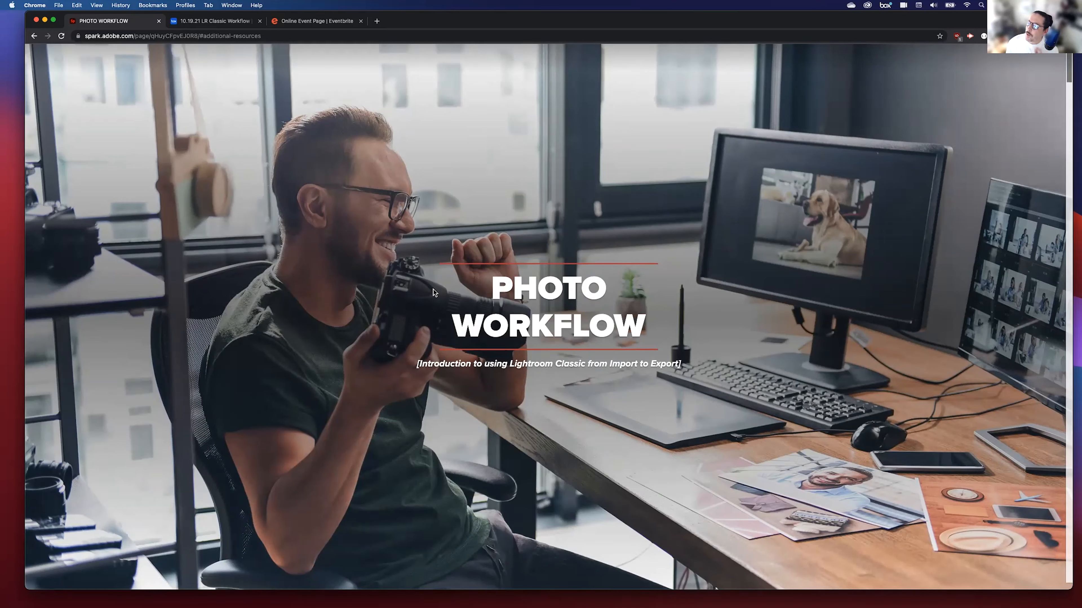
# - Review the Photo Workflow page from its title through the agenda and the main keyboard shortcuts table
pyautogui.scroll(-10, 484, 232)
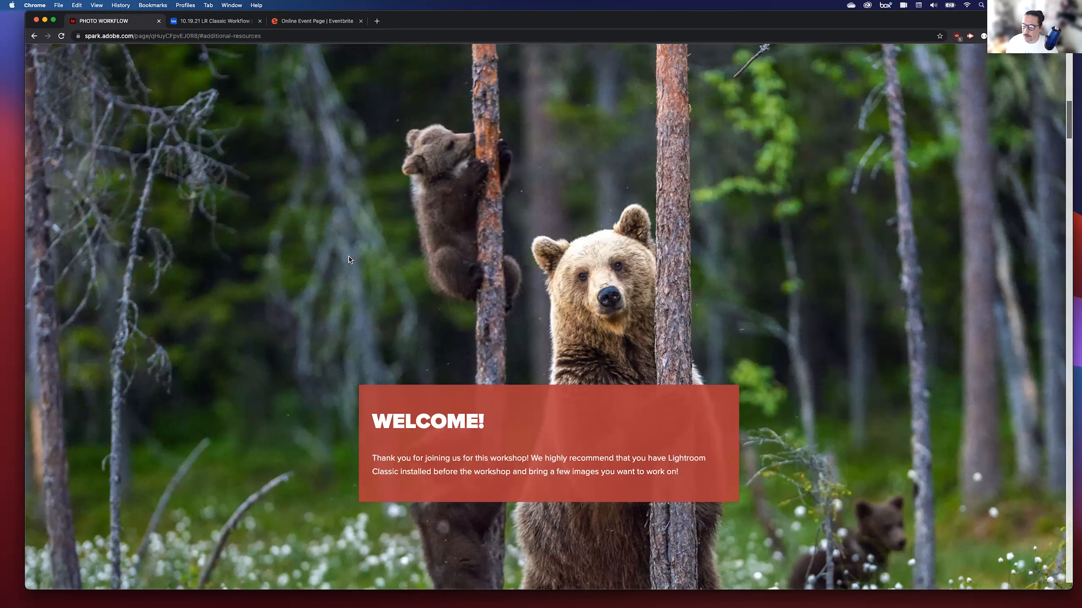
pyautogui.scroll(-10, 349, 256)
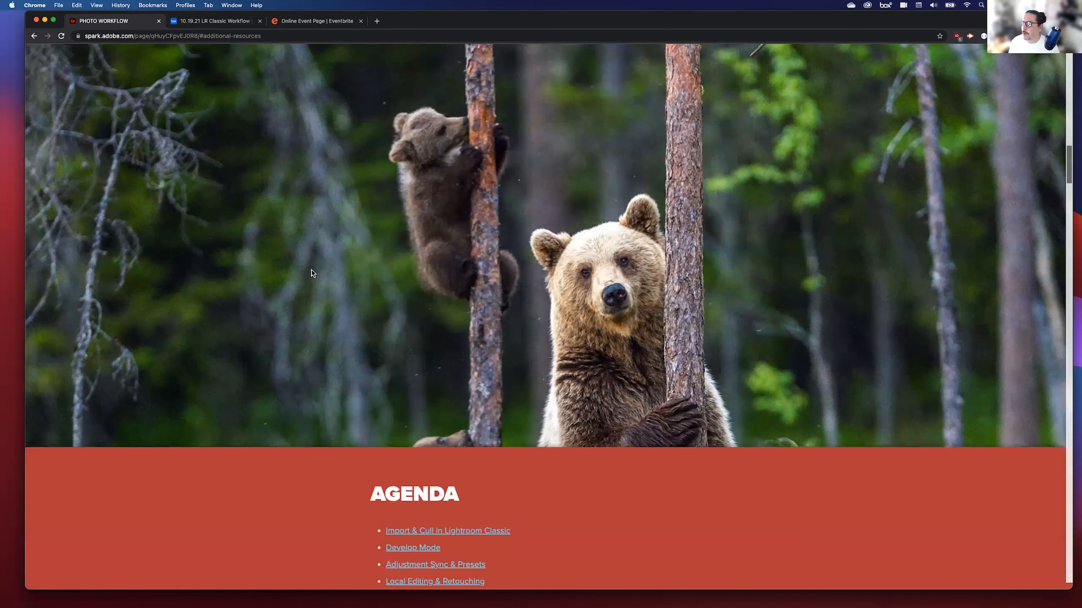
pyautogui.scroll(-5, 307, 268)
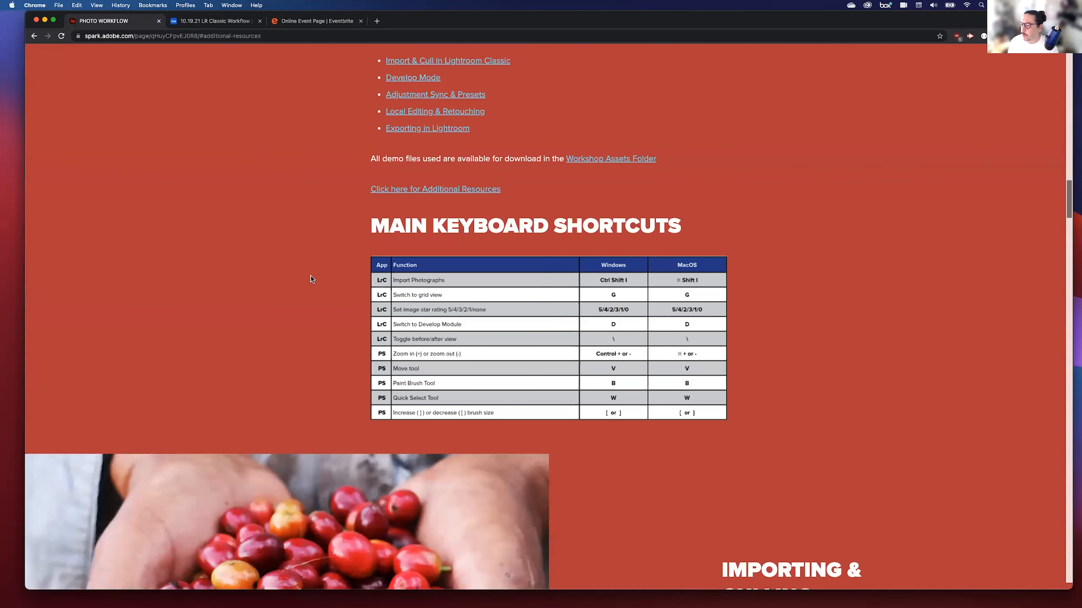
pyautogui.scroll(2, 412, 289)
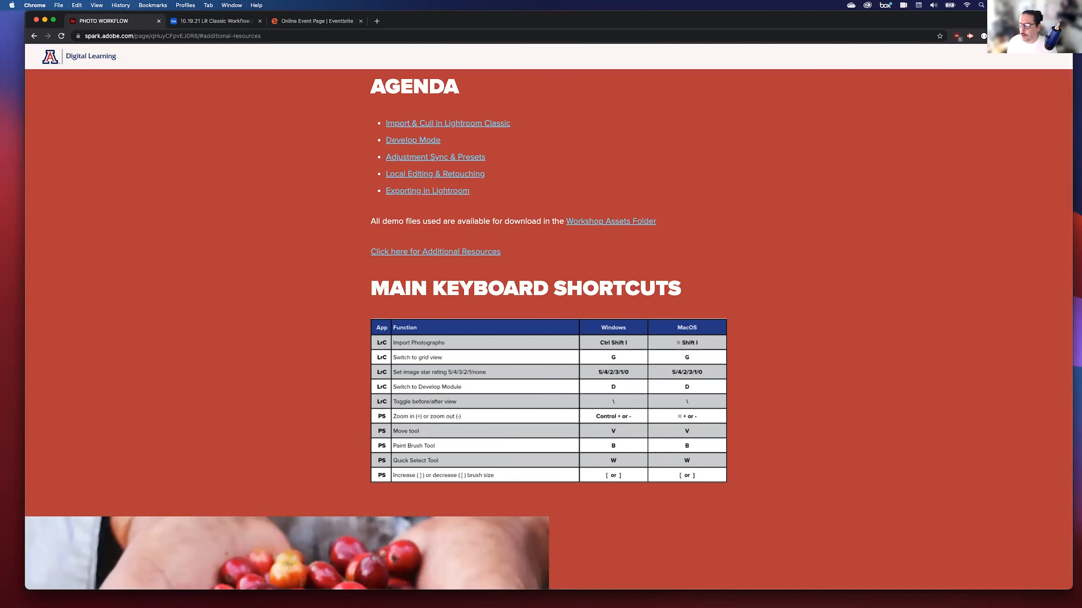
# - Switch to Safari and look over the files in the shared 10.19.21 LR Classic Workflow Box folder
pyautogui.press('super+Tab')
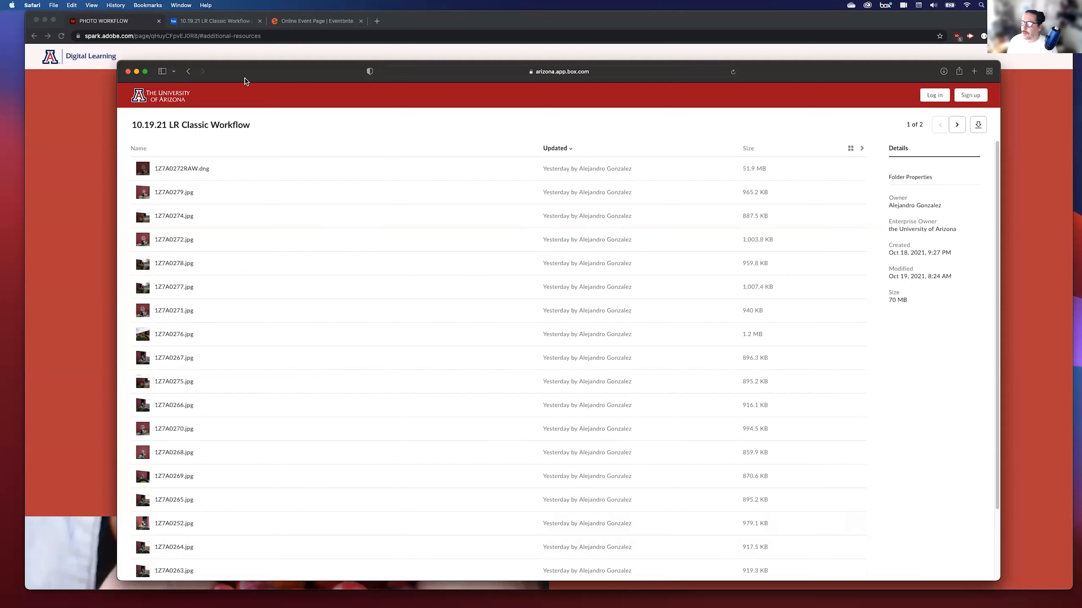
pyautogui.moveTo(246, 81); pyautogui.dragTo(241, 56)
pyautogui.scroll(-3, 375, 189)
pyautogui.scroll(3, 375, 190)
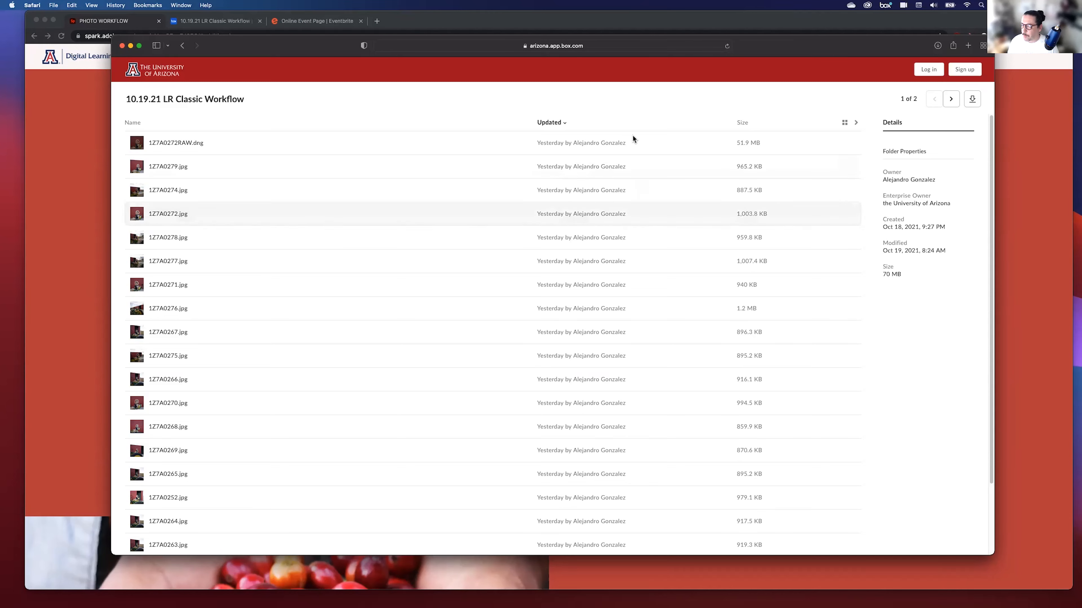
# - Return to the Photo Workflow page in Chrome and go through it from the title to the agenda
pyautogui.click(51, 346)
pyautogui.scroll(10, 183, 327)
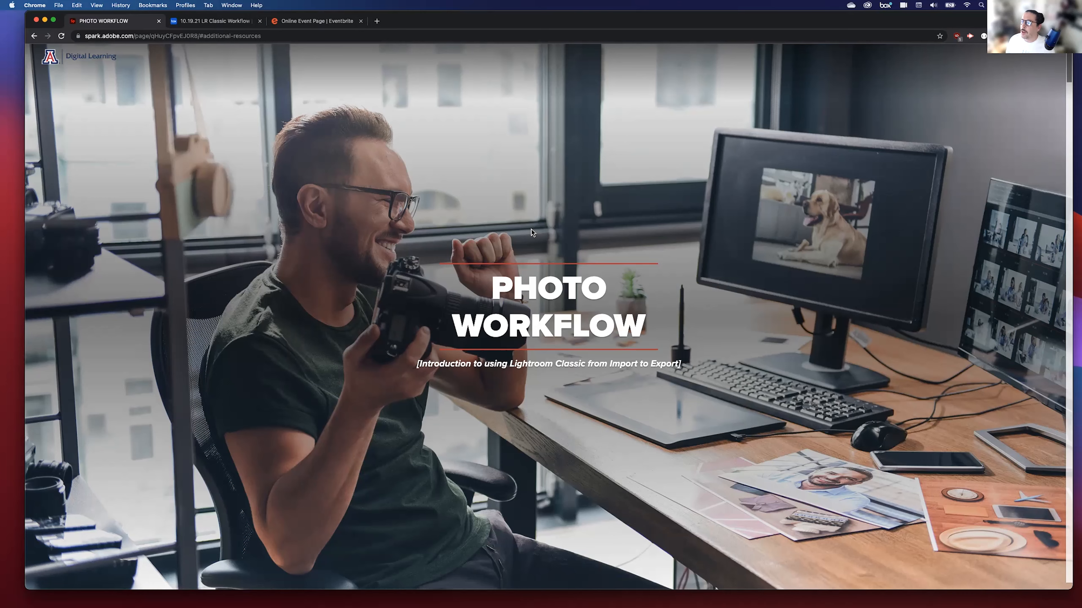
pyautogui.scroll(-10, 532, 255)
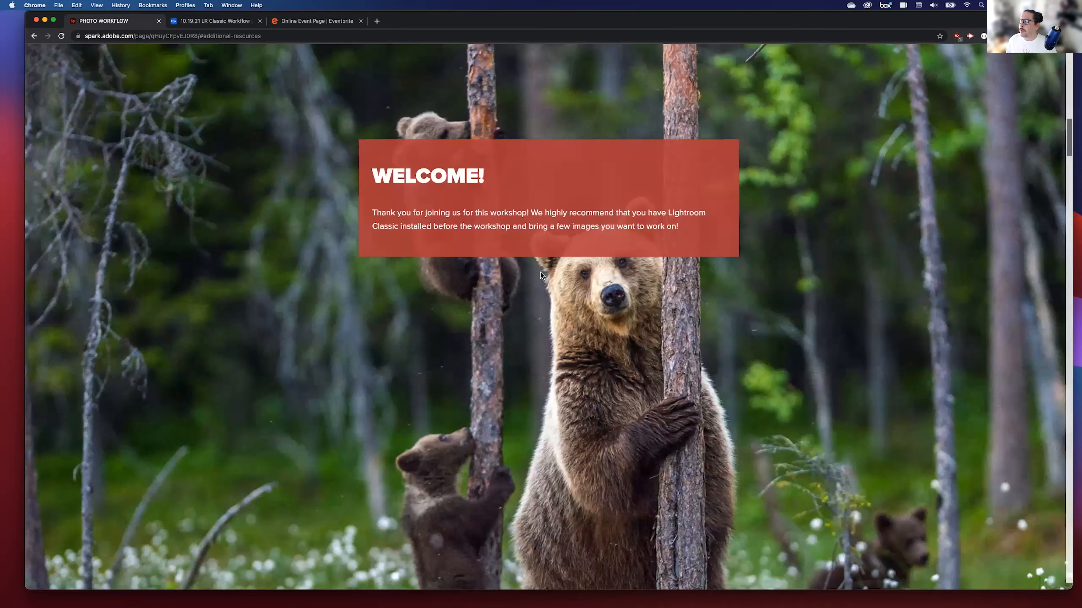
pyautogui.scroll(-15, 540, 272)
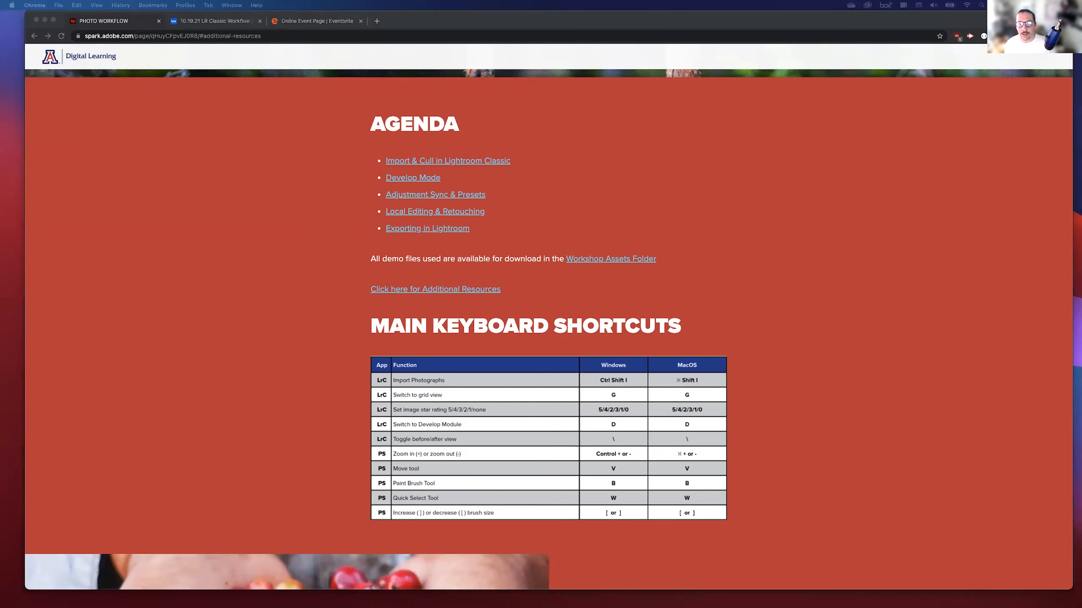
# - Search the computer for "light" and launch Adobe Lightroom Classic
pyautogui.click(198, 242)
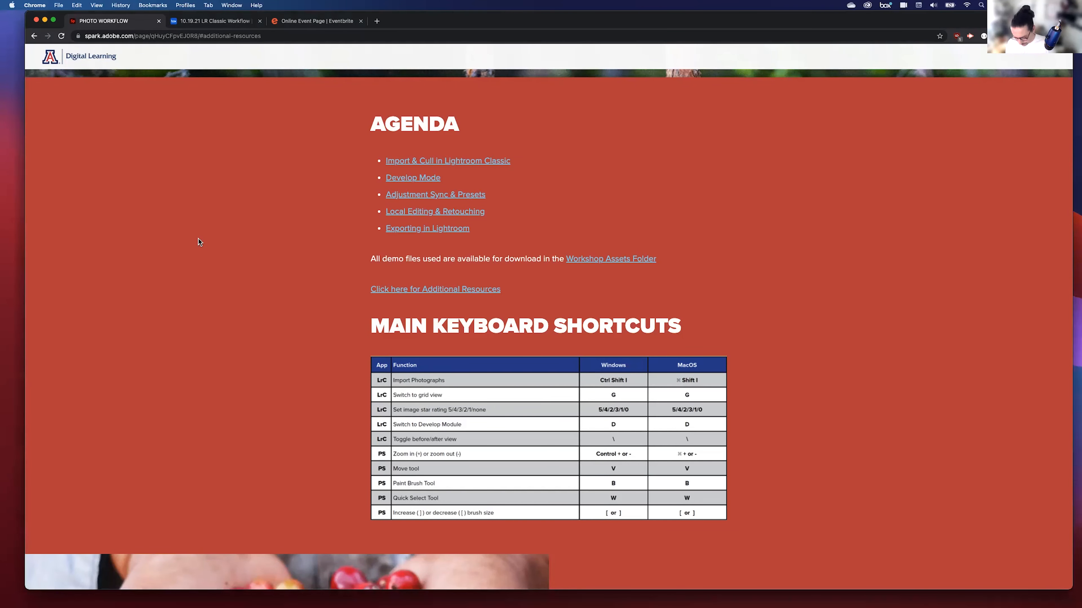
pyautogui.press('super+space')
pyautogui.write('light')
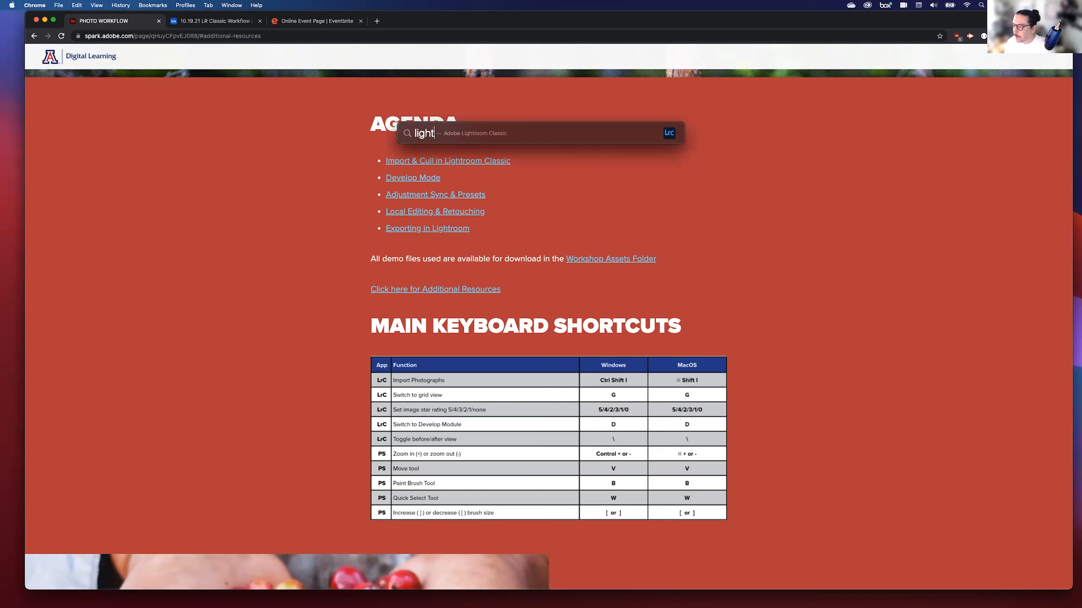
pyautogui.press('Return')
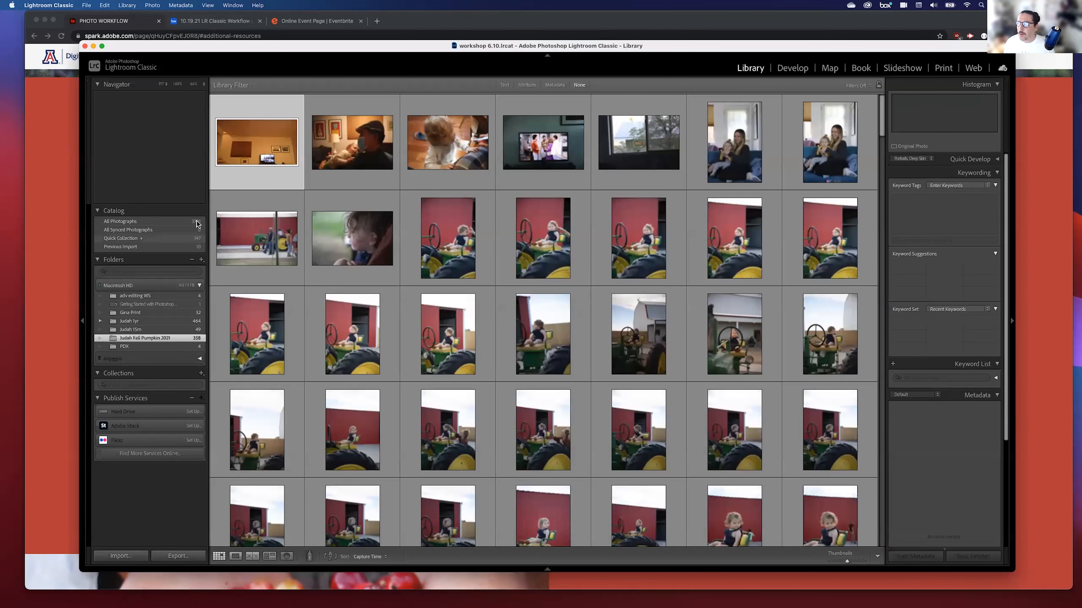
pyautogui.click(85, 5)
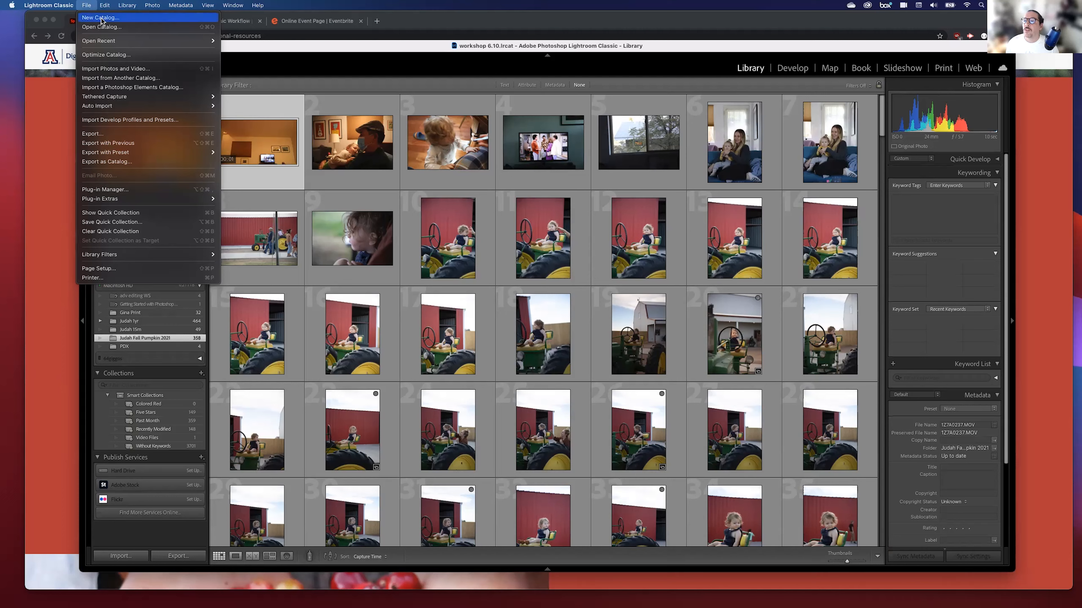
pyautogui.click(276, 147)
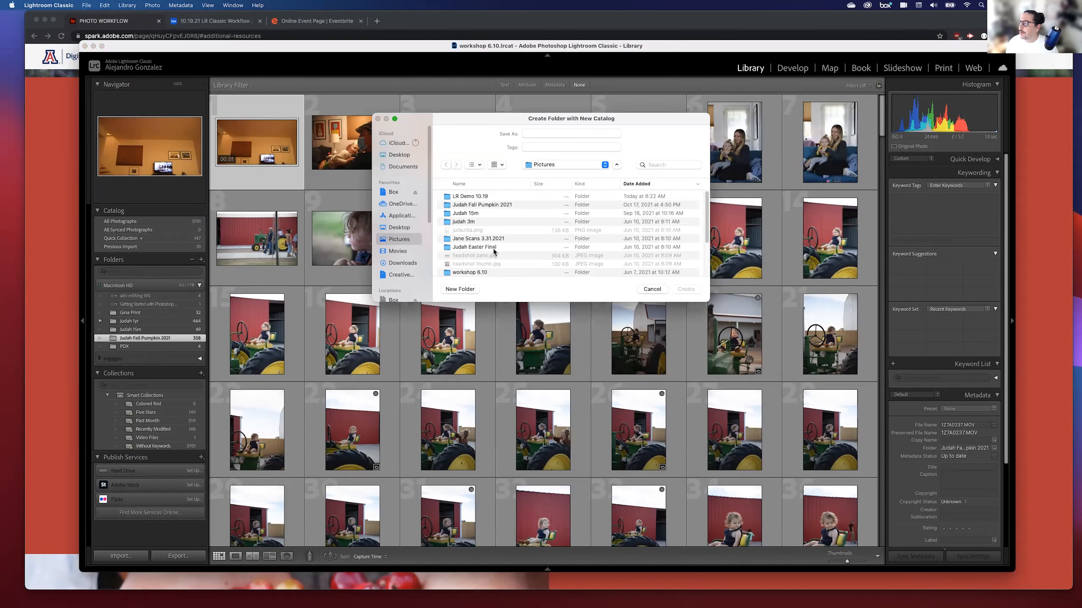
pyautogui.click(535, 133)
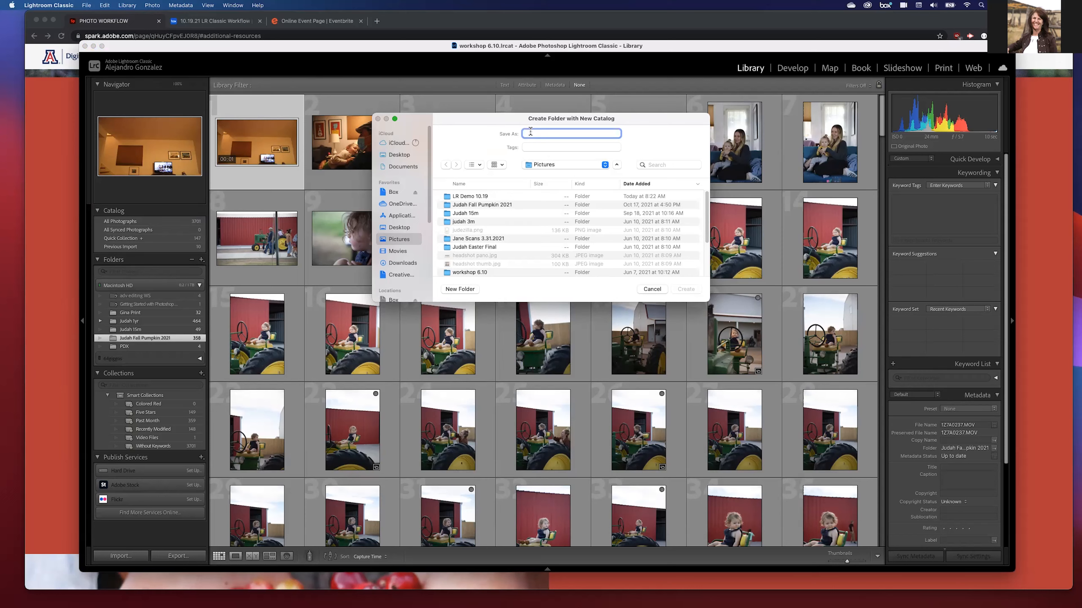
pyautogui.write('10.19.21 Demo')
pyautogui.press('Return')
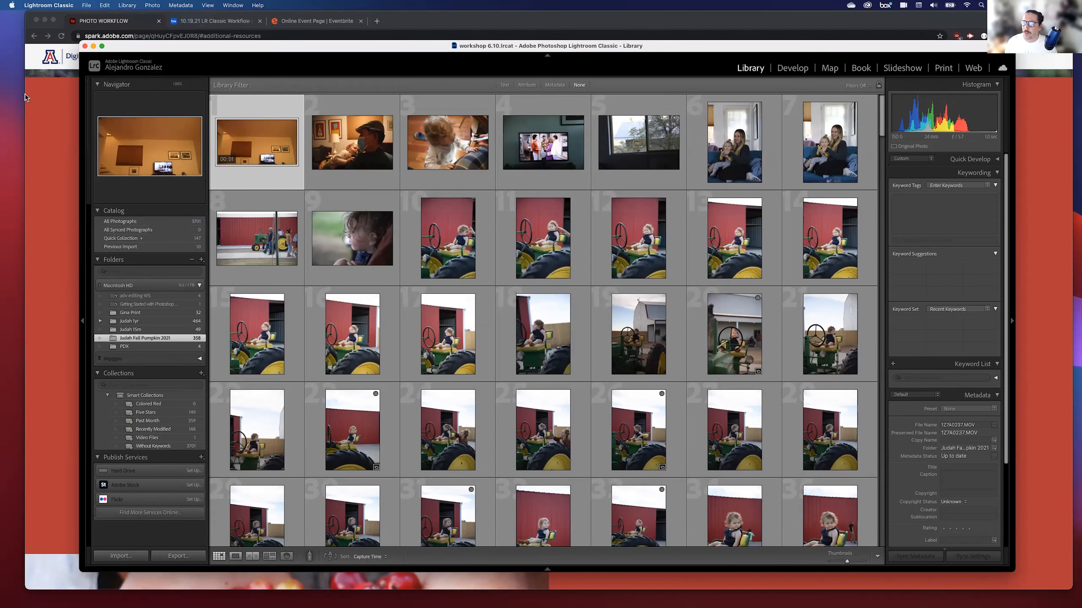
pyautogui.click(102, 5)
pyautogui.moveTo(86, 5)
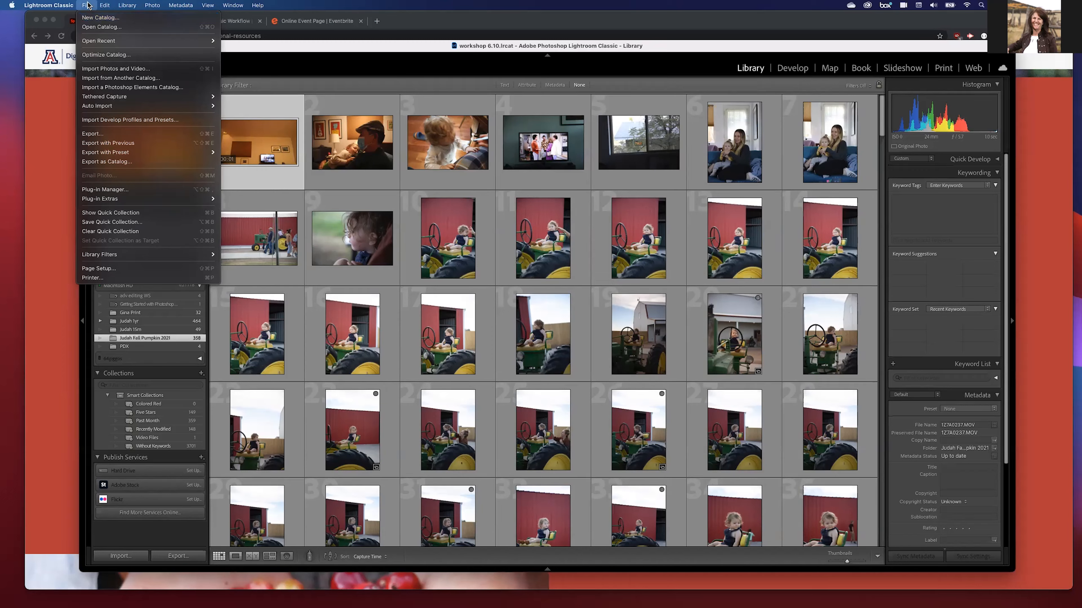
pyautogui.click(87, 5)
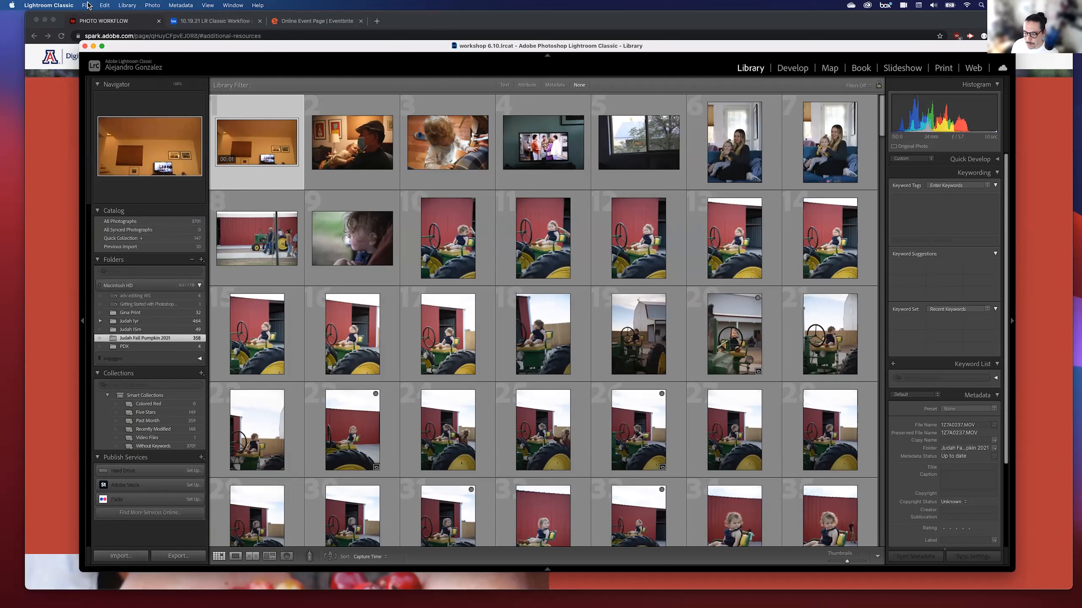
# - Search the computer for "light", open the cloud-based Adobe Lightroom, and reposition its window
pyautogui.press('super+space')
pyautogui.write('light')
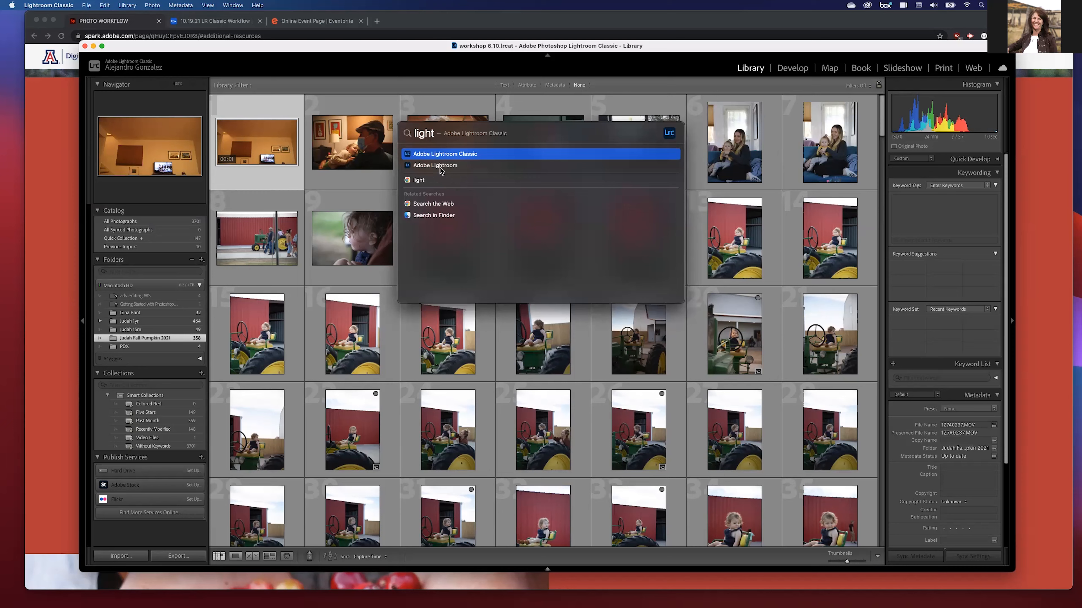
pyautogui.click(438, 166)
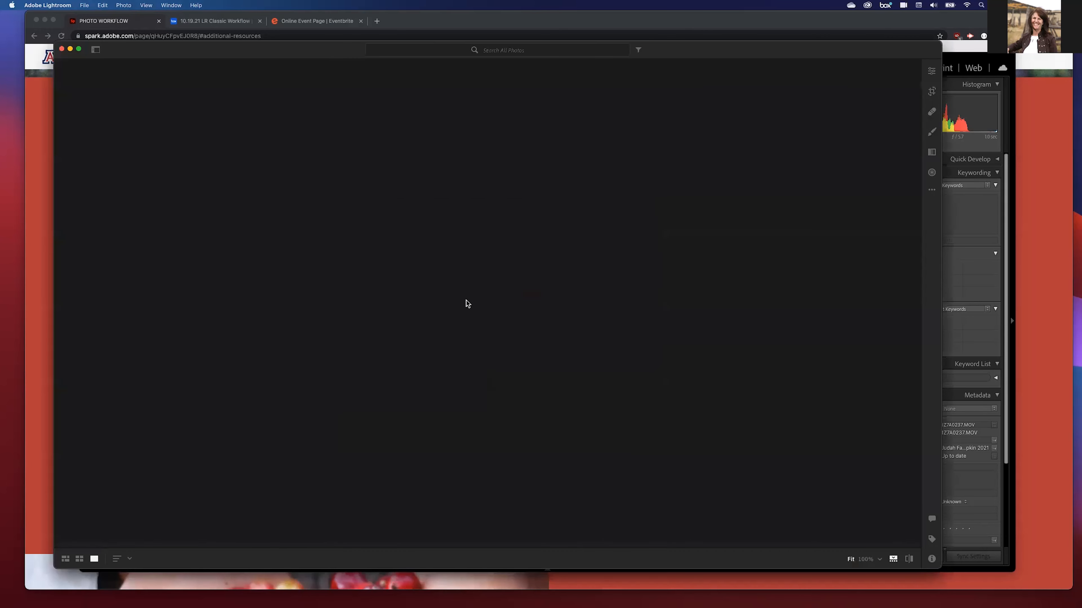
pyautogui.moveTo(290, 58); pyautogui.dragTo(268, 91)
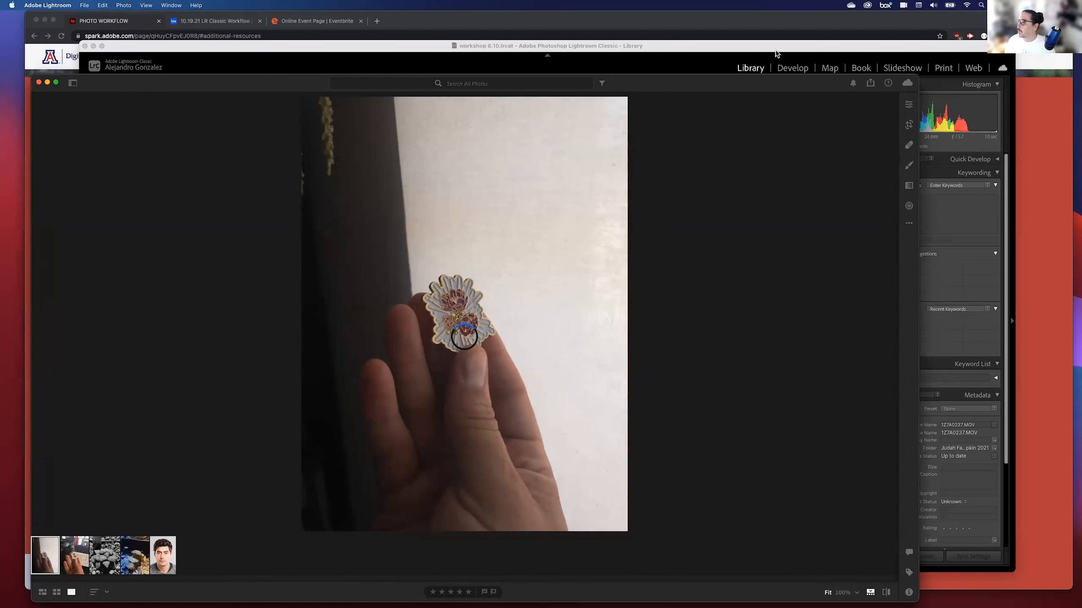
# - Open Creative Cloud in an enlarged window, search for "lightroom", and view the Lightroom Classic (desktop) page
pyautogui.click(866, 6)
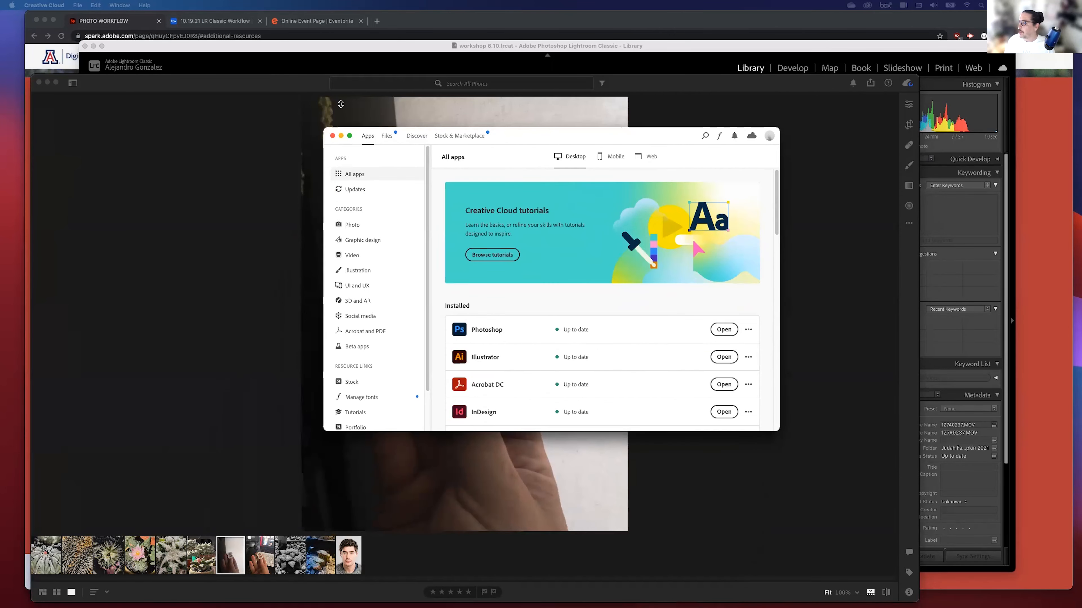
pyautogui.moveTo(765, 397); pyautogui.dragTo(917, 569)
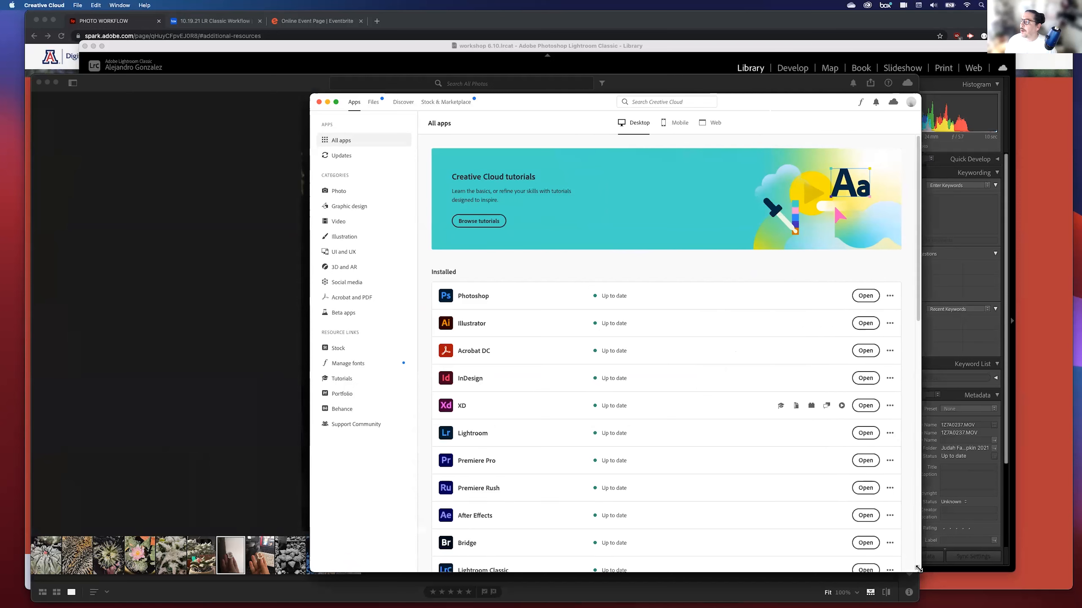
pyautogui.click(636, 103)
pyautogui.write('lightroom')
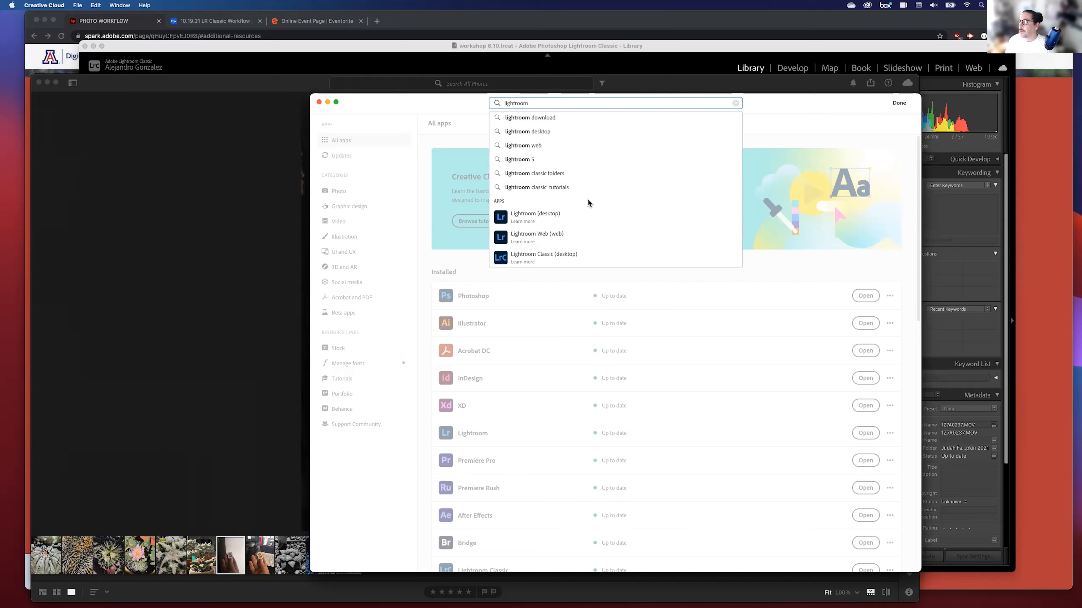
pyautogui.click(520, 258)
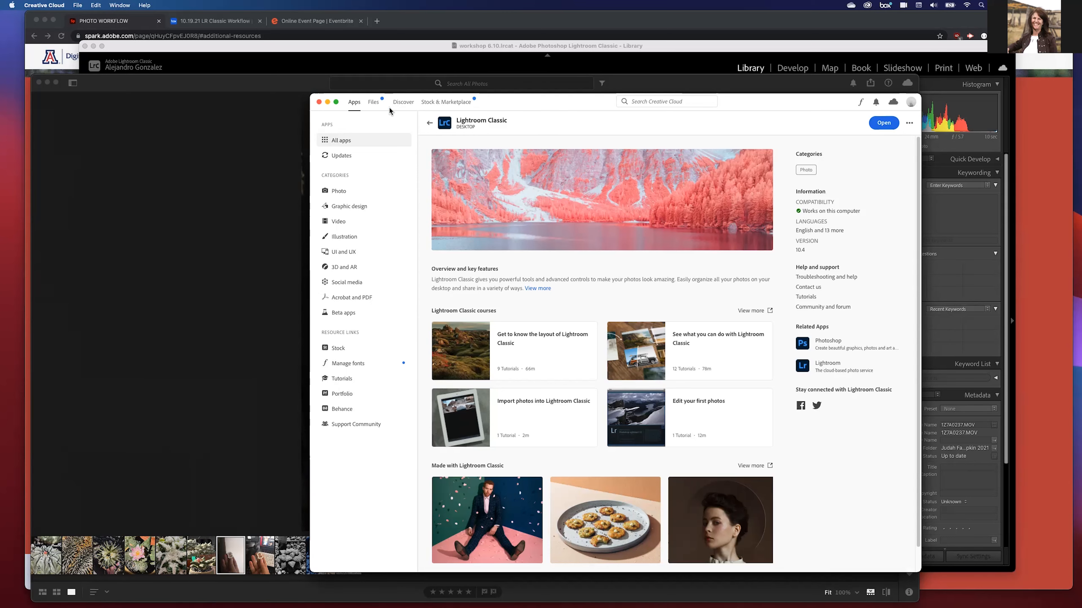
pyautogui.moveTo(514, 112); pyautogui.dragTo(504, 96)
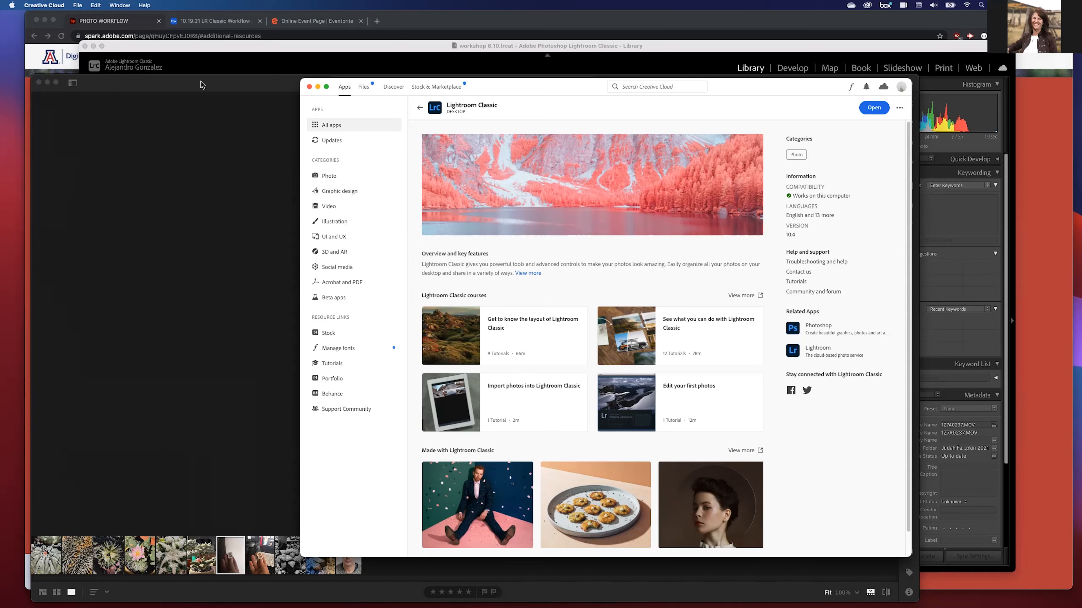
# - Switch back to Lightroom Classic and create a new catalog named "Demo 10.19.21" in the Pictures folder
pyautogui.click(708, 52)
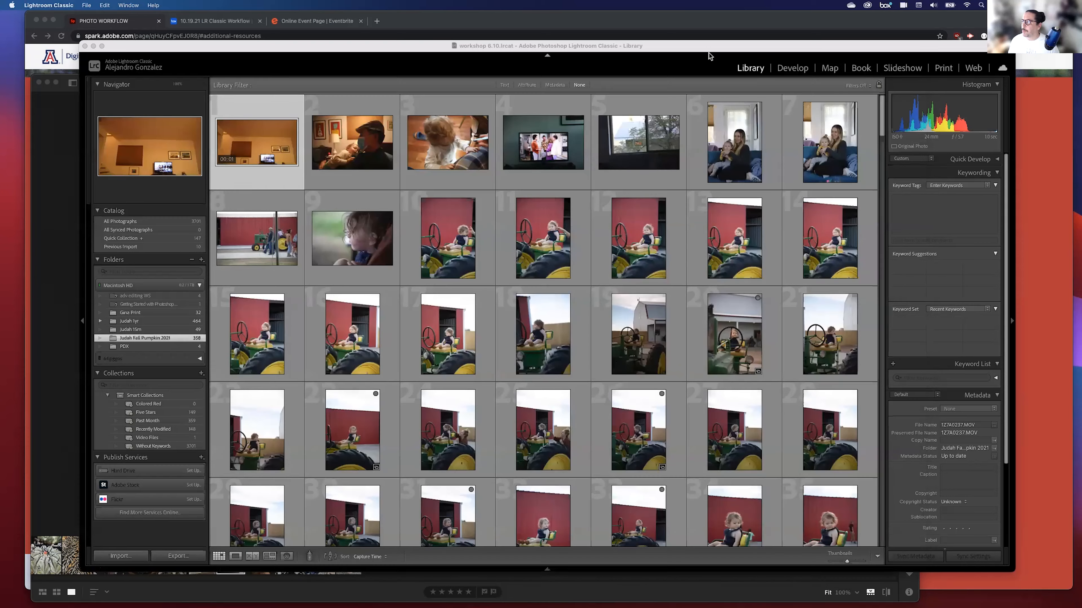
pyautogui.click(105, 5)
pyautogui.click(96, 18)
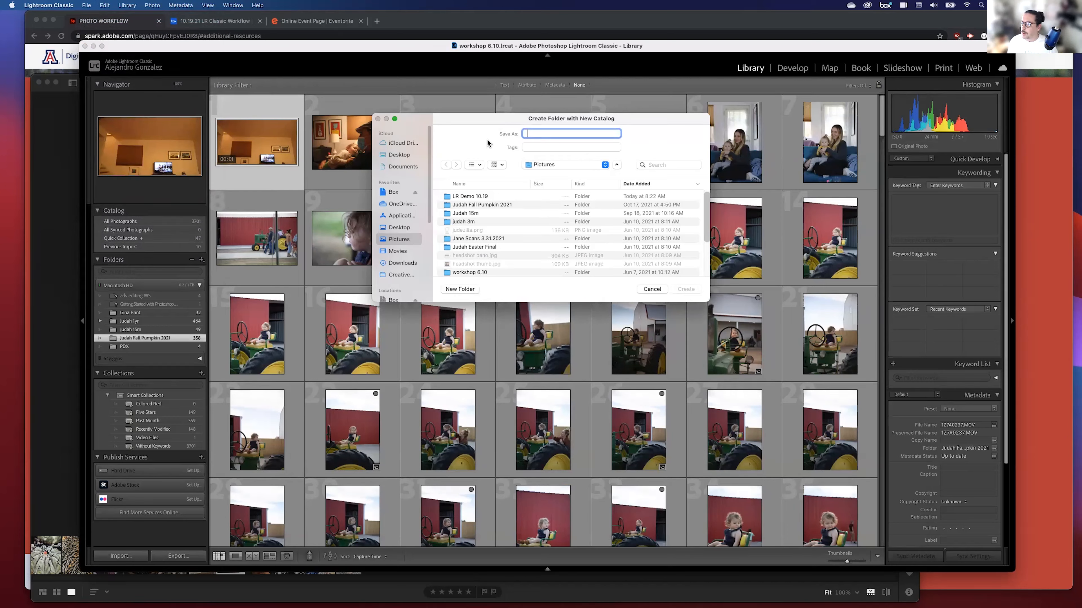
pyautogui.write('Dem')
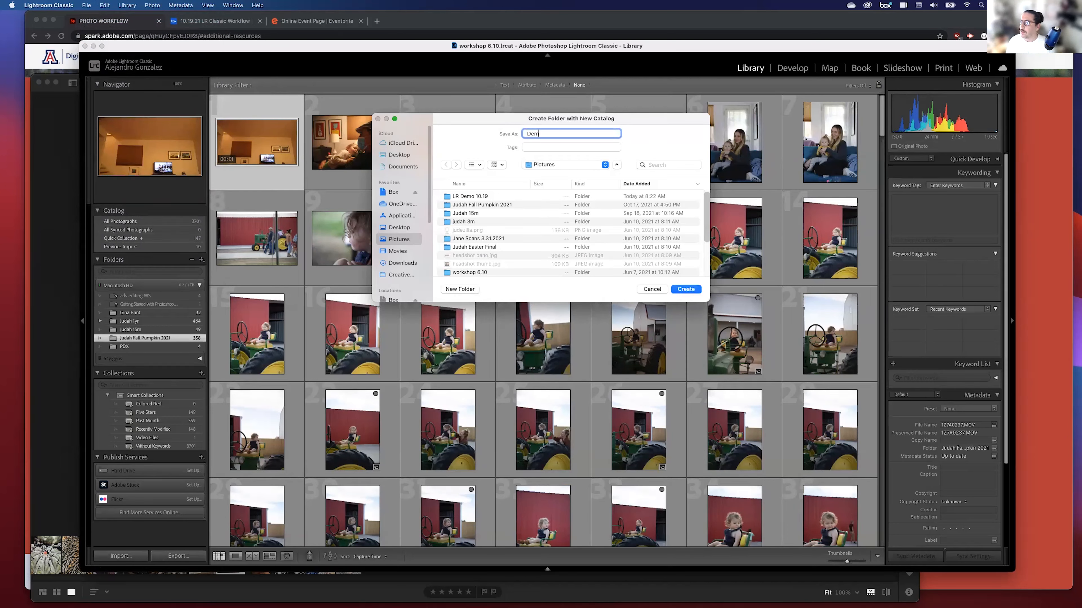
pyautogui.write('o 10.19.21')
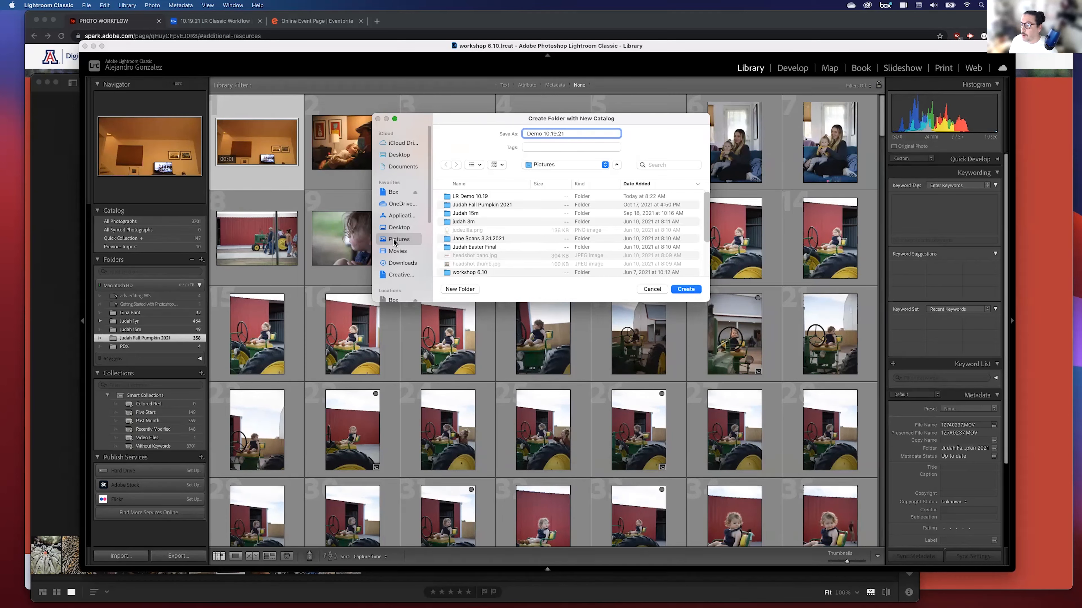
pyautogui.click(683, 290)
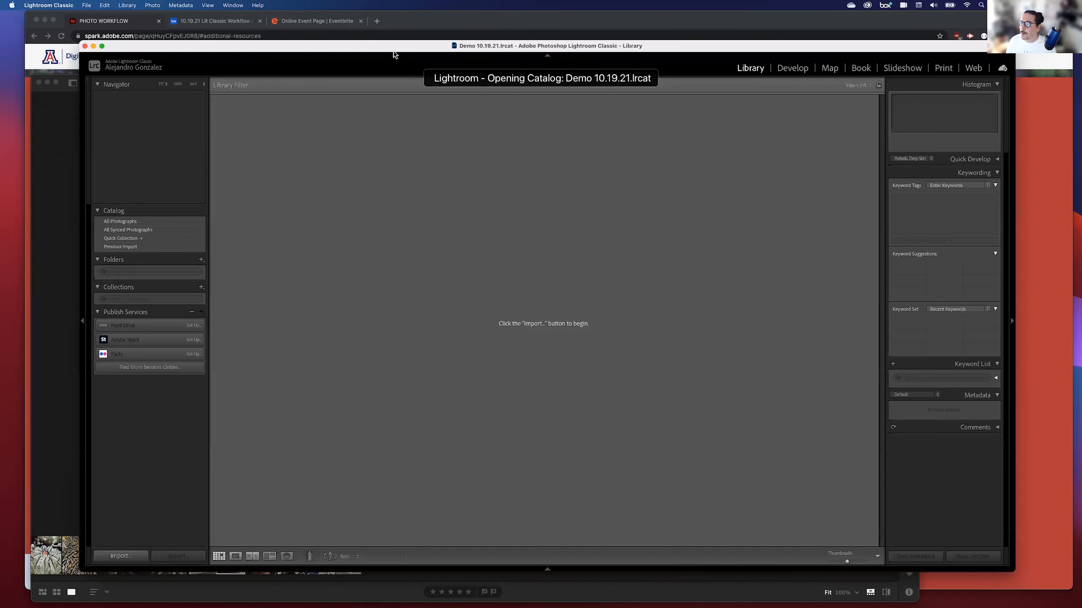
# - Reposition and enlarge the Lightroom Classic window so it fills most of the screen
pyautogui.moveTo(387, 47); pyautogui.dragTo(323, 20)
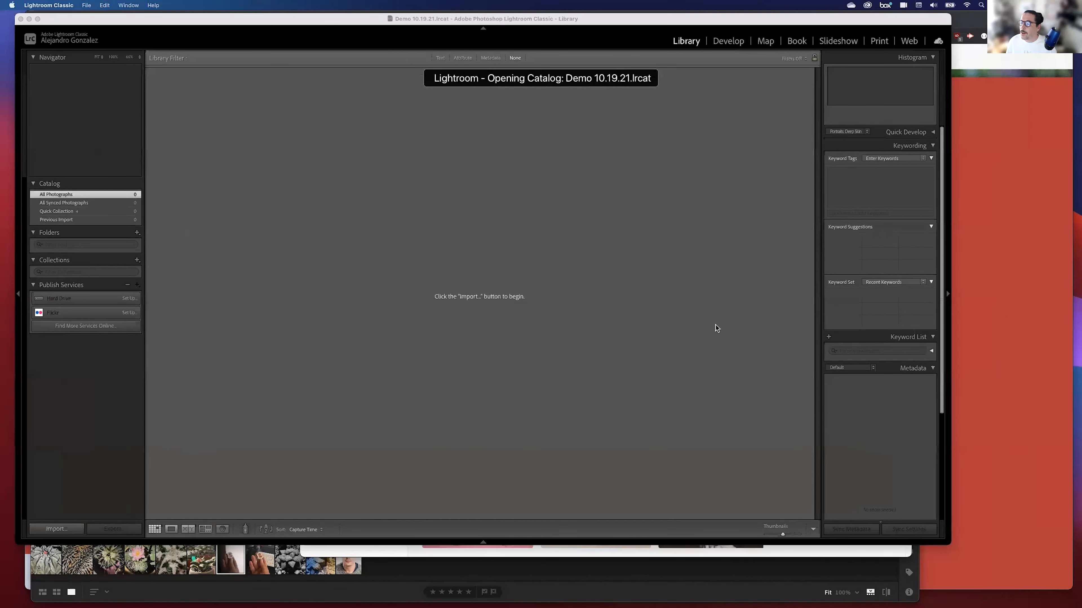
pyautogui.click(944, 540)
pyautogui.moveTo(946, 541); pyautogui.dragTo(1034, 595)
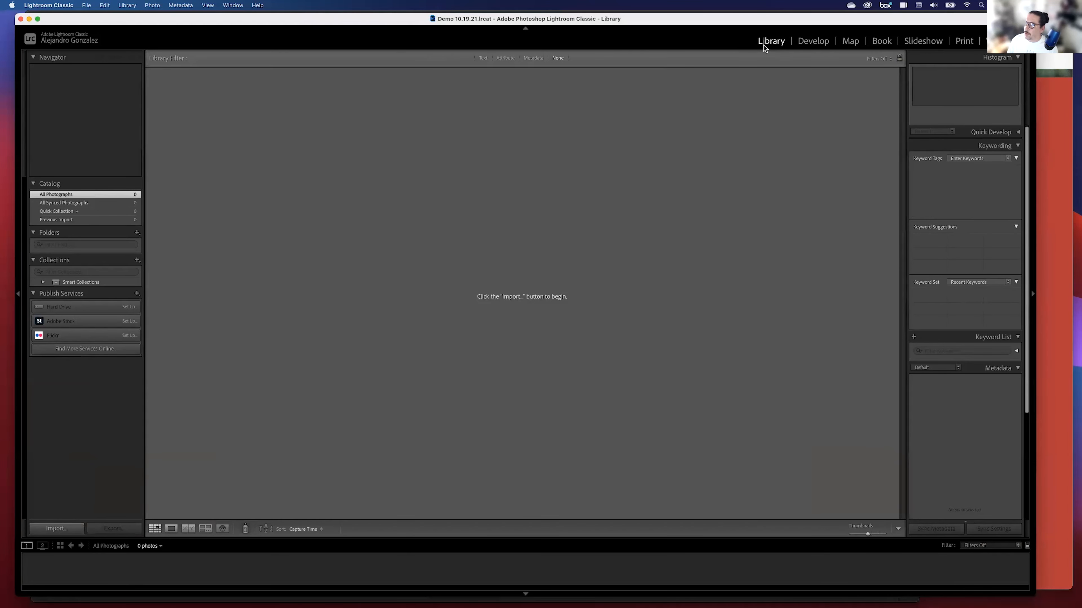
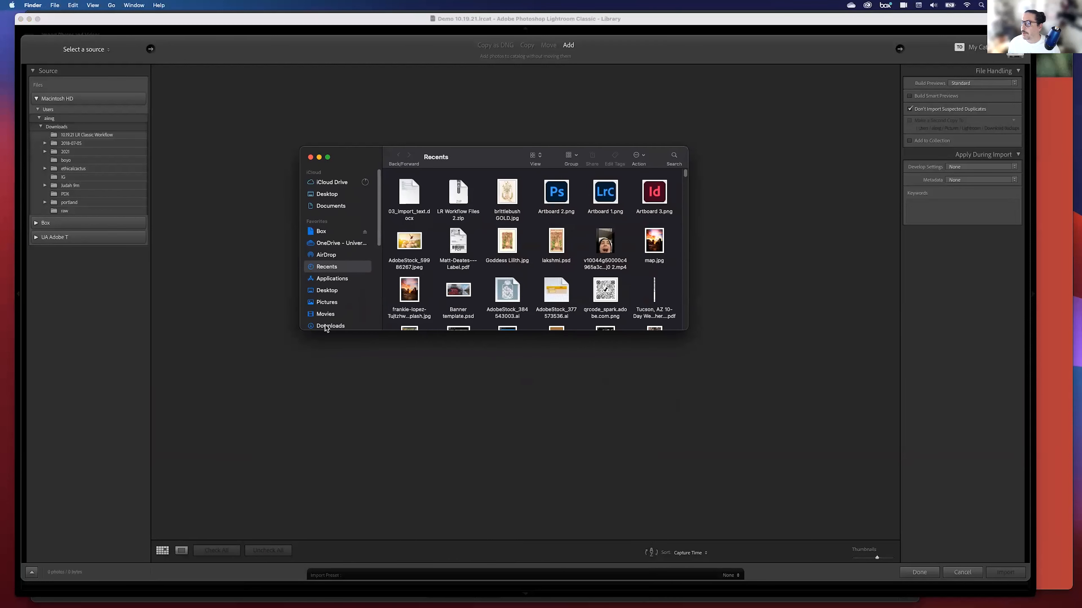
# - Browse the Downloads folder in Finder and open the "10.19.21 LR Classic Workflow" folder to look through its photo files
pyautogui.click(324, 325)
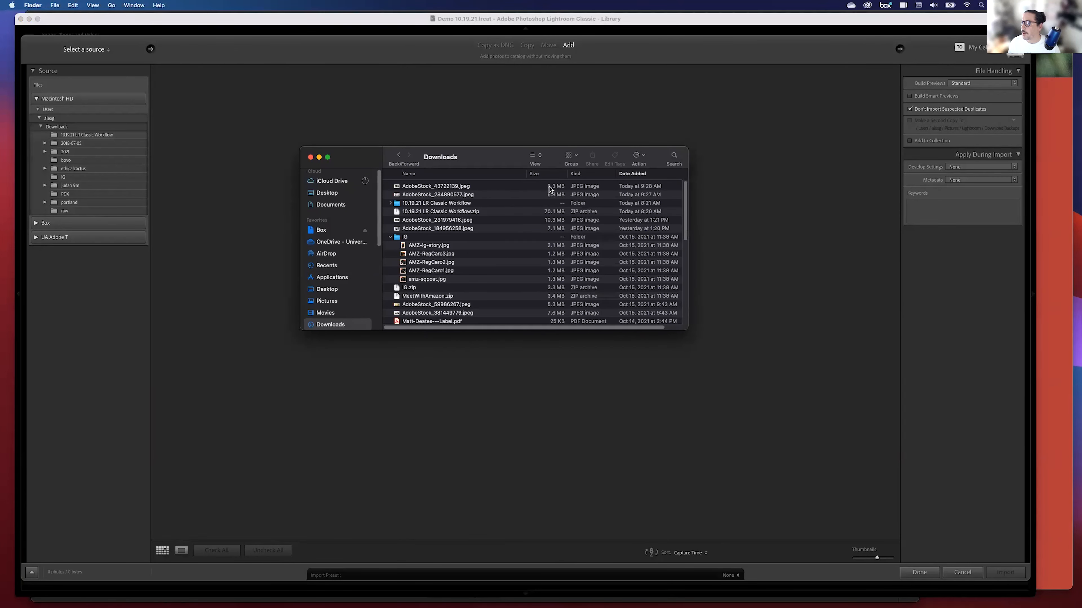
pyautogui.click(448, 212)
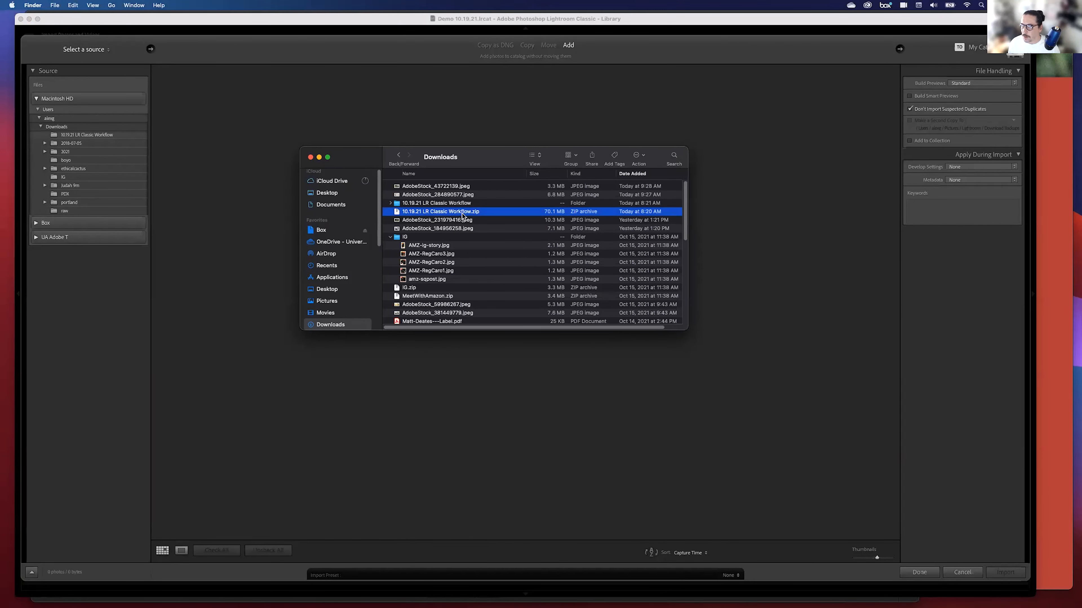
pyautogui.click(404, 204)
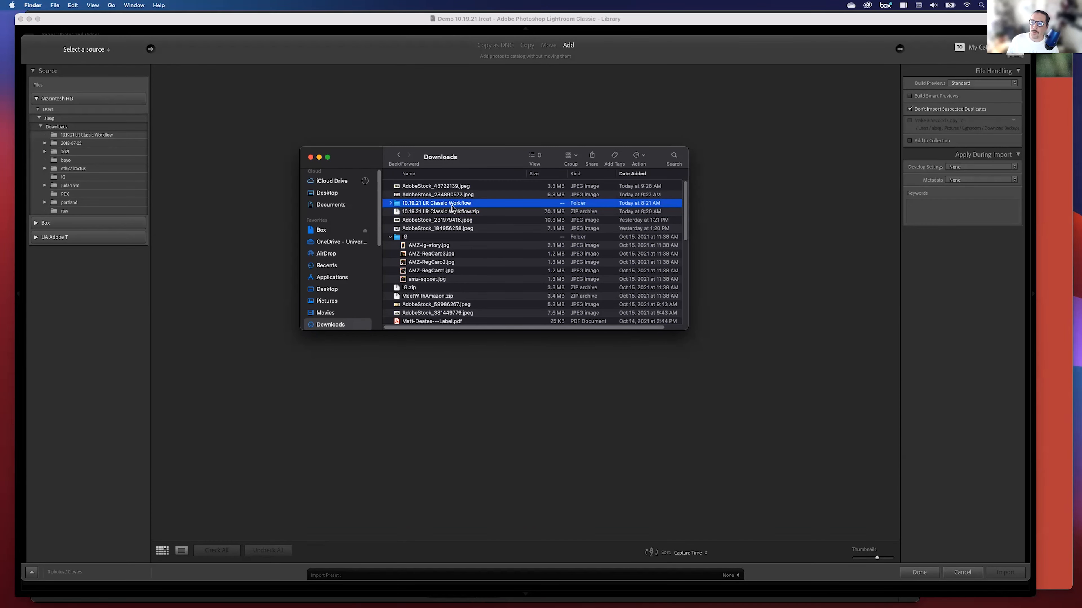
pyautogui.doubleClick(395, 205)
pyautogui.scroll(-5, 465, 264)
pyautogui.scroll(3, 430, 239)
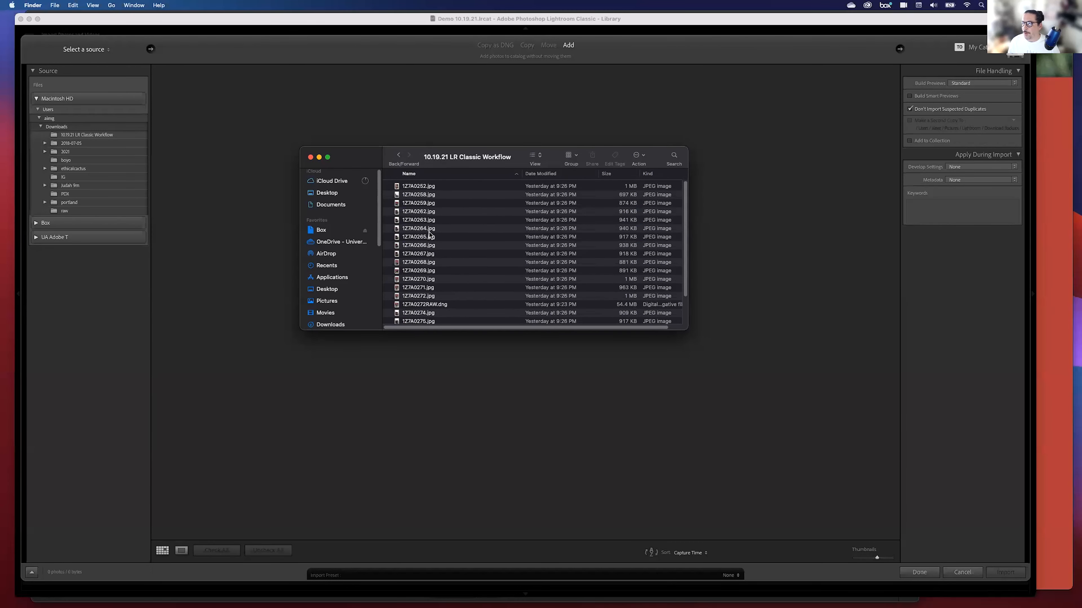
# - Preview the photo 1Z7A0265.jpg at large size, close the preview, and shift the Finder window away from the import source list
pyautogui.click(418, 237)
pyautogui.press('space')
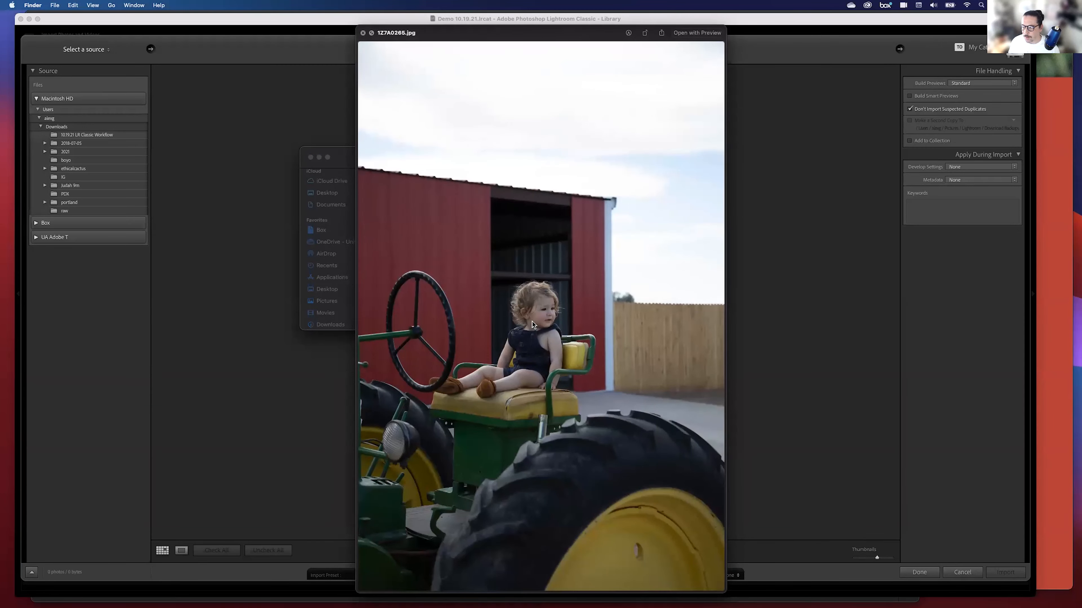
pyautogui.press('space')
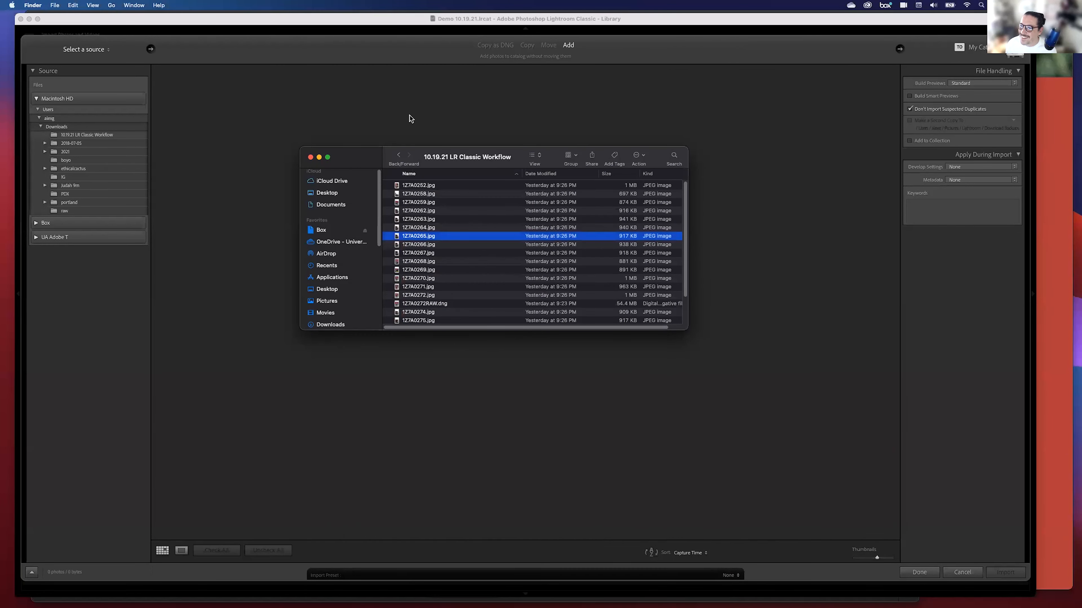
pyautogui.moveTo(361, 161); pyautogui.dragTo(481, 294)
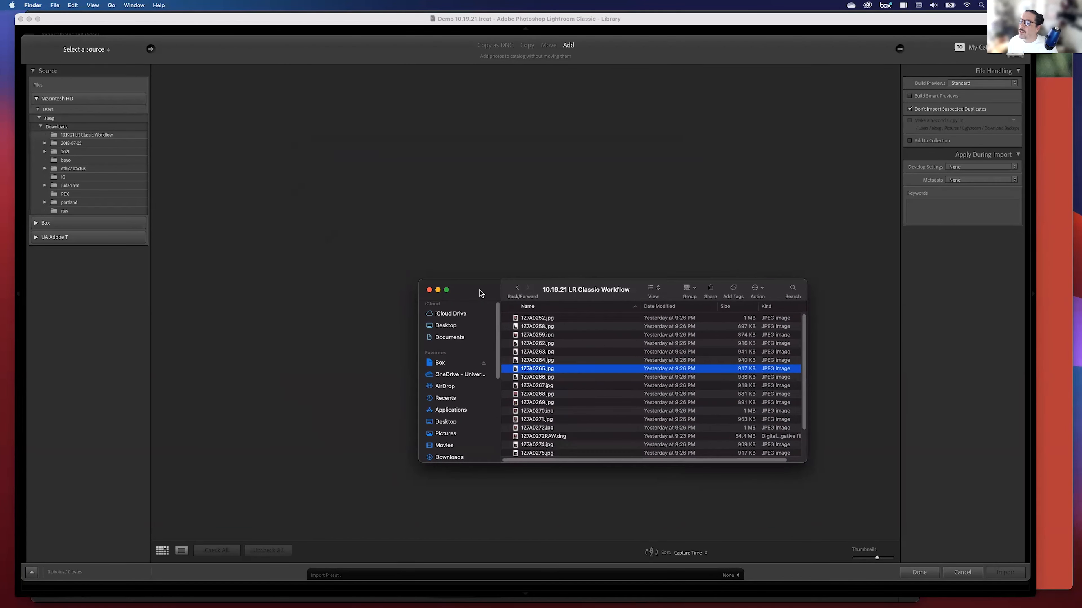
pyautogui.click(74, 88)
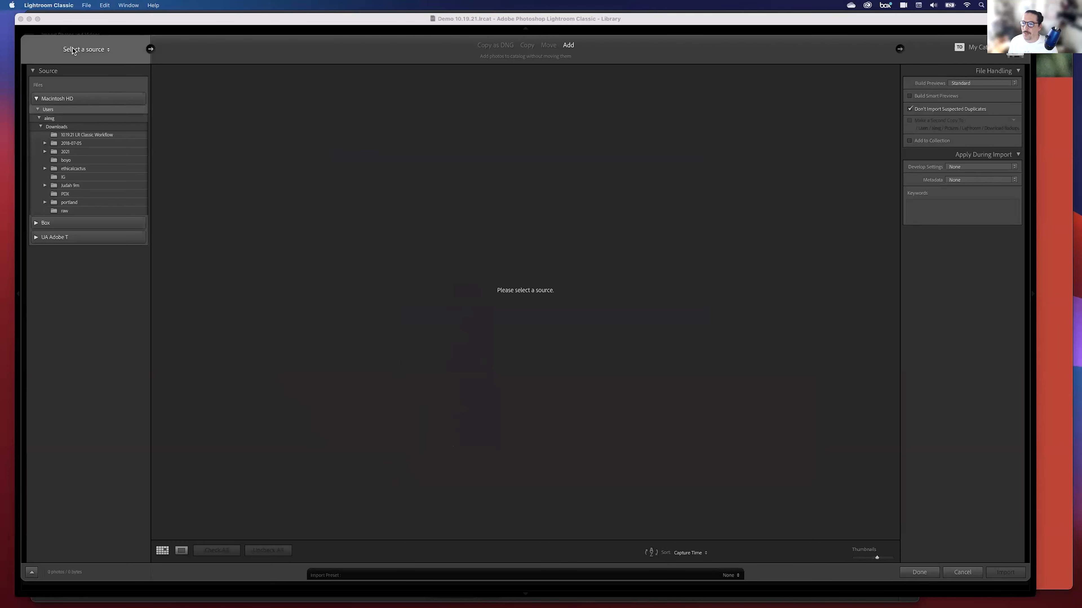
pyautogui.click(74, 49)
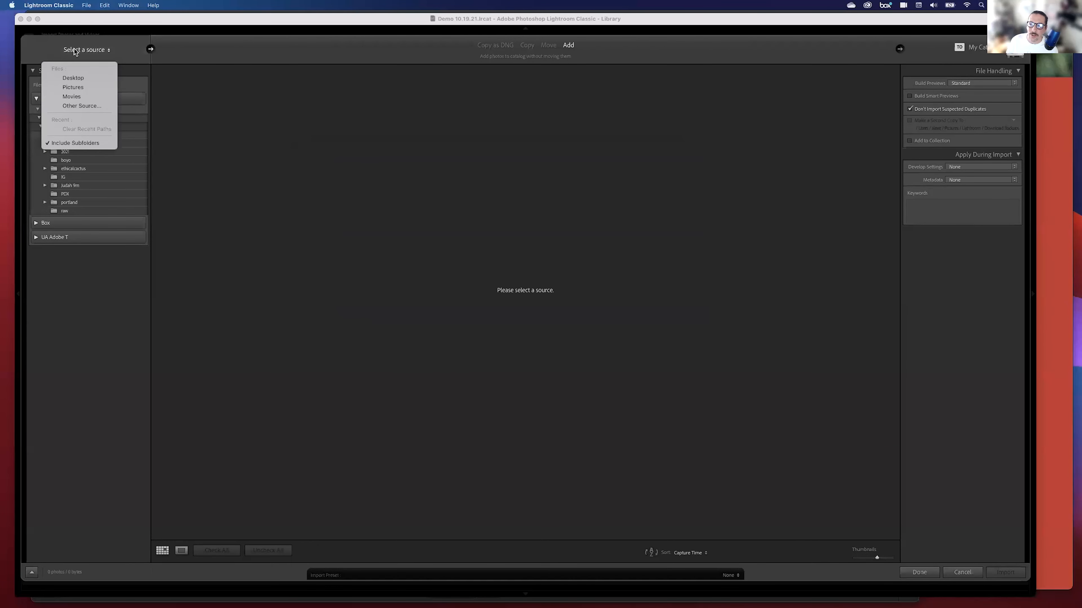
pyautogui.click(83, 108)
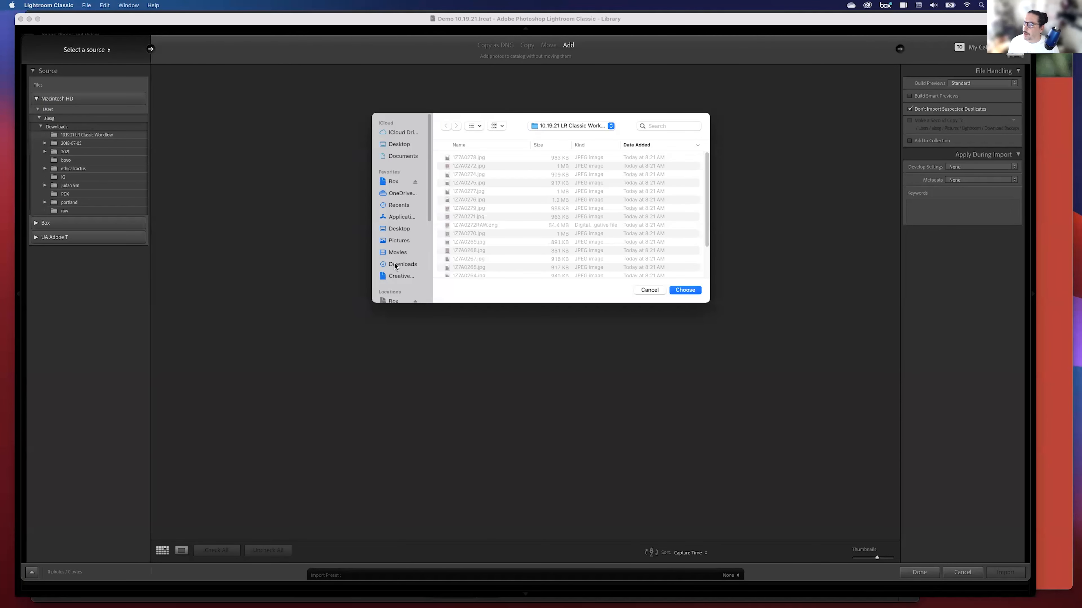
pyautogui.click(394, 264)
pyautogui.doubleClick(449, 176)
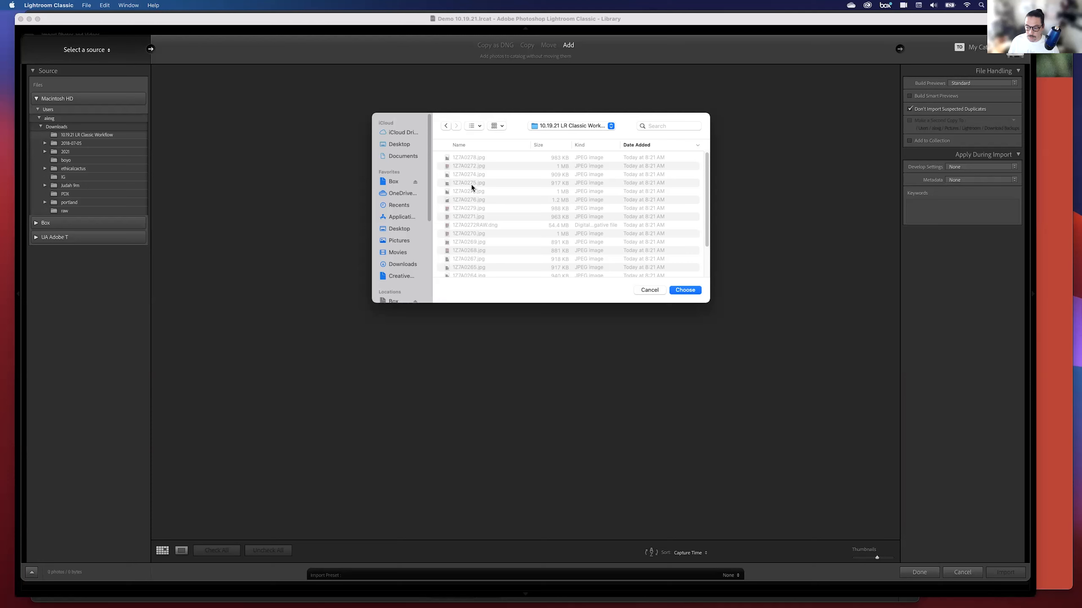
pyautogui.click(649, 290)
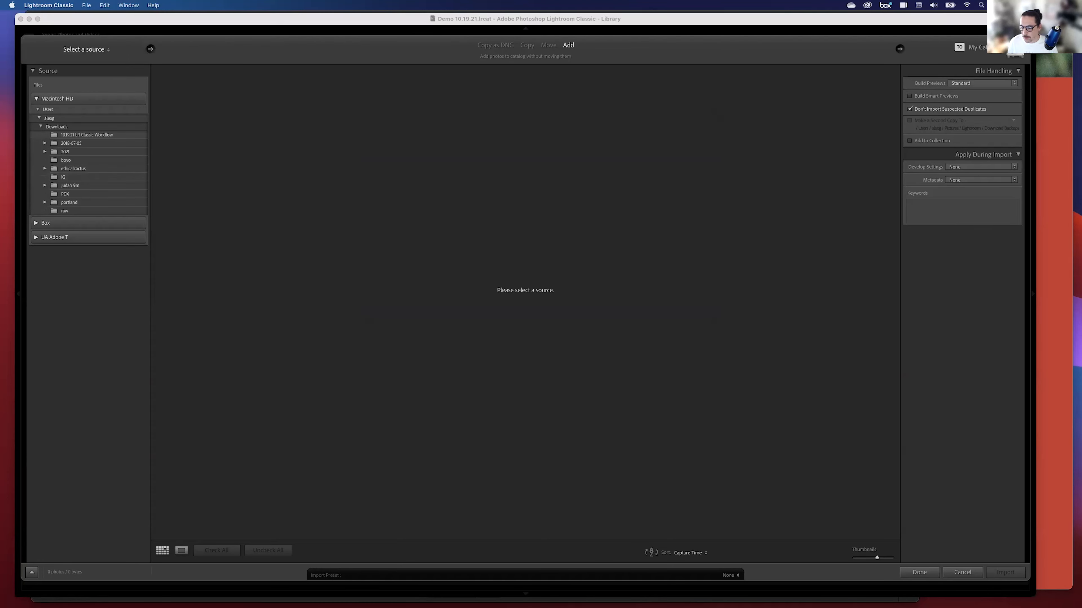
# - Load the "10.19.21 LR Classic Workflow" folder from Finder's Downloads as the import source, and return to Lightroom Classic with Finder out of the way
pyautogui.press('super+Tab')
pyautogui.click(514, 289)
pyautogui.moveTo(473, 300); pyautogui.dragTo(501, 376)
pyautogui.moveTo(547, 416); pyautogui.dragTo(495, 284)
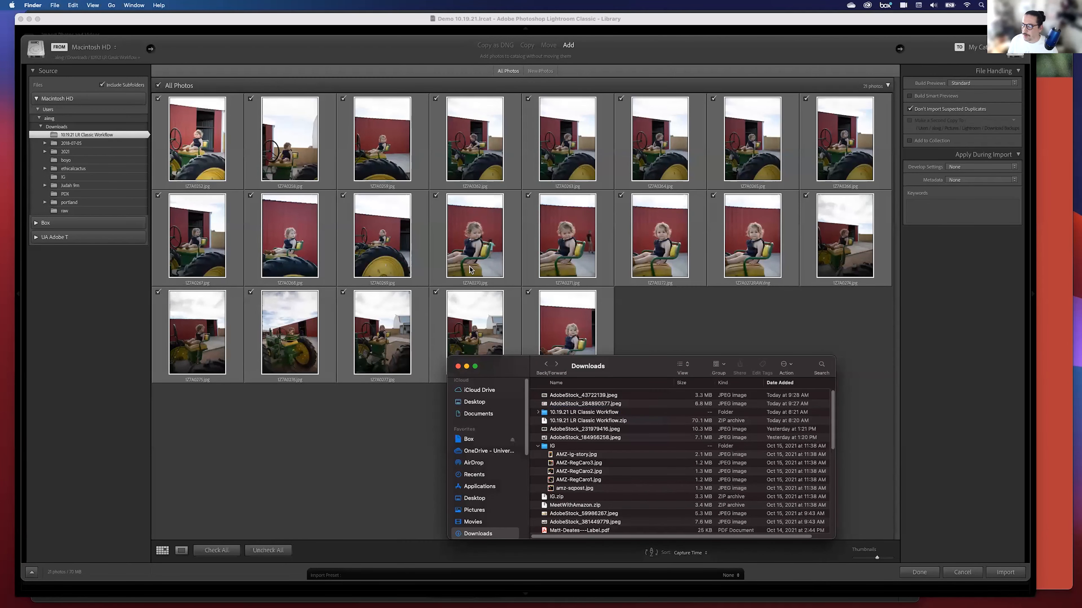
pyautogui.moveTo(502, 366); pyautogui.dragTo(747, 430)
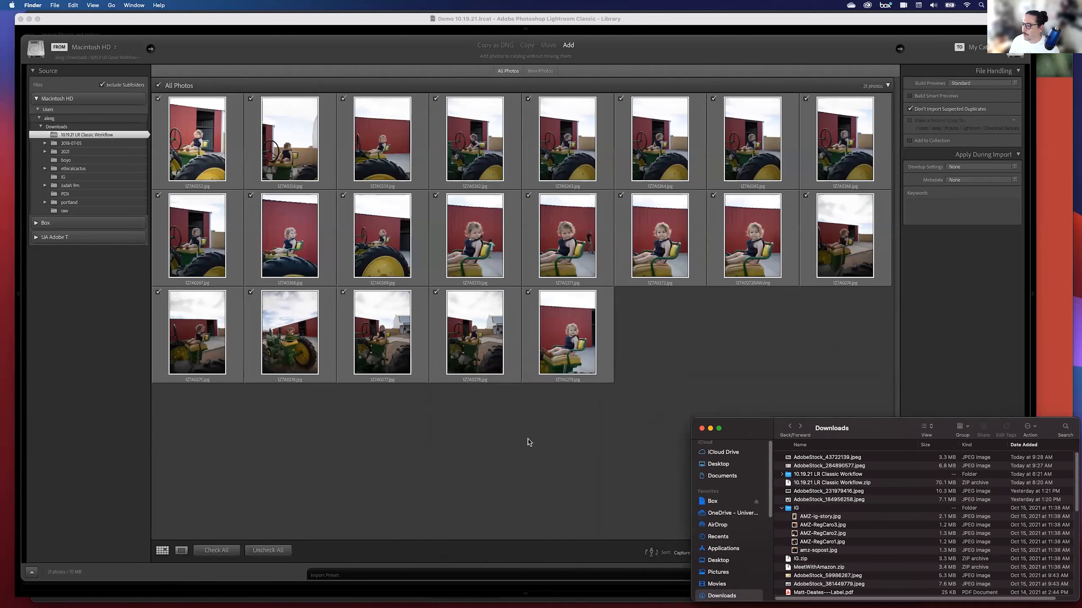
pyautogui.click(452, 419)
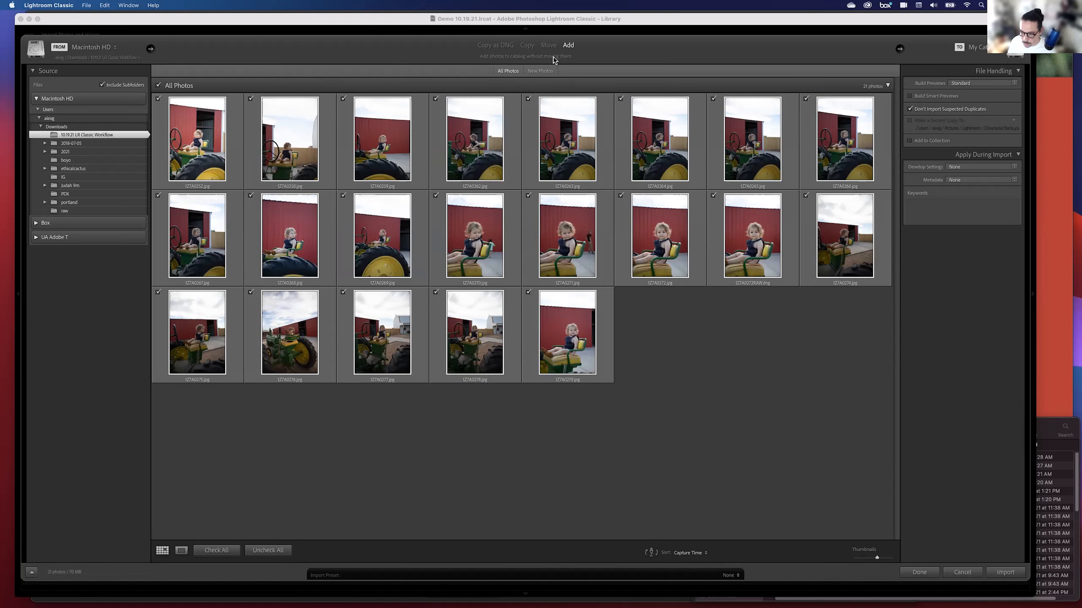
# - Go through the Copy, Add and Copy as DNG import methods, and set the import to Move
pyautogui.click(549, 45)
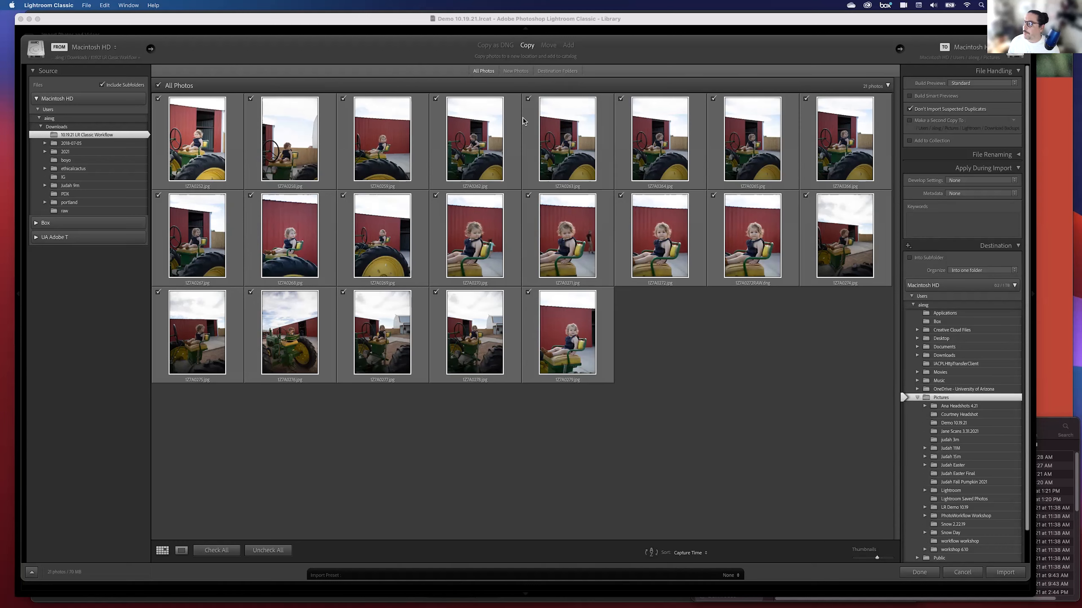
pyautogui.click(568, 45)
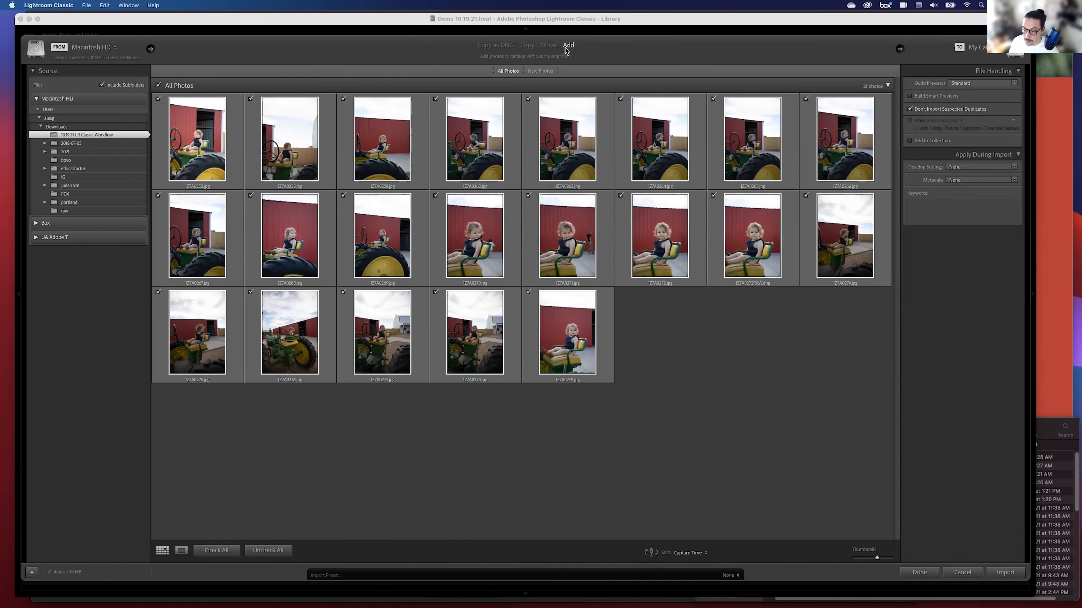
pyautogui.click(493, 45)
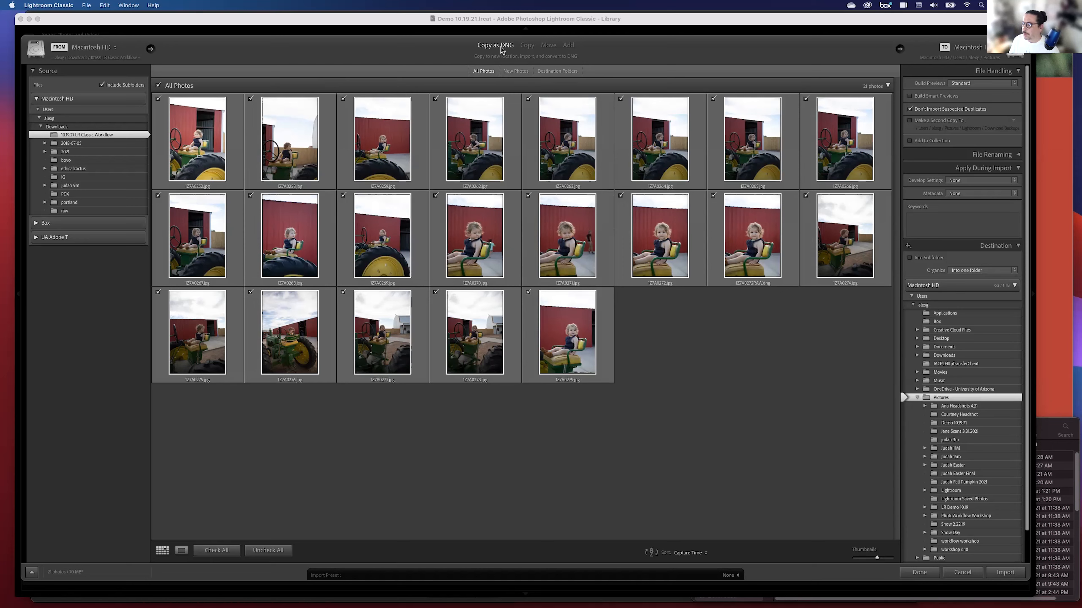
pyautogui.click(553, 47)
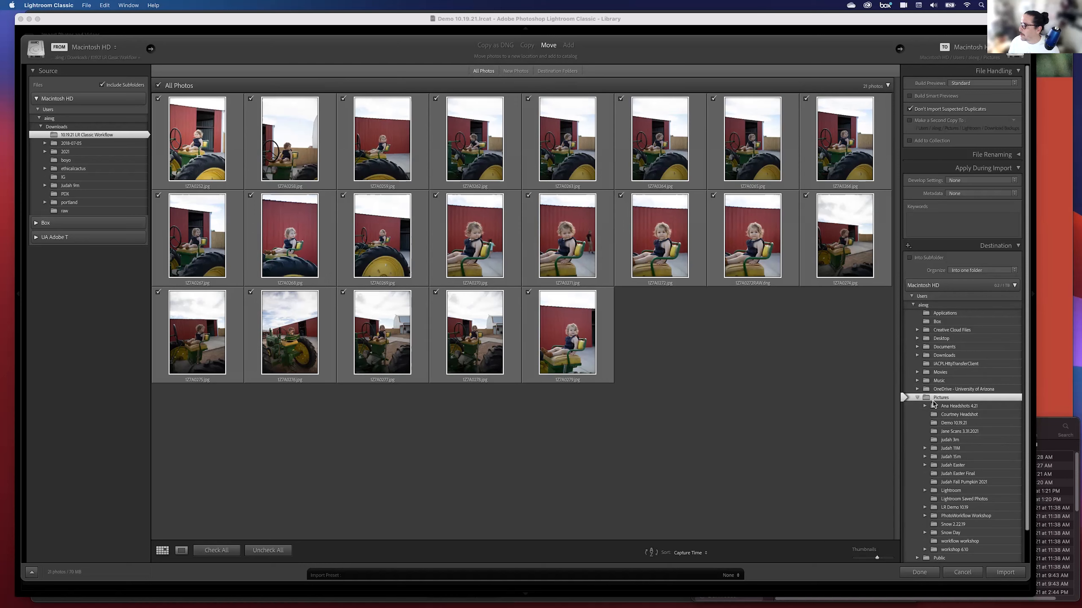
# - Create a new folder named "Demo Pictures" inside Pictures and choose it as the import destination
pyautogui.click(917, 398)
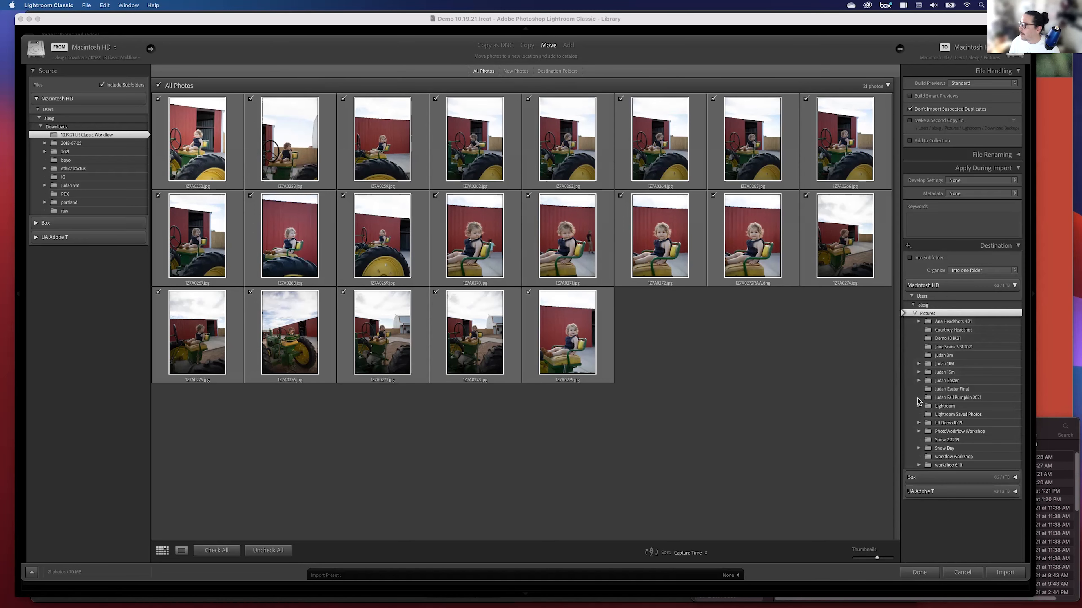
pyautogui.click(970, 48)
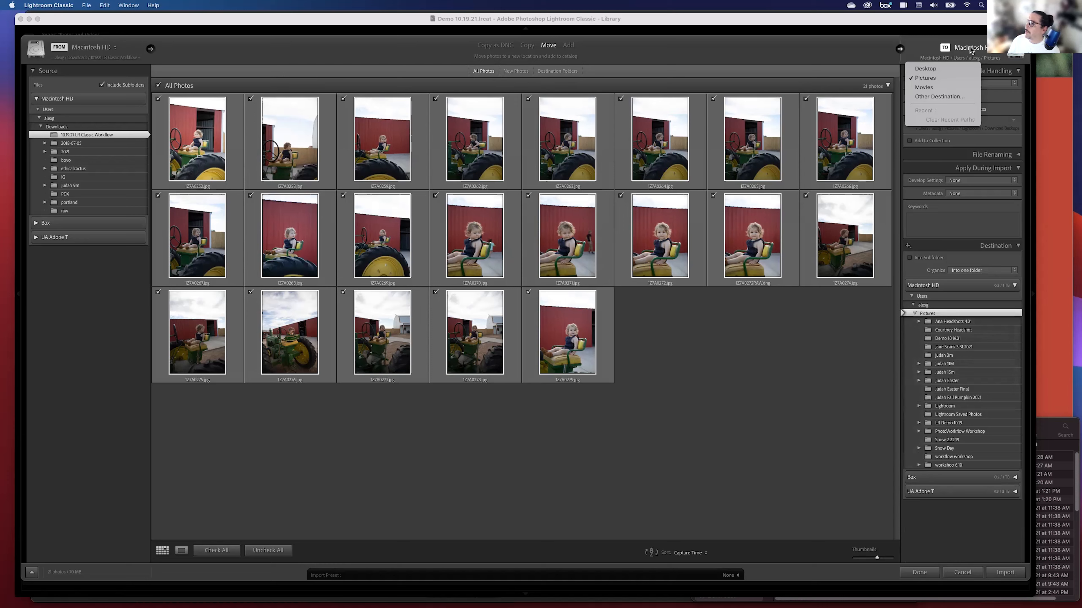
pyautogui.click(930, 97)
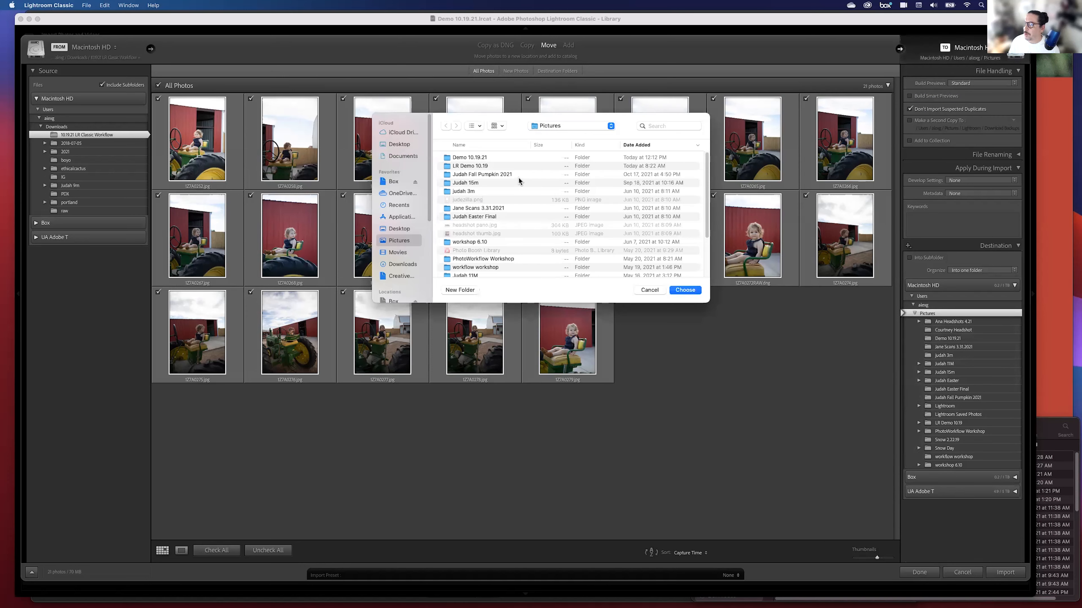
pyautogui.moveTo(449, 121); pyautogui.dragTo(483, 127)
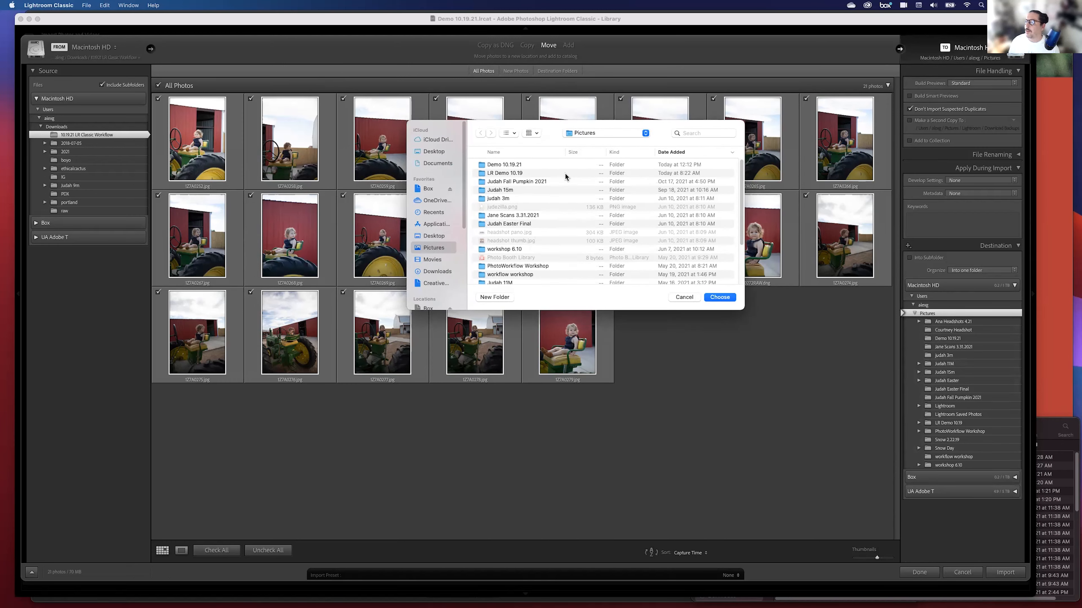
pyautogui.click(495, 297)
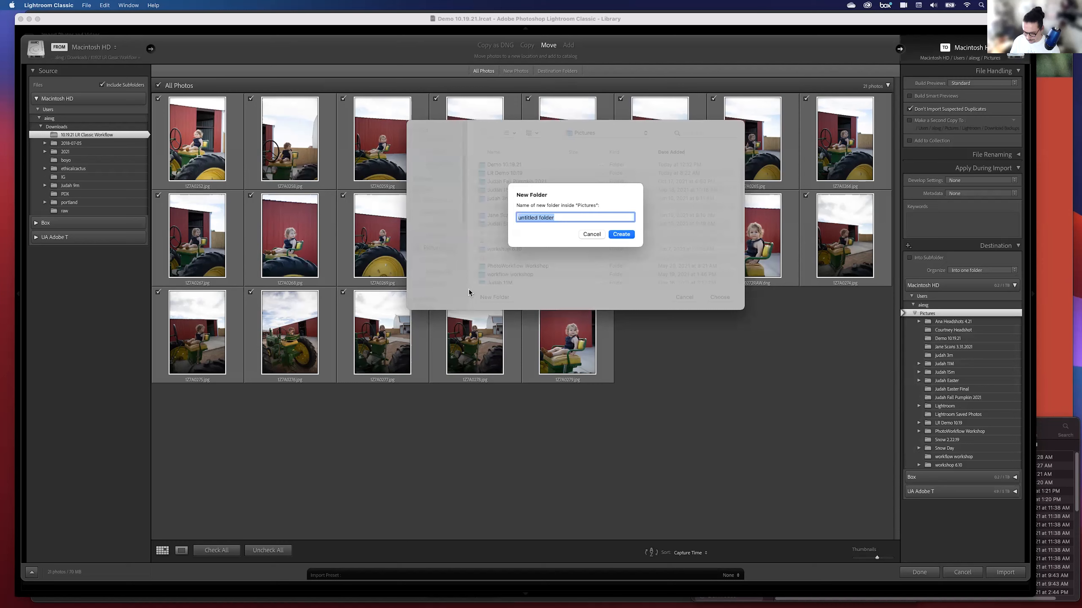
pyautogui.write('Demo File')
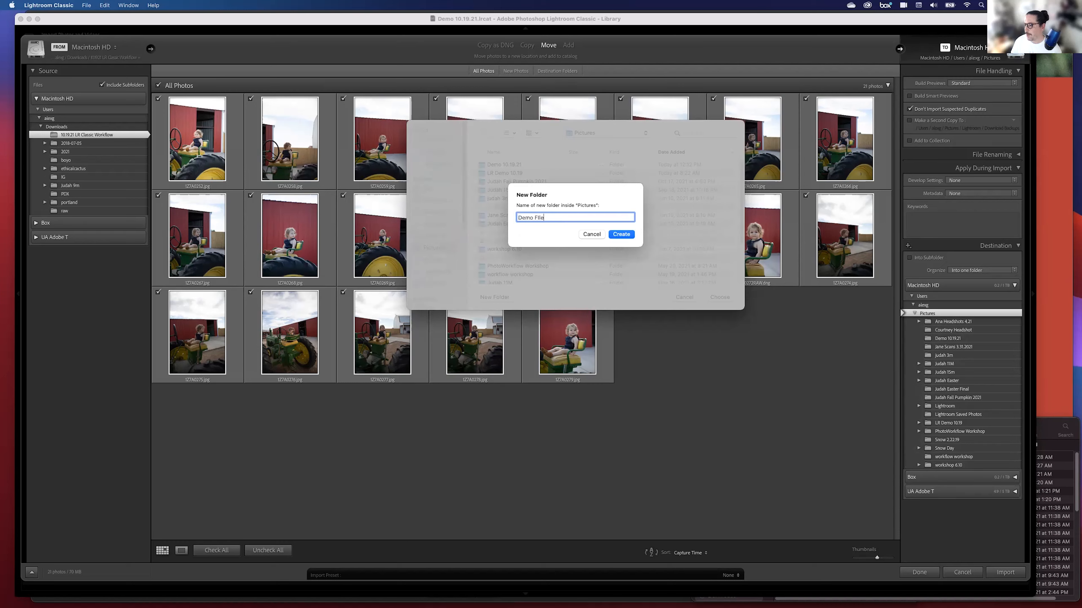
pyautogui.write('s')
pyautogui.press('BackSpace')
pyautogui.press('BackSpace')
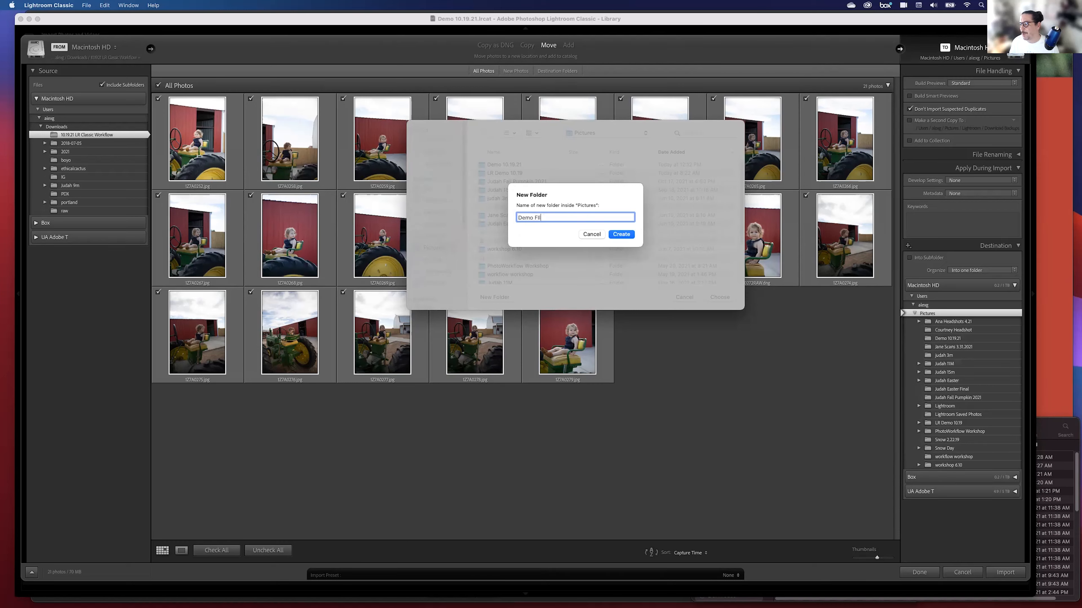
pyautogui.write('Pcitures')
pyautogui.click(537, 217)
pyautogui.press('BackSpace')
pyautogui.write('ictures')
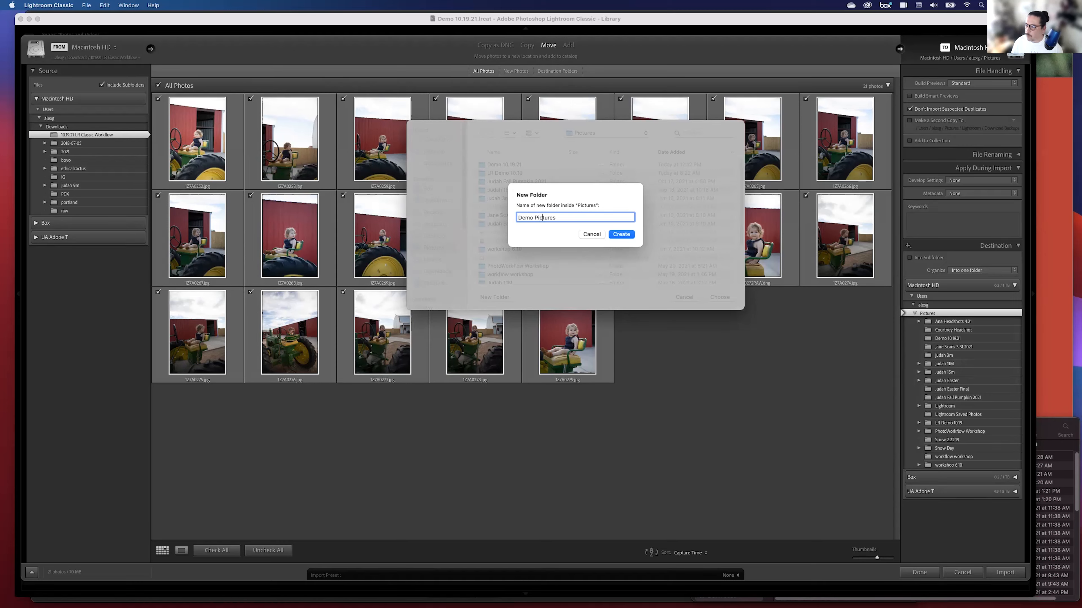
pyautogui.click(616, 235)
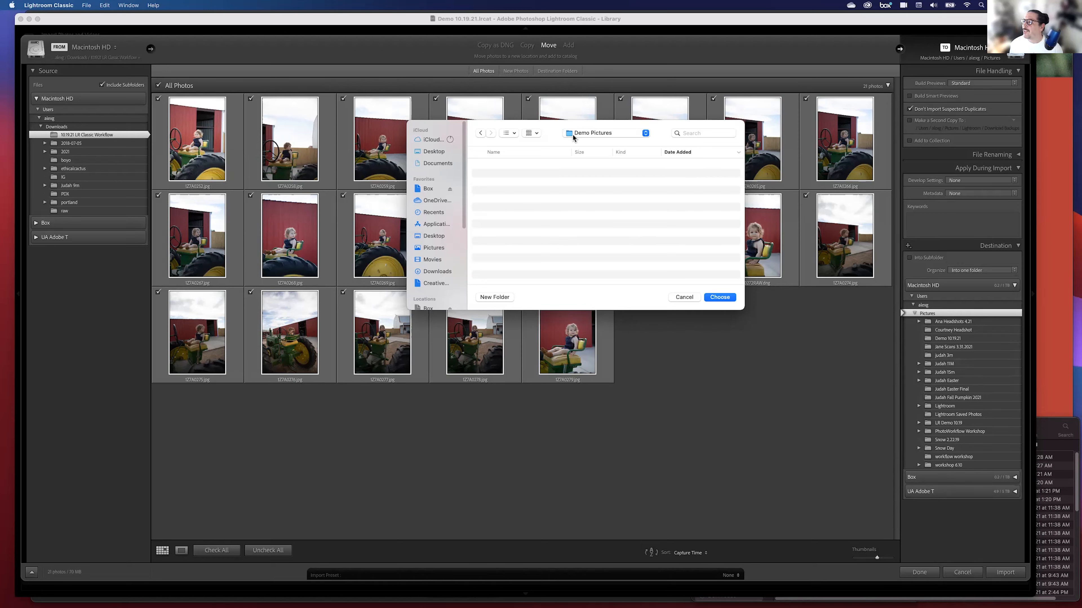
pyautogui.click(721, 298)
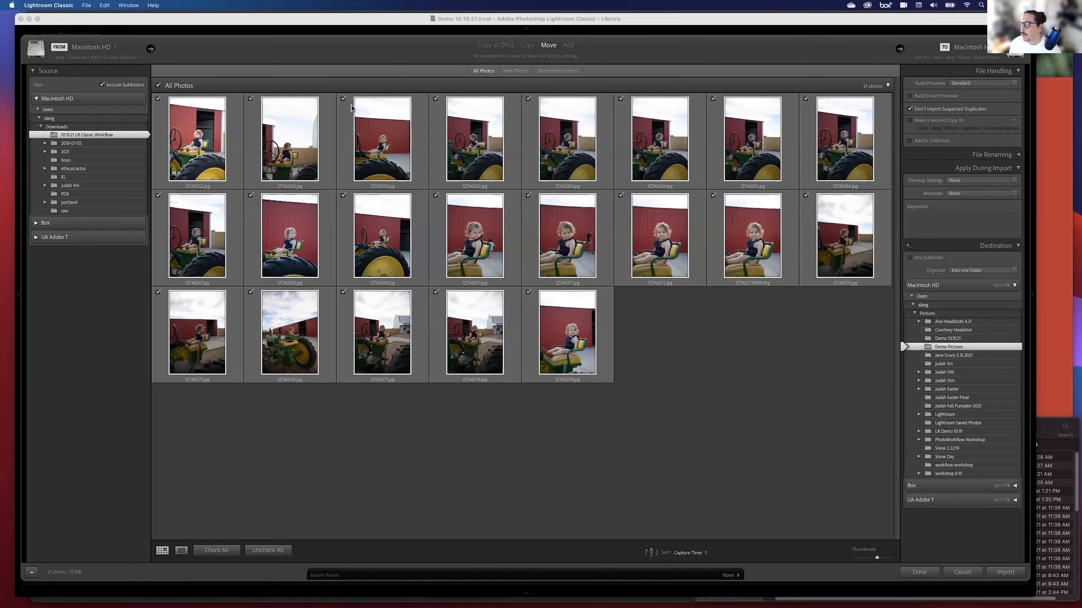
# - Exclude and re-include the fourth photo, and import all the checked photos into the catalog
pyautogui.click(435, 98)
pyautogui.click(436, 98)
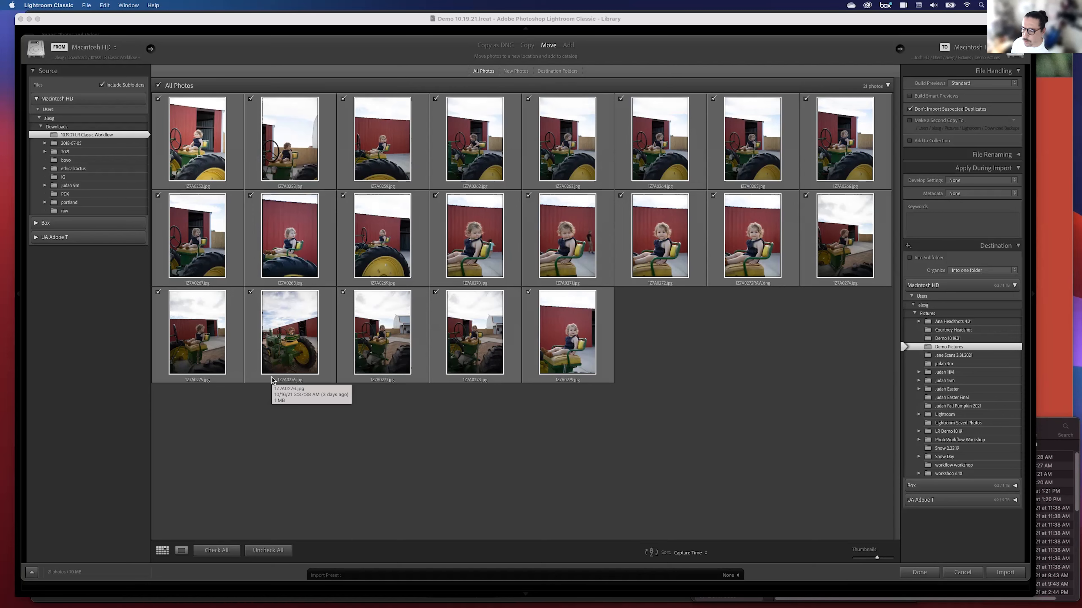
pyautogui.click(1005, 572)
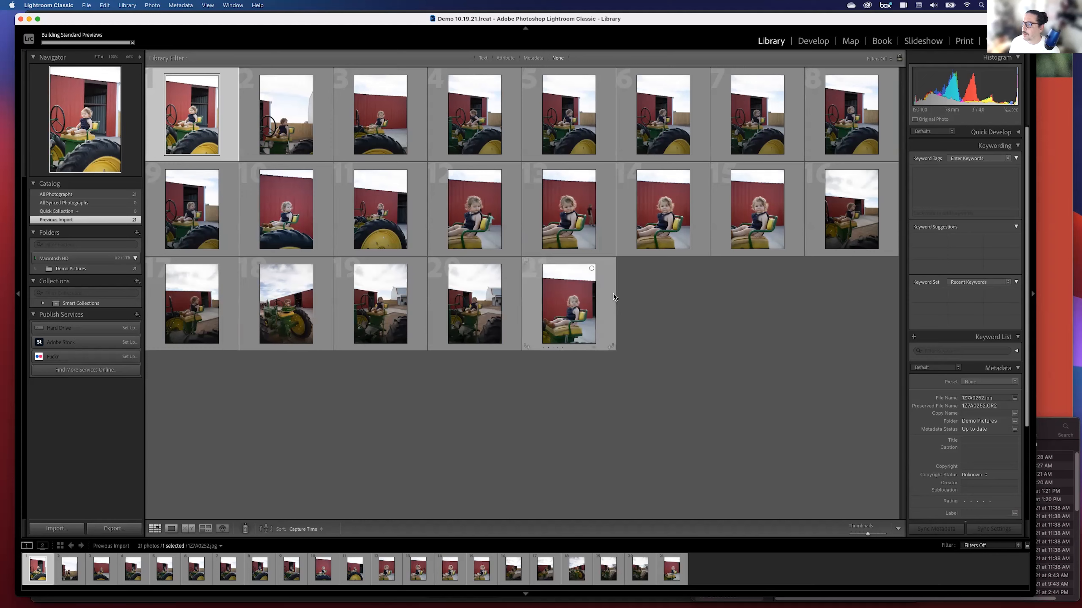
pyautogui.click(761, 382)
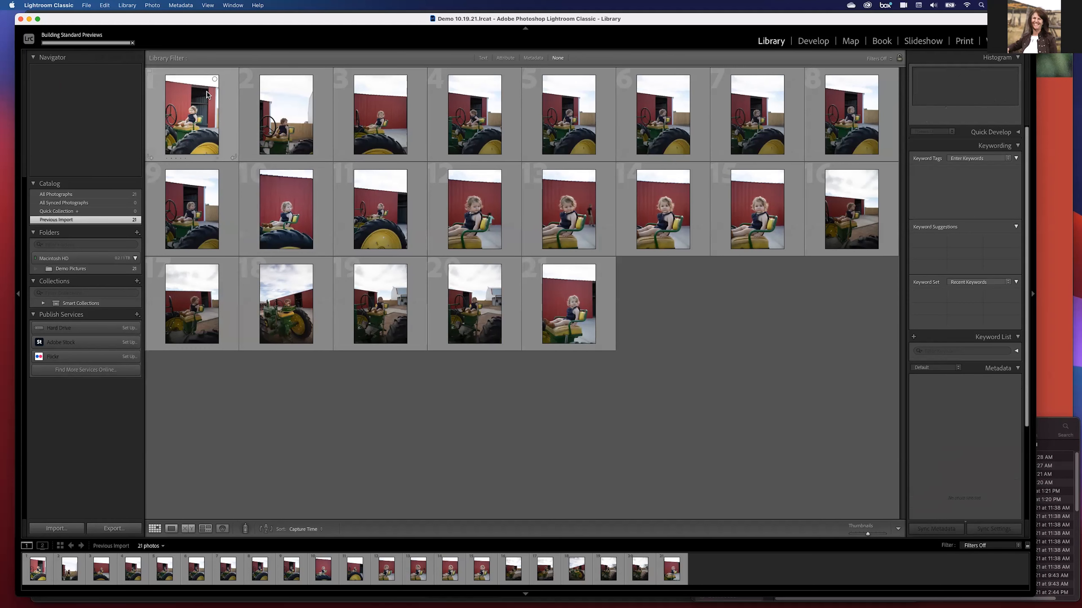
pyautogui.click(199, 99)
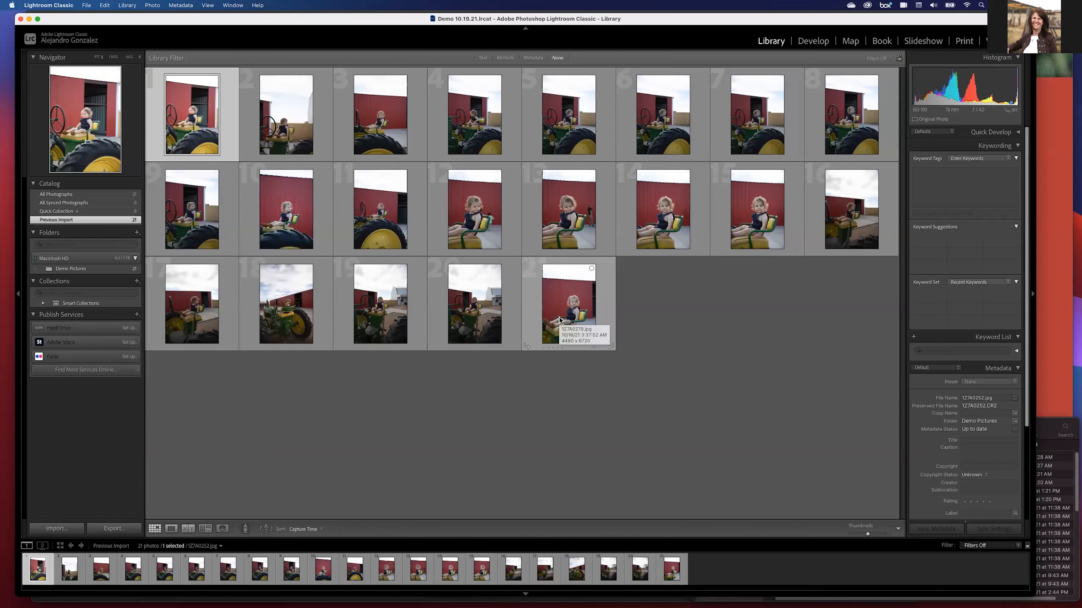
pyautogui.press('super+a')
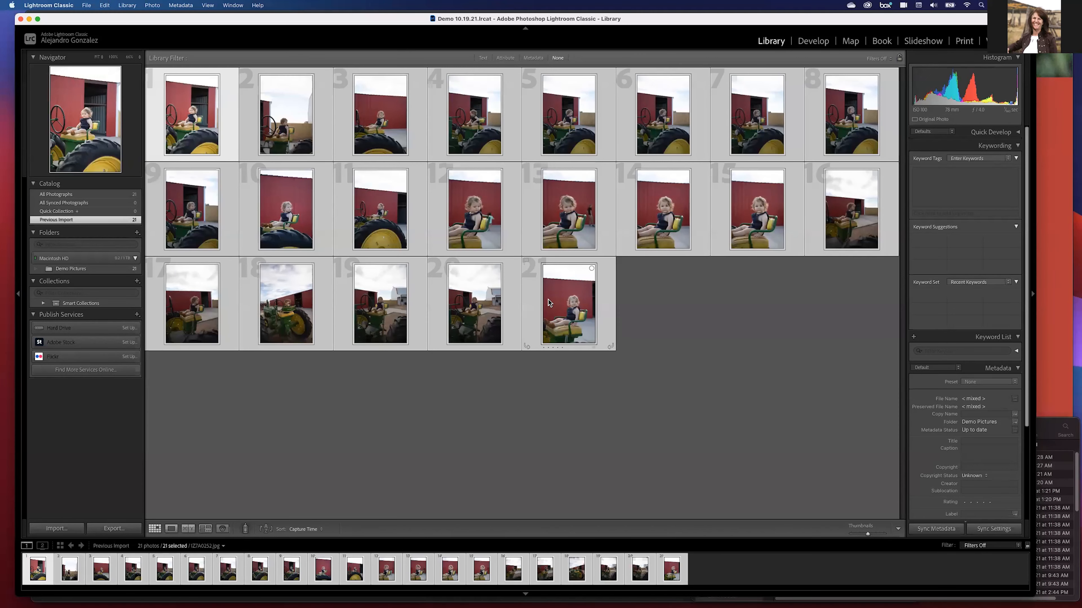
pyautogui.rightClick(556, 304)
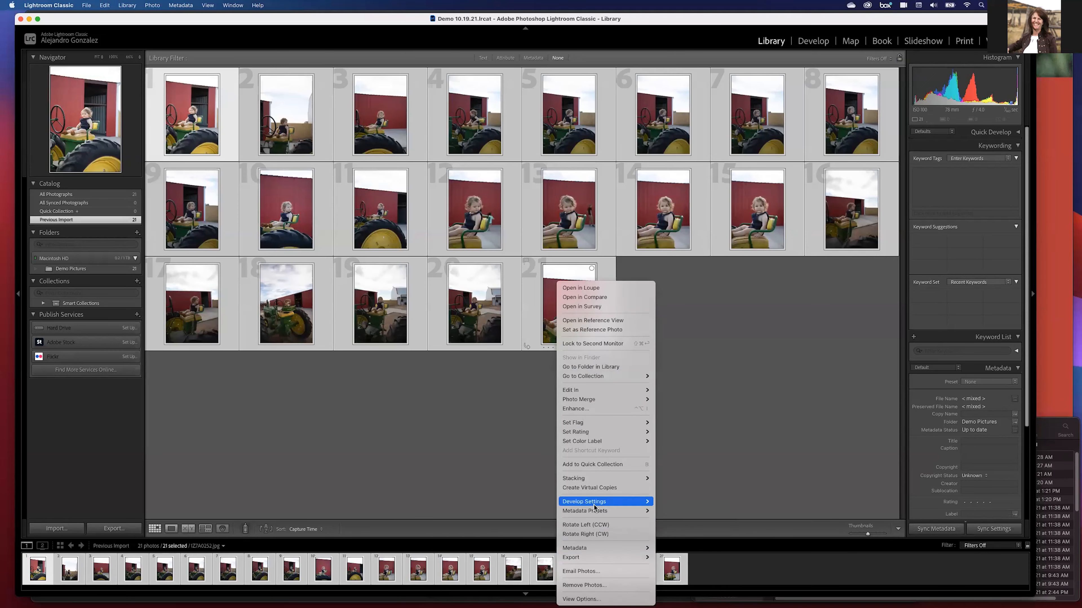
pyautogui.click(483, 453)
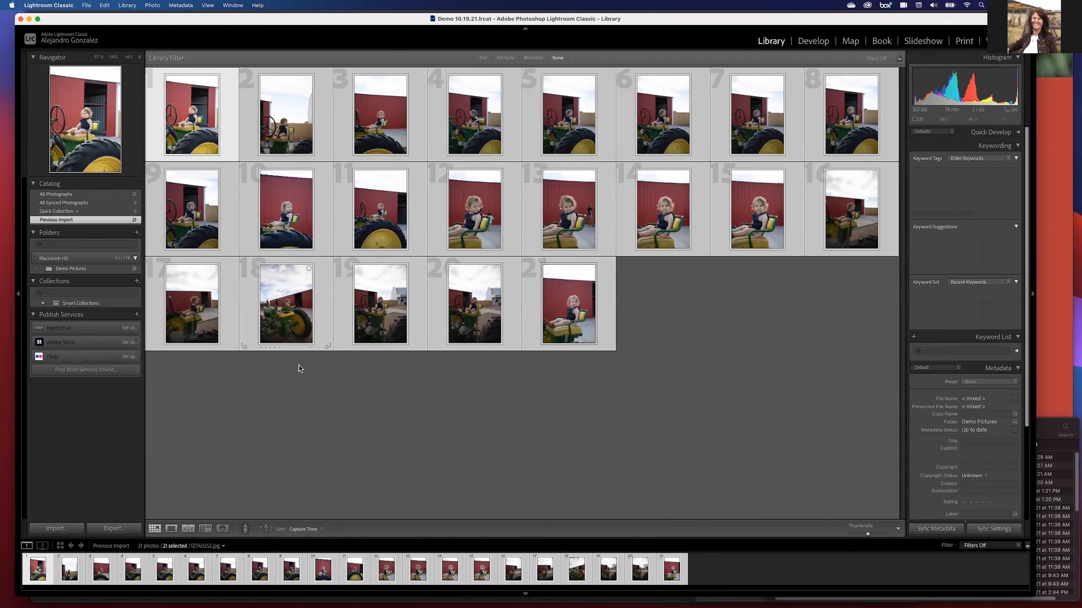
pyautogui.click(217, 406)
# - Check the contents of the "10.19.21 LR Classic Workflow" folder in Finder's Downloads, and return to Lightroom Classic
pyautogui.moveTo(123, 20); pyautogui.dragTo(125, 29)
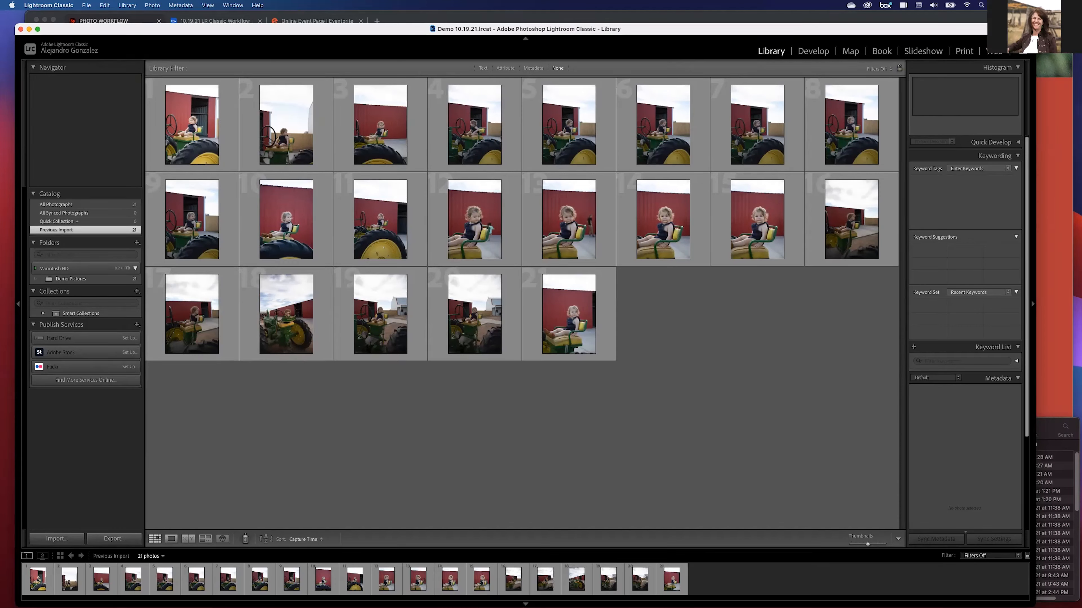
pyautogui.click(1052, 430)
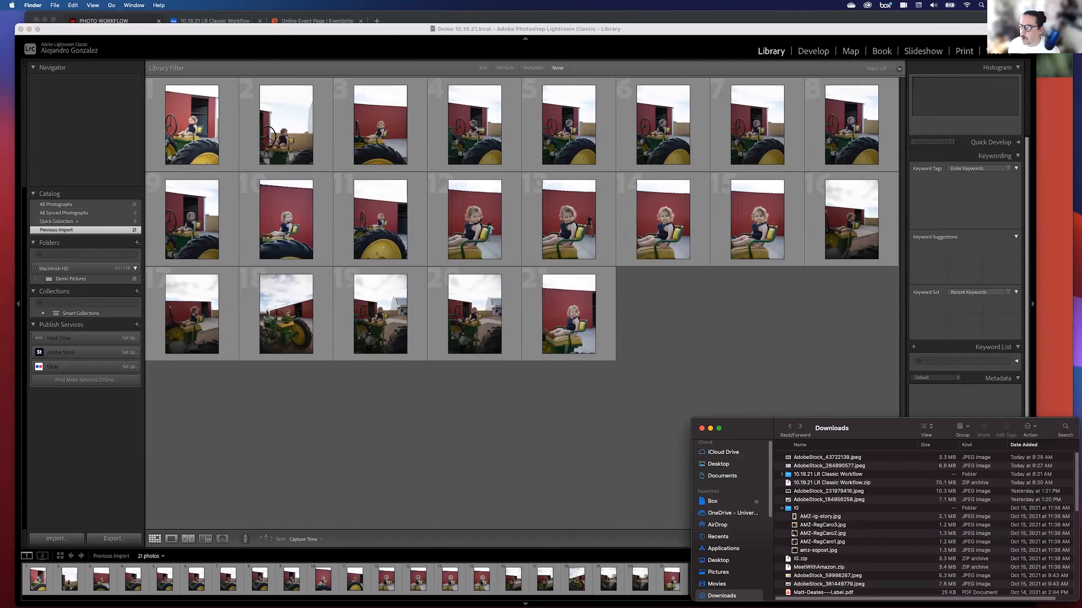
pyautogui.moveTo(751, 427); pyautogui.dragTo(490, 252)
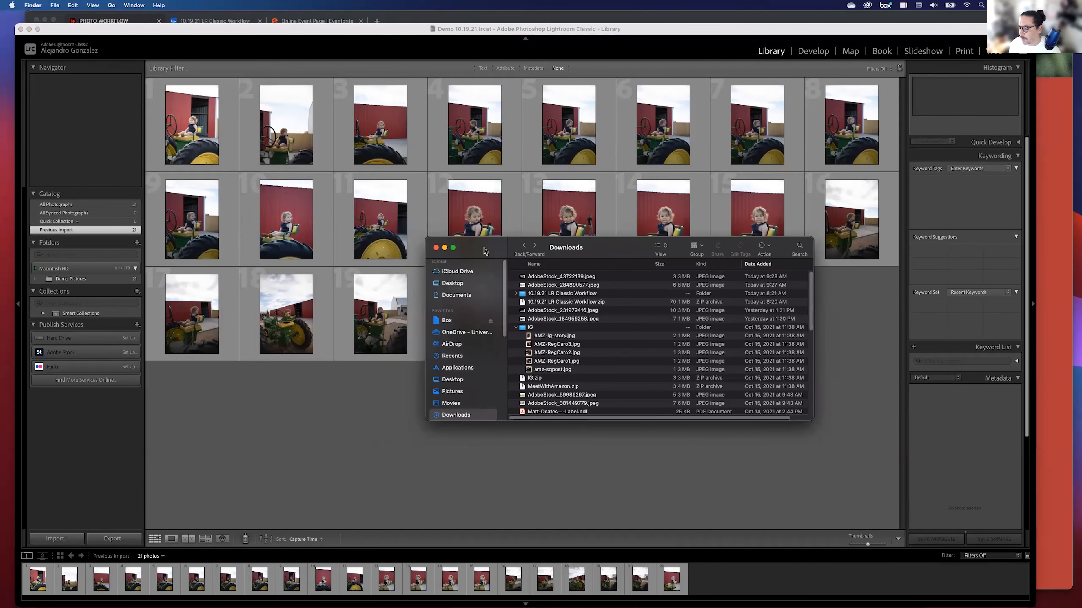
pyautogui.scroll(-3, 453, 343)
pyautogui.scroll(2, 452, 344)
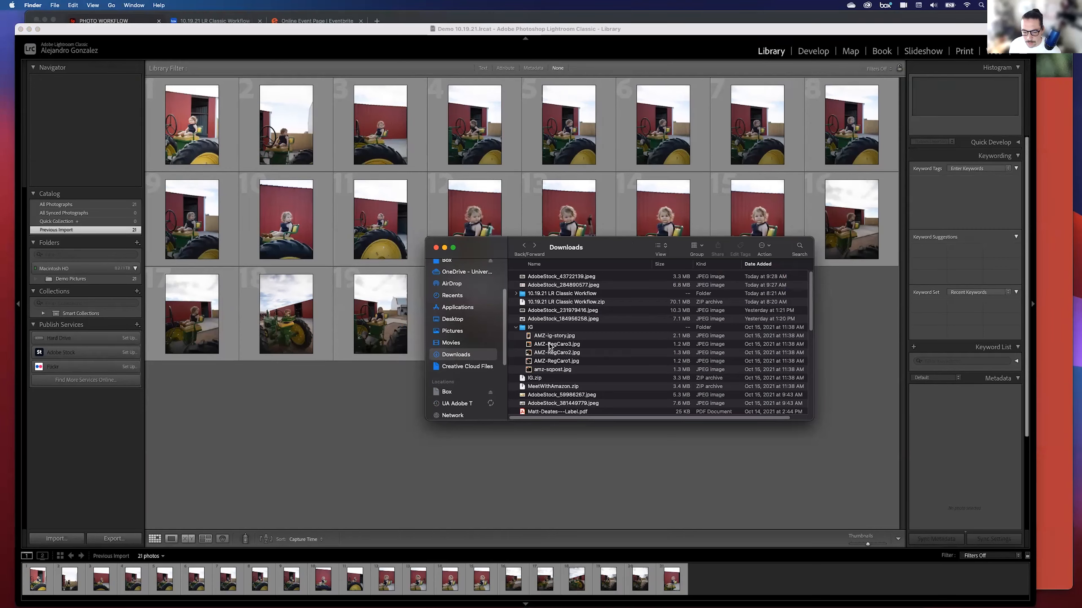
pyautogui.scroll(-1, 567, 321)
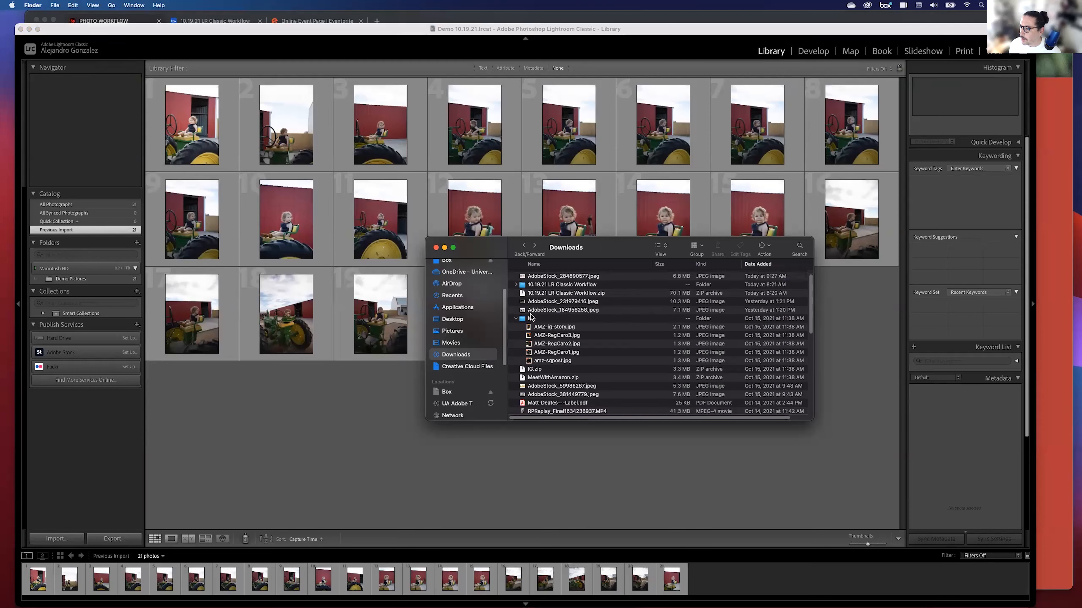
pyautogui.click(538, 294)
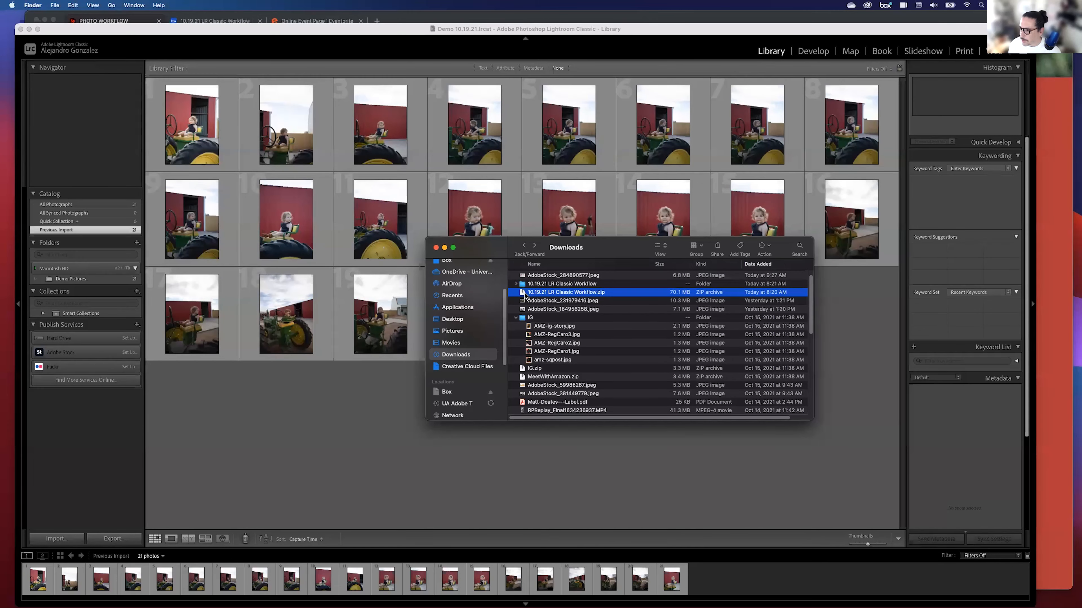
pyautogui.click(523, 284)
pyautogui.doubleClick(523, 285)
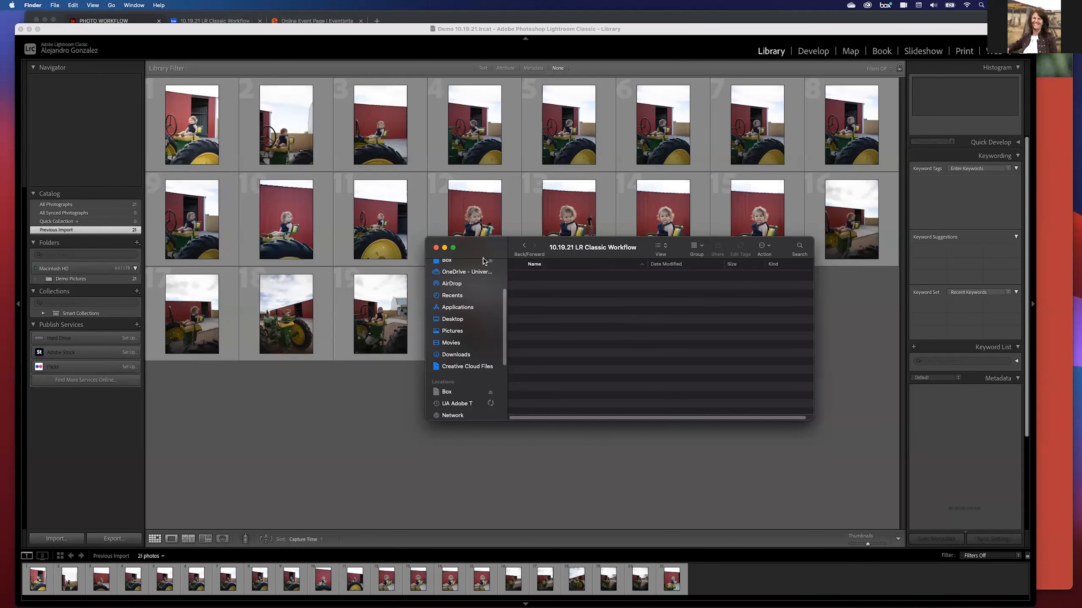
pyautogui.click(524, 245)
pyautogui.click(261, 427)
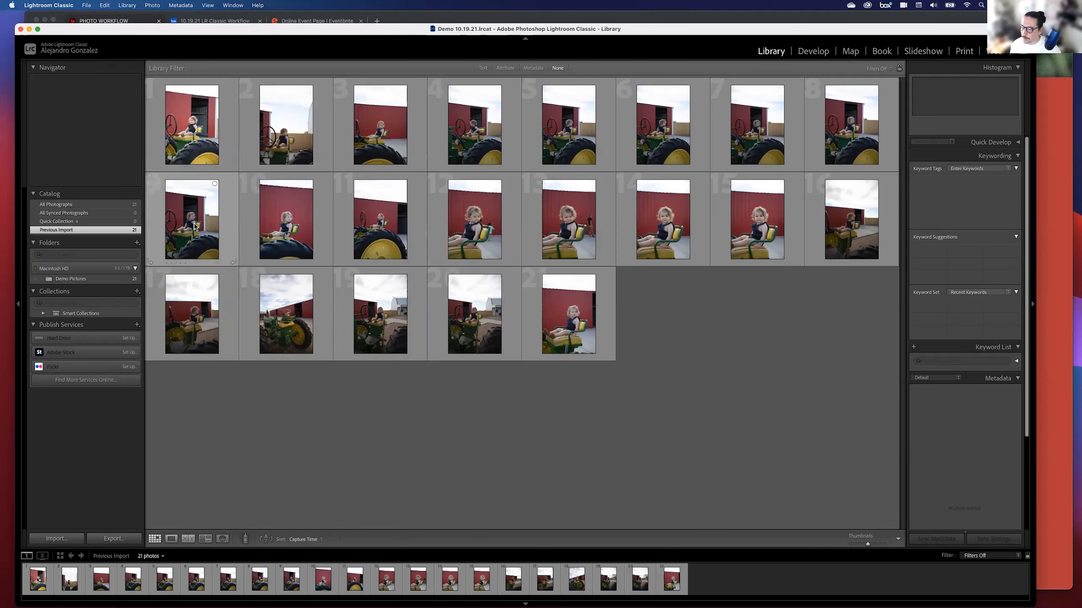
# - Select all the imported photos and remove them from the Lightroom catalog while keeping the files on disk
pyautogui.click(184, 125)
pyautogui.press('super+a')
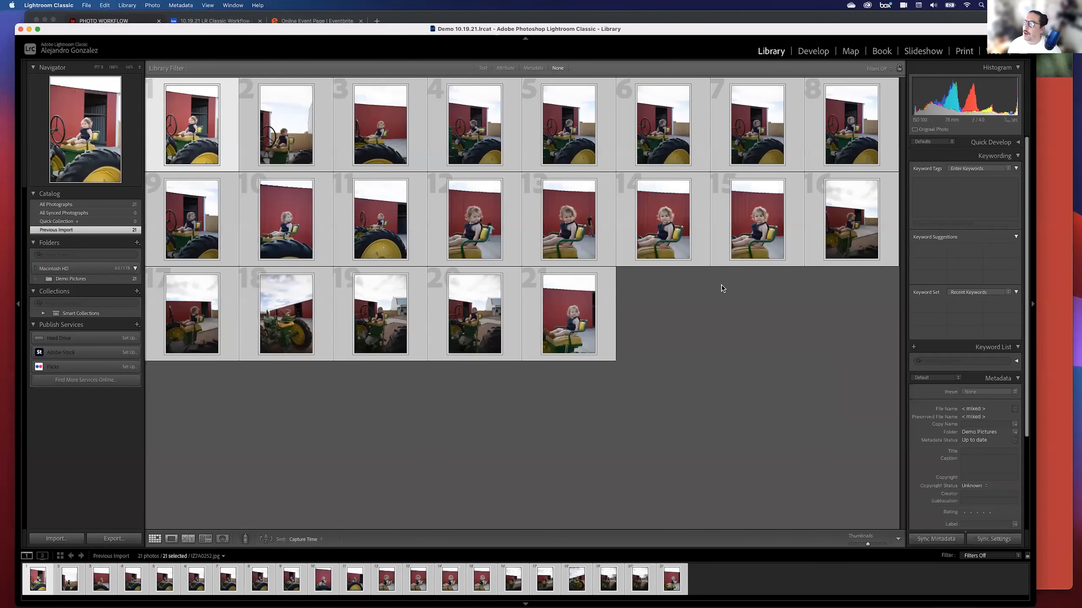
pyautogui.rightClick(172, 118)
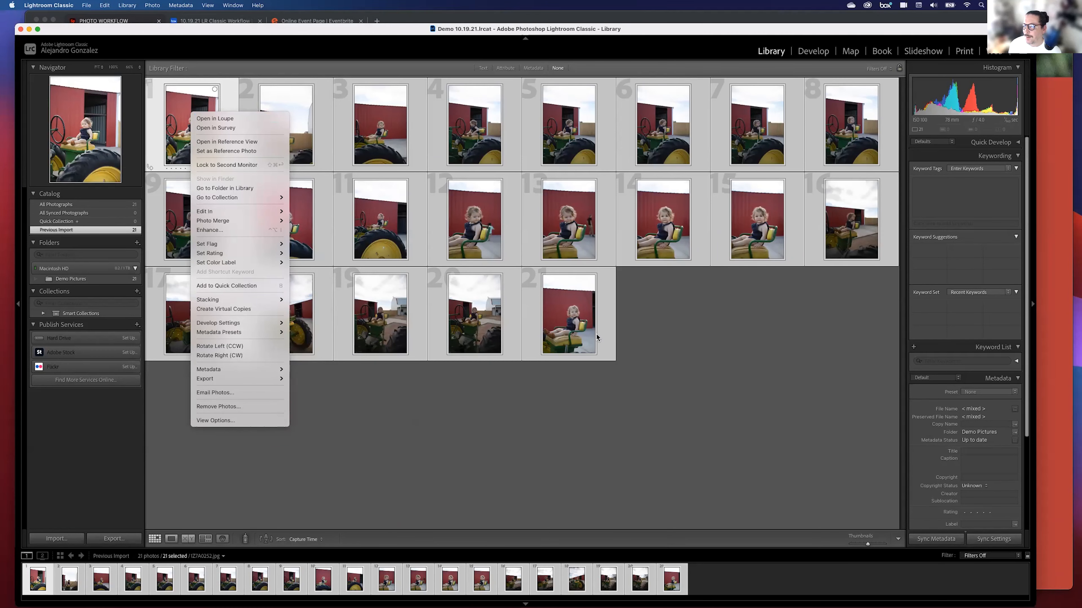
pyautogui.click(683, 393)
pyautogui.press('BackSpace')
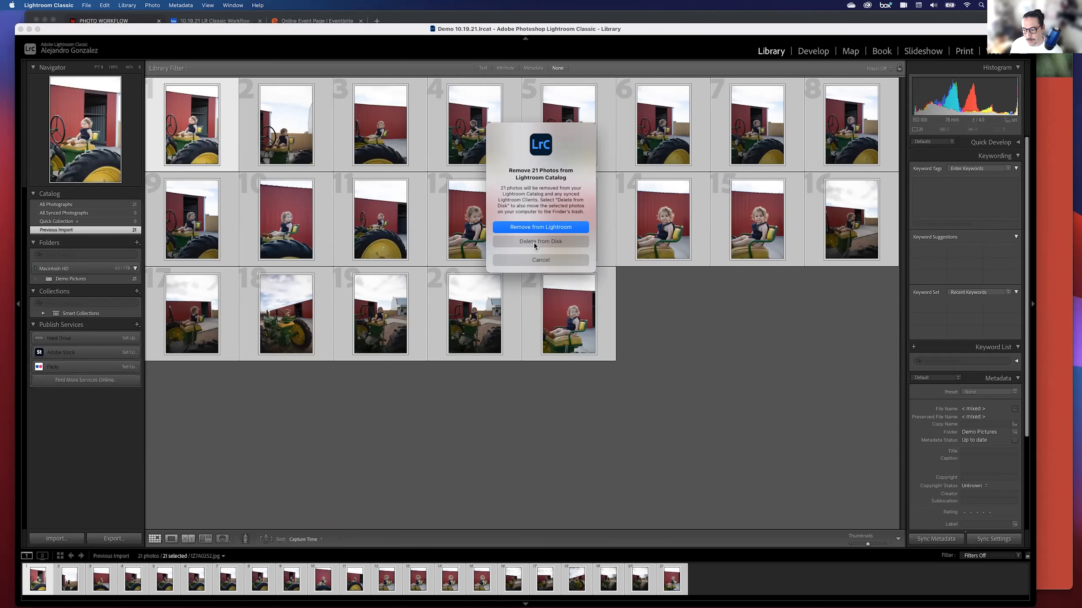
pyautogui.click(530, 227)
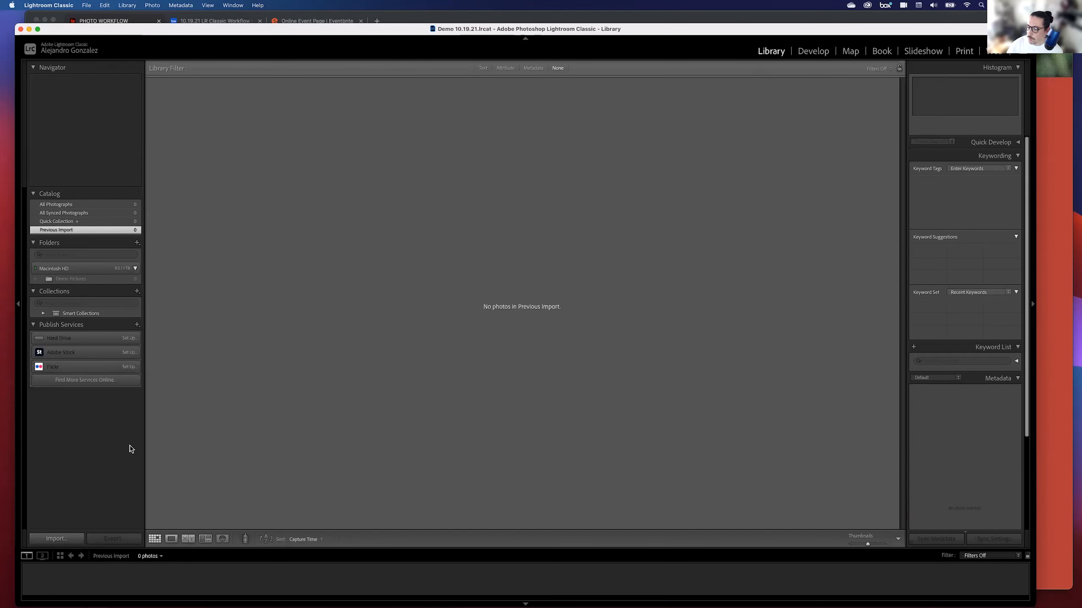
# - Import all the photos from the "Demo Pictures" folder inside Pictures into the catalog, using the Add method
pyautogui.click(62, 539)
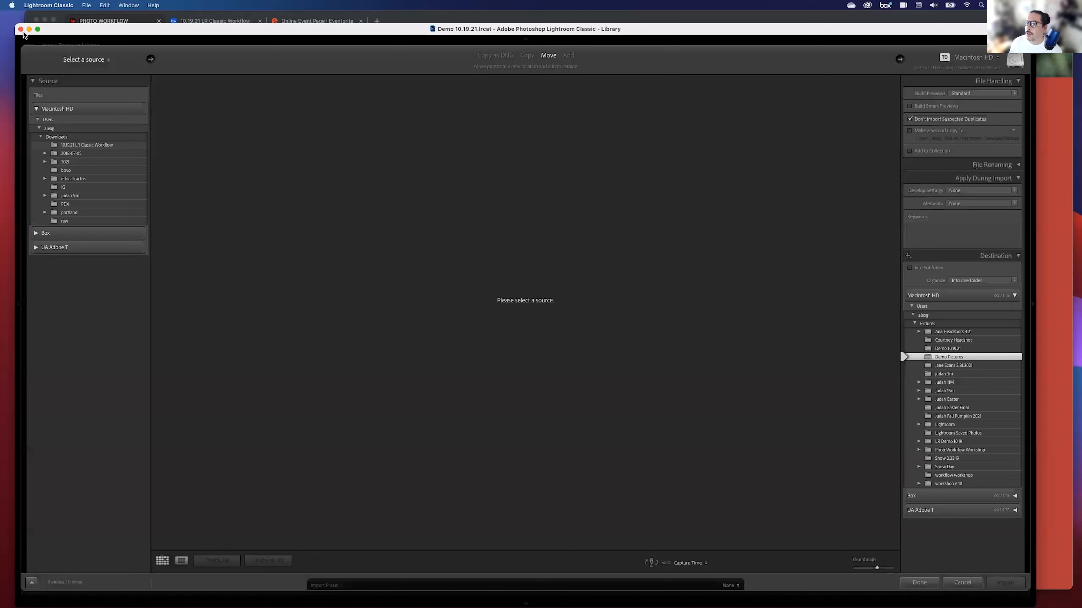
pyautogui.click(75, 61)
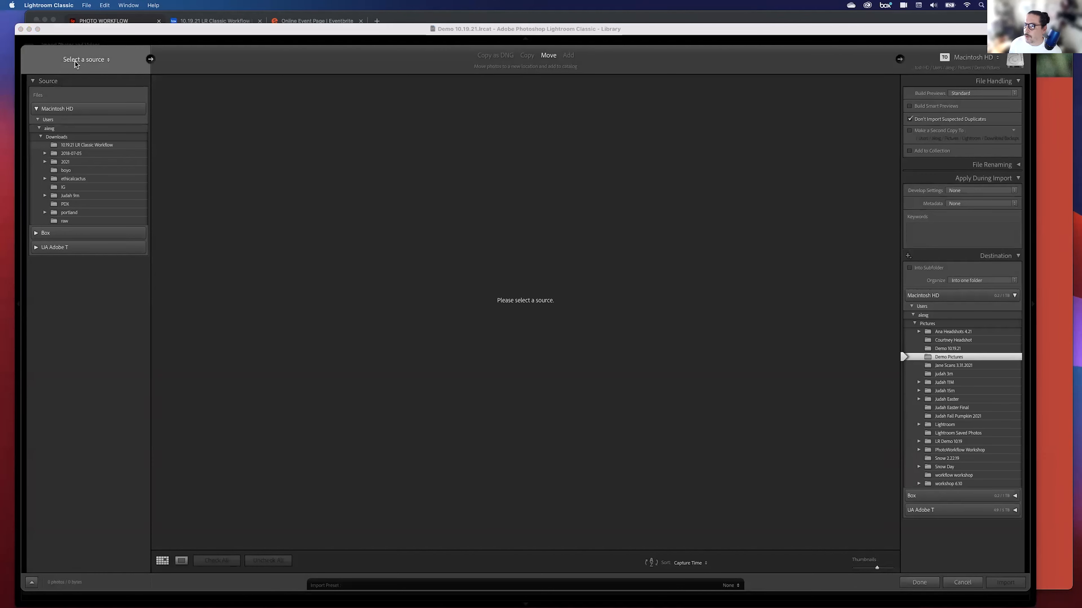
pyautogui.click(81, 60)
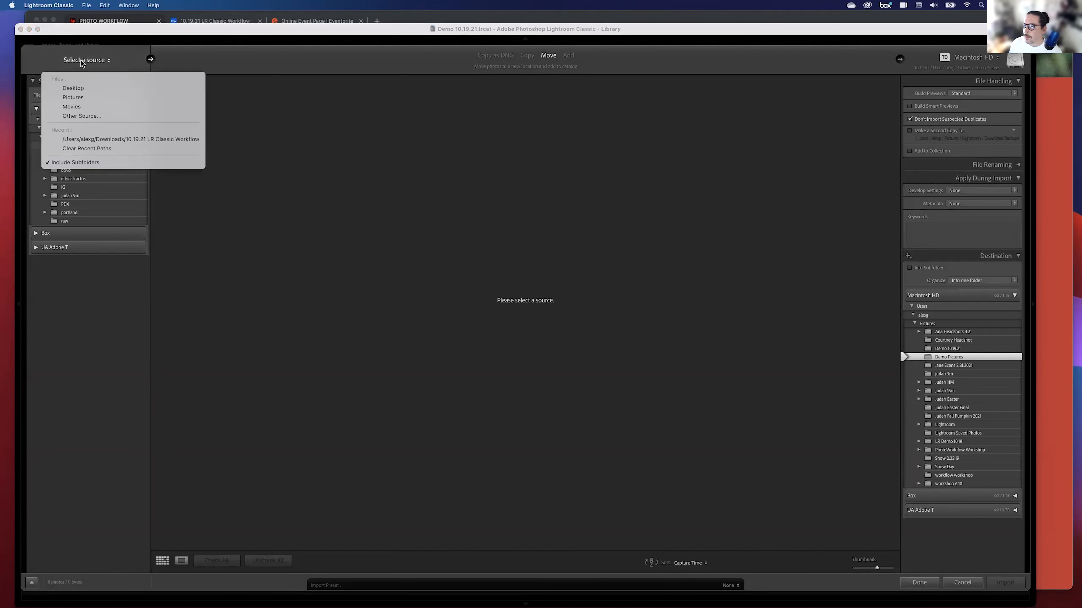
pyautogui.click(95, 118)
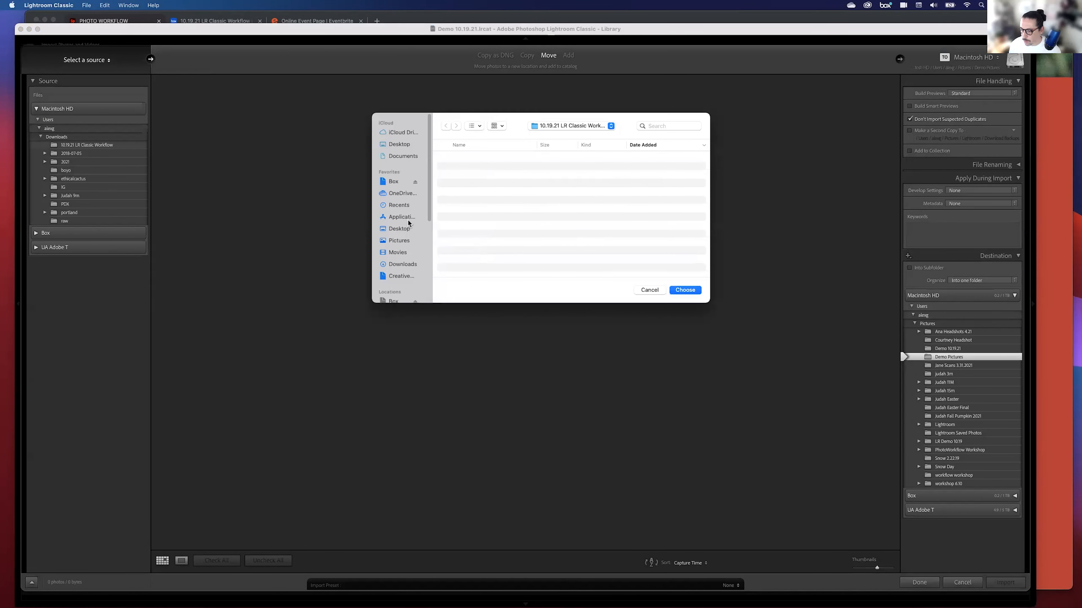
pyautogui.click(401, 263)
pyautogui.click(398, 240)
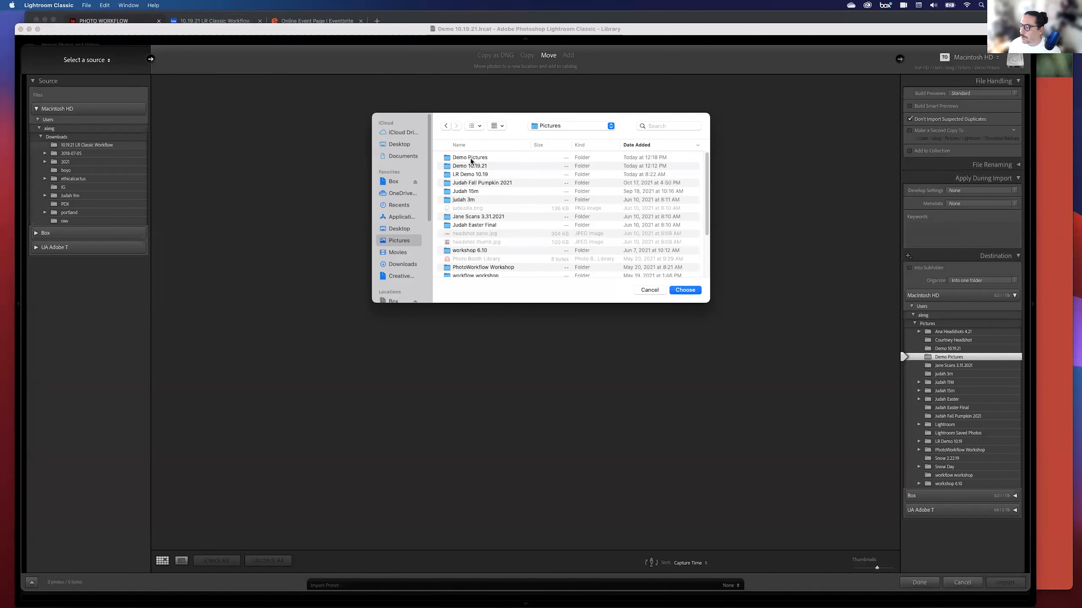
pyautogui.click(469, 158)
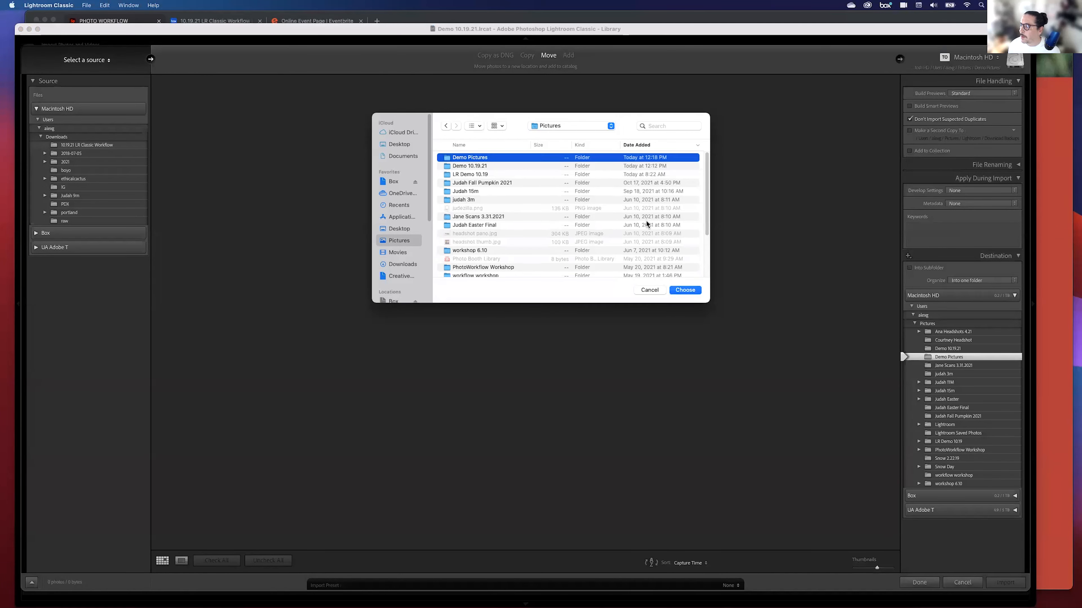
pyautogui.click(682, 289)
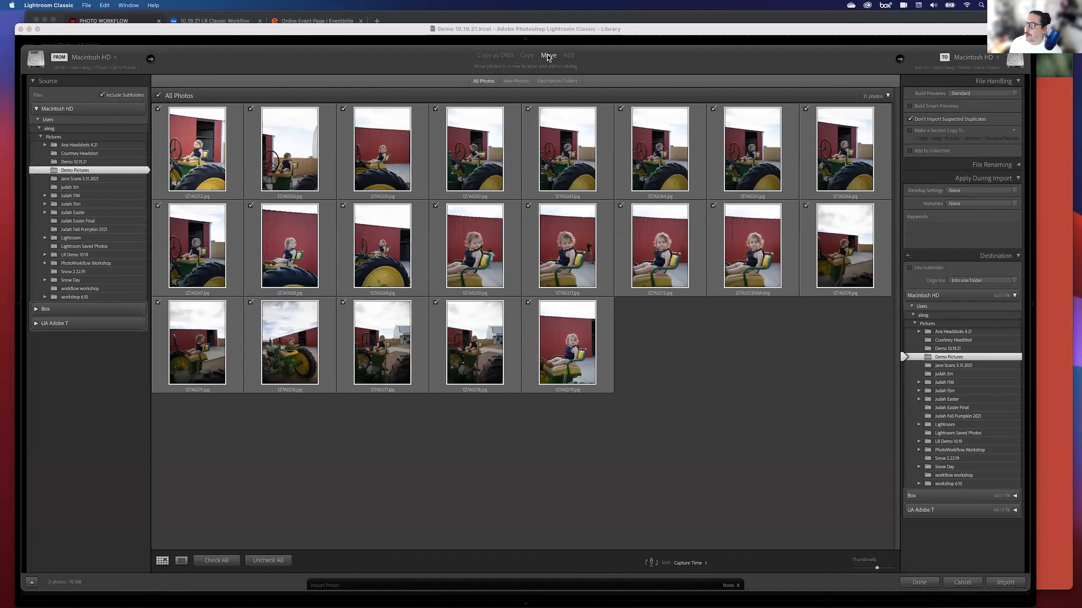
pyautogui.click(569, 56)
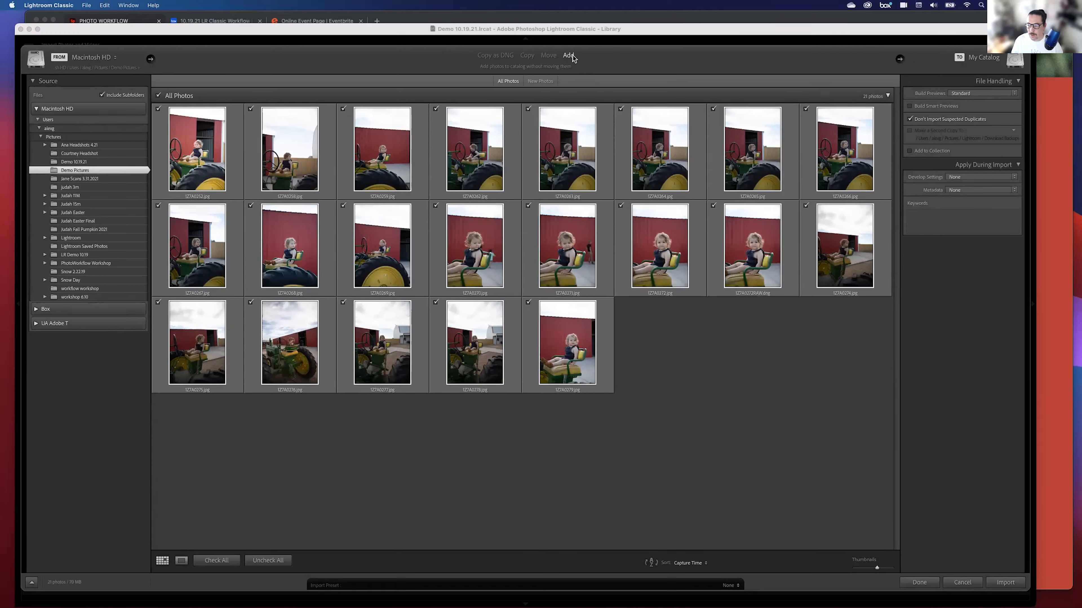
pyautogui.click(1006, 583)
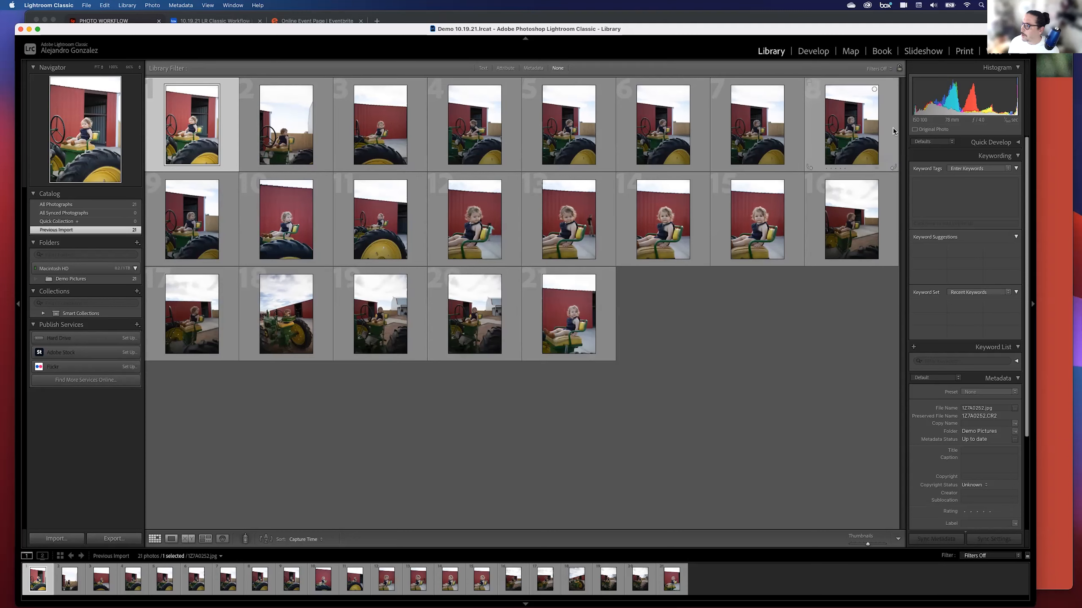
# - Open the first photo in Loupe view, examine the child's face, steering wheel and tire at 100%, and return to the full-photo view
pyautogui.doubleClick(187, 139)
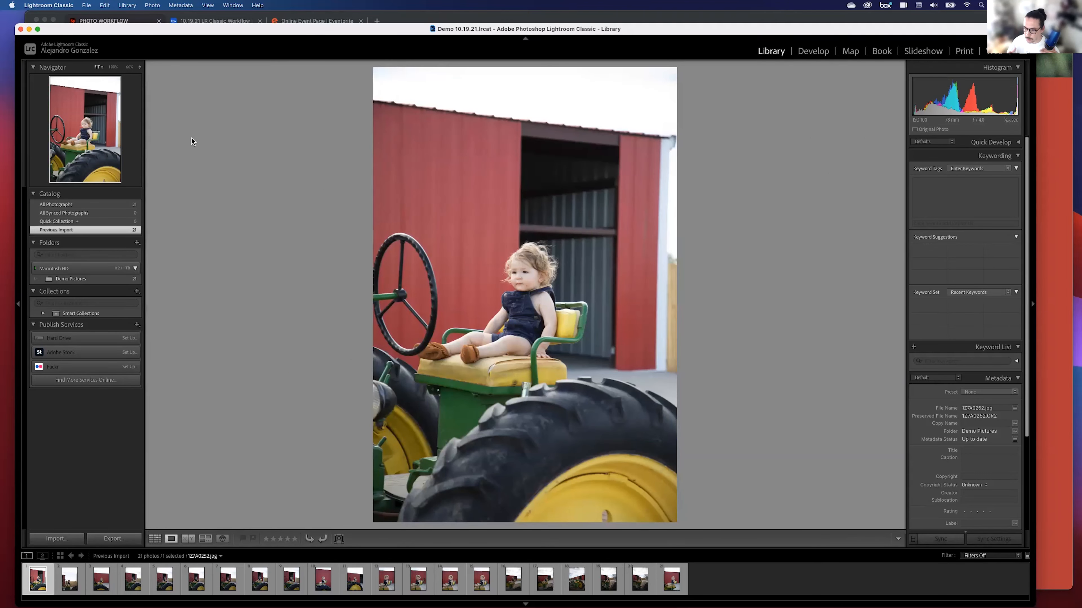
pyautogui.click(530, 279)
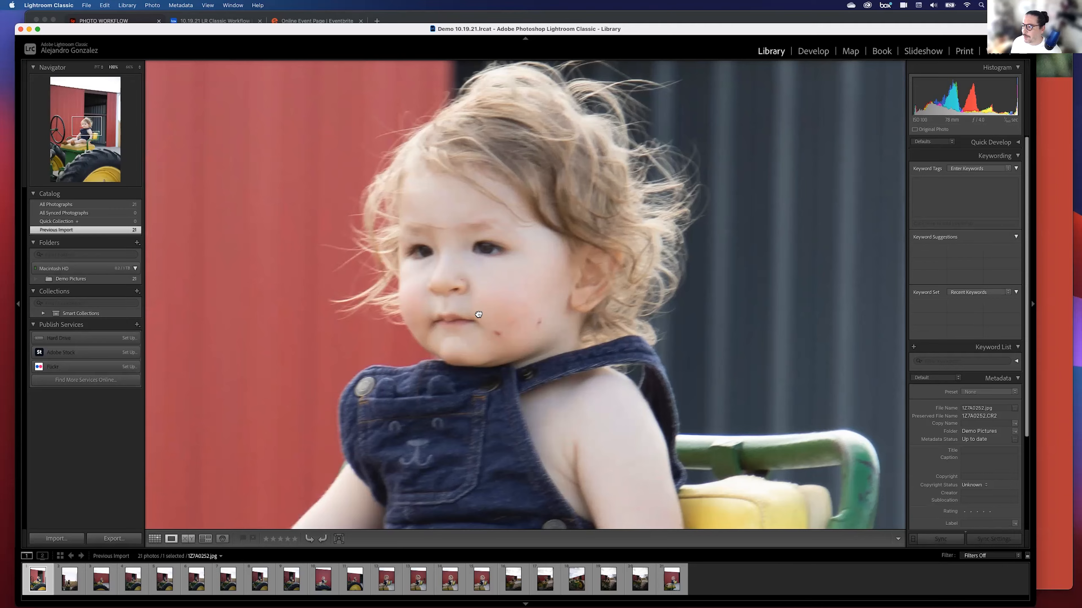
pyautogui.click(478, 314)
pyautogui.click(394, 268)
pyautogui.scroll(-5, 721, 407)
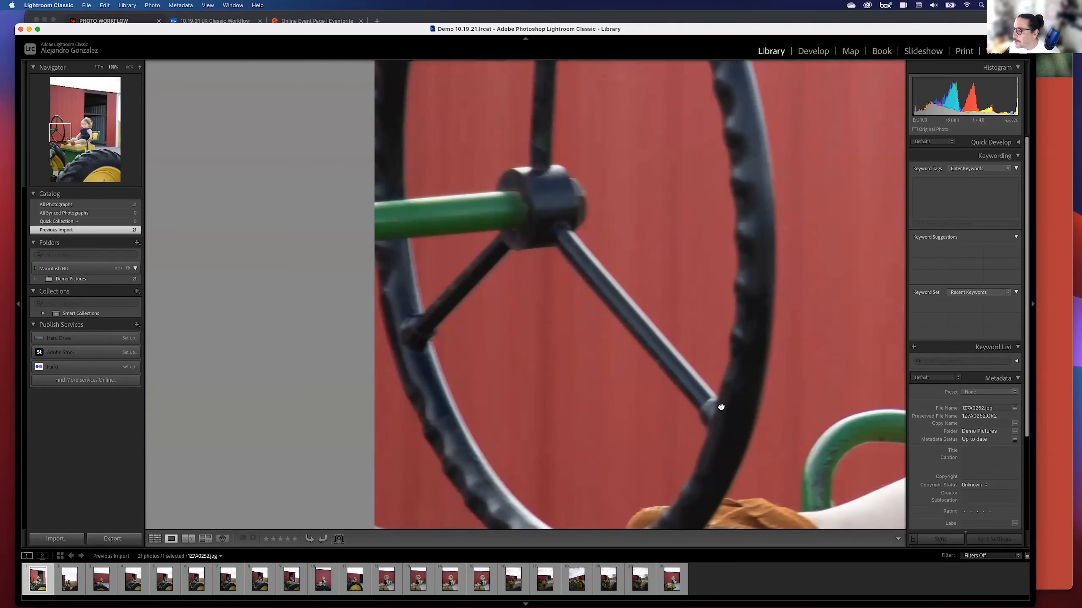
pyautogui.scroll(-10, 483, 153)
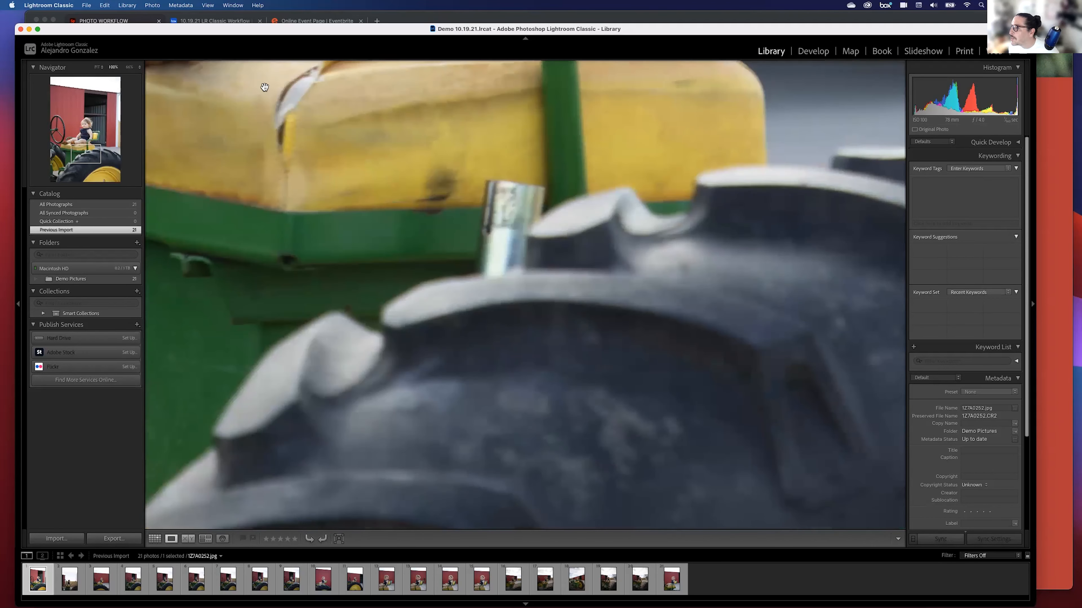
pyautogui.click(446, 106)
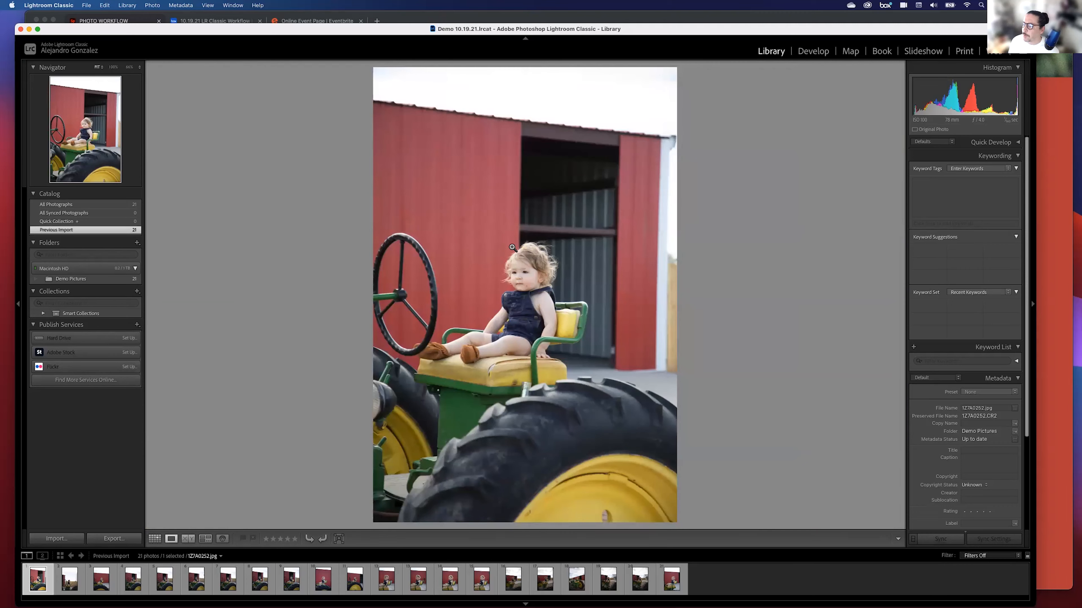
pyautogui.click(550, 277)
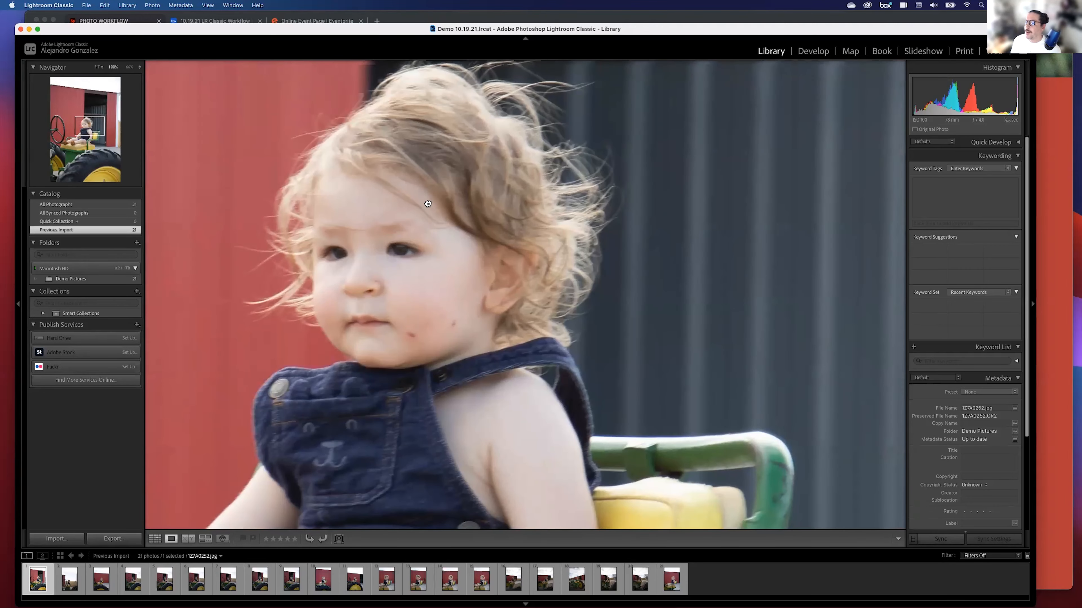
pyautogui.moveTo(405, 200); pyautogui.dragTo(415, 201)
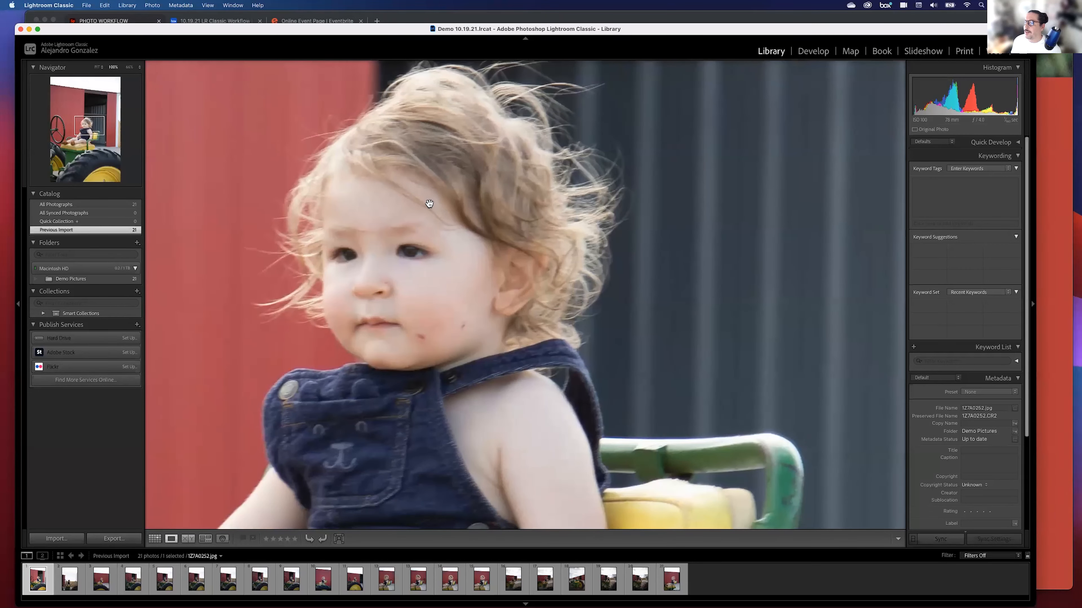
pyautogui.click(486, 201)
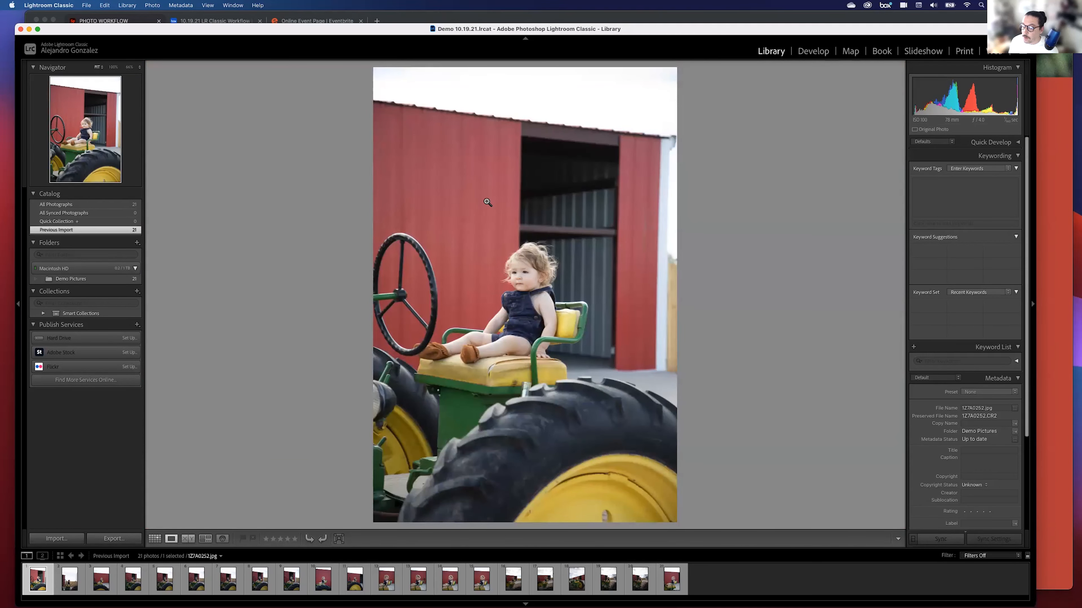
pyautogui.click(487, 202)
pyautogui.click(487, 202)
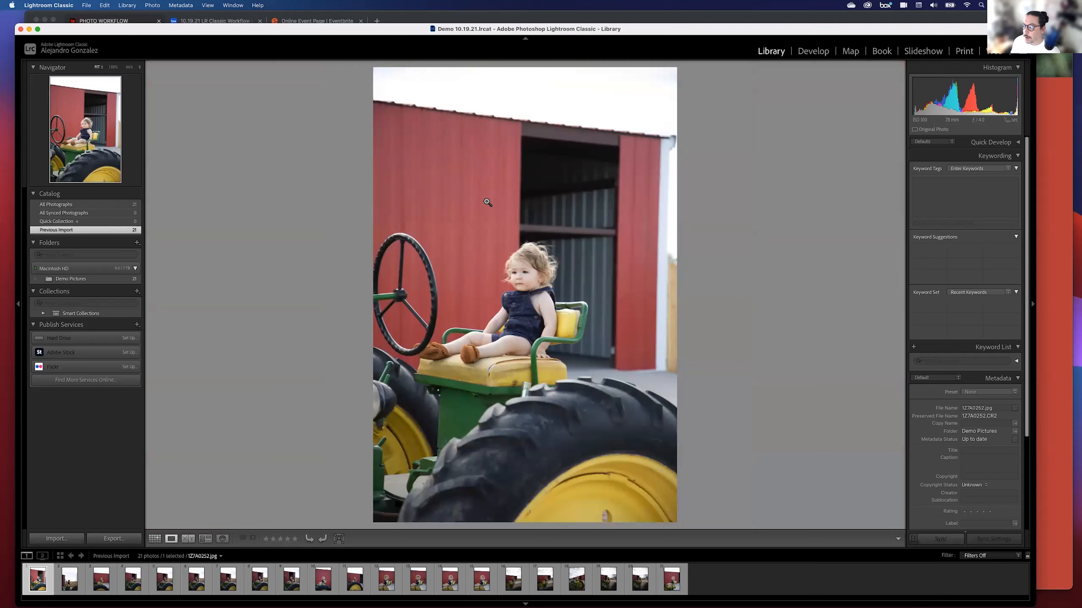
# - Examine the child's face, overalls and shoes and the tractor seat in the first photo at 100%, and return to the full-photo view
pyautogui.click(497, 271)
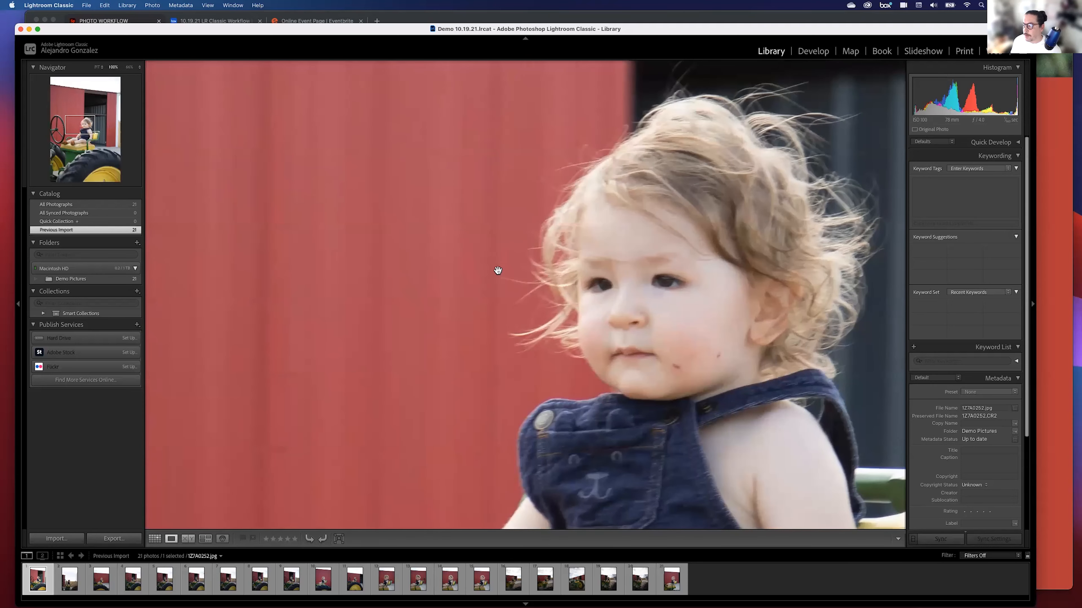
pyautogui.moveTo(555, 312); pyautogui.dragTo(534, 136)
pyautogui.moveTo(429, 408); pyautogui.dragTo(575, 131)
pyautogui.moveTo(351, 187); pyautogui.dragTo(608, 158)
pyautogui.moveTo(626, 322); pyautogui.dragTo(516, 191)
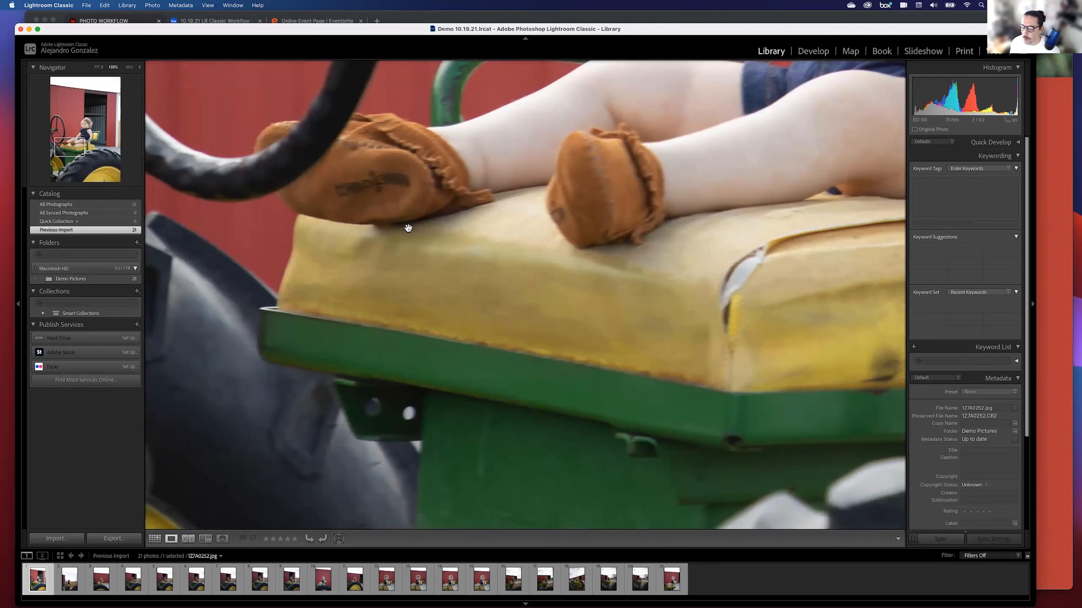
pyautogui.moveTo(516, 116); pyautogui.dragTo(382, 375)
pyautogui.moveTo(561, 178); pyautogui.dragTo(218, 305)
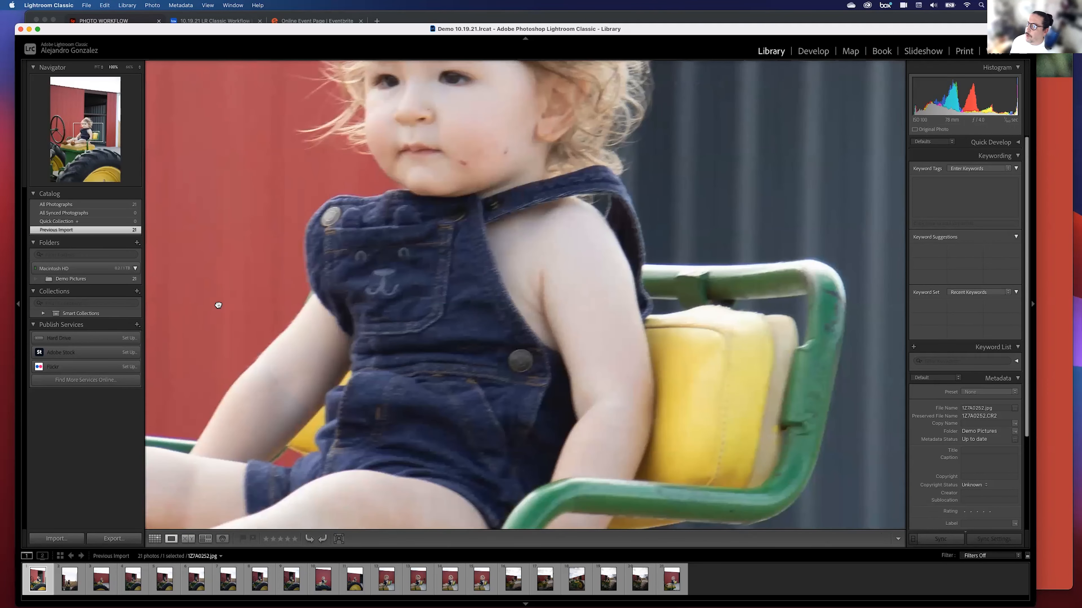
pyautogui.moveTo(241, 153); pyautogui.dragTo(251, 461)
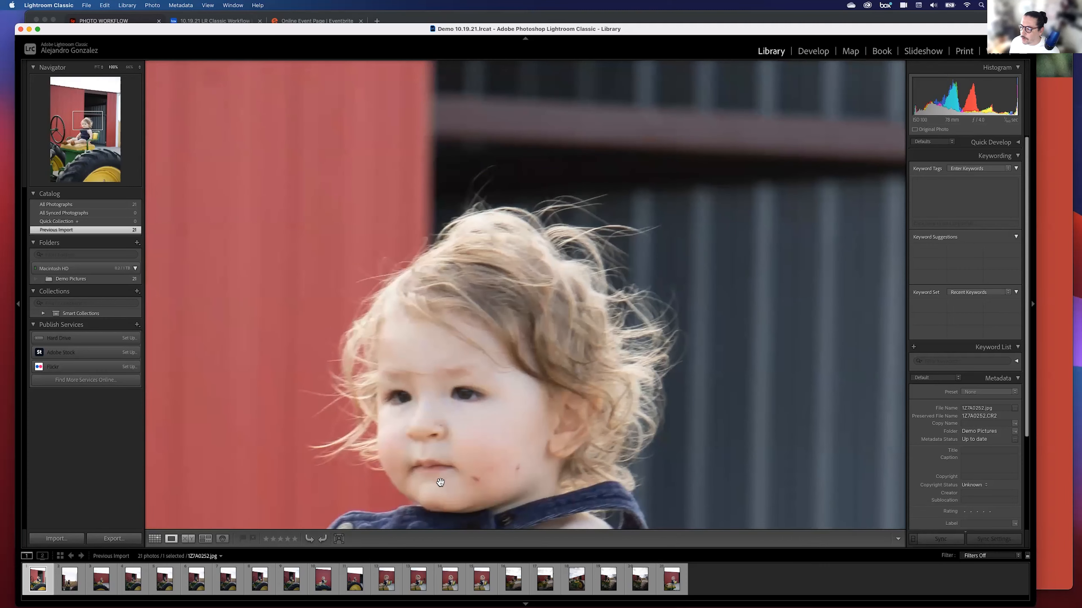
pyautogui.click(367, 232)
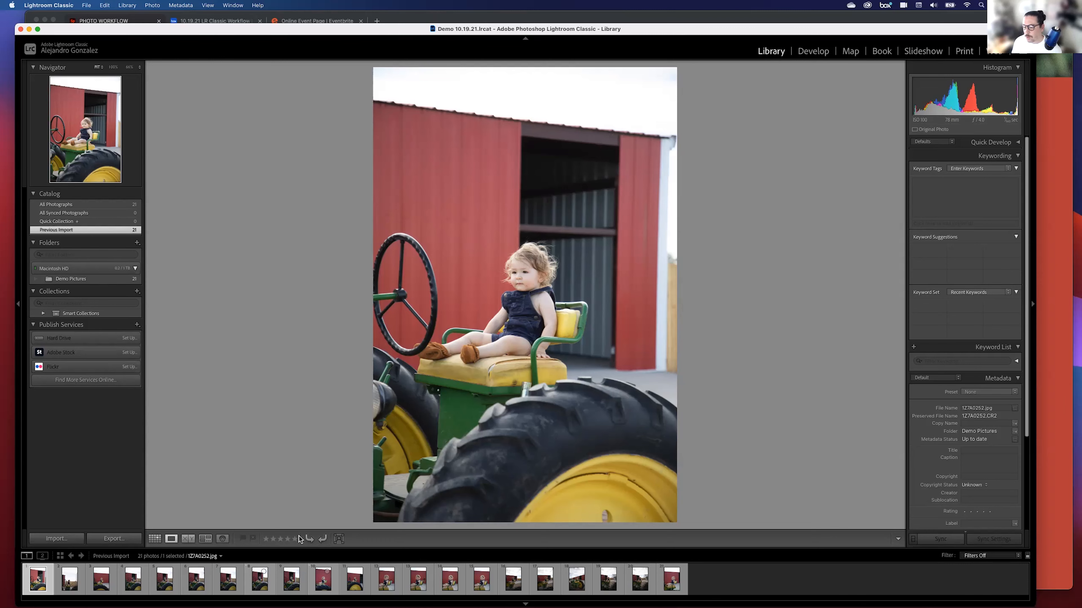
# - Go to the third photo, 1Z7A0259.jpg, inspect the child's face at 100%, and rate the photo five stars
pyautogui.press('Right')
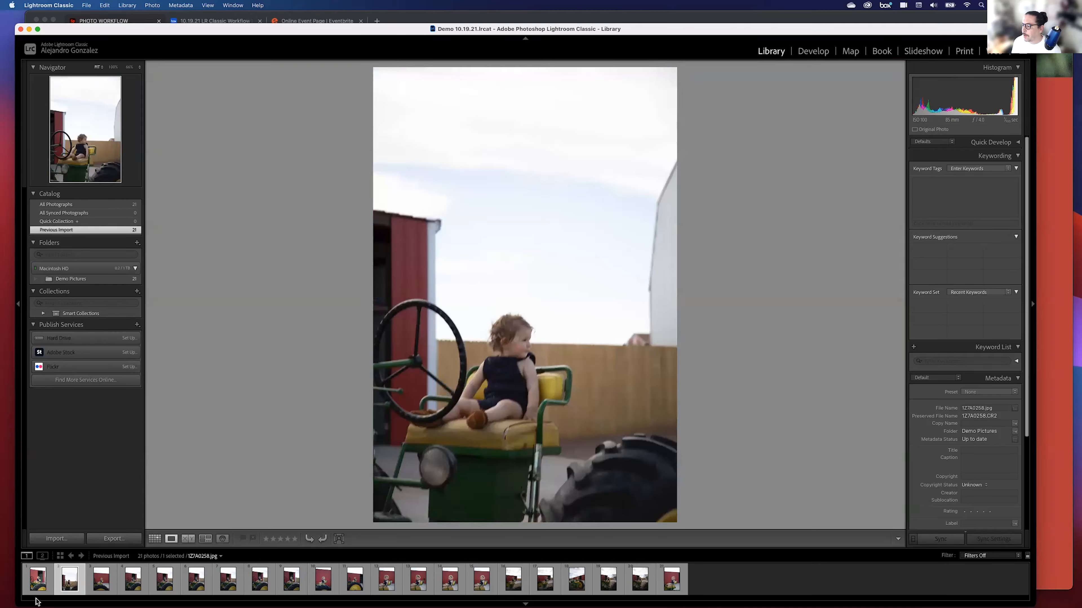
pyautogui.press('Right')
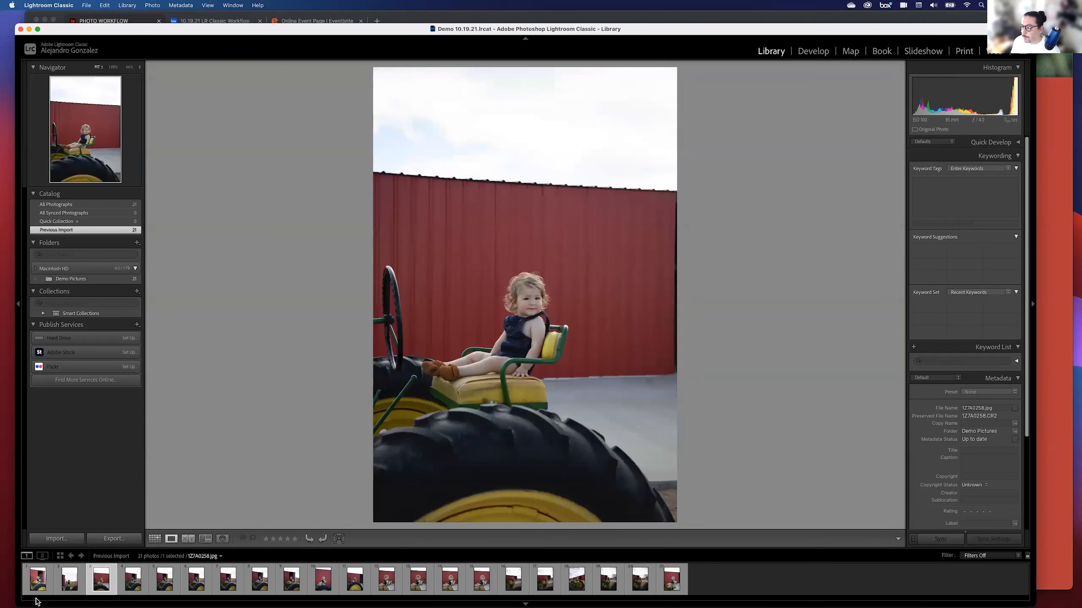
pyautogui.click(515, 284)
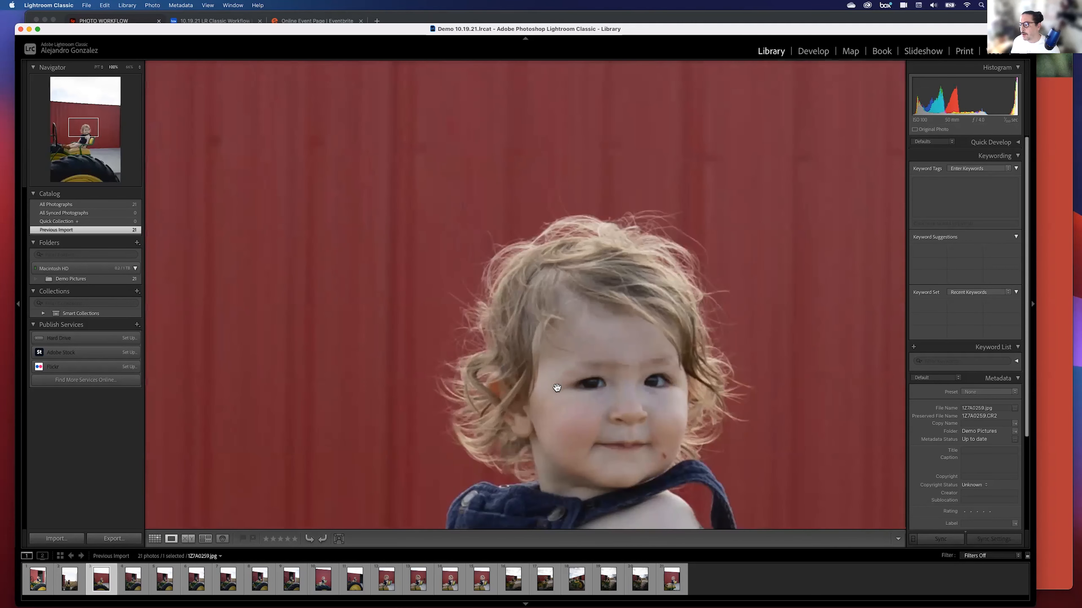
pyautogui.moveTo(557, 389); pyautogui.dragTo(492, 250)
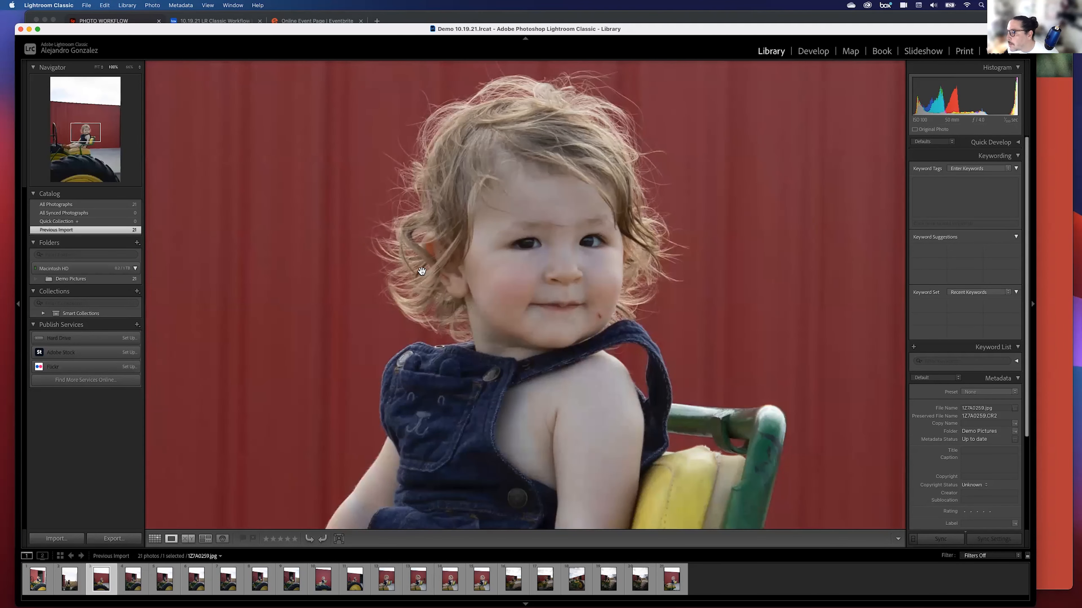
pyautogui.moveTo(540, 305); pyautogui.dragTo(467, 297)
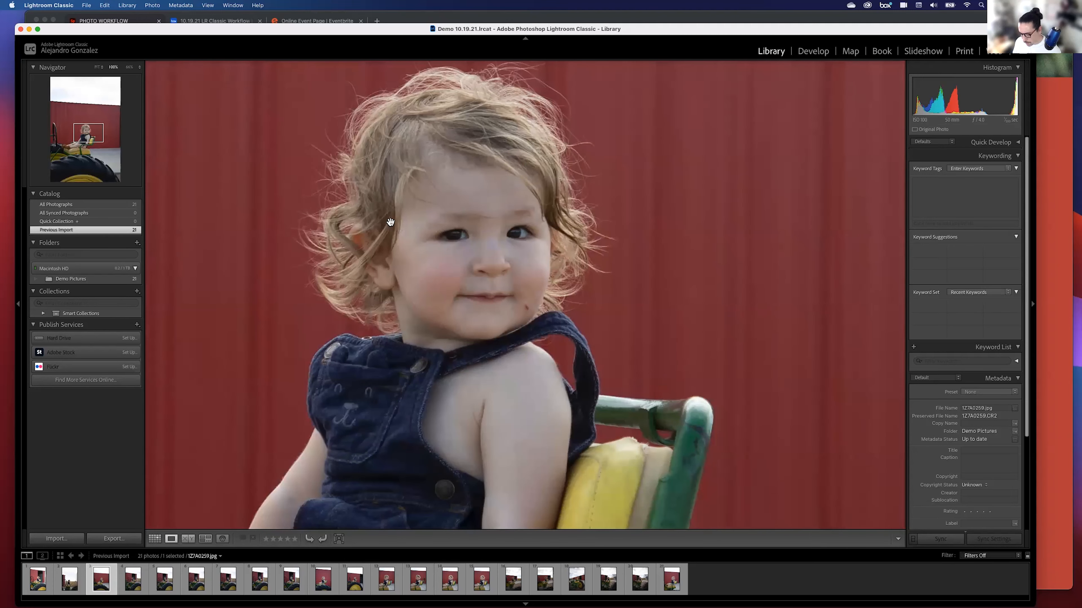
pyautogui.press('5')
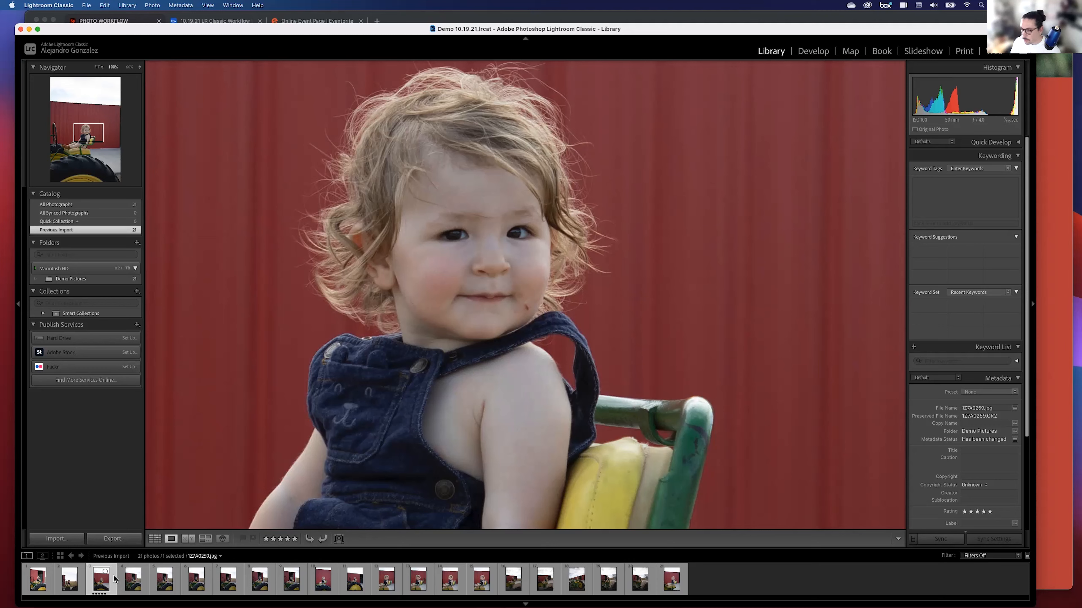
# - Clear the third photo's star rating, and raise it one star at a time from one to five
pyautogui.press('0')
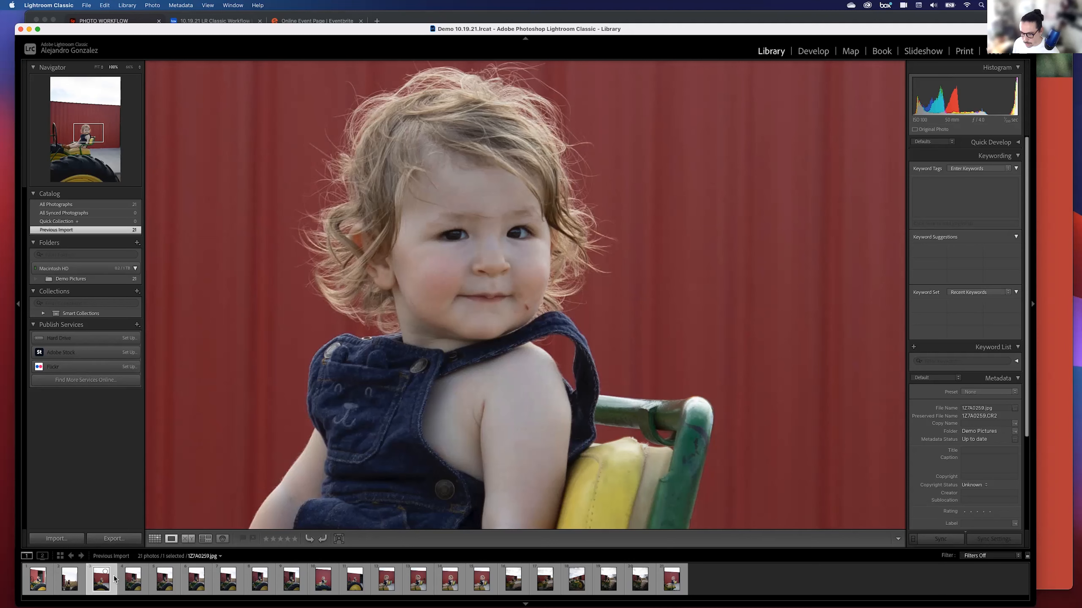
pyautogui.press('1')
pyautogui.press('2')
pyautogui.press('3')
pyautogui.press('4')
pyautogui.press('5')
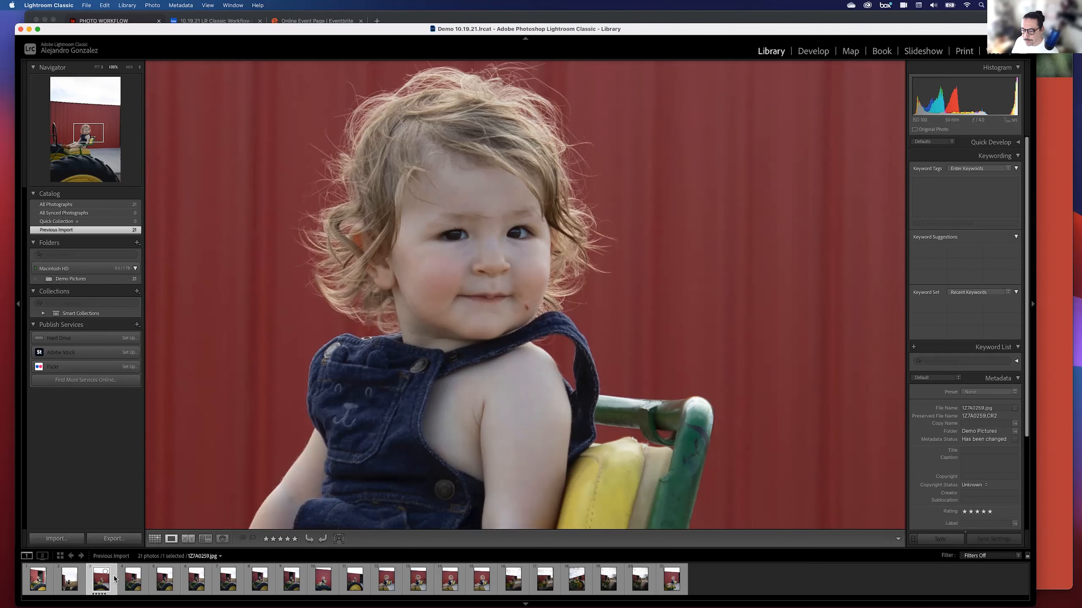
# - Inspect the child's face in the fourth photo, 1Z7A0262.jpg, at 100% and rate the photo five stars
pyautogui.press('Right')
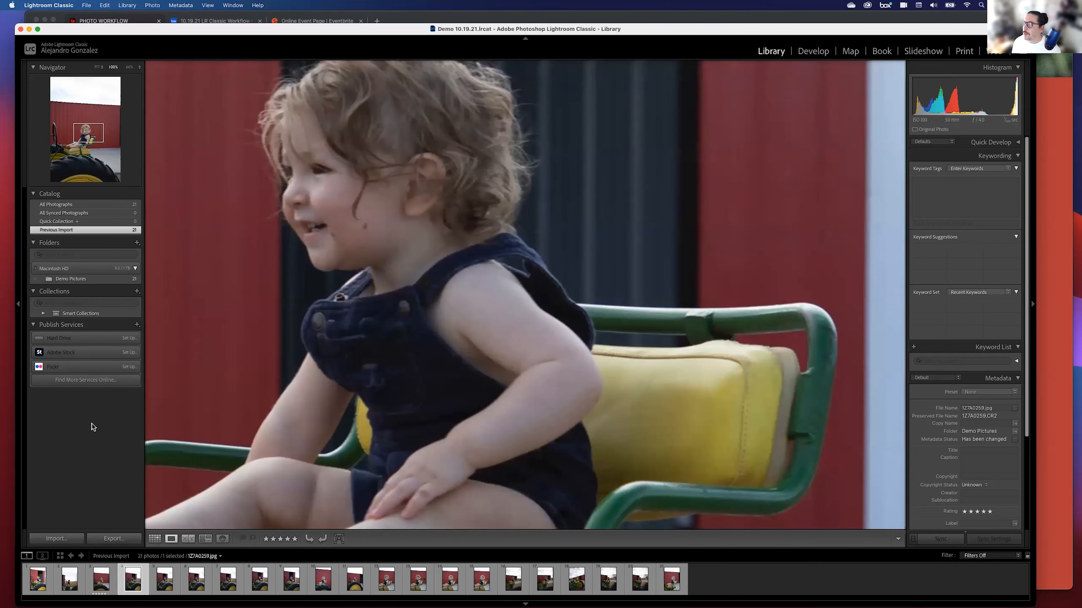
pyautogui.click(277, 301)
pyautogui.click(471, 271)
pyautogui.click(471, 270)
pyautogui.click(518, 288)
pyautogui.moveTo(388, 325); pyautogui.dragTo(520, 253)
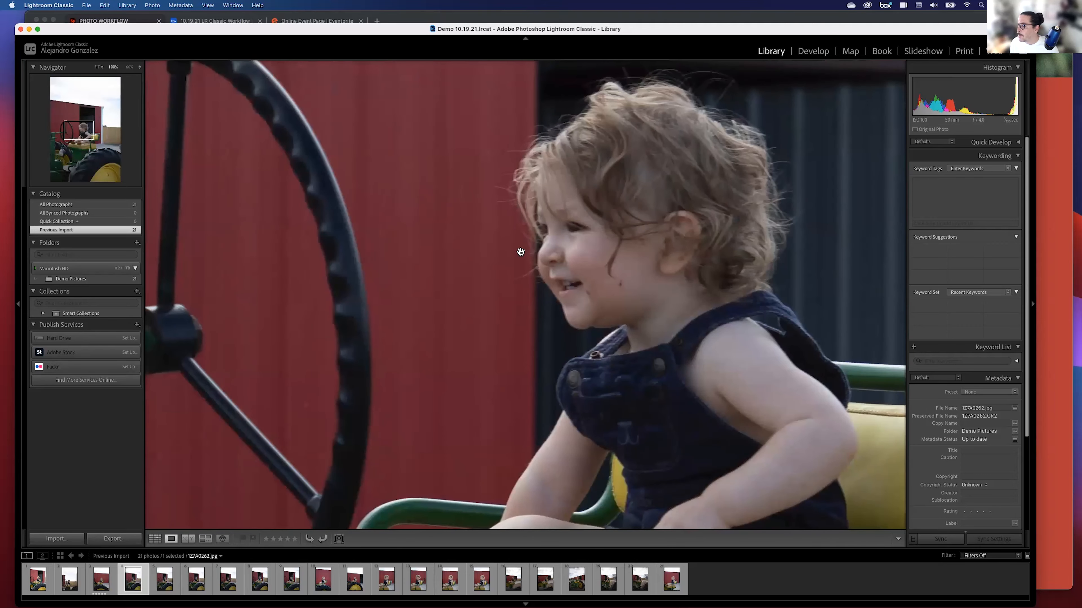
pyautogui.press('5')
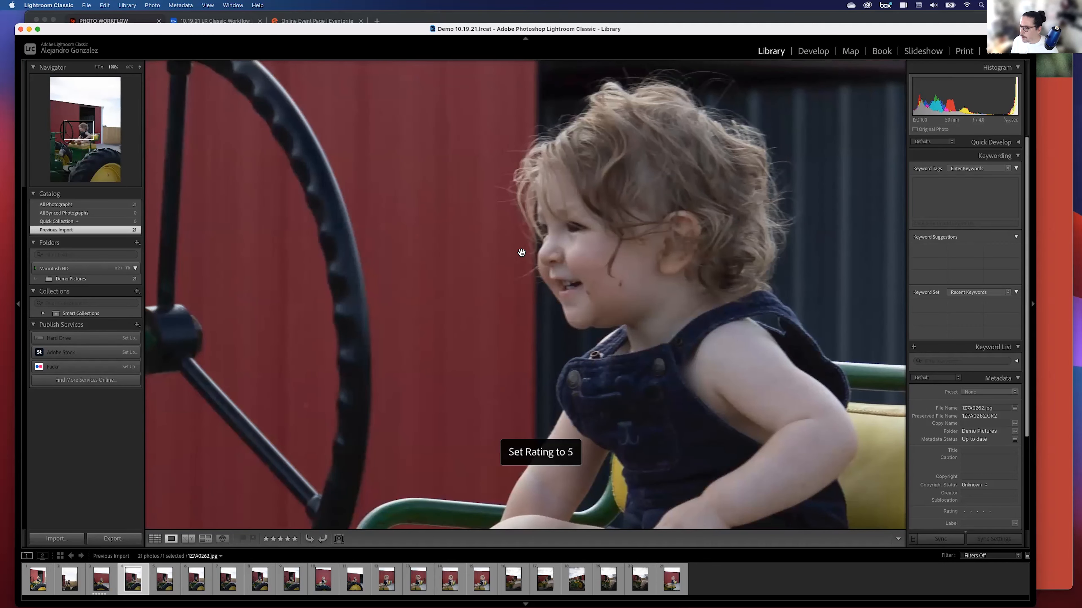
# - Check the fifth photo, 1Z7A0263.jpg, in close-up and give it a five-star rating
pyautogui.press('Right')
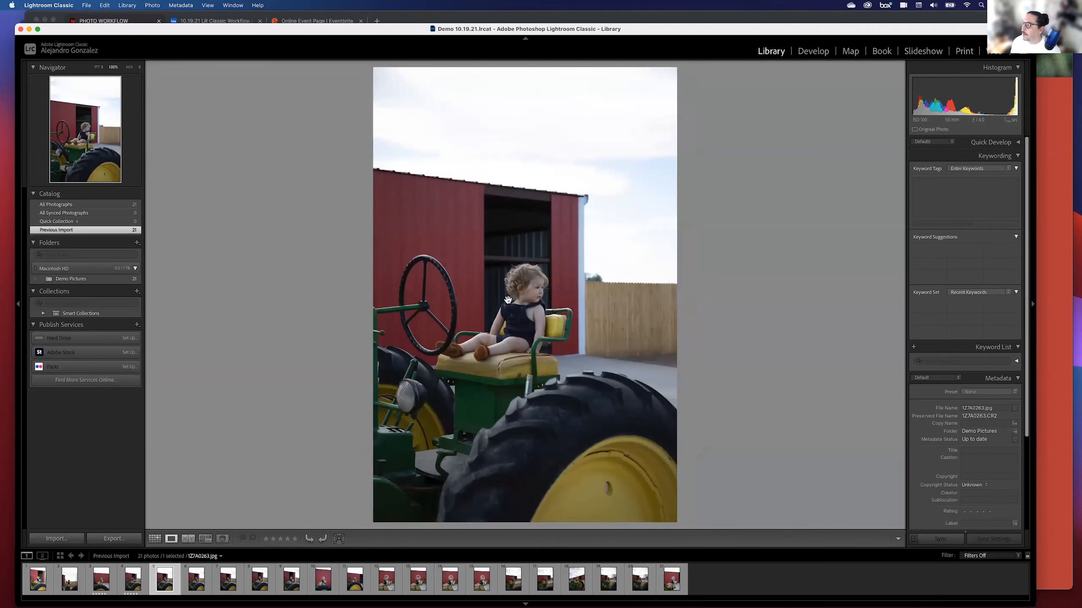
pyautogui.click(506, 299)
pyautogui.click(507, 301)
pyautogui.press('5')
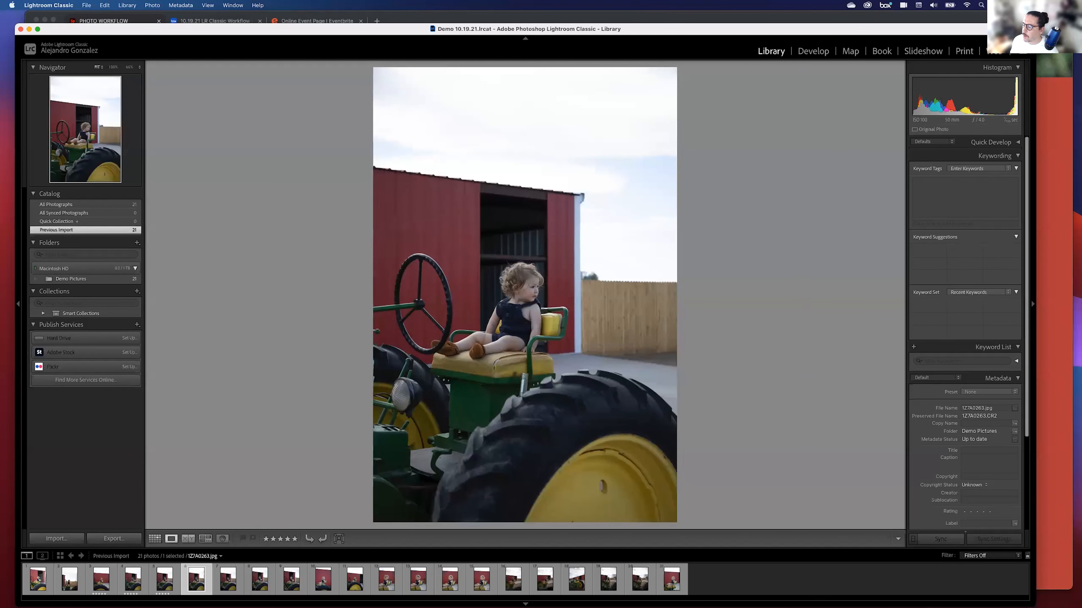
# - Compare the near-identical fifth and sixth photos by alternating between them at 100% and in the full-photo view
pyautogui.press('Left')
pyautogui.click(540, 290)
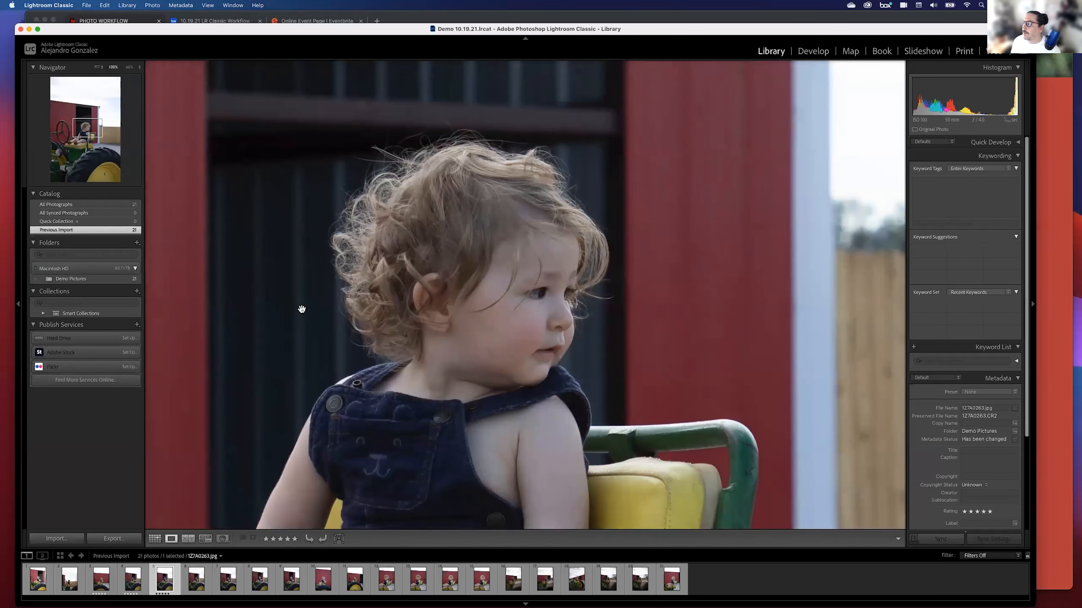
pyautogui.press('Right')
pyautogui.press('Left')
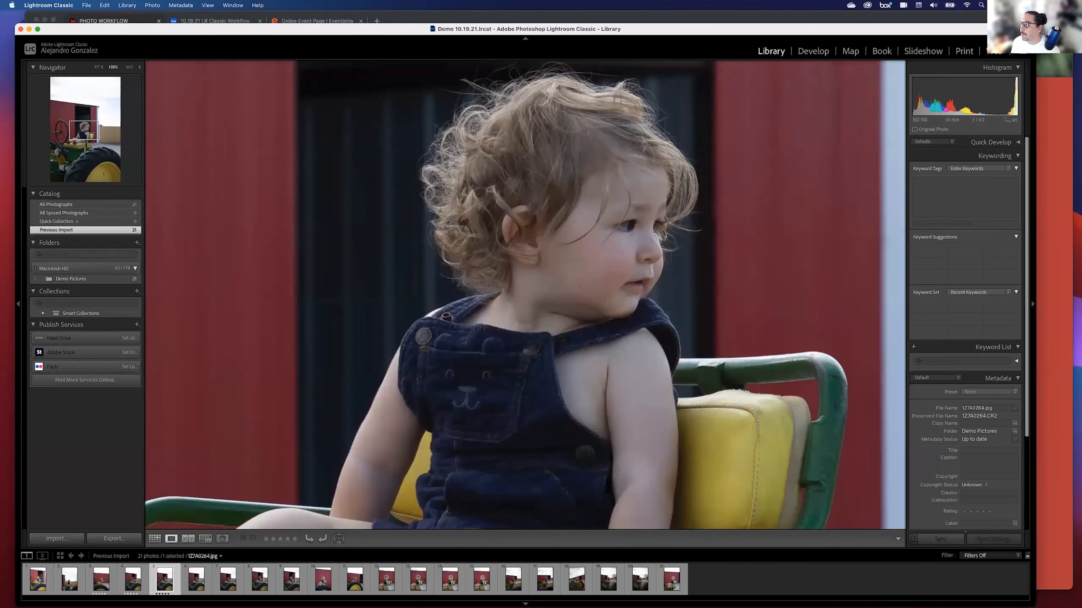
pyautogui.press('Right')
pyautogui.press('Left')
pyautogui.press('Right')
pyautogui.press('Left')
pyautogui.click(432, 263)
pyautogui.press('Right')
pyautogui.press('Left')
pyautogui.press('Right')
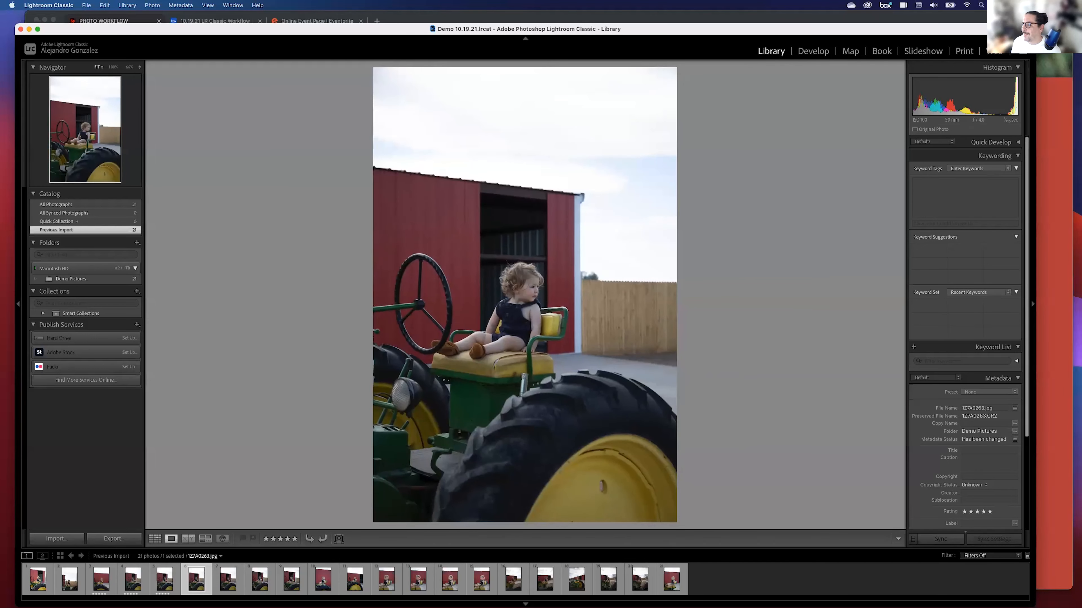
pyautogui.press('Left')
pyautogui.press('Right')
pyautogui.press('Left')
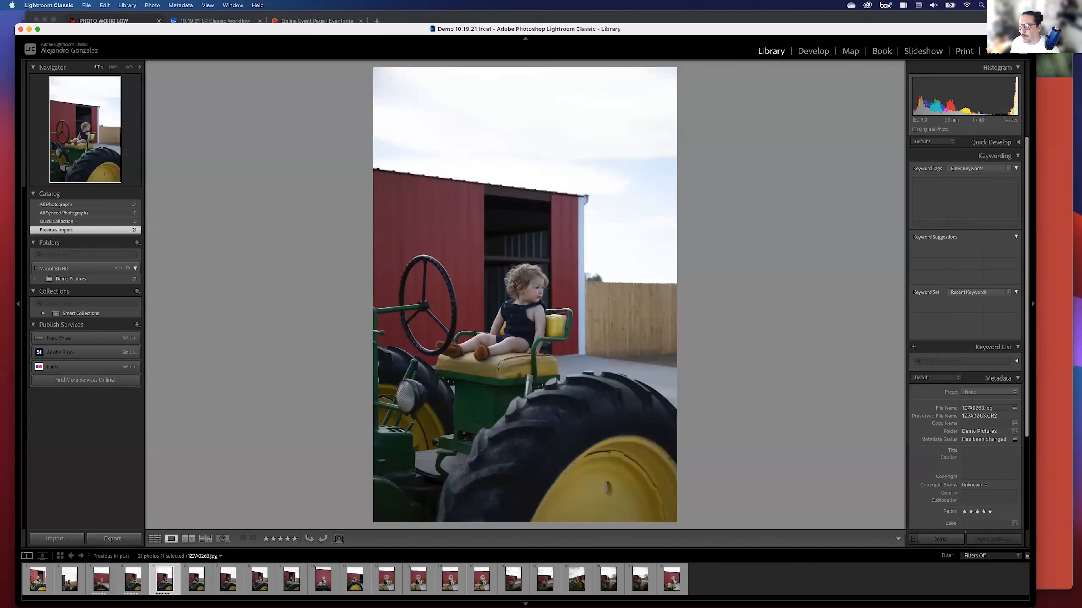
# - Leave the sixth photo unrated and rate the seventh and eighth photos, 1Z7A0265.jpg and 1Z7A0266.jpg, five stars each
pyautogui.press('Right')
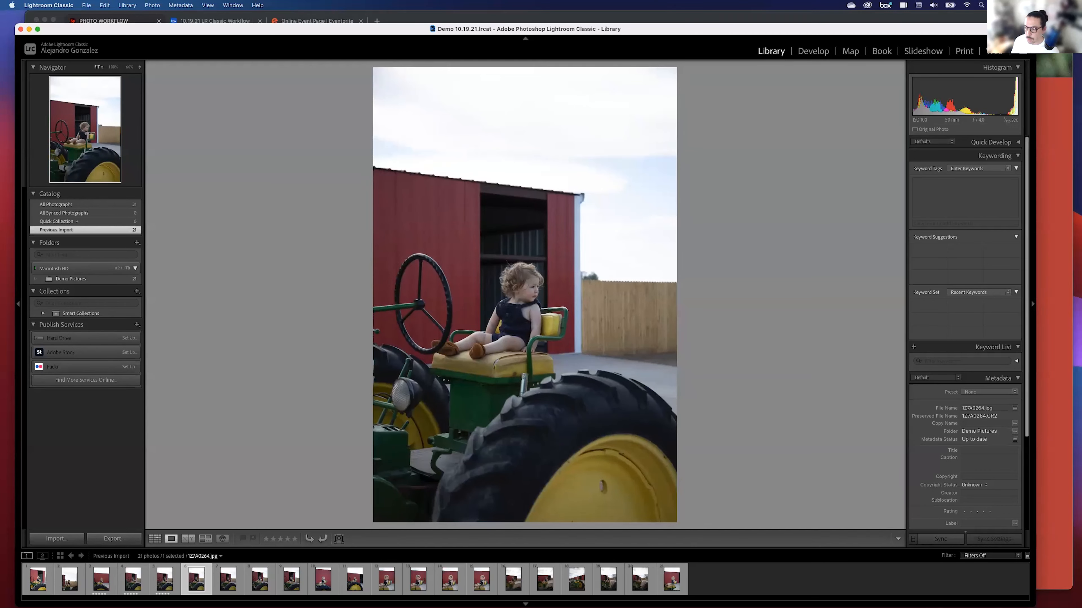
pyautogui.press('Right')
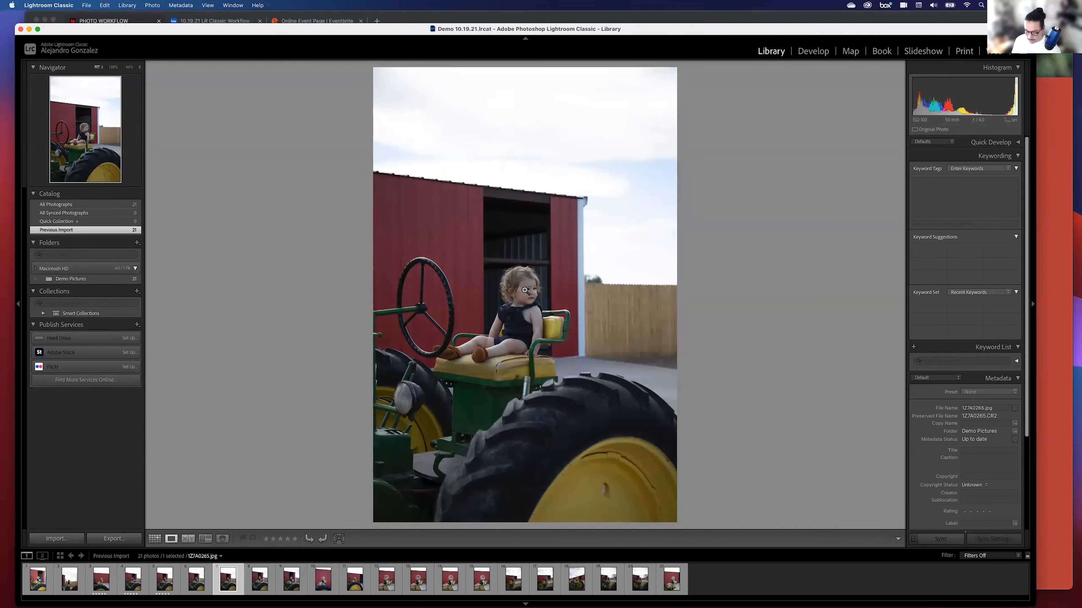
pyautogui.press('5')
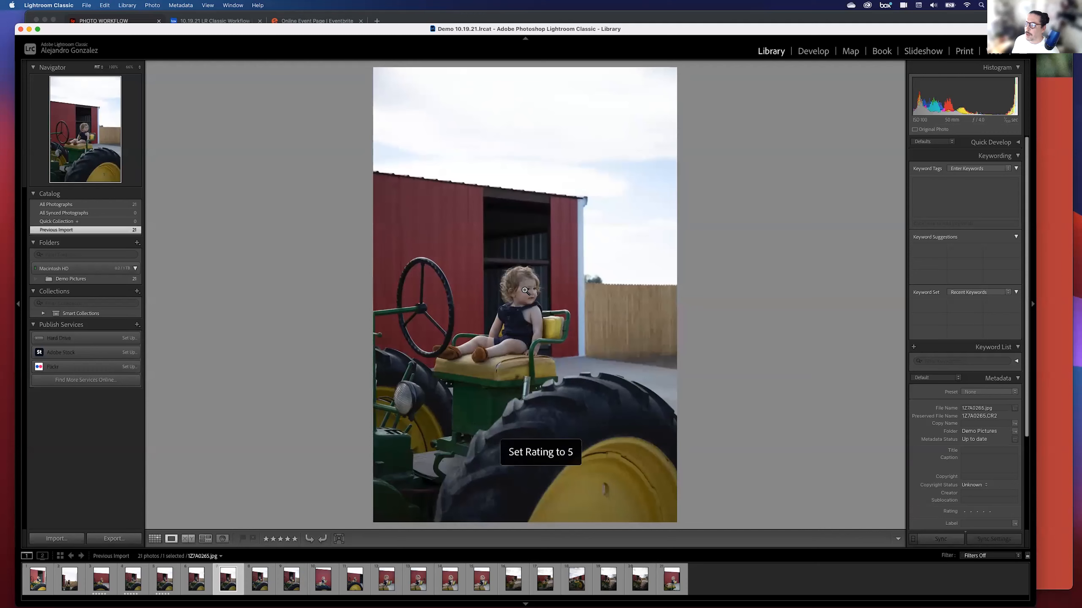
pyautogui.press('Right')
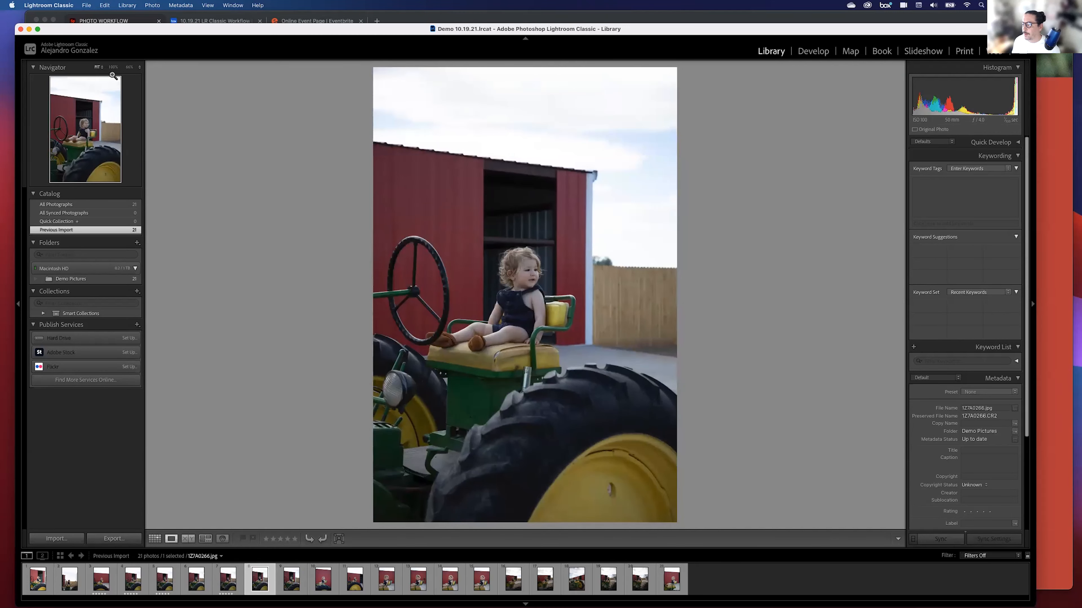
pyautogui.press('5')
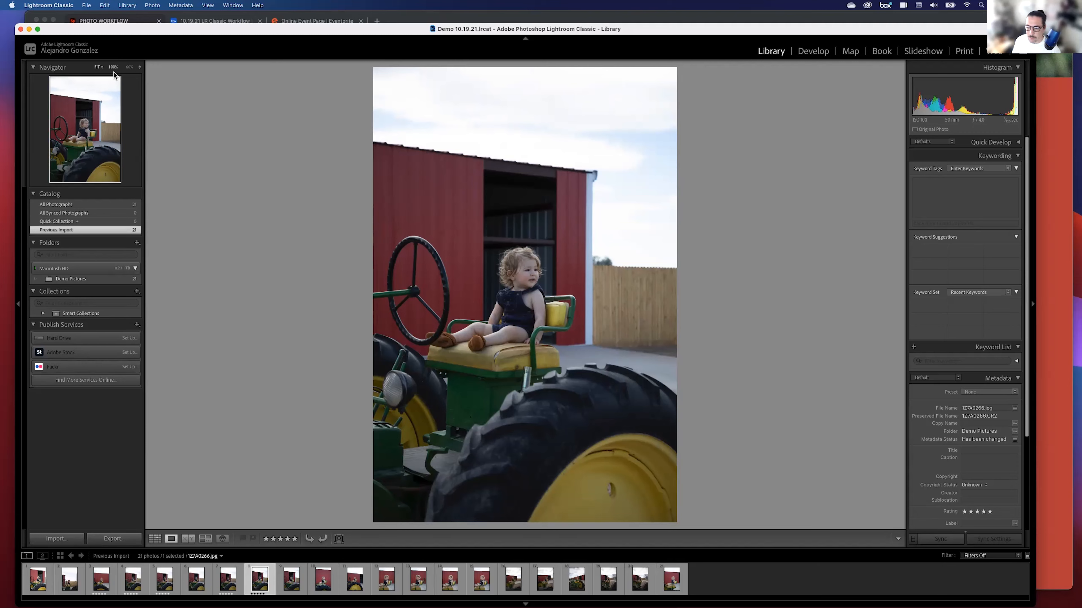
# - Skip the ninth photo and give five stars to the tenth, eleventh and fourteenth photos, 1Z7A0268.jpg, 1Z7A0269.jpg and 1Z7A0272.jpg
pyautogui.press('Right')
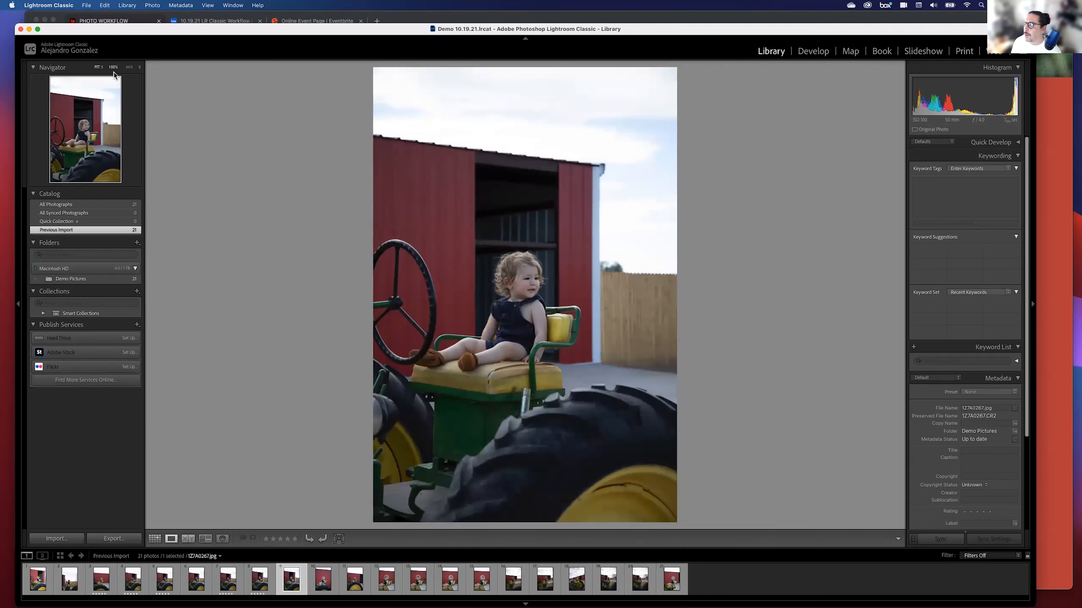
pyautogui.press('Right')
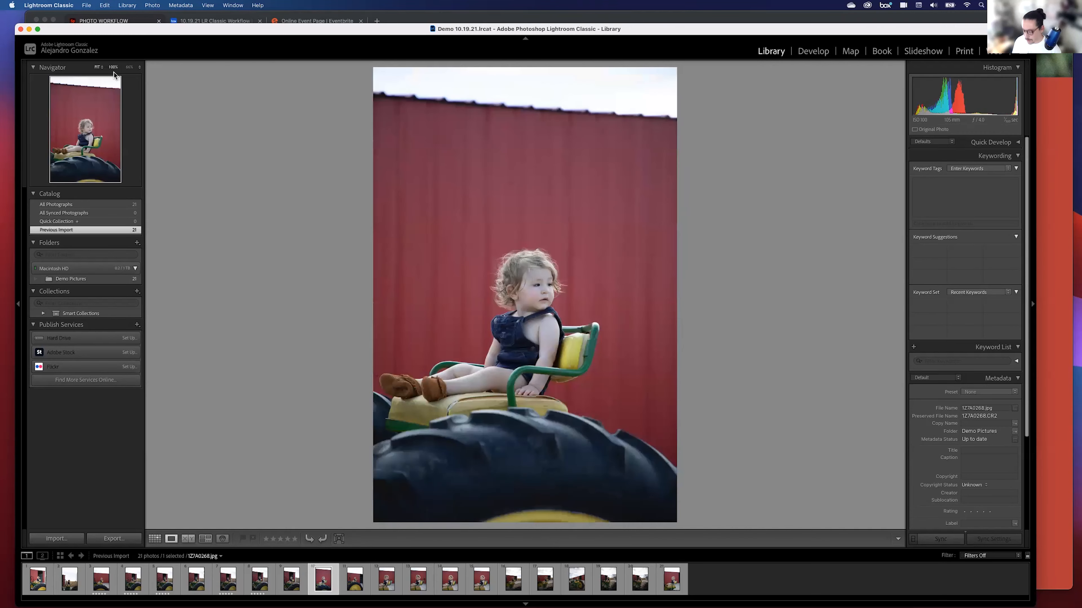
pyautogui.press('5')
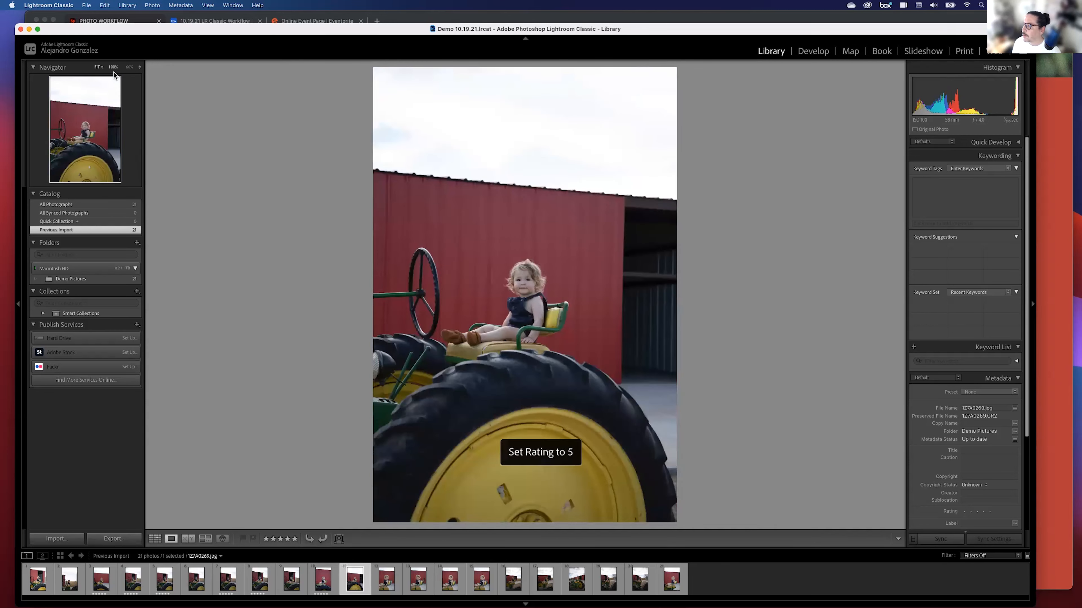
pyautogui.press('5')
pyautogui.press('Right')
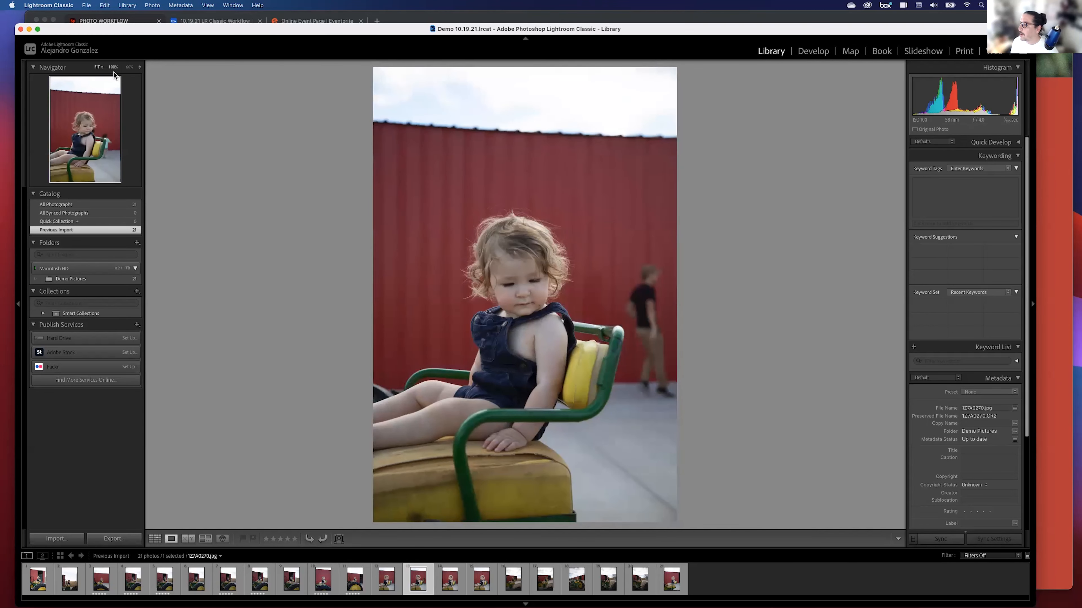
pyautogui.press('Right')
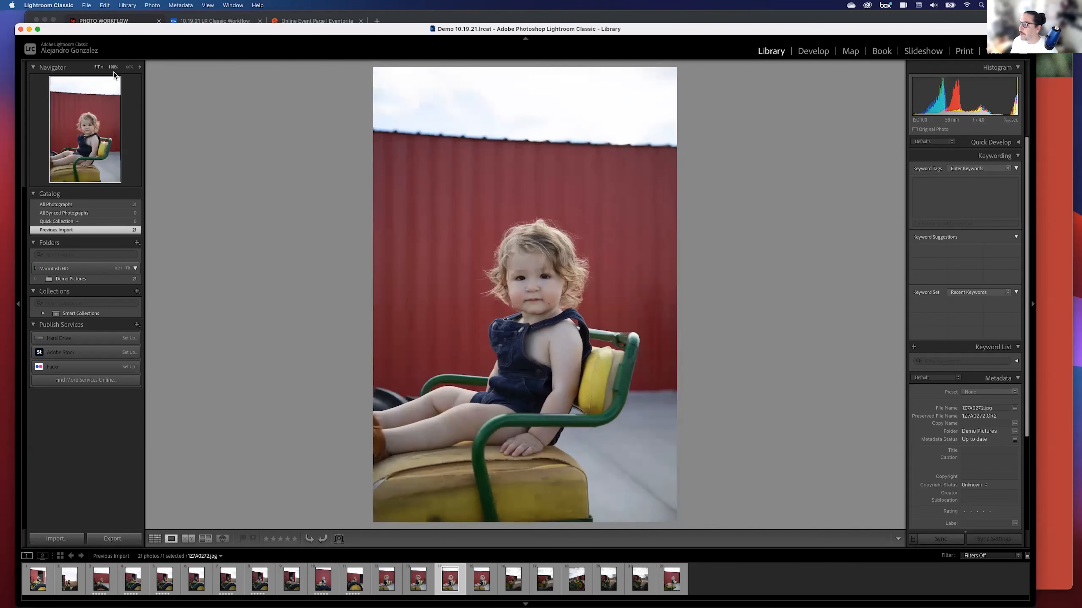
pyautogui.press('5')
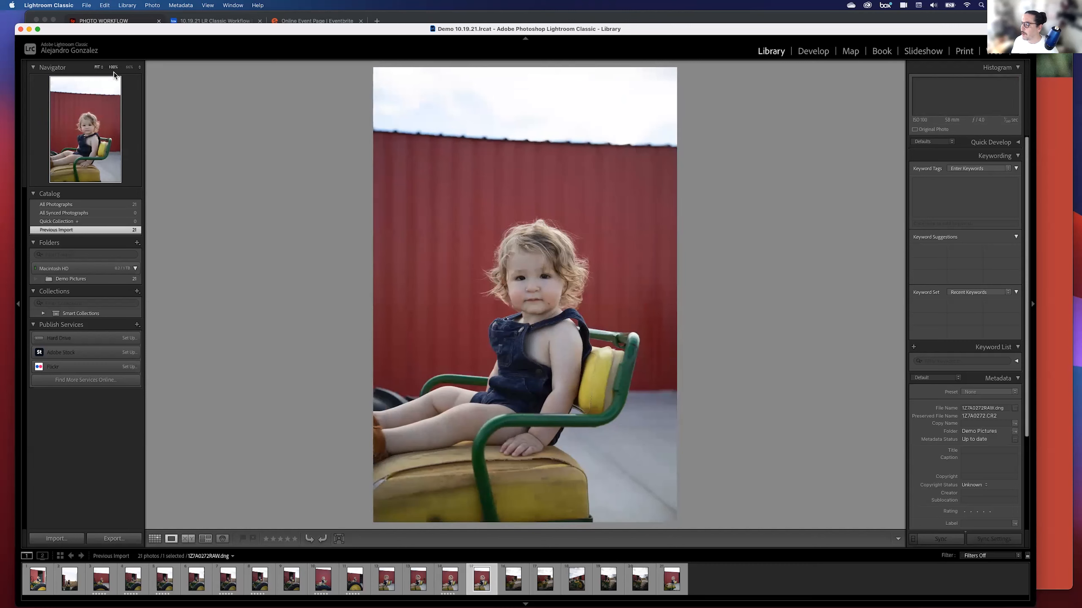
# - Compare the JPEG 1Z7A0272.jpg with its raw version 1Z7A0272RAW.dng by alternating between the two
pyautogui.press('Left')
pyautogui.press('Right')
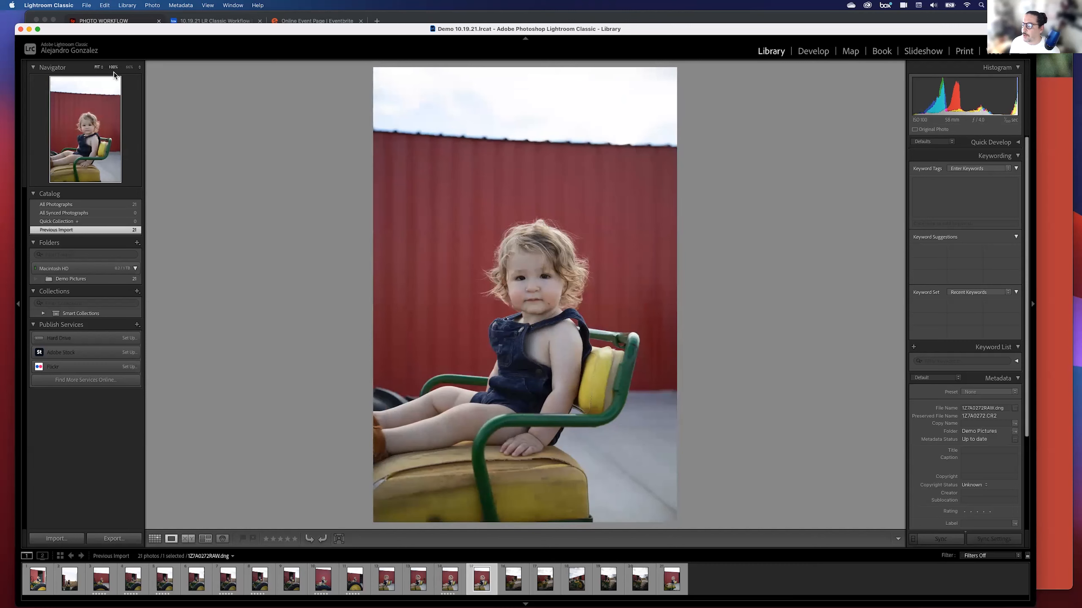
pyautogui.press('Left')
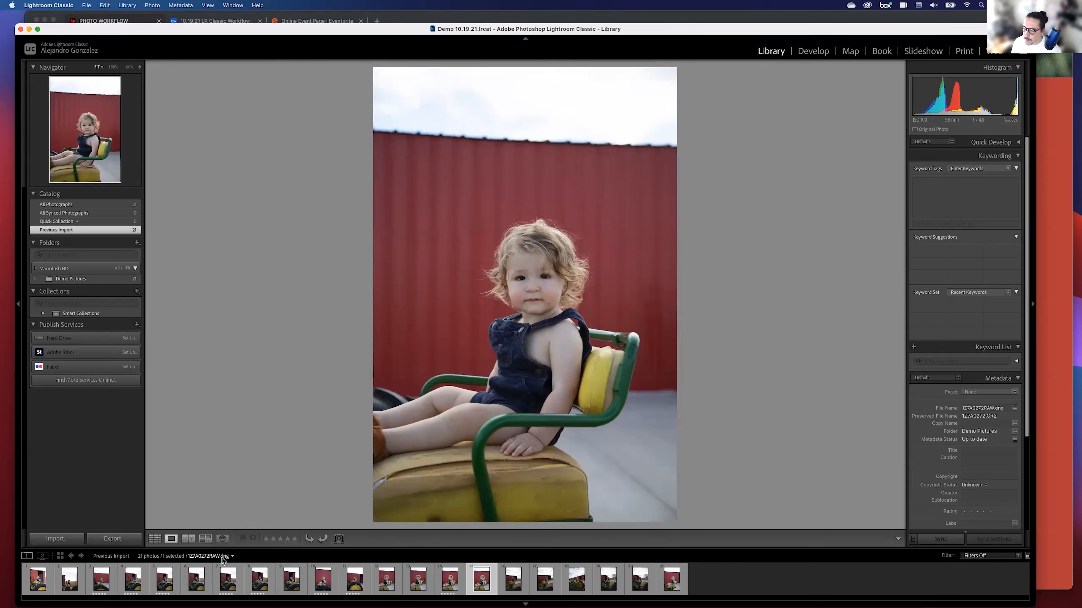
# - Rate the raw photo 1Z7A0272RAW.dng and the following photo, 1Z7A0274.jpg, five stars each
pyautogui.press('Right')
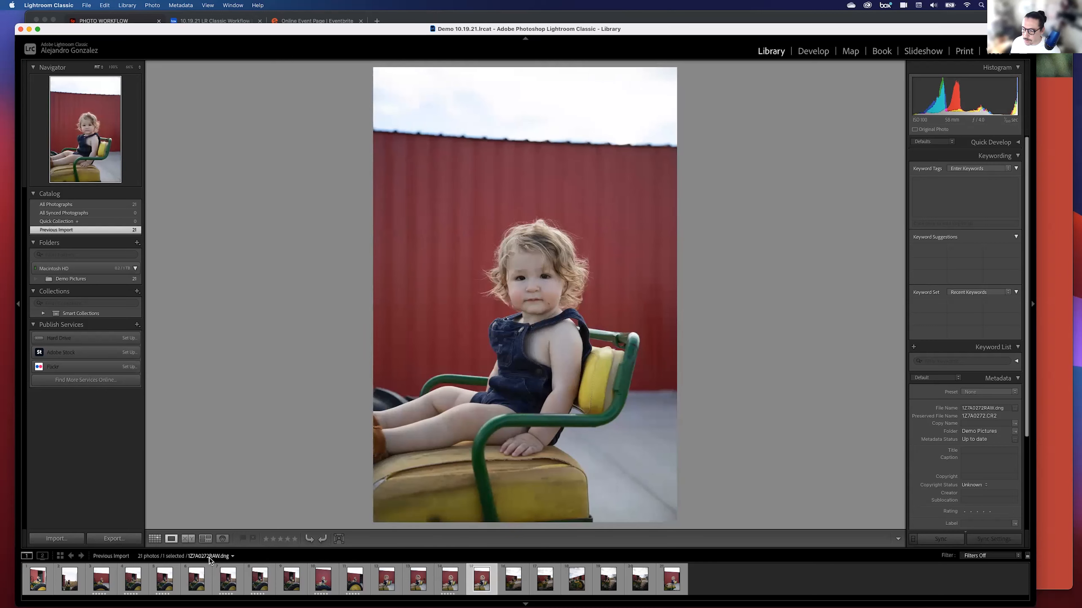
pyautogui.press('5')
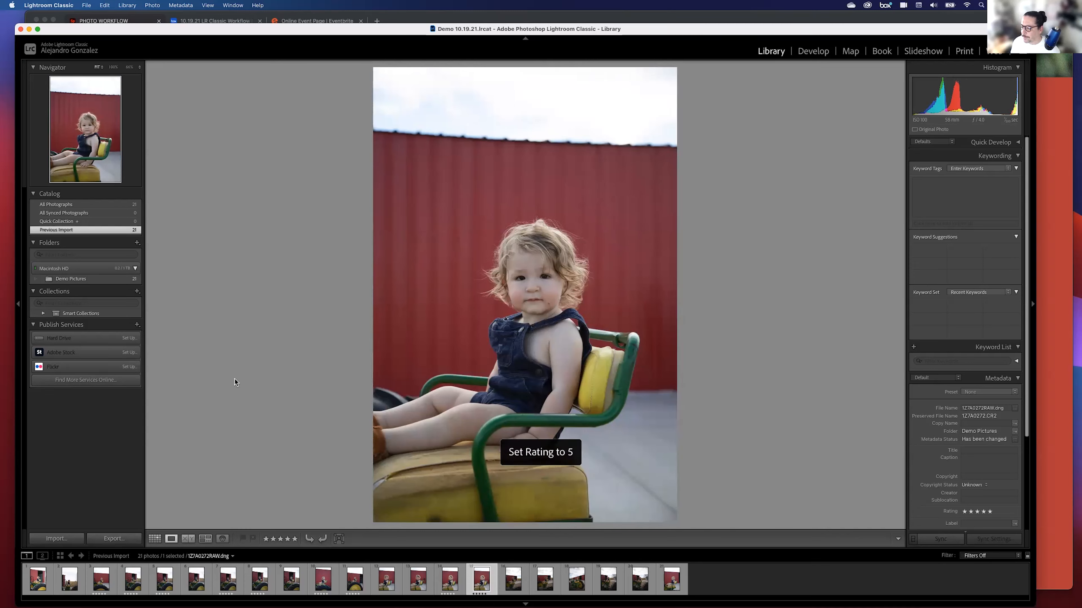
pyautogui.press('Right')
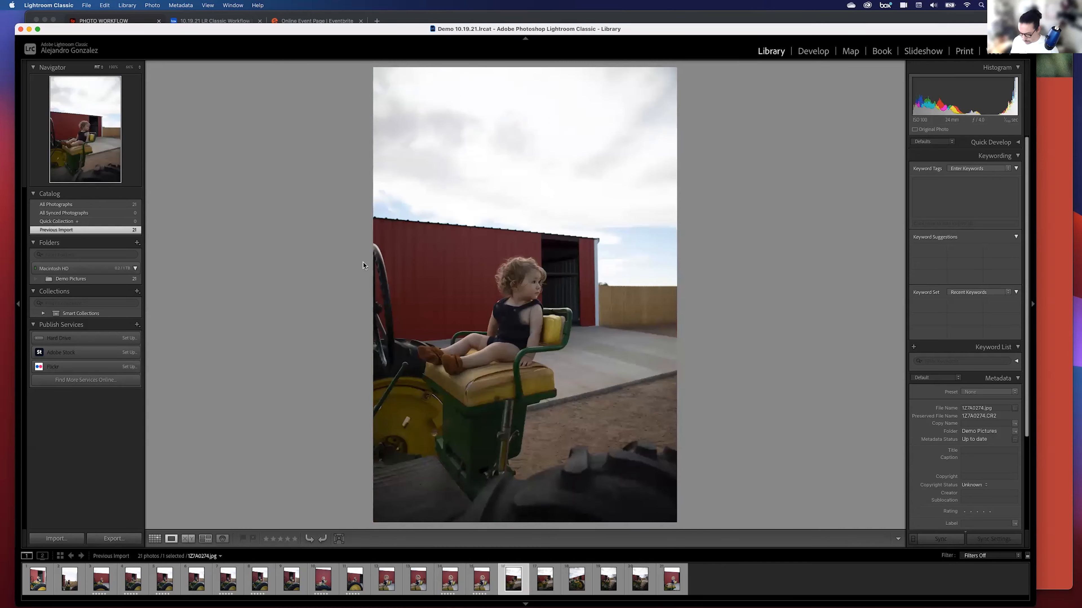
pyautogui.press('5')
# - Leave the next three photos unrated and give five stars to the last two photos of the import
pyautogui.press('Right')
pyautogui.press('Right')
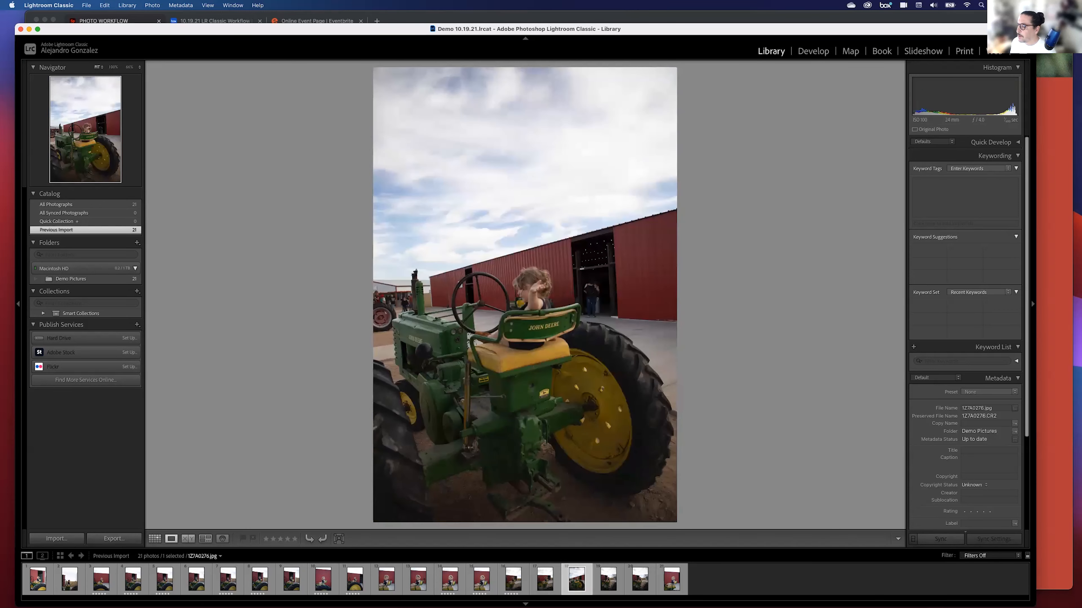
pyautogui.press('Right')
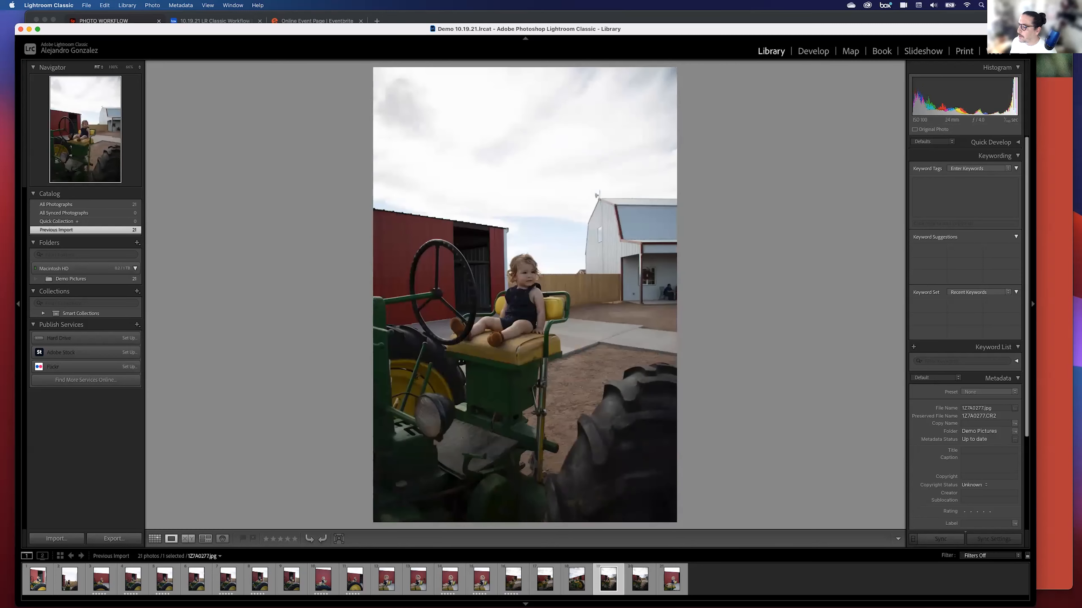
pyautogui.press('Right')
pyautogui.press('5')
pyautogui.press('Right')
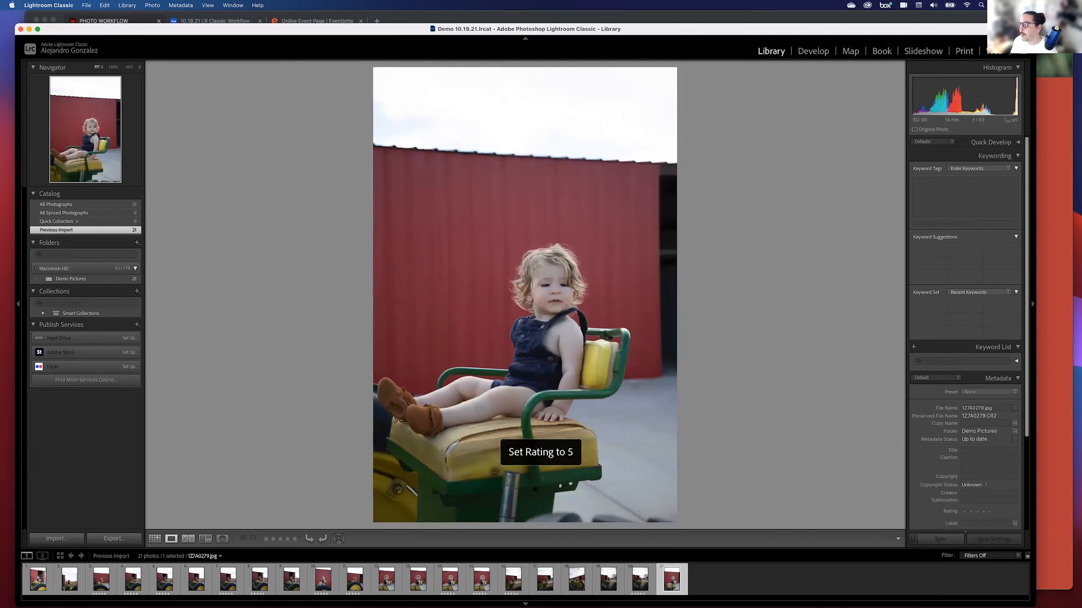
pyautogui.press('5')
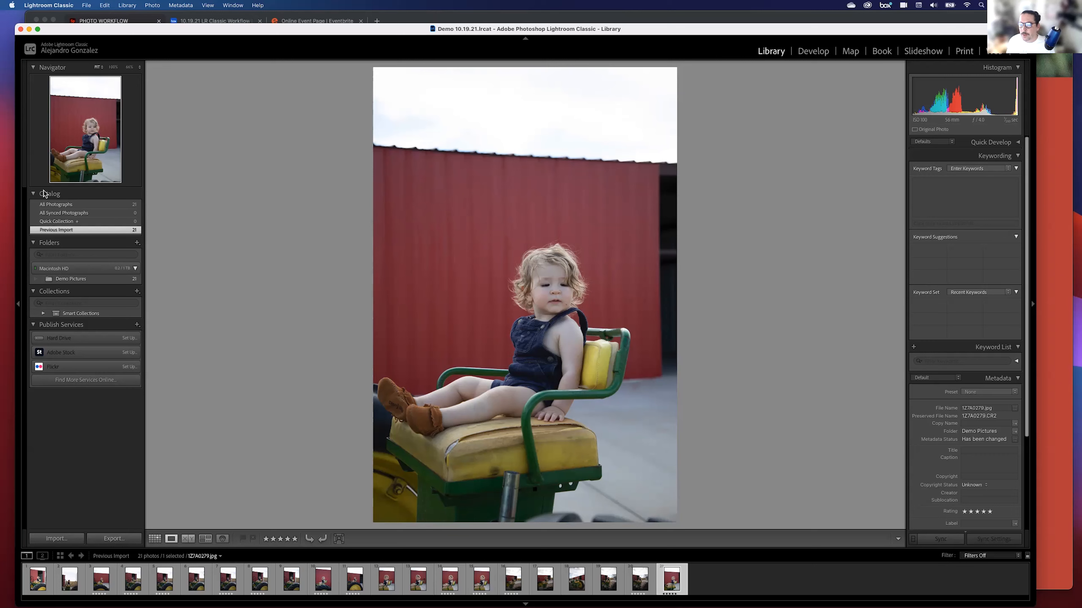
# - Show the Five Stars smart collection as a grid with larger thumbnails, five photos per row
pyautogui.moveTo(46, 279)
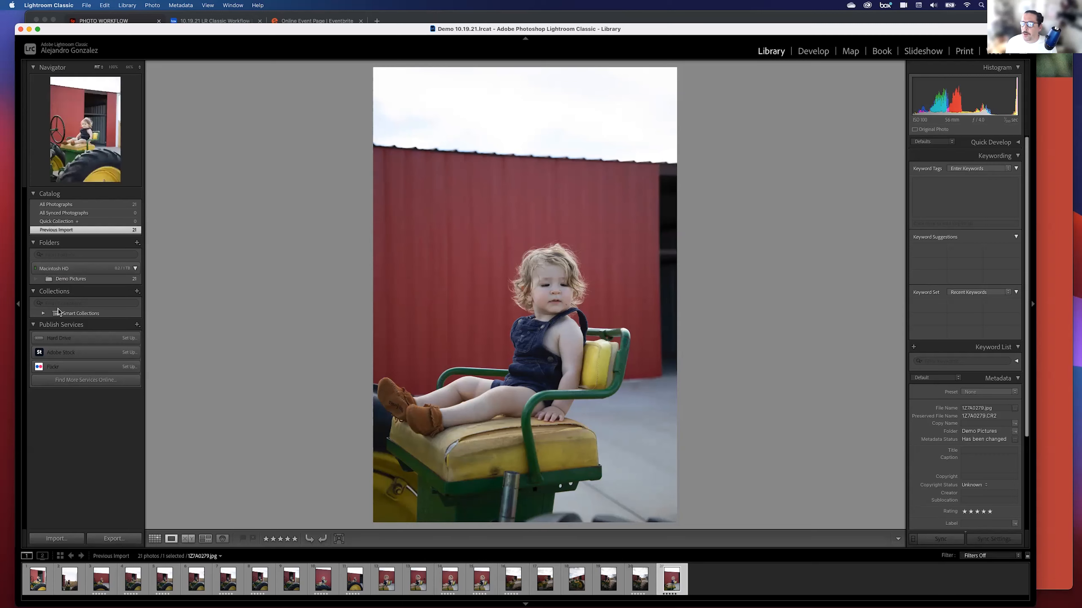
pyautogui.click(43, 314)
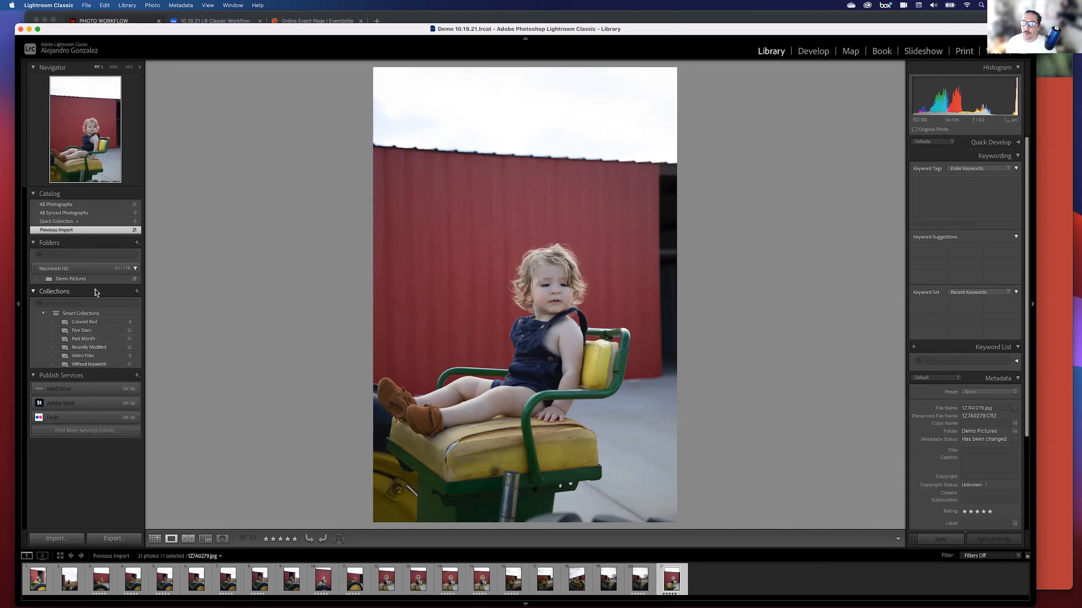
pyautogui.click(78, 332)
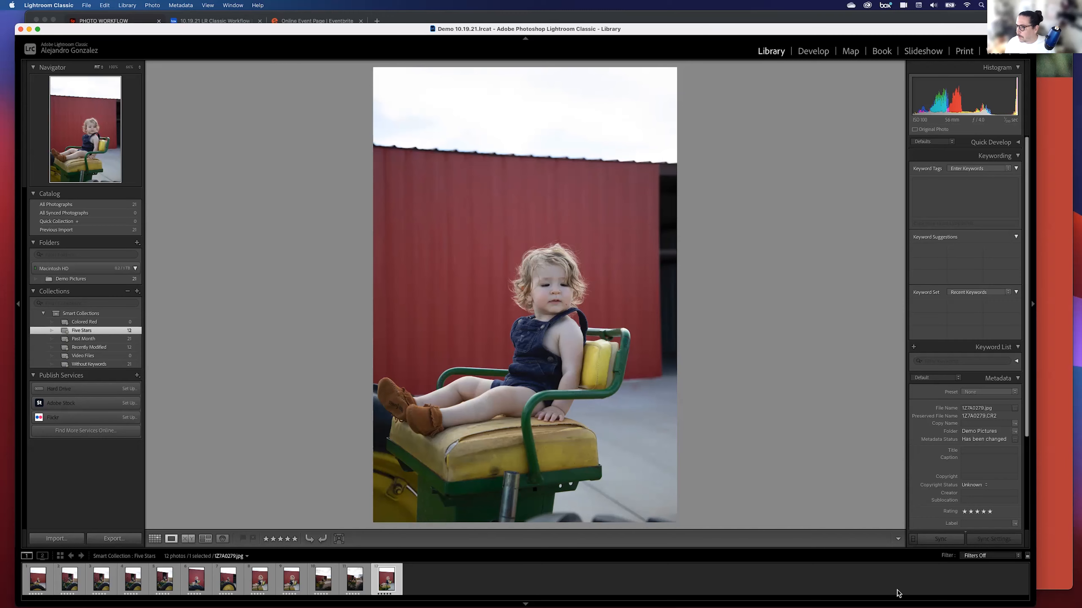
pyautogui.click(155, 540)
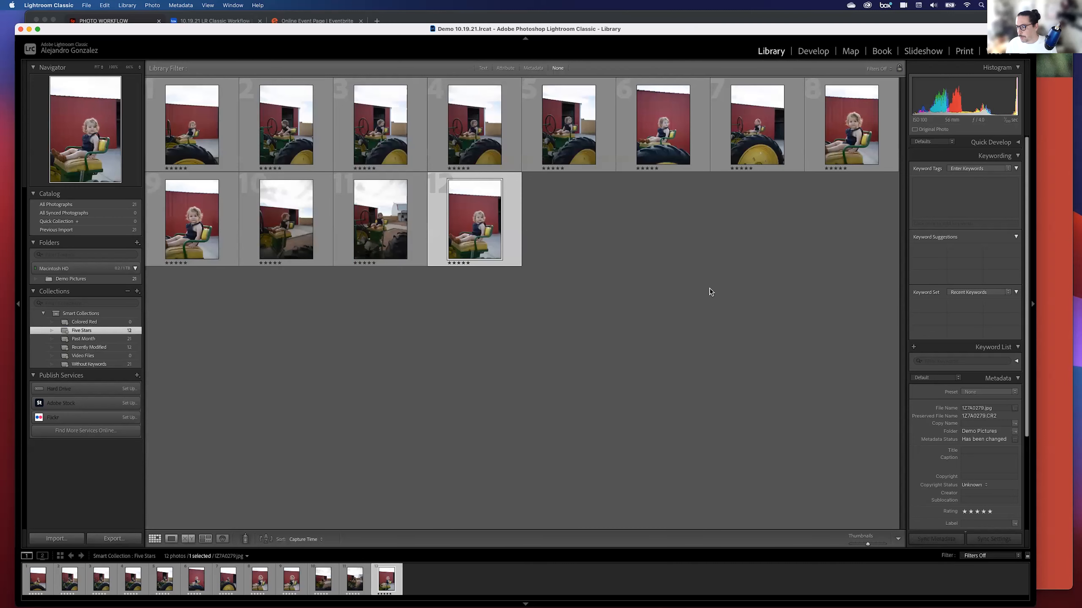
pyautogui.moveTo(867, 543); pyautogui.dragTo(871, 544)
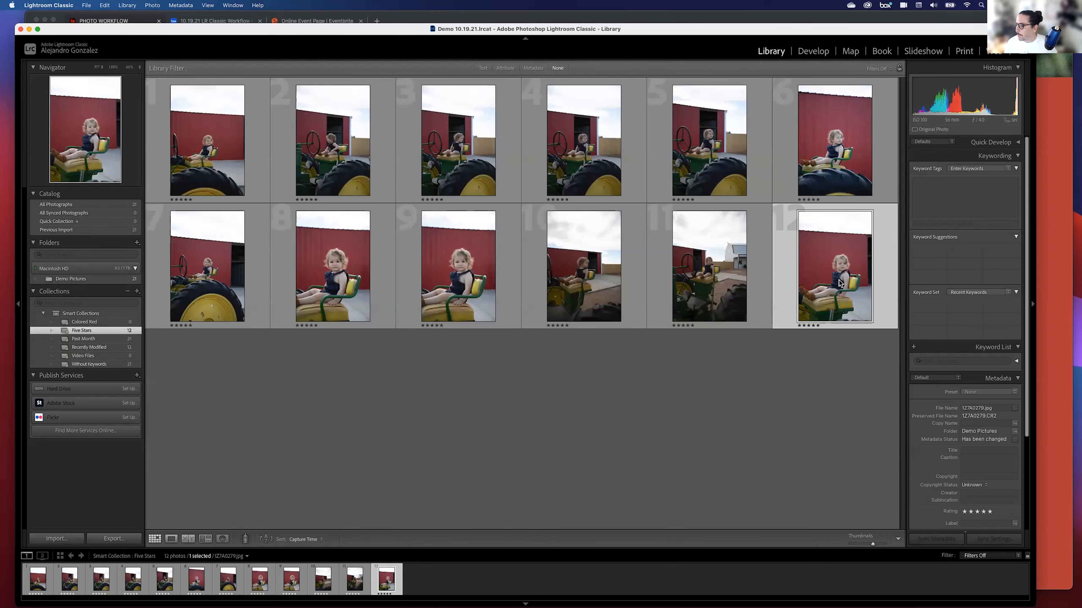
pyautogui.moveTo(872, 545); pyautogui.dragTo(875, 543)
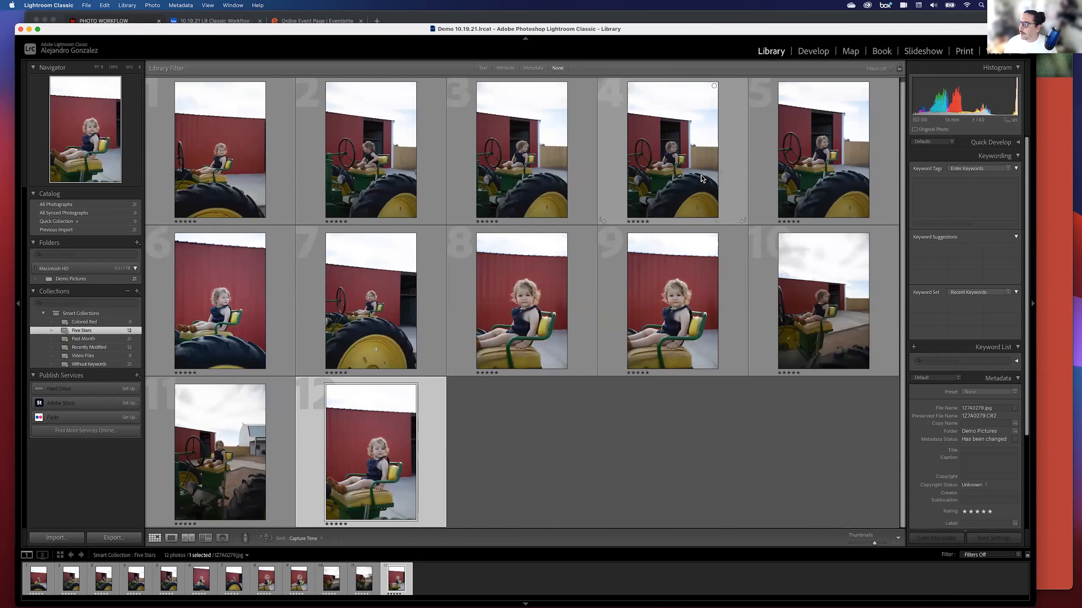
# - Remove the star rating from the collection's third photo, 1Z7A0263.jpg, and undo the removal
pyautogui.doubleClick(220, 172)
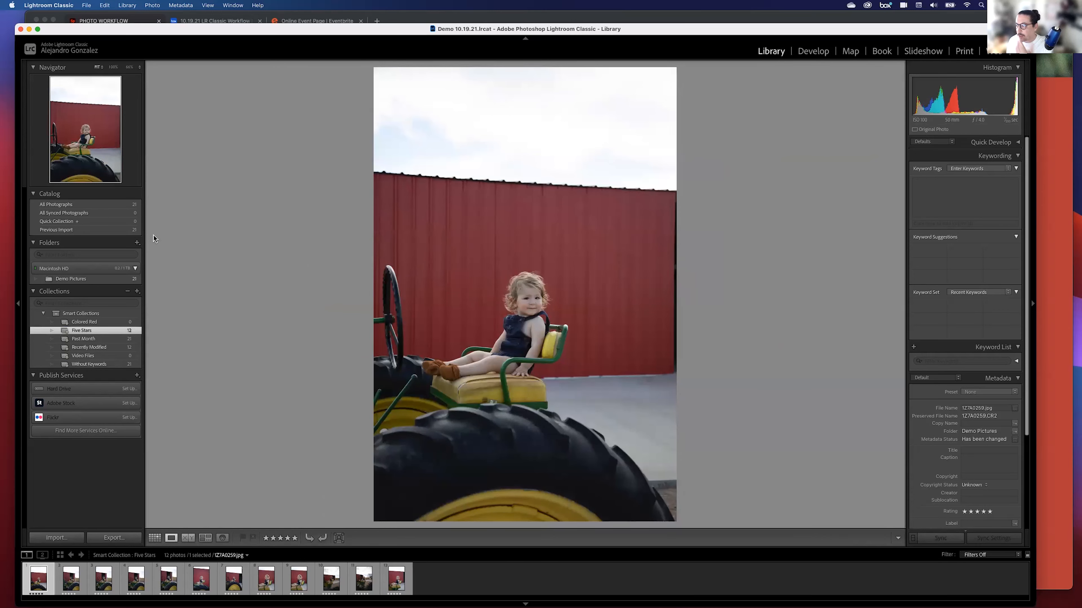
pyautogui.press('Right')
pyautogui.press('Right')
pyautogui.press('Right')
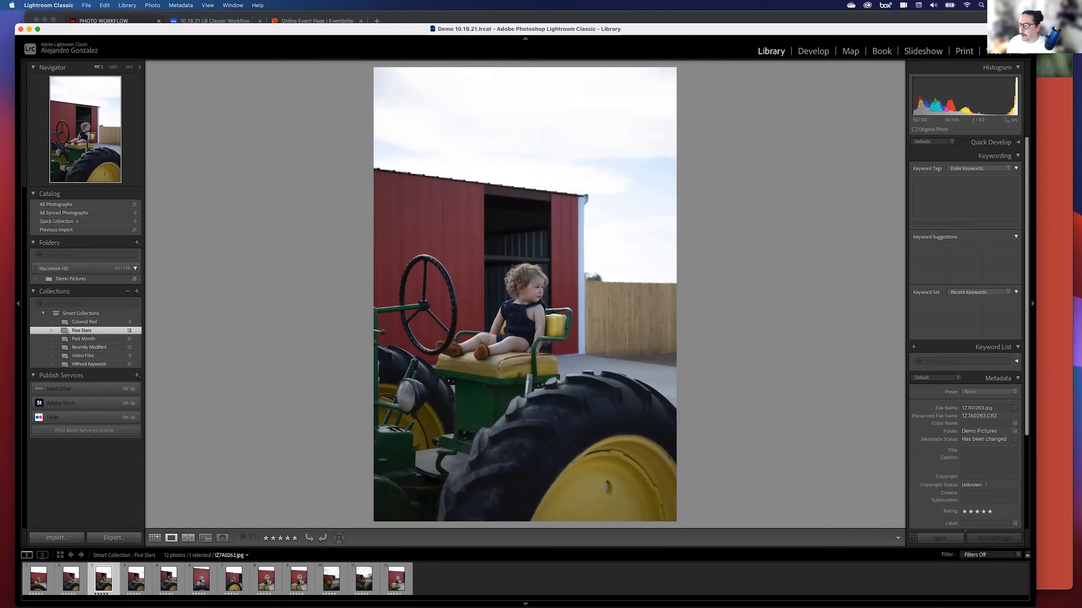
pyautogui.press('0')
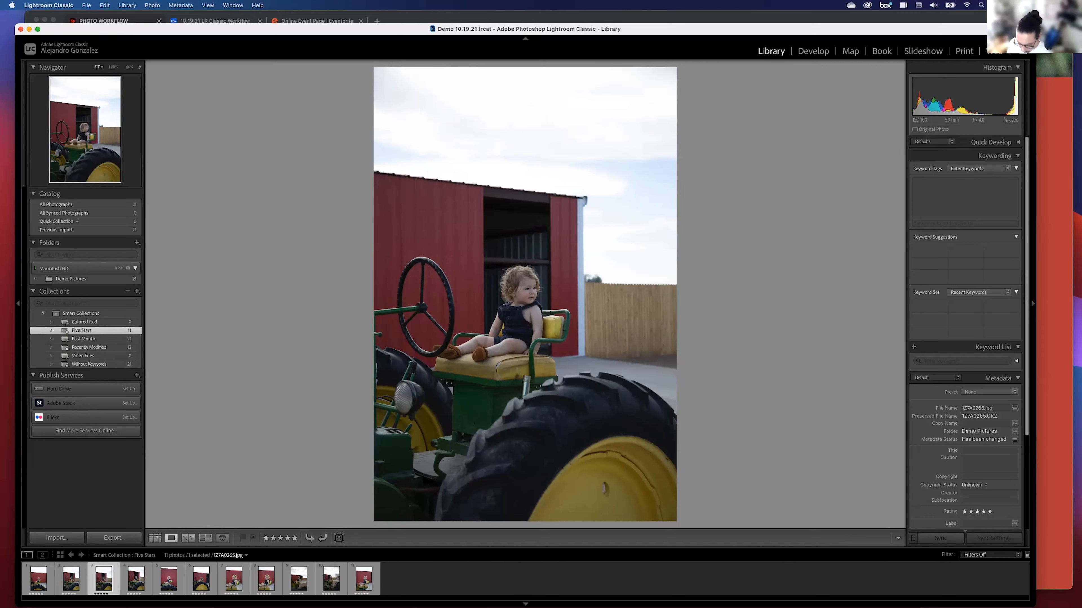
pyautogui.press('super+z')
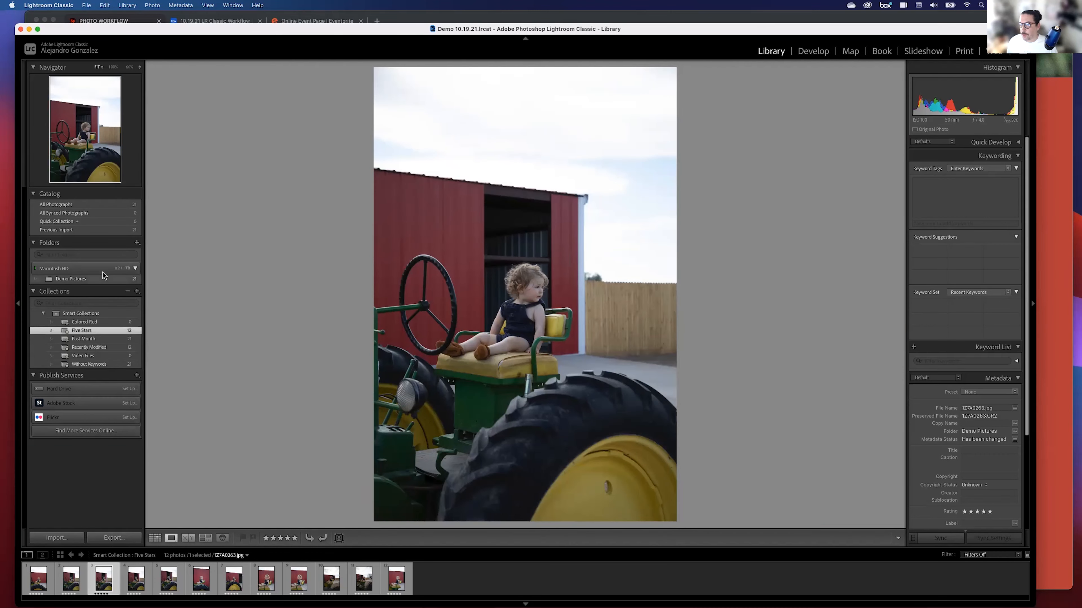
# - Show the Demo Pictures folder as a grid and rate the thirteenth photo, 1Z7A0271.jpg, five stars
pyautogui.click(70, 279)
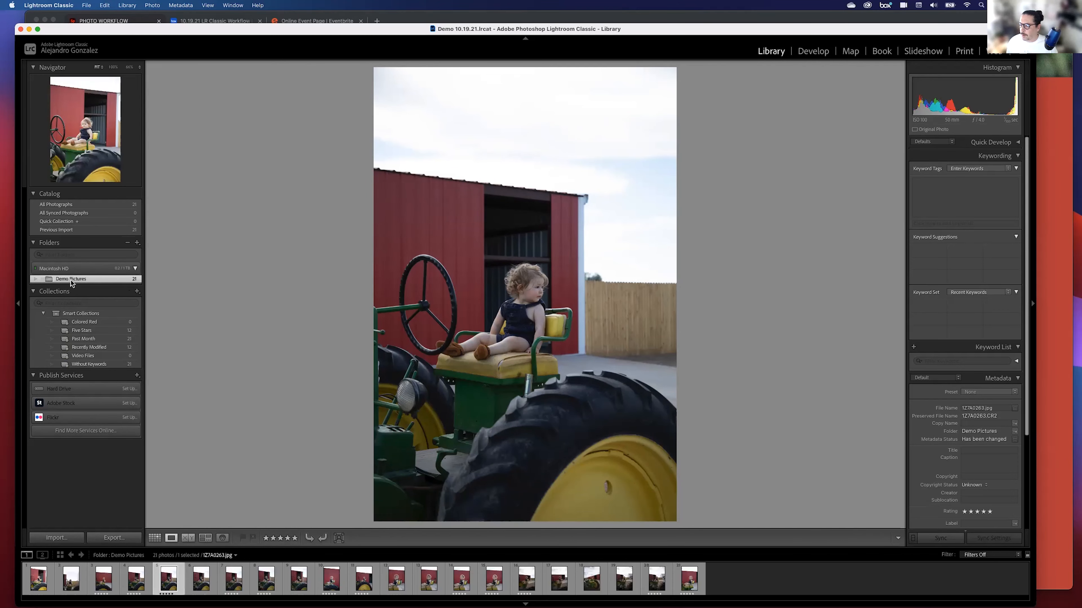
pyautogui.click(153, 538)
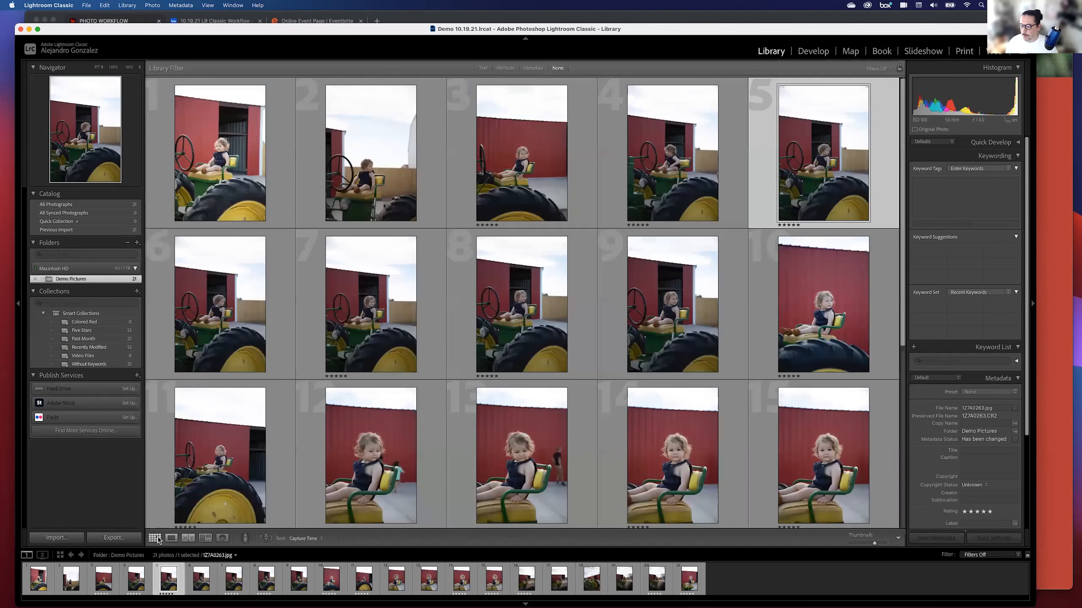
pyautogui.scroll(-5, 443, 199)
pyautogui.scroll(-3, 440, 203)
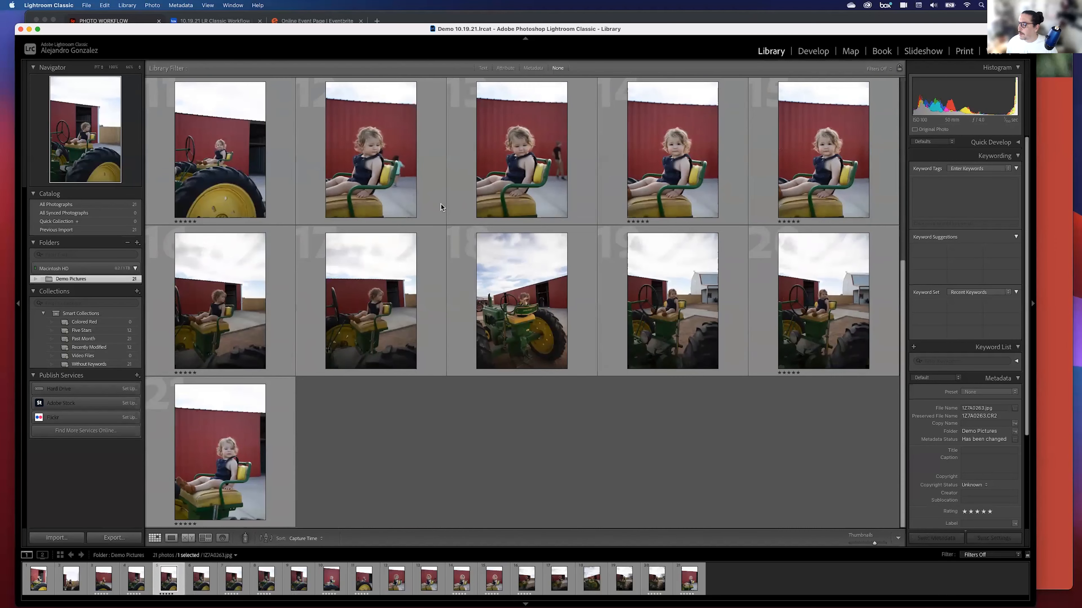
pyautogui.click(518, 209)
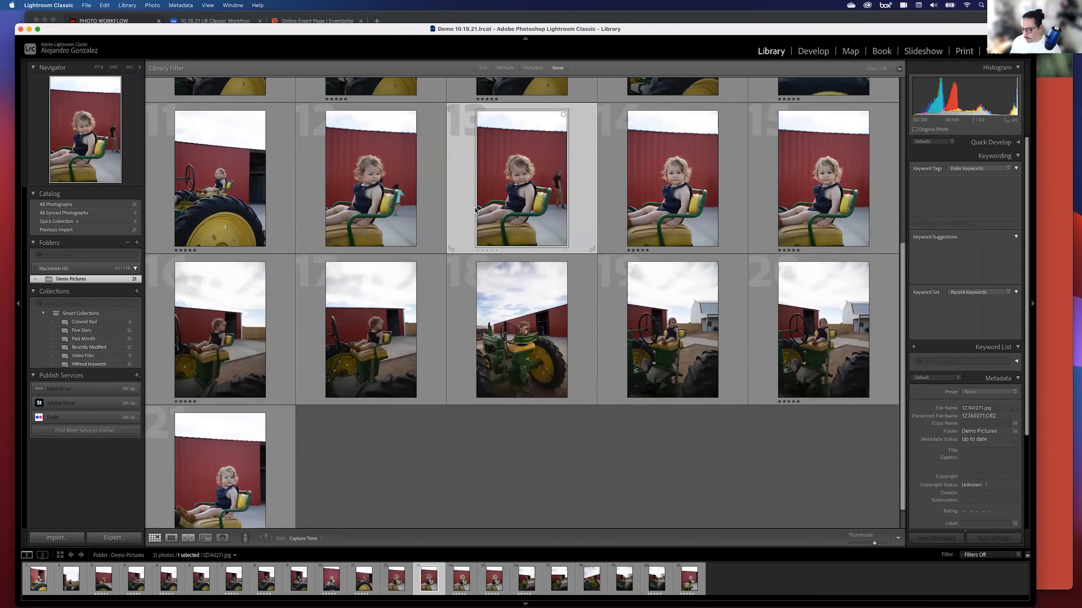
pyautogui.press('5')
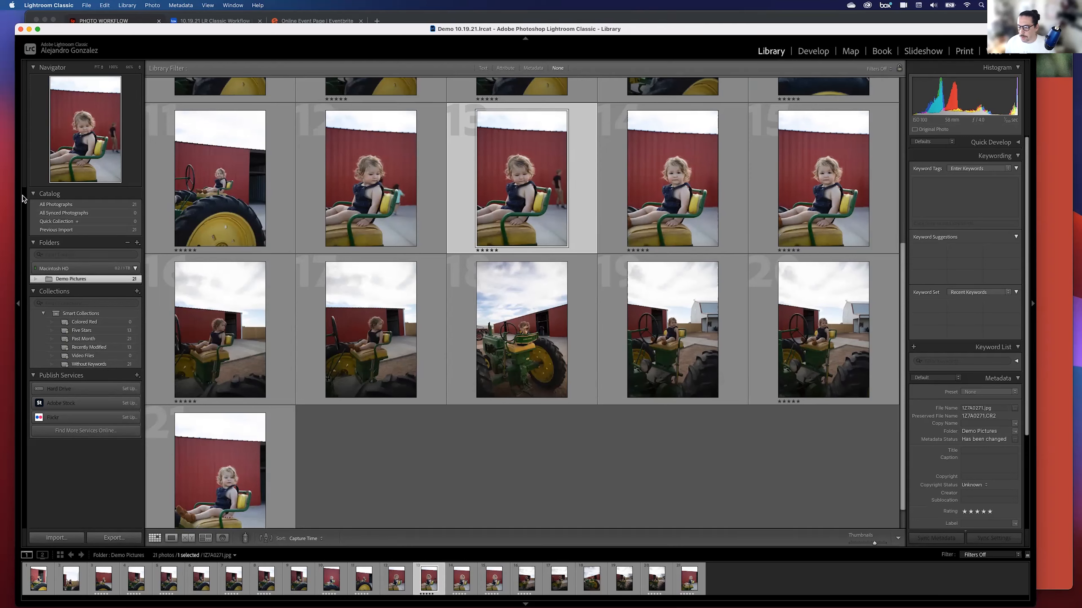
# - Import all photos from the Pictures subfolder whose name ends in Easter Final, adding them without moving them
pyautogui.click(56, 538)
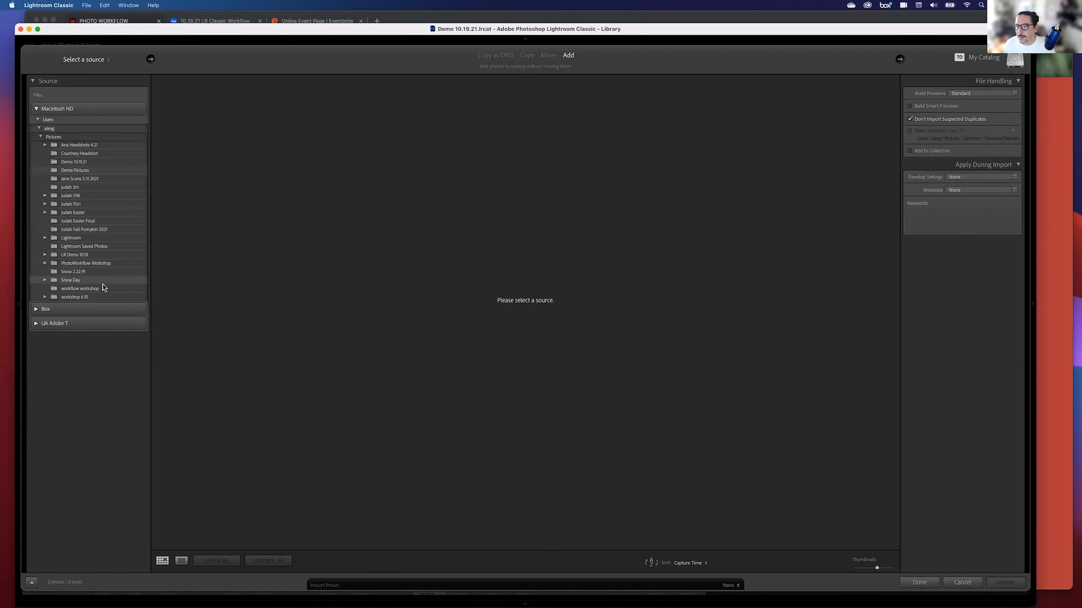
pyautogui.click(74, 221)
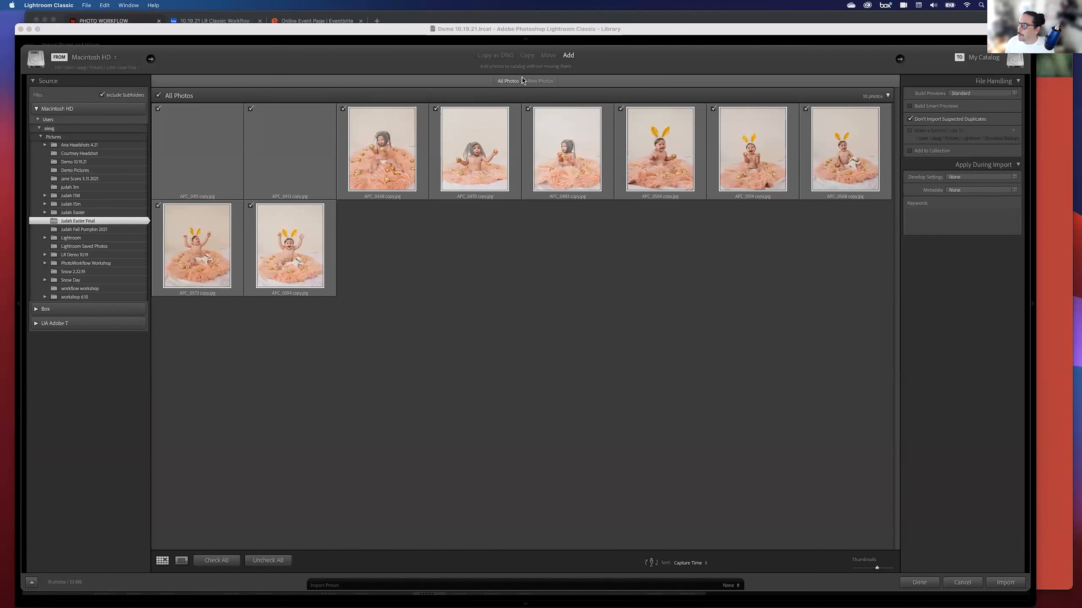
pyautogui.click(1005, 582)
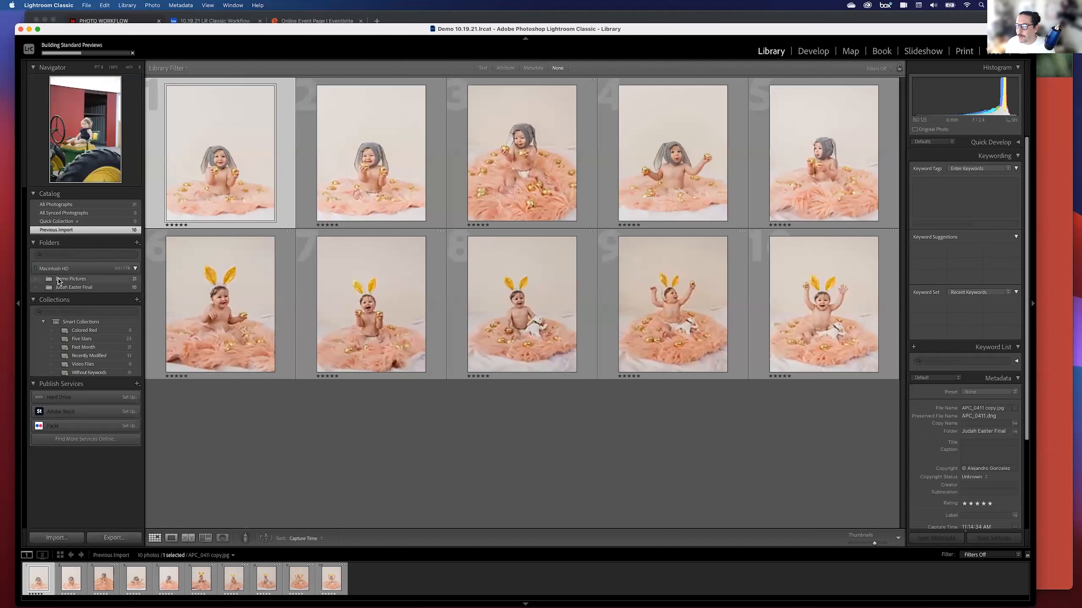
# - View the newly imported Easter folder, return to the Demo Pictures folder and look through its photos
pyautogui.click(76, 281)
pyautogui.click(70, 288)
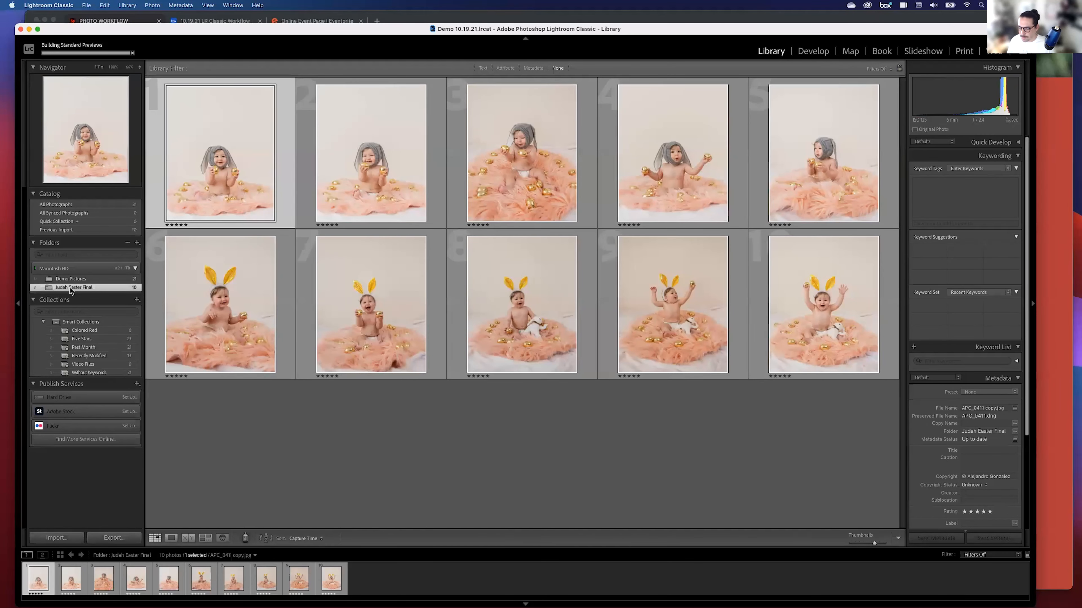
pyautogui.click(69, 280)
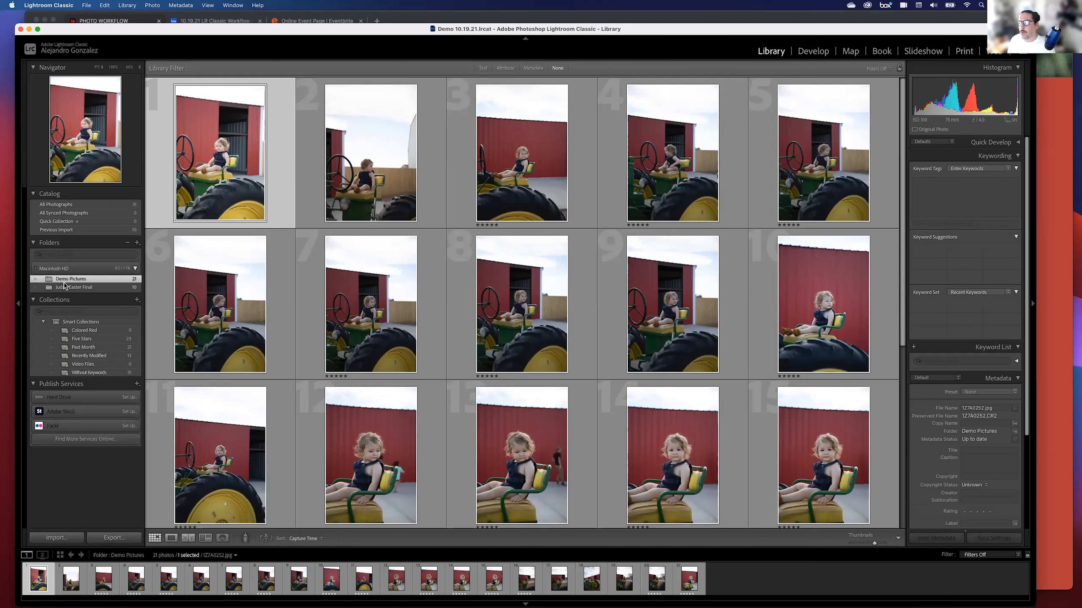
pyautogui.scroll(-1, 583, 323)
pyautogui.scroll(-2, 583, 323)
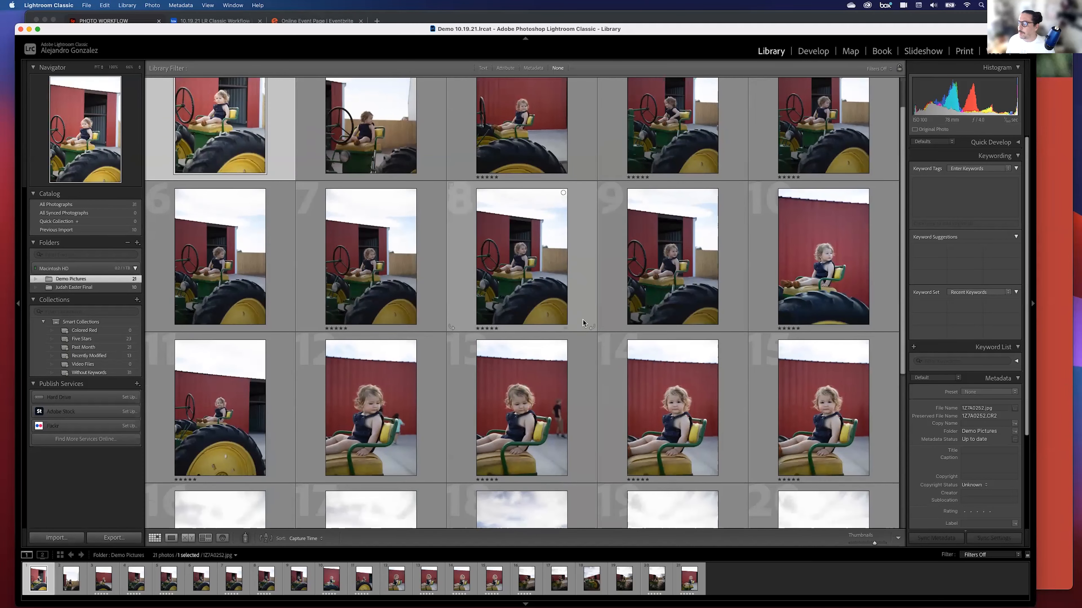
# - Switch to Finder and open the Demo Pictures folder inside Pictures
pyautogui.press('super+Tab')
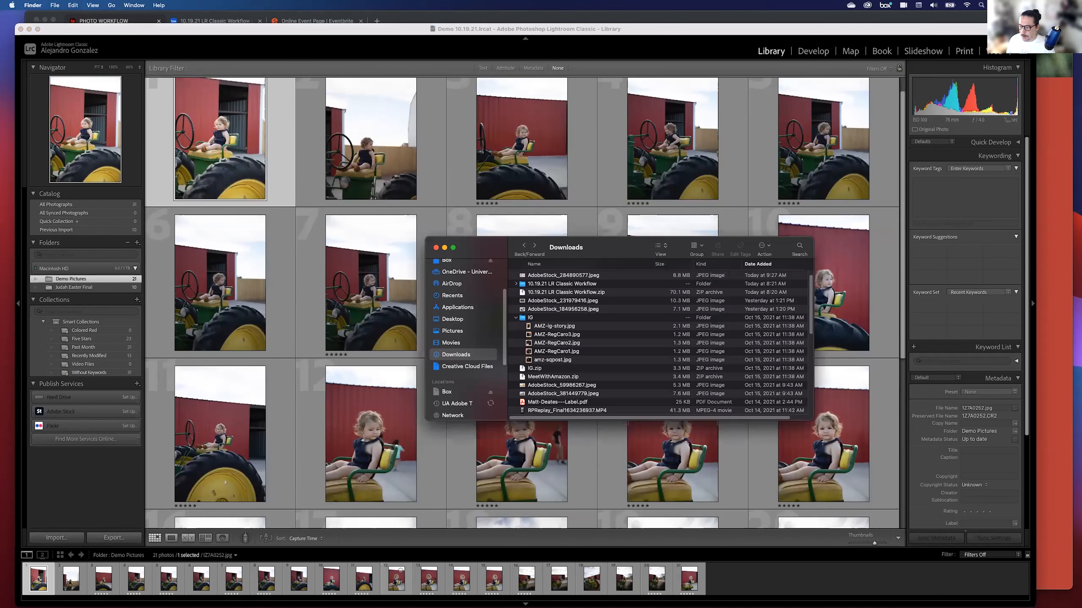
pyautogui.click(454, 331)
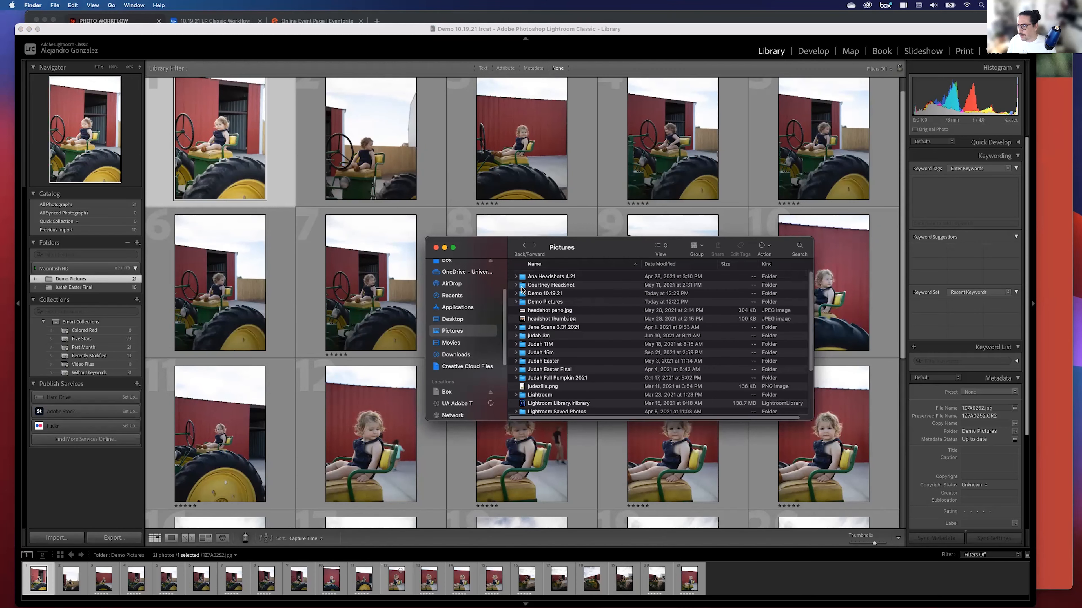
pyautogui.click(521, 304)
pyautogui.doubleClick(522, 303)
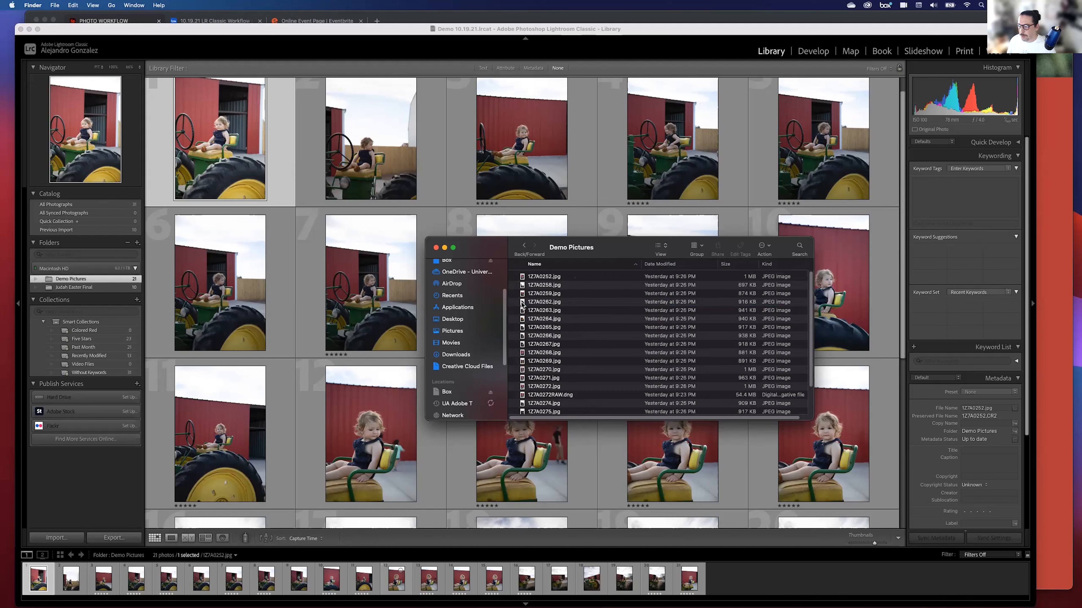
# - Rename the file 1Z7A0252.jpg to tractor 1.jpg and return to the Lightroom Classic catalog
pyautogui.click(540, 278)
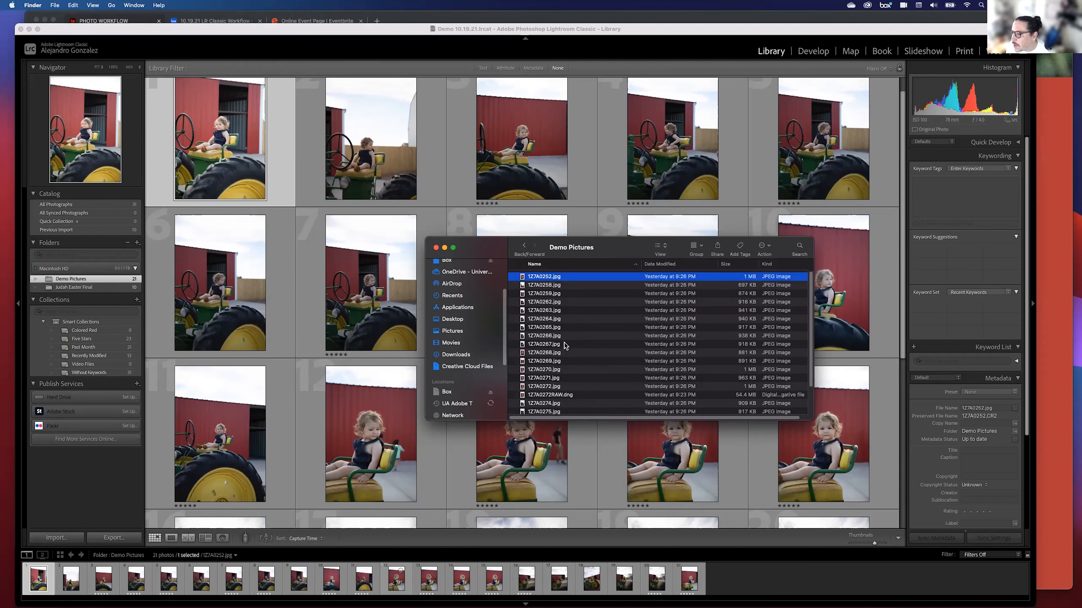
pyautogui.click(540, 277)
pyautogui.write('tract')
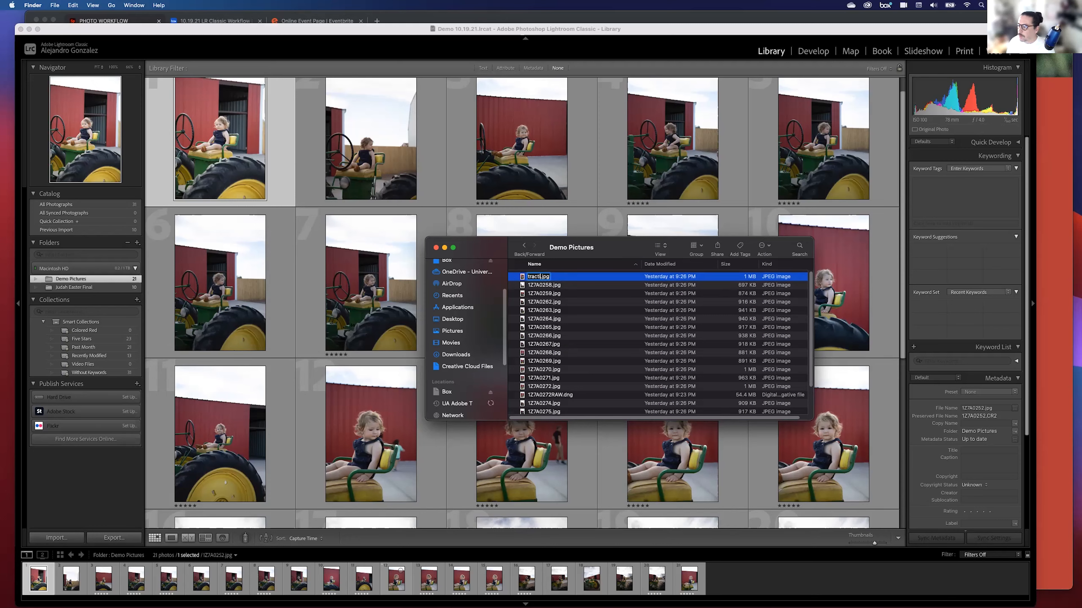
pyautogui.write('or 1')
pyautogui.press('Return')
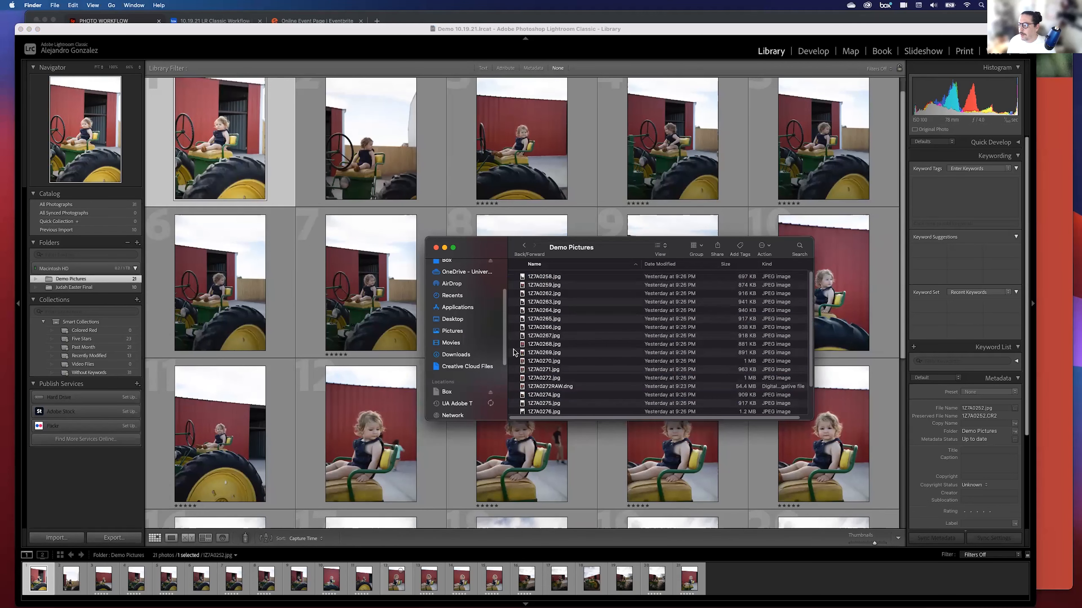
pyautogui.click(301, 203)
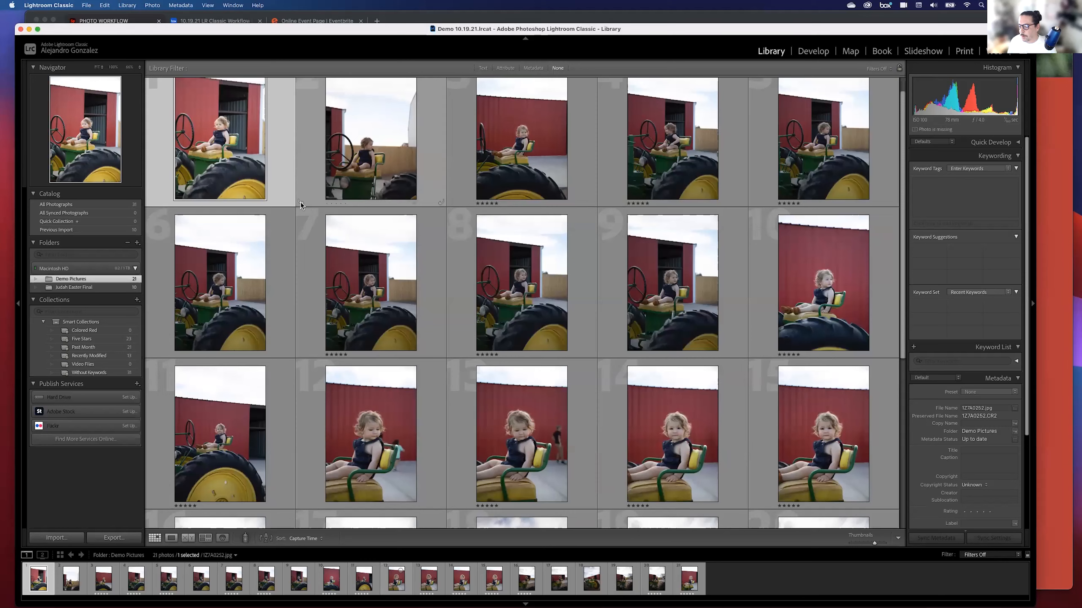
# - Locate the missing original of the first tractor photo by relinking it to tractor 1.jpg in Demo Pictures, accepting the different name
pyautogui.scroll(1, 336, 282)
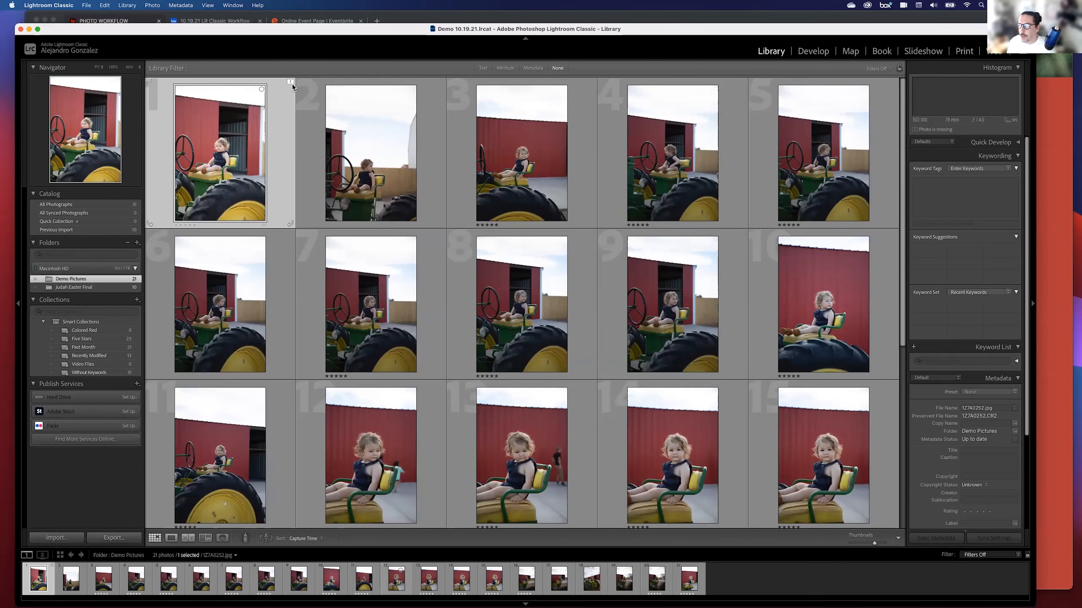
pyautogui.moveTo(292, 84)
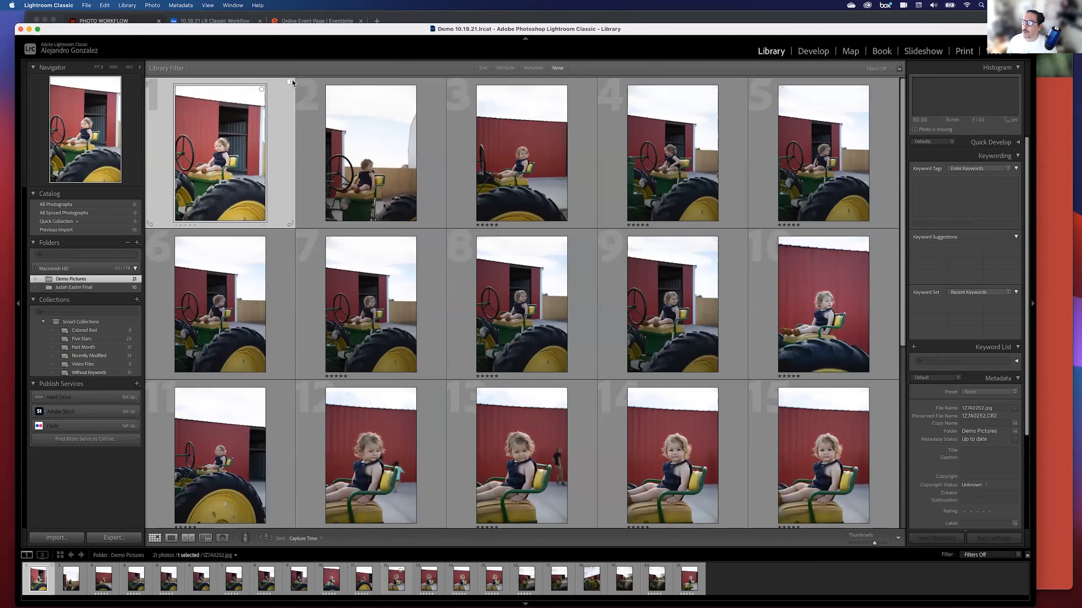
pyautogui.click(290, 82)
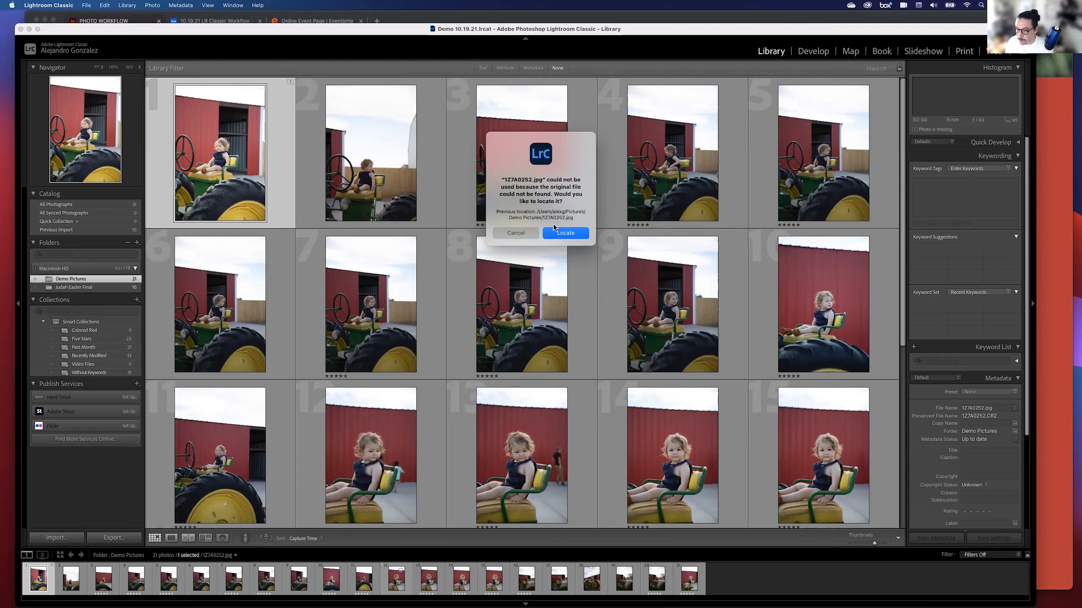
pyautogui.click(561, 234)
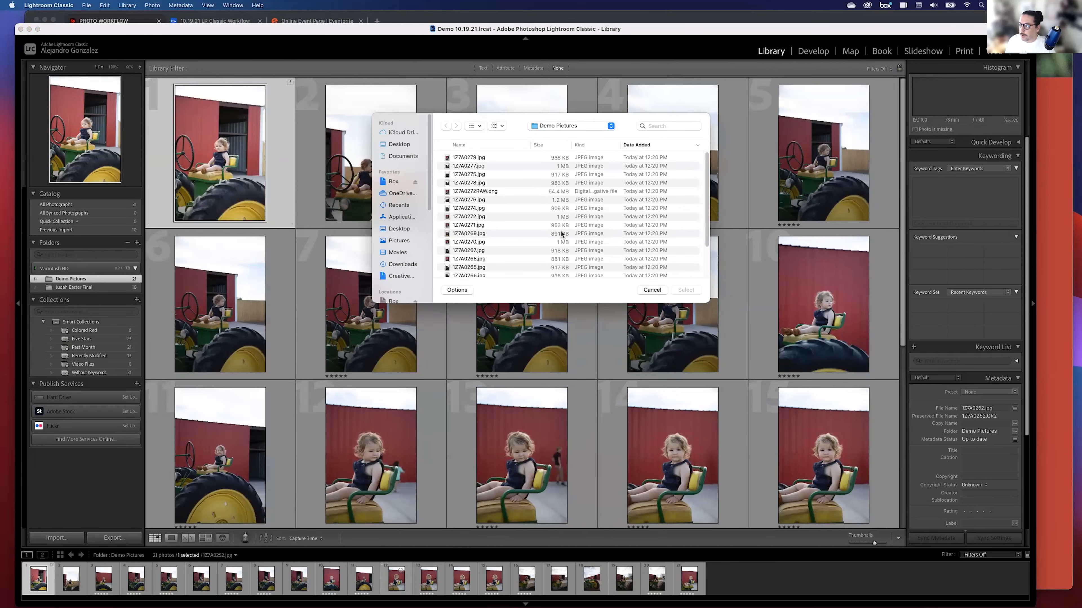
pyautogui.scroll(-3, 516, 202)
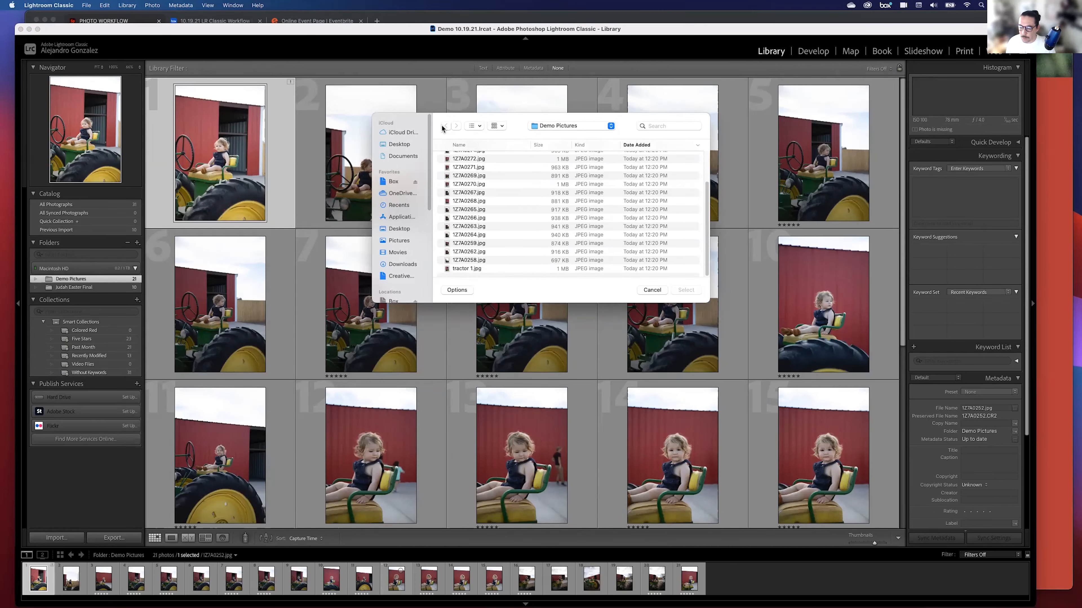
pyautogui.click(460, 269)
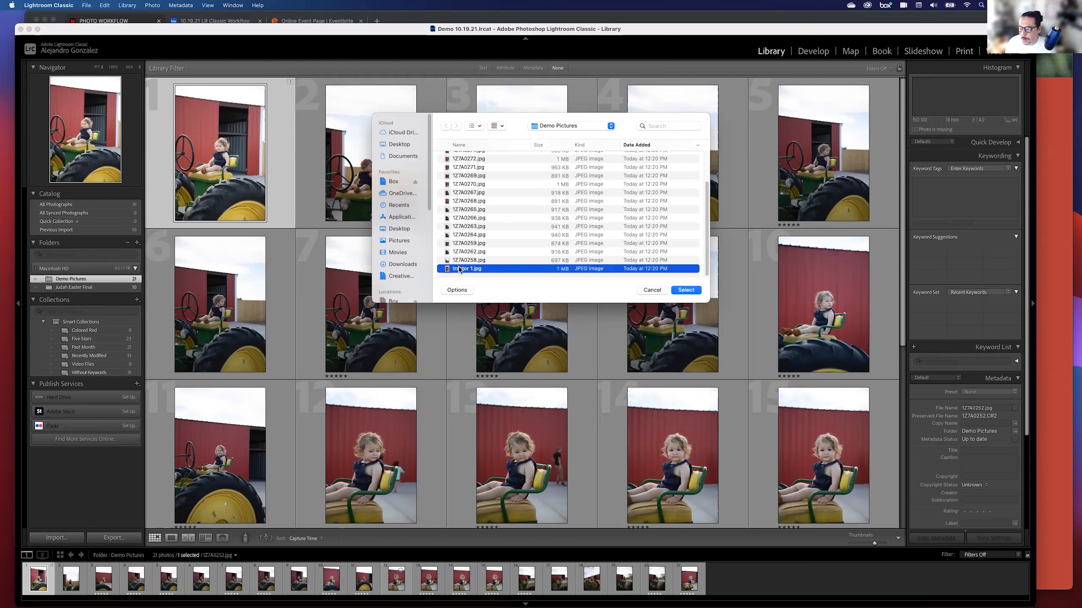
pyautogui.click(681, 289)
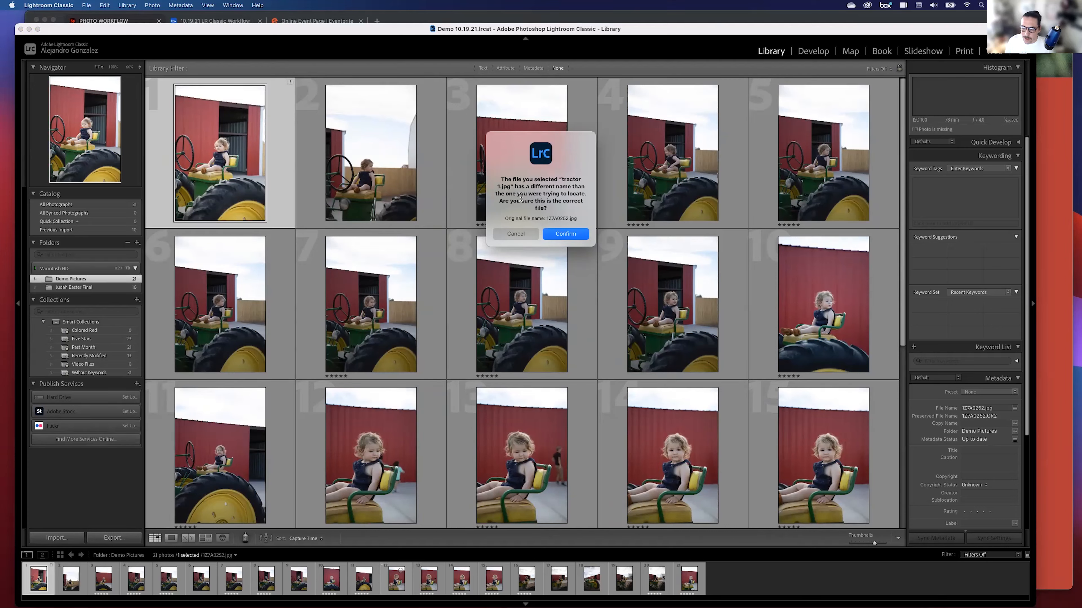
pyautogui.click(564, 235)
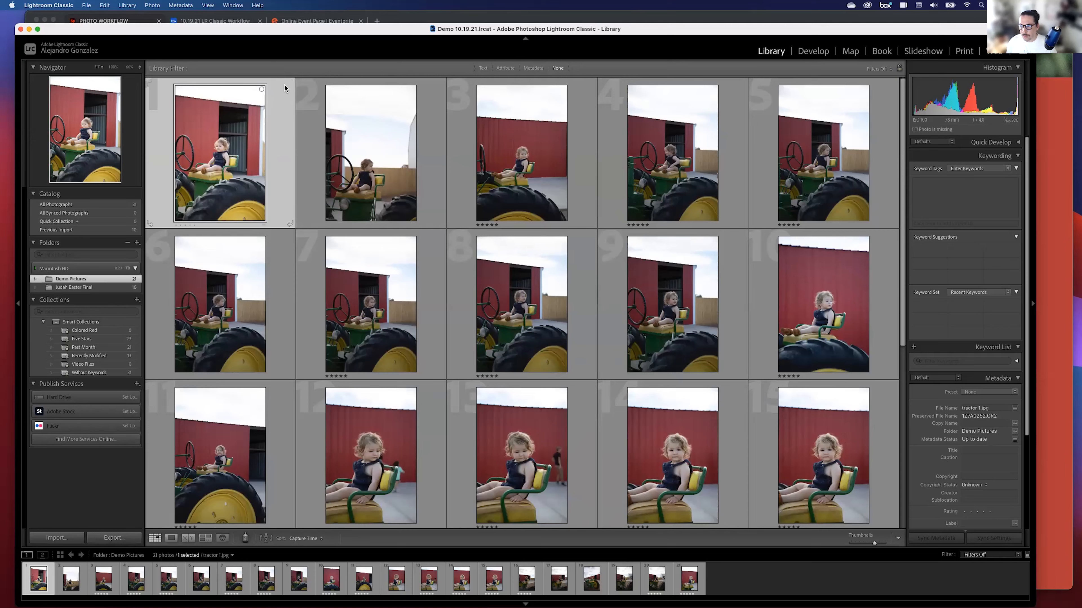
# - Create a folder named 5 Stars inside Demo Pictures and expand Demo Pictures in the folder list
pyautogui.rightClick(49, 280)
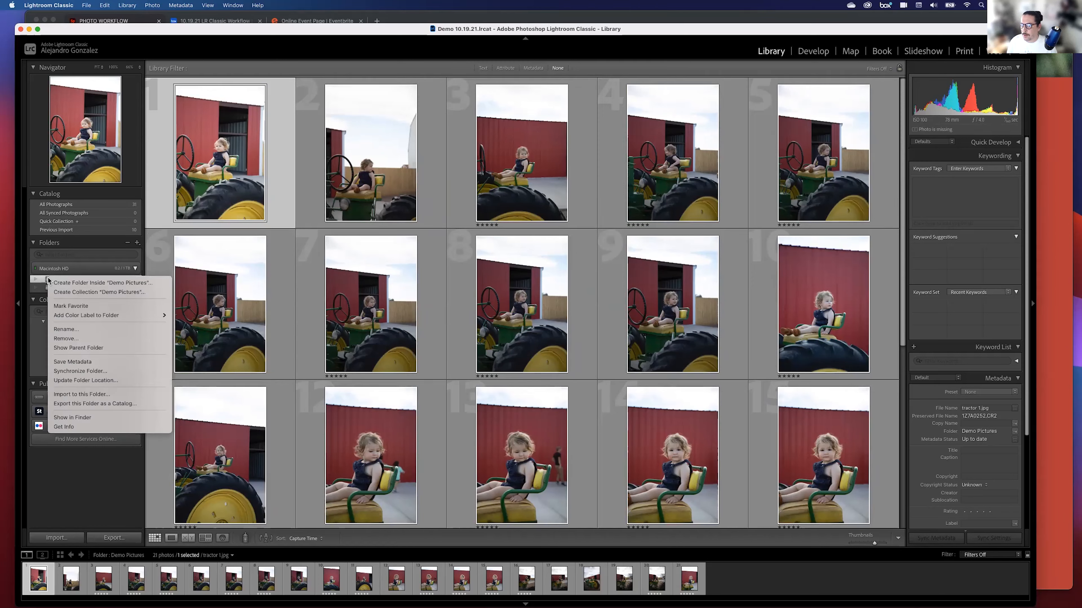
pyautogui.rightClick(49, 280)
pyautogui.rightClick(51, 281)
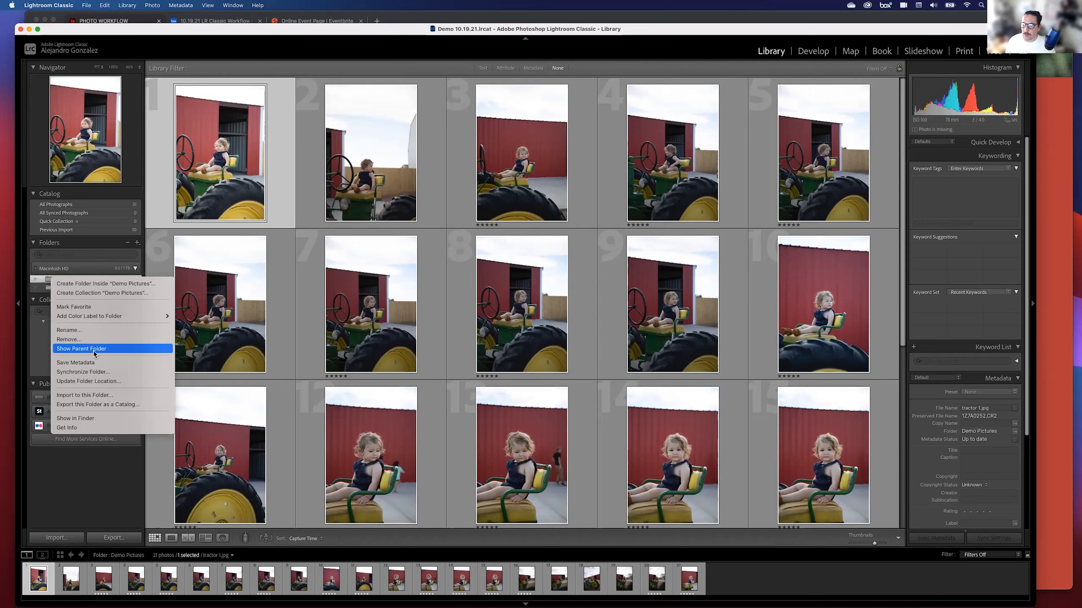
pyautogui.click(119, 285)
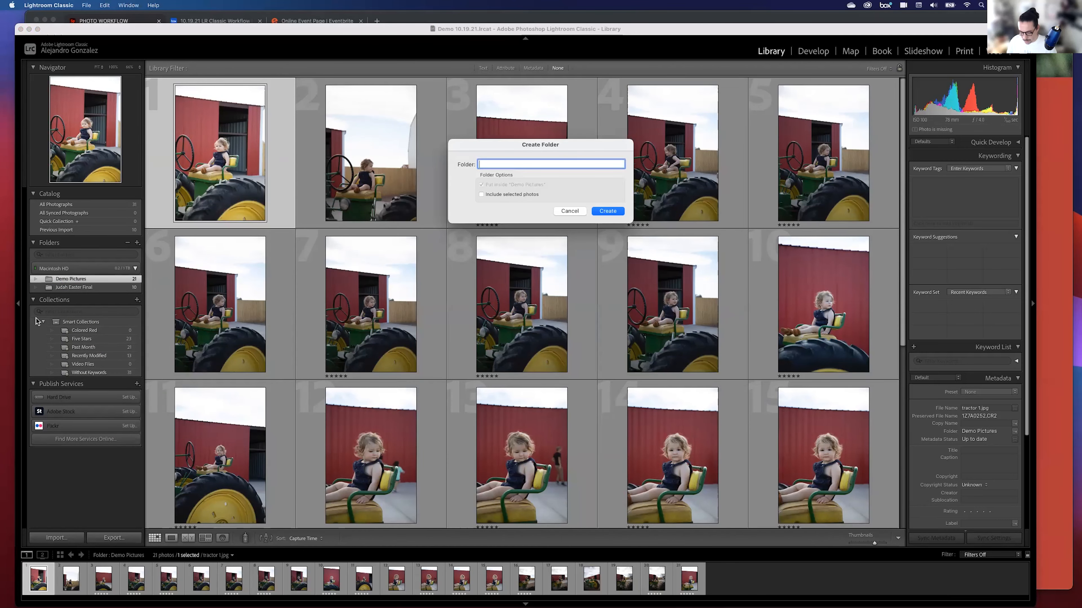
pyautogui.write('5 Stars')
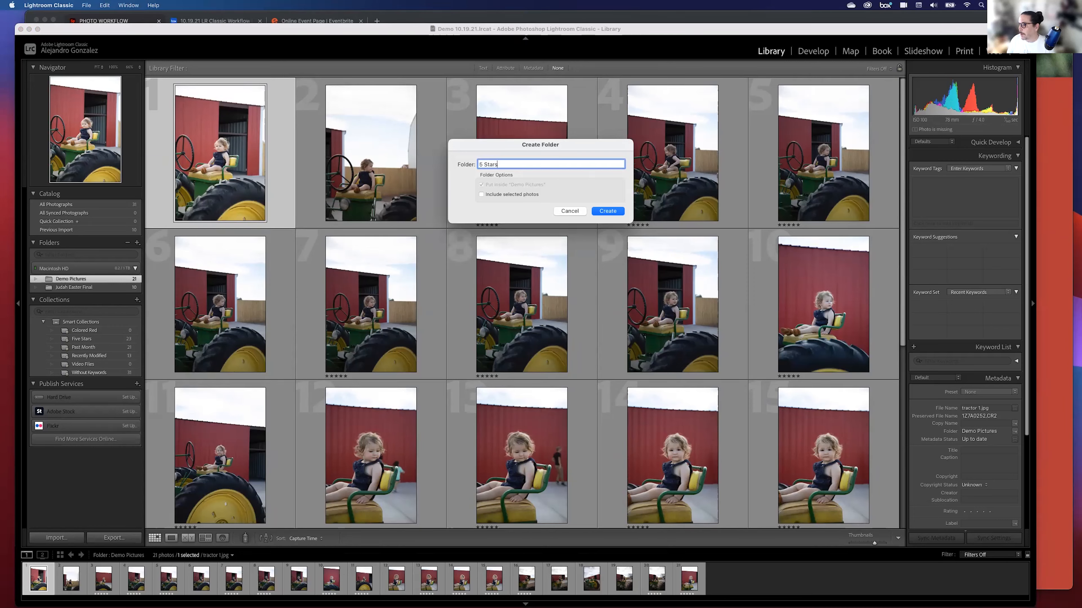
pyautogui.press('Return')
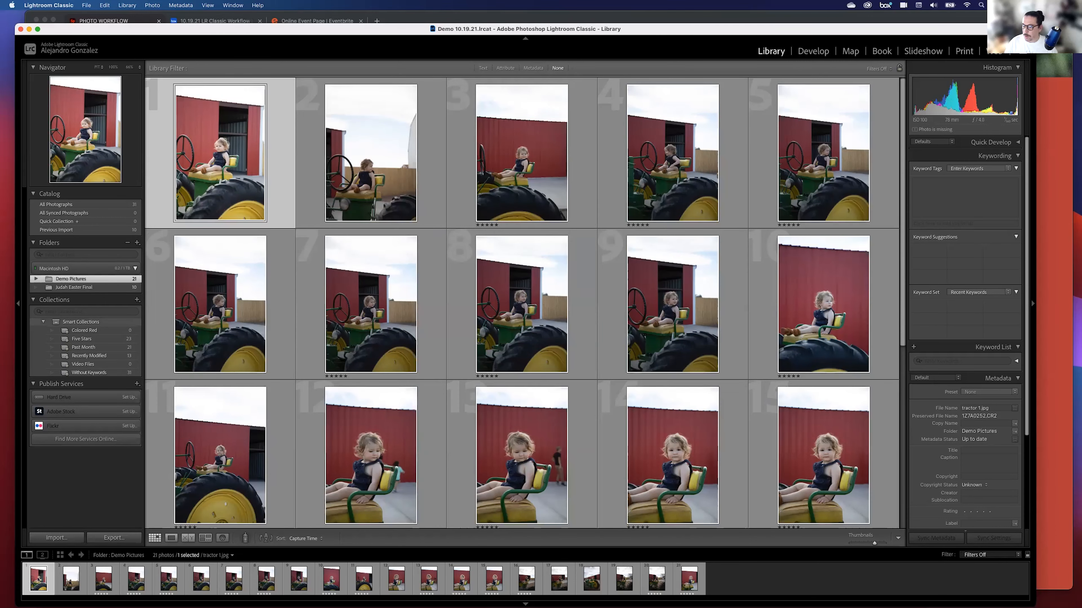
pyautogui.click(35, 279)
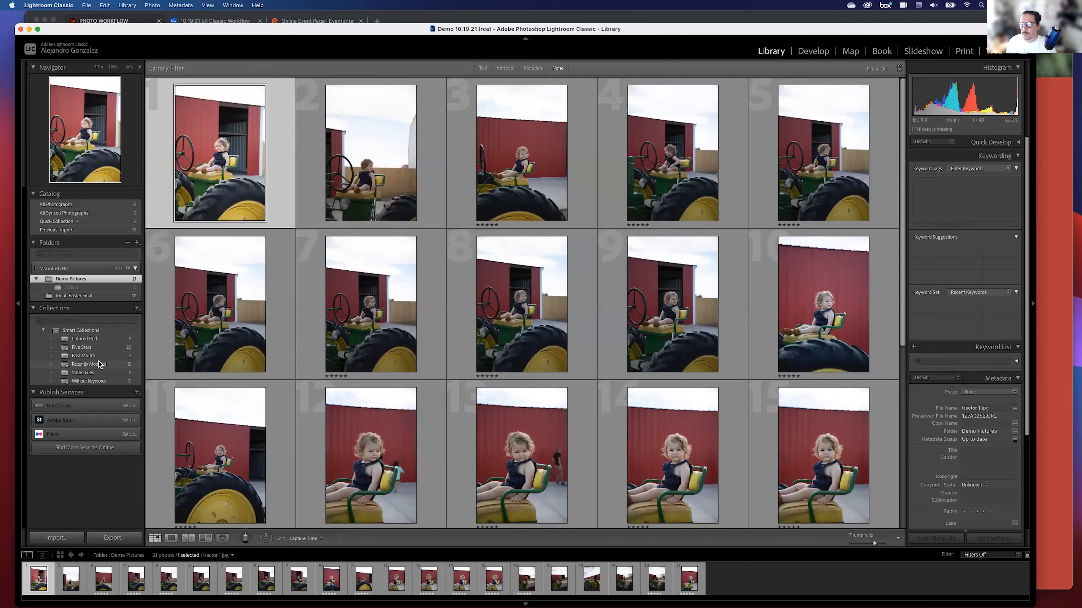
# - Show the Five Stars smart collection and reset the rating of its first ten photos, the Easter shots, to 0
pyautogui.click(91, 347)
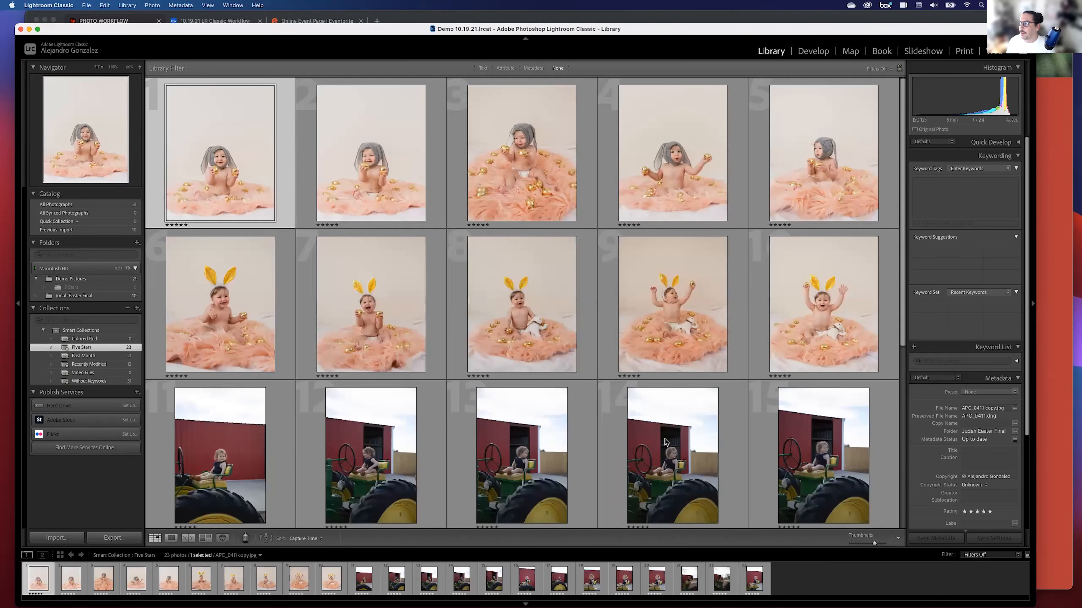
pyautogui.keyDown('shift'); pyautogui.click(822, 346); pyautogui.keyUp('shift')
pyautogui.press('0')
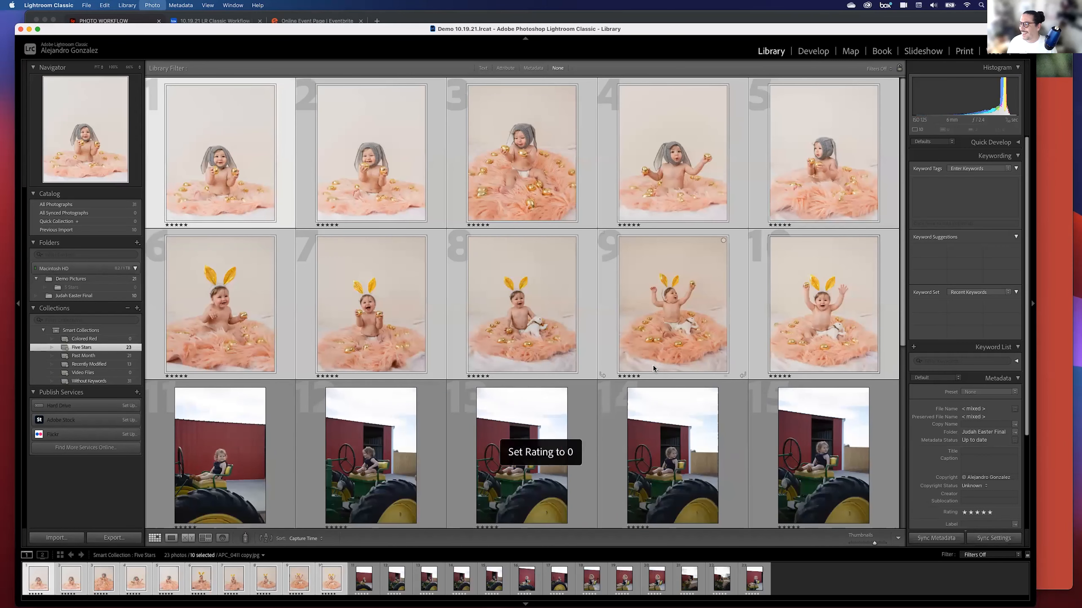
pyautogui.scroll(-1, 544, 261)
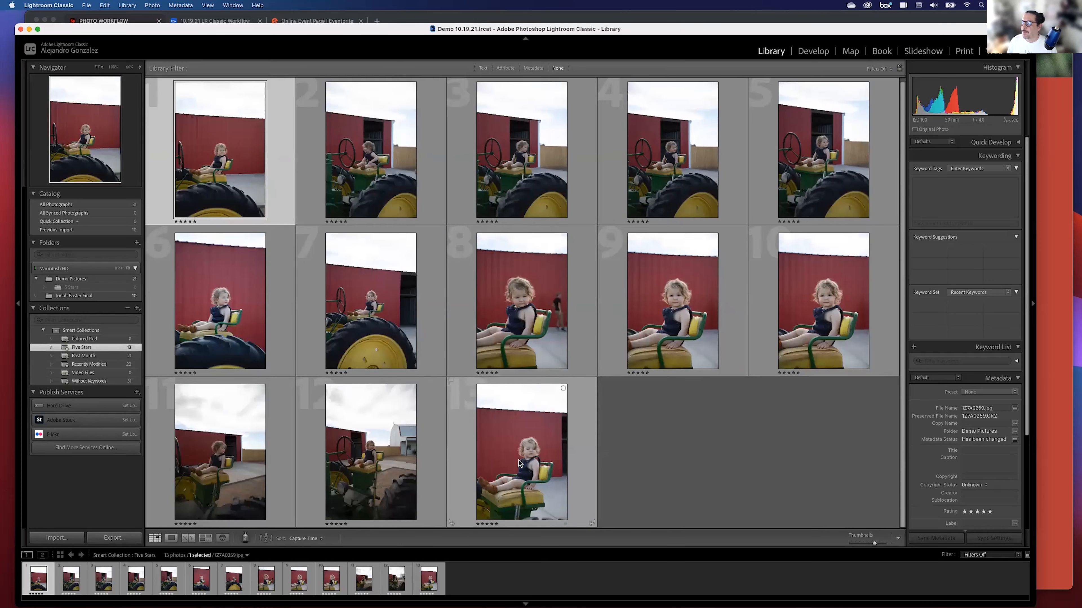
# - Move all tractor photos of the Five Stars collection into the 5 Stars folder
pyautogui.press('super+a')
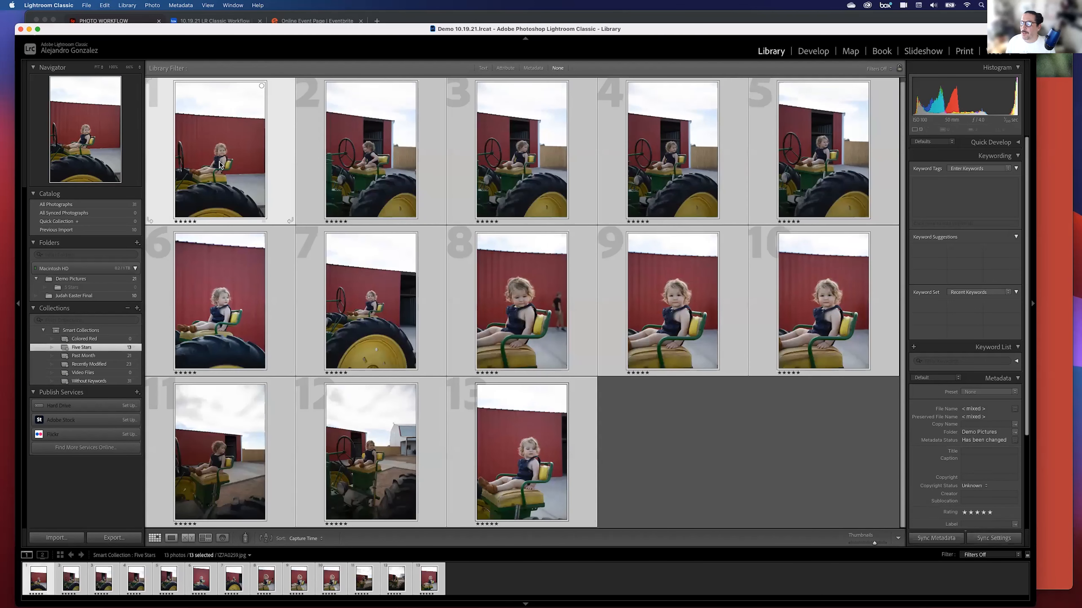
pyautogui.click(211, 158)
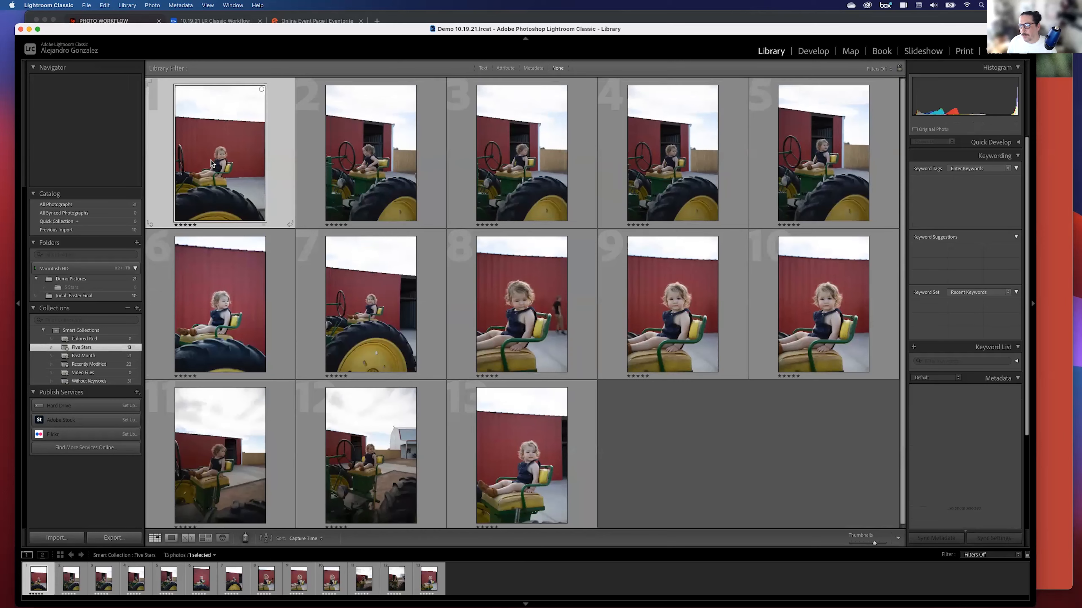
pyautogui.keyDown('shift'); pyautogui.click(506, 437); pyautogui.keyUp('shift')
pyautogui.moveTo(506, 437); pyautogui.dragTo(77, 288)
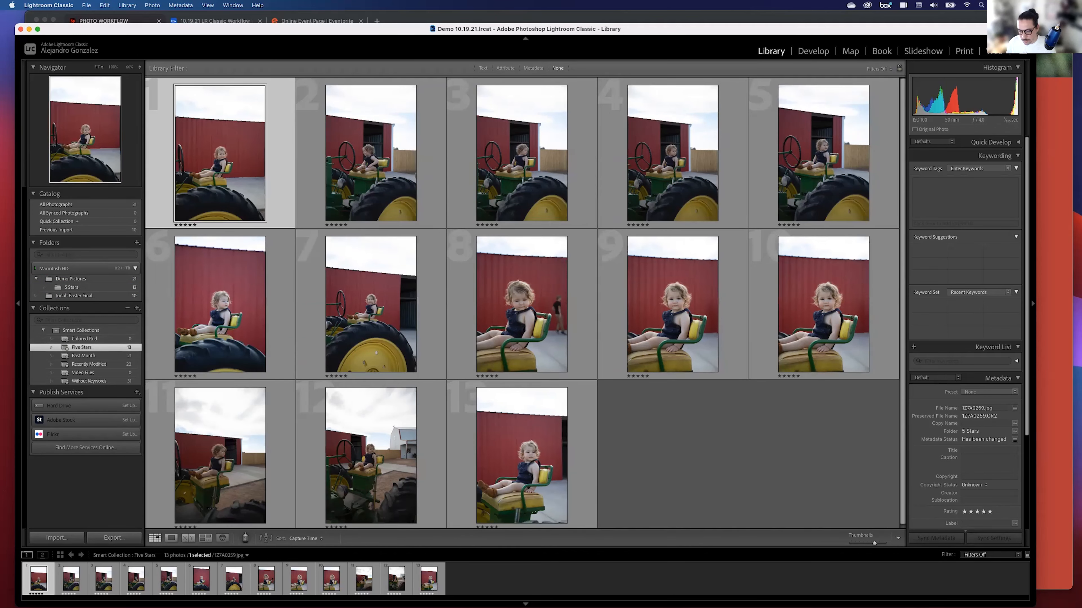
# - Switch to Finder, inspect the files inside the 5 Stars folder of Demo Pictures, and close the window
pyautogui.press('super+Tab')
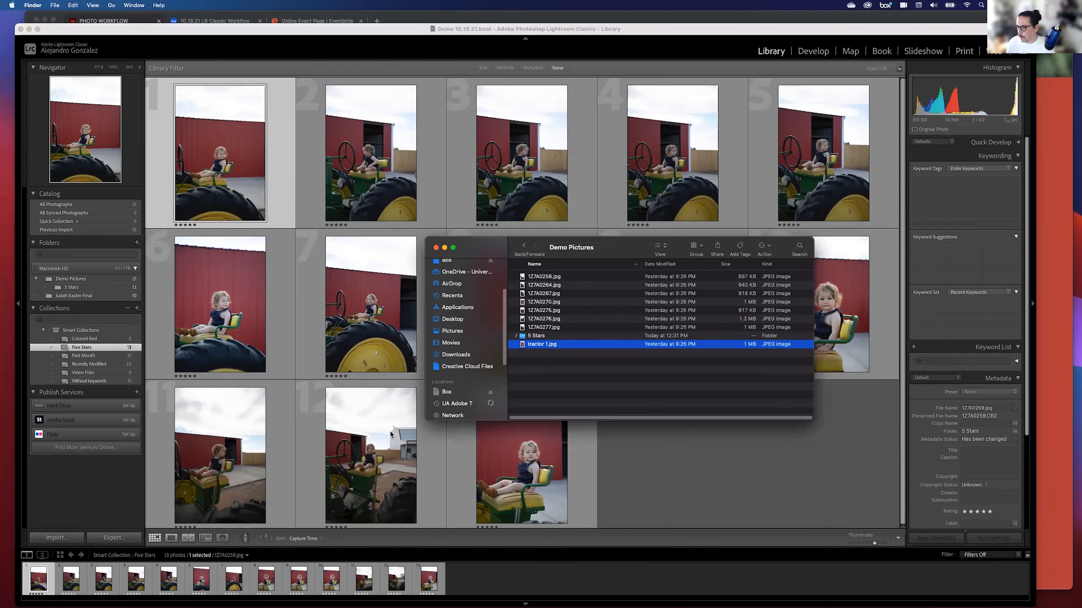
pyautogui.click(531, 365)
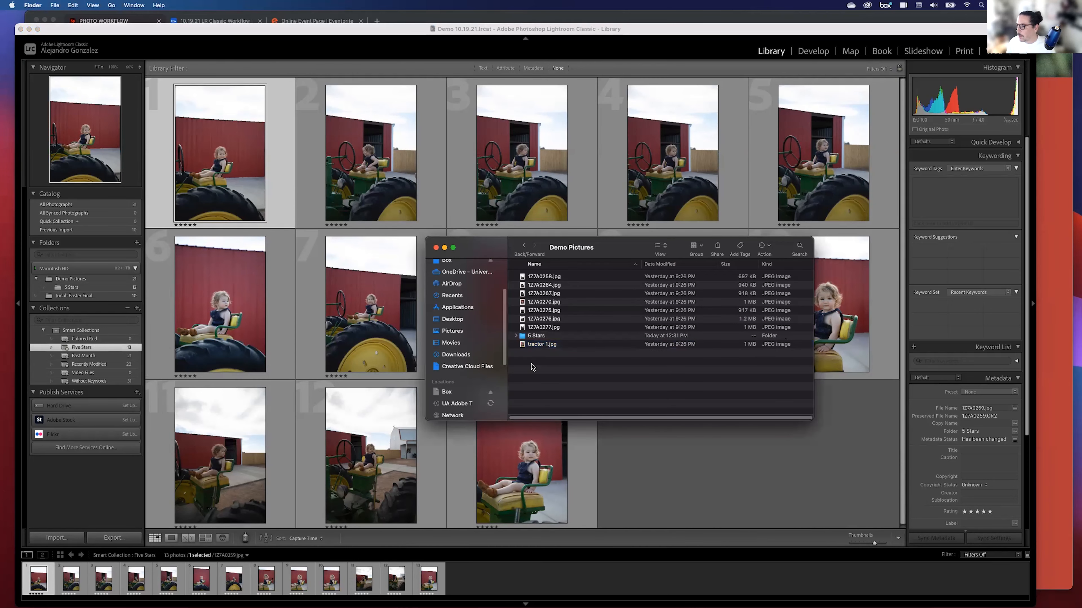
pyautogui.click(523, 337)
pyautogui.click(516, 336)
pyautogui.scroll(-3, 568, 351)
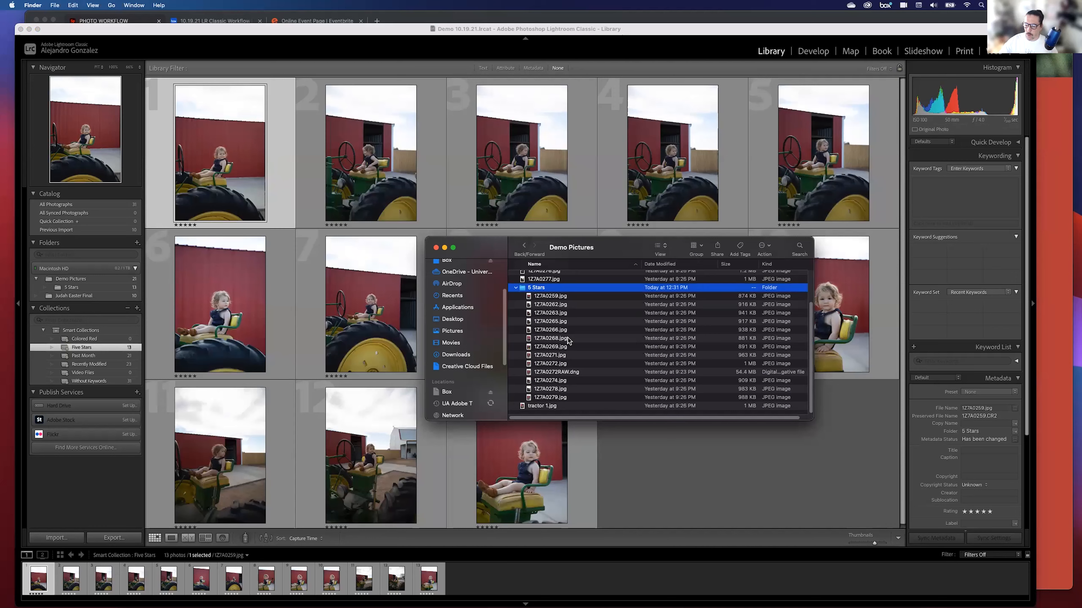
pyautogui.click(436, 248)
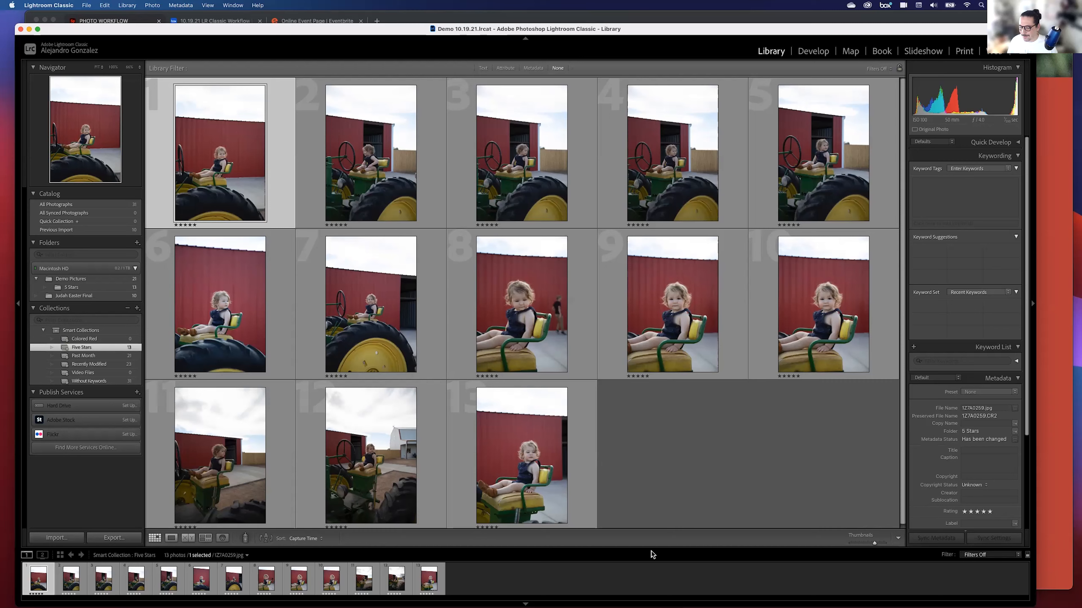
# - Open the first photo of the Five Stars collection in the Develop module
pyautogui.click(677, 471)
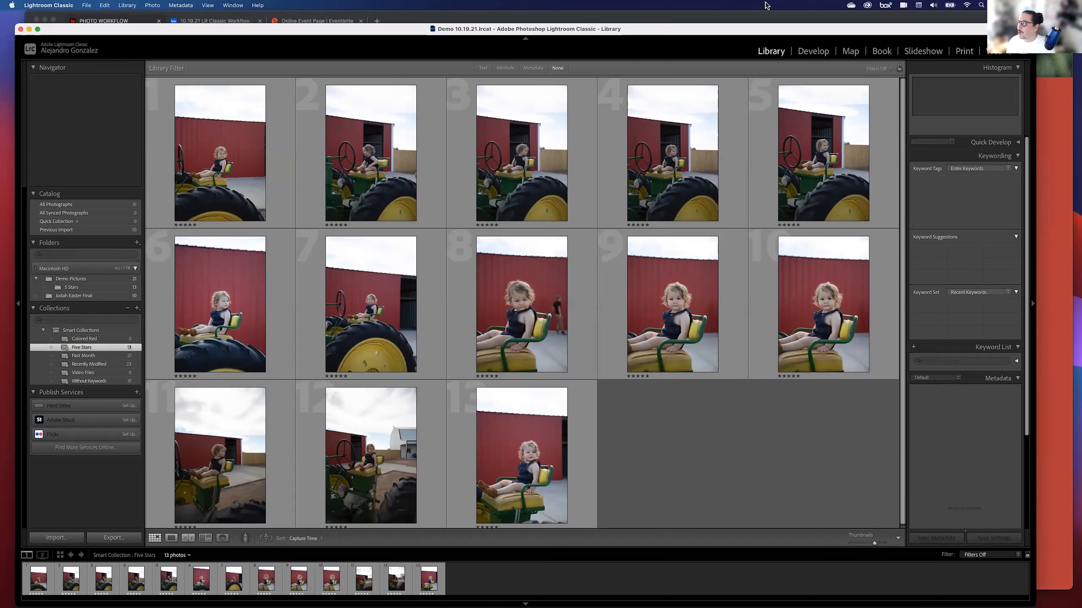
pyautogui.click(802, 53)
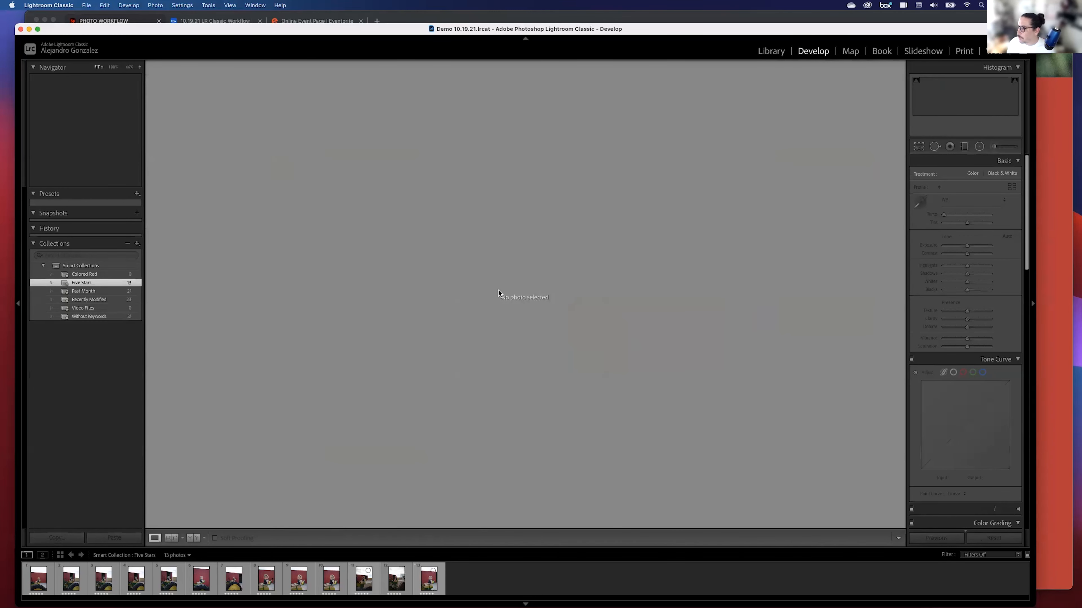
pyautogui.click(35, 581)
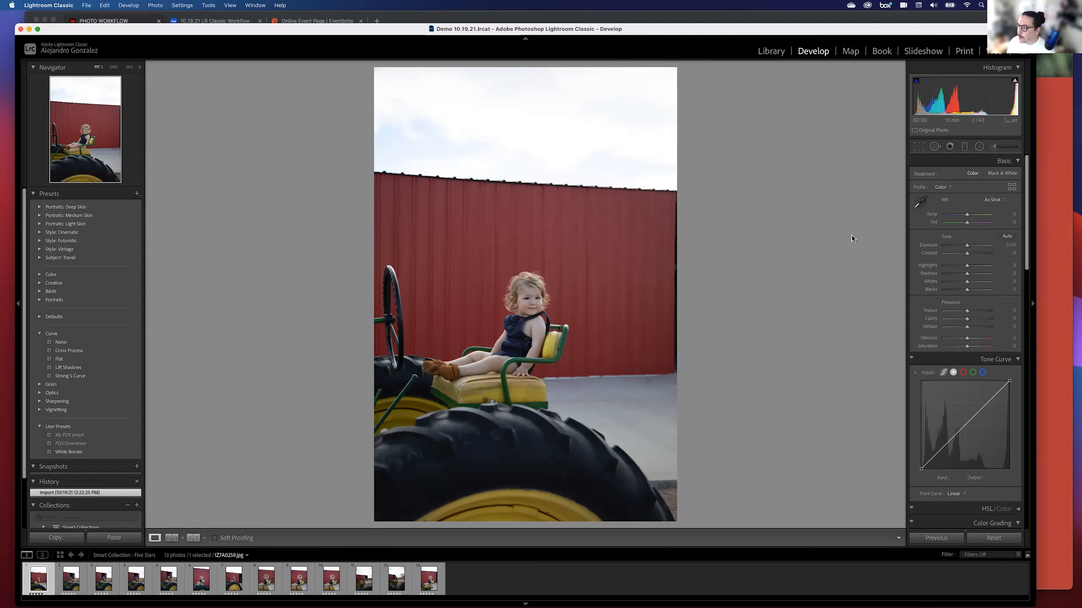
# - Try cropping the photo tightly around the seated child, and undo the crop
pyautogui.click(918, 147)
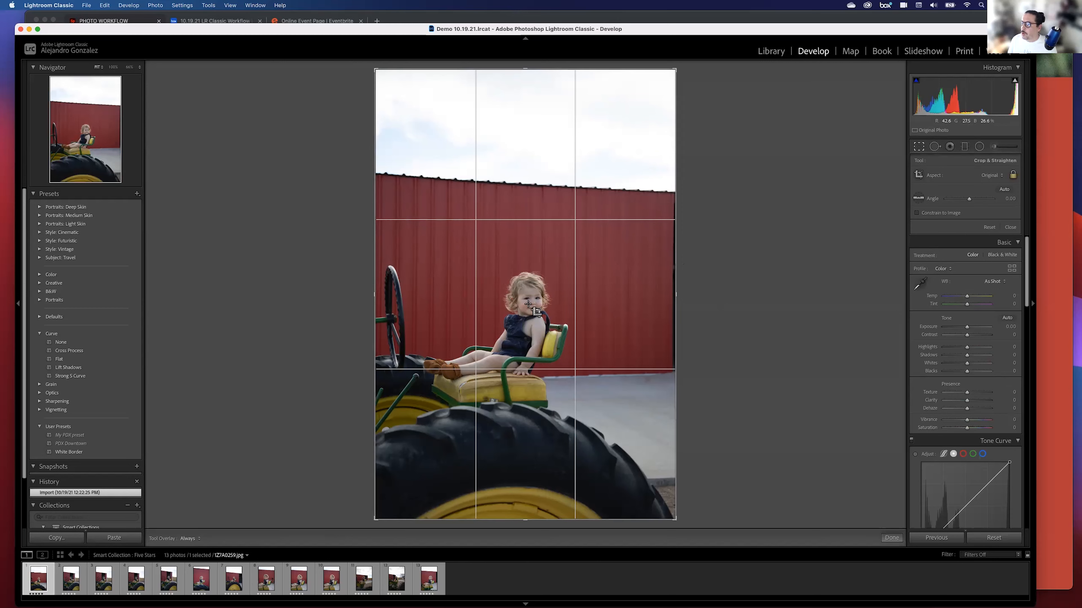
pyautogui.moveTo(492, 252)
pyautogui.mouseDown()
pyautogui.moveTo(538, 285)
pyautogui.moveTo(597, 362)
pyautogui.moveTo(620, 363)
pyautogui.mouseUp()
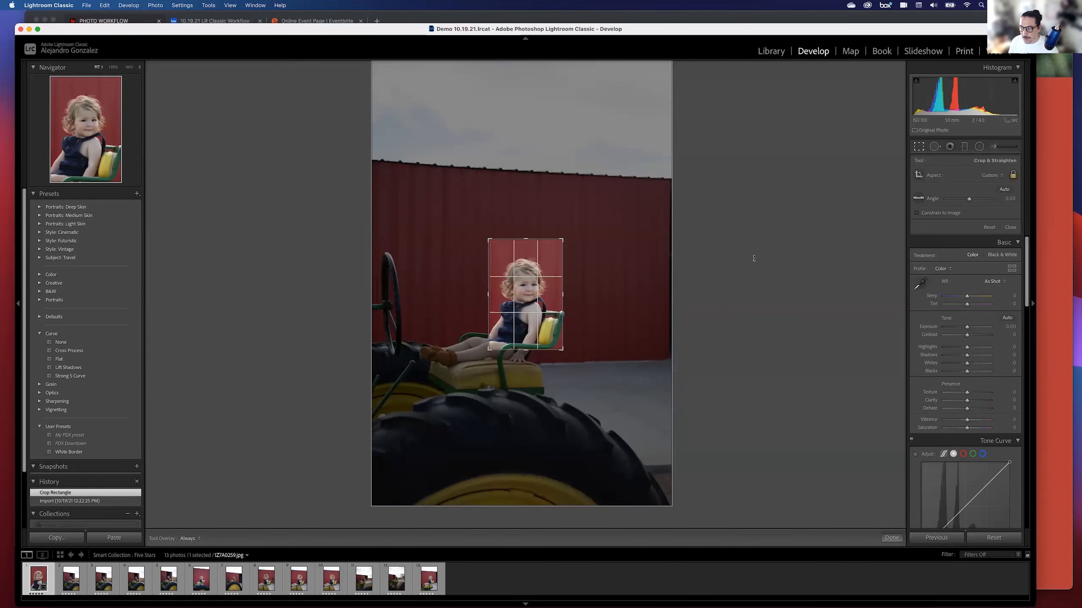
pyautogui.press('Return')
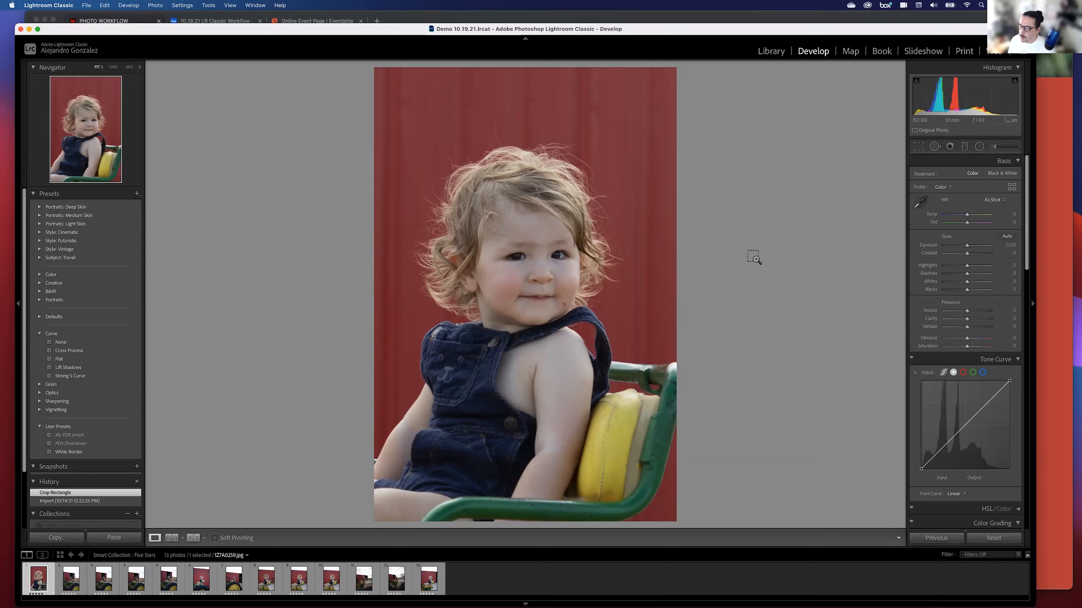
pyautogui.press('super+z')
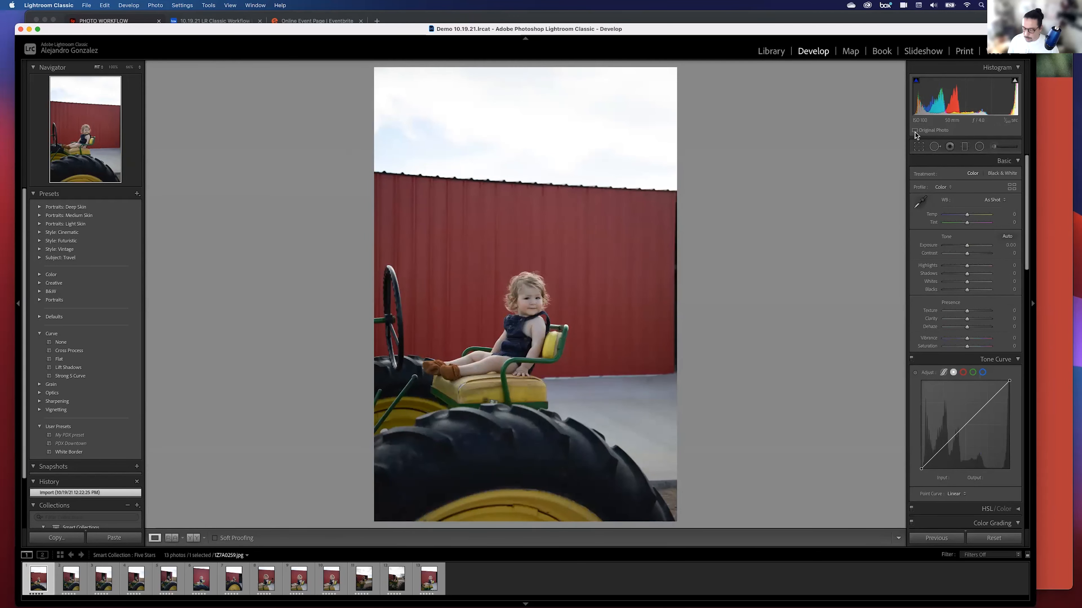
# - Rotate the photo to a crop angle of -0.77 with the Crop & Straighten tool
pyautogui.click(919, 146)
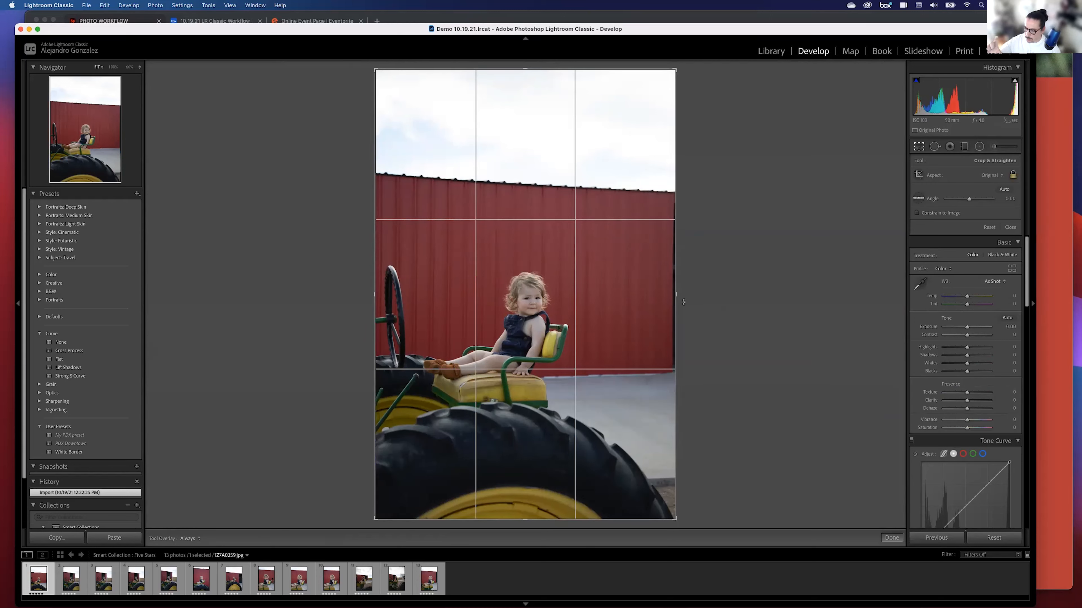
pyautogui.moveTo(684, 301)
pyautogui.mouseDown()
pyautogui.moveTo(686, 272)
pyautogui.moveTo(683, 306)
pyautogui.moveTo(707, 379)
pyautogui.moveTo(705, 304)
pyautogui.mouseUp()
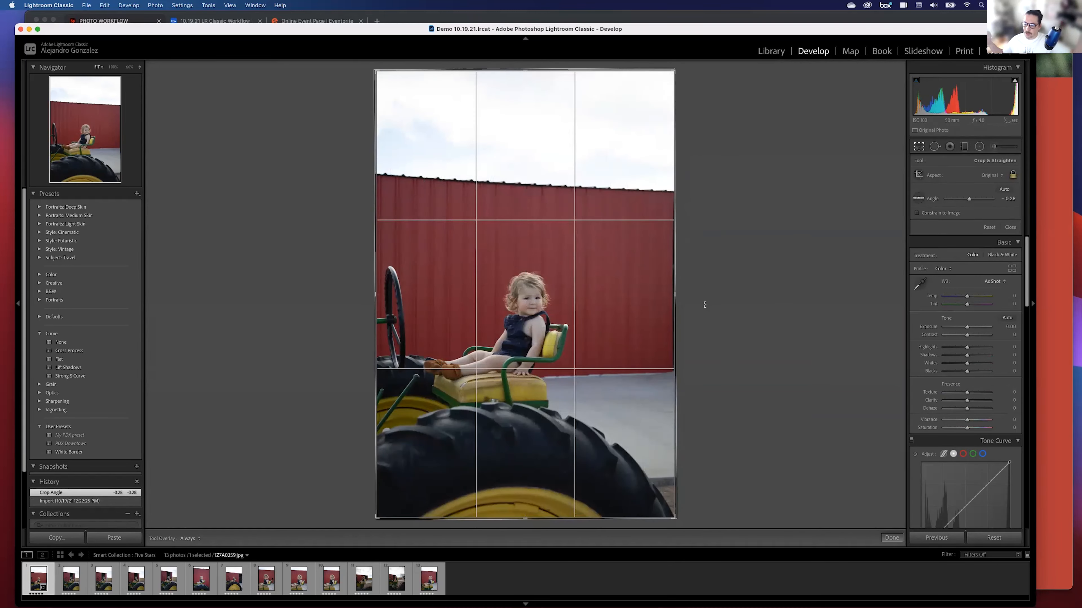
pyautogui.moveTo(705, 305); pyautogui.dragTo(707, 330)
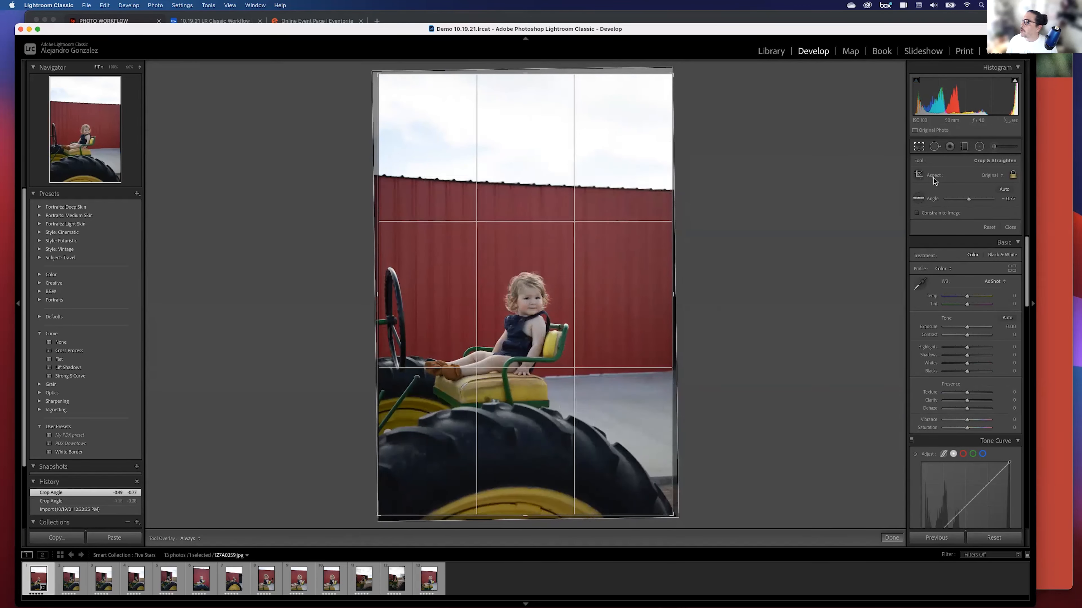
pyautogui.click(917, 148)
pyautogui.click(917, 148)
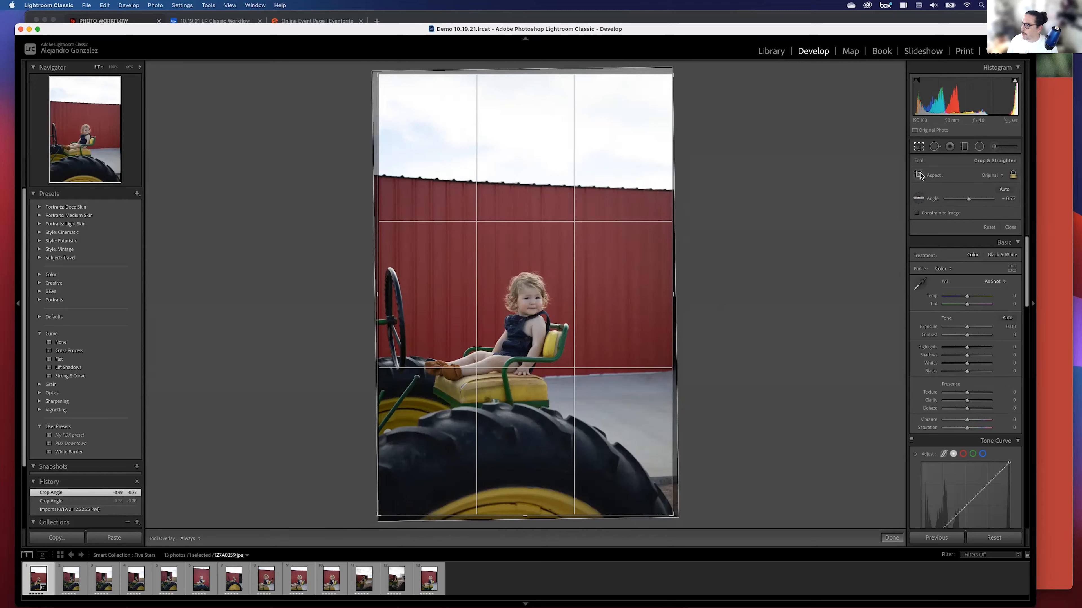
# - Set the crop to a custom aspect ratio of 13 x 19
pyautogui.click(992, 176)
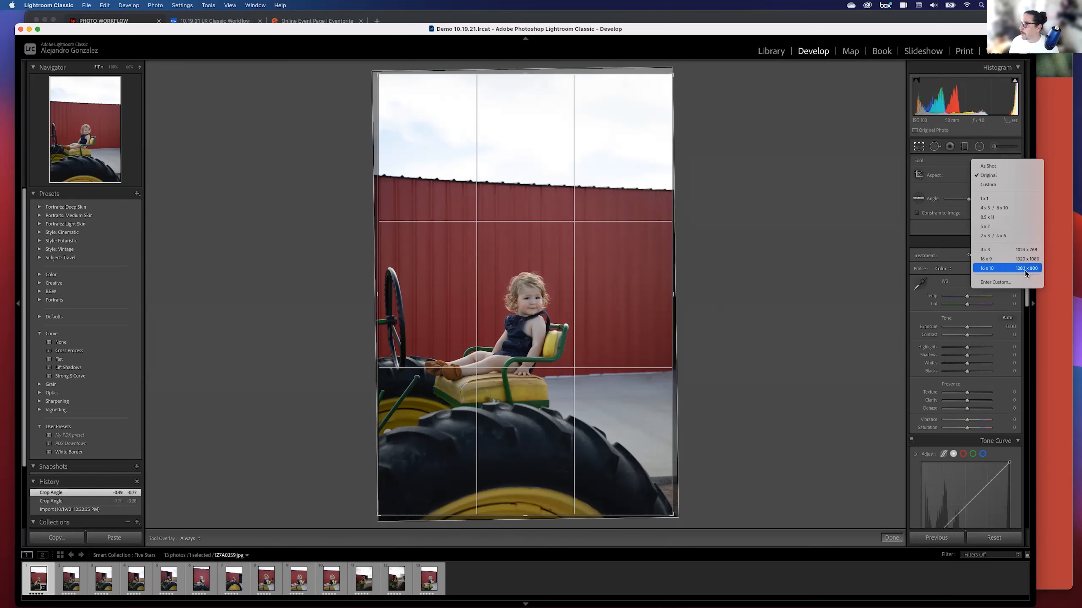
pyautogui.click(1001, 283)
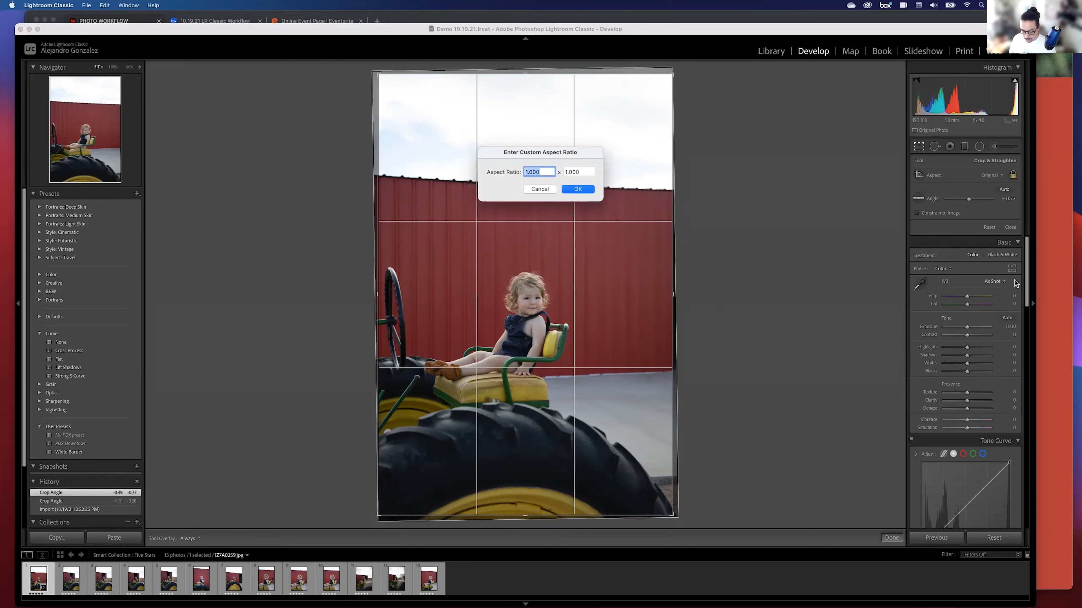
pyautogui.write('13')
pyautogui.press('Tab')
pyautogui.write('19')
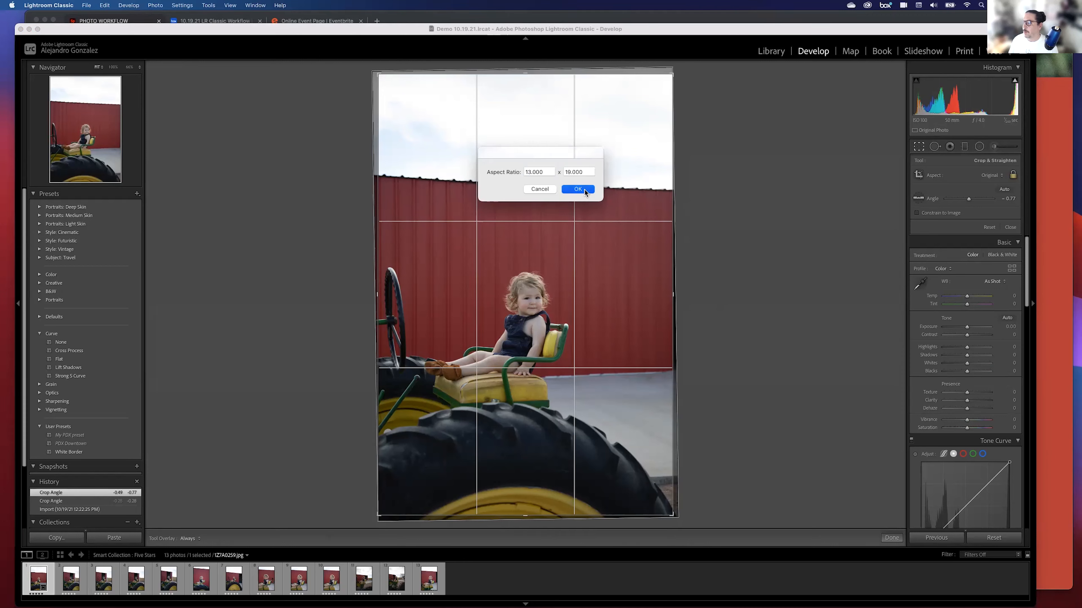
pyautogui.click(584, 189)
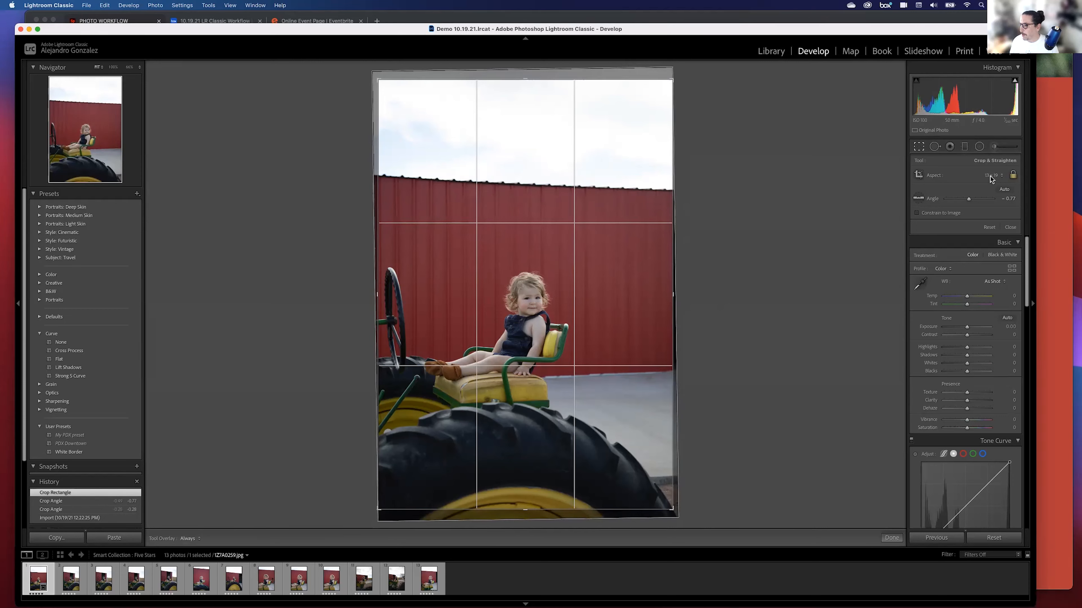
# - Unlock the crop's aspect ratio, trim the sky with a freeform crop, and reposition the photo inside the frame
pyautogui.moveTo(672, 80); pyautogui.dragTo(721, 93)
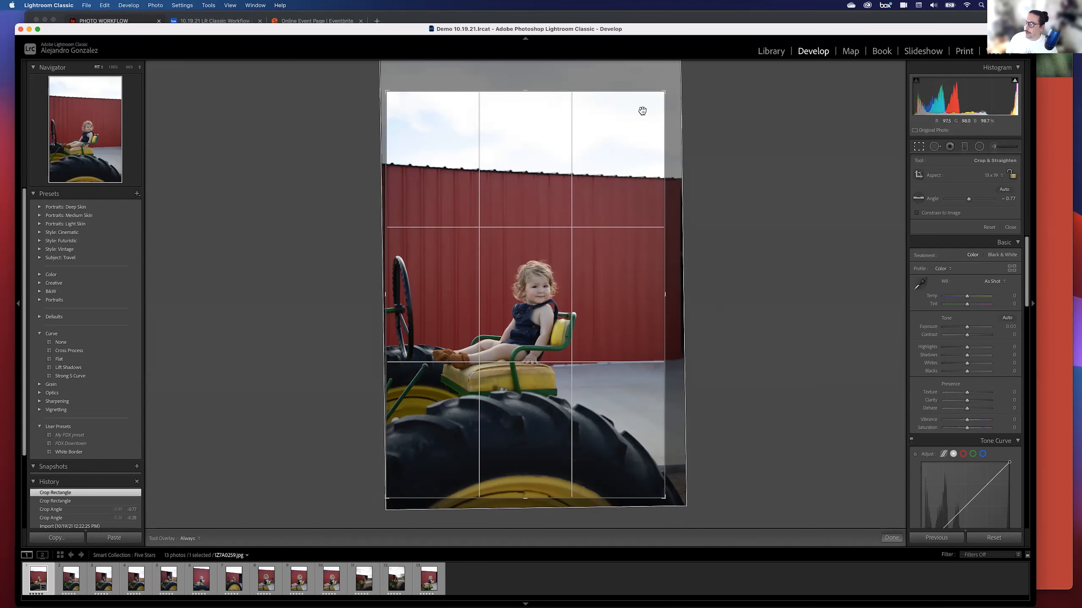
pyautogui.moveTo(664, 91); pyautogui.dragTo(720, 63)
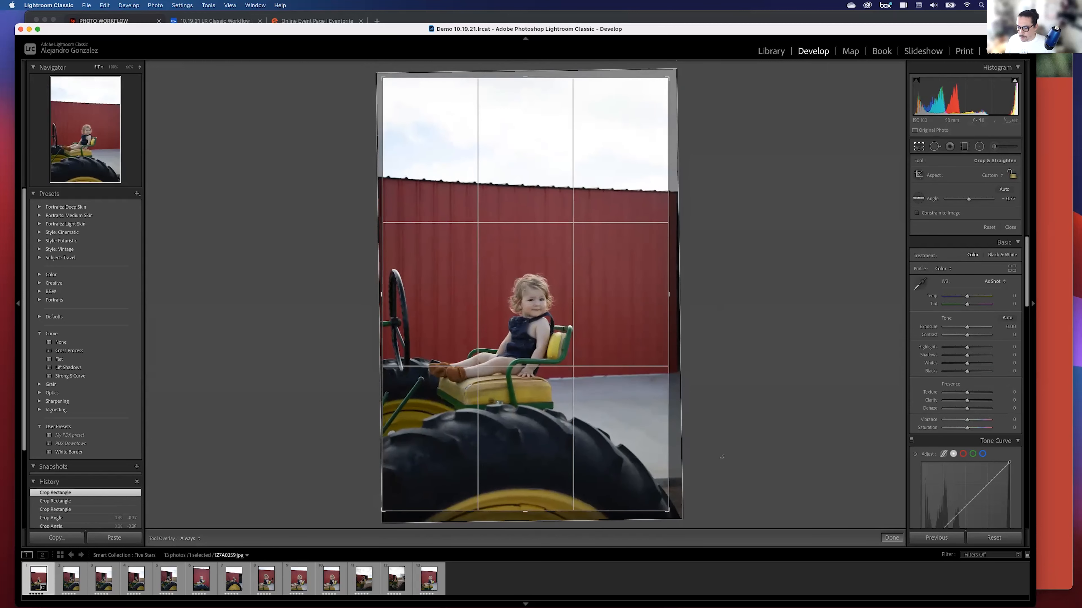
pyautogui.moveTo(522, 80); pyautogui.dragTo(527, 110)
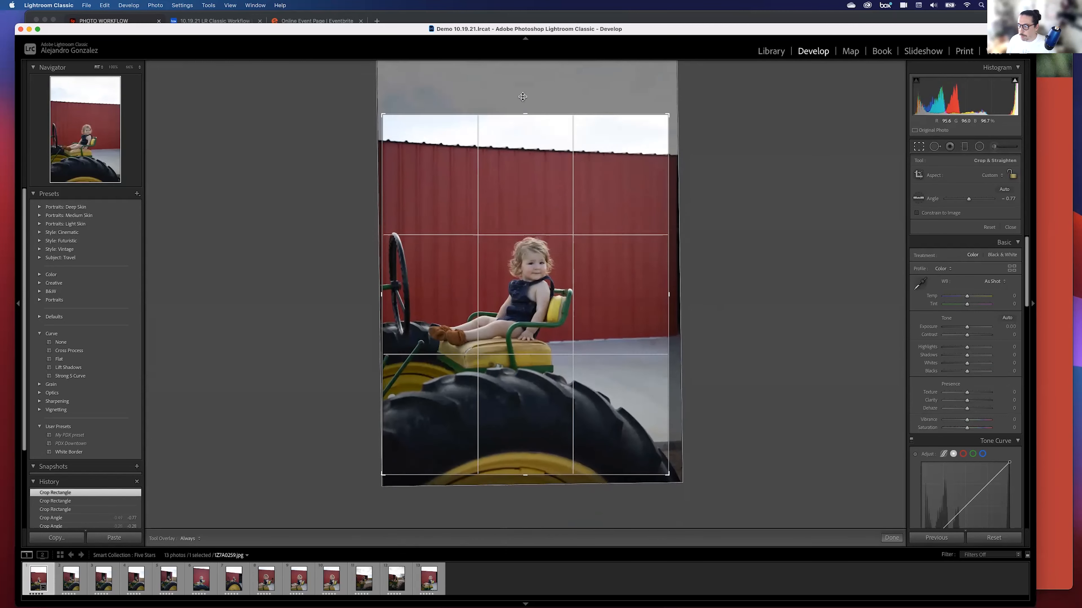
pyautogui.moveTo(380, 99); pyautogui.dragTo(388, 115)
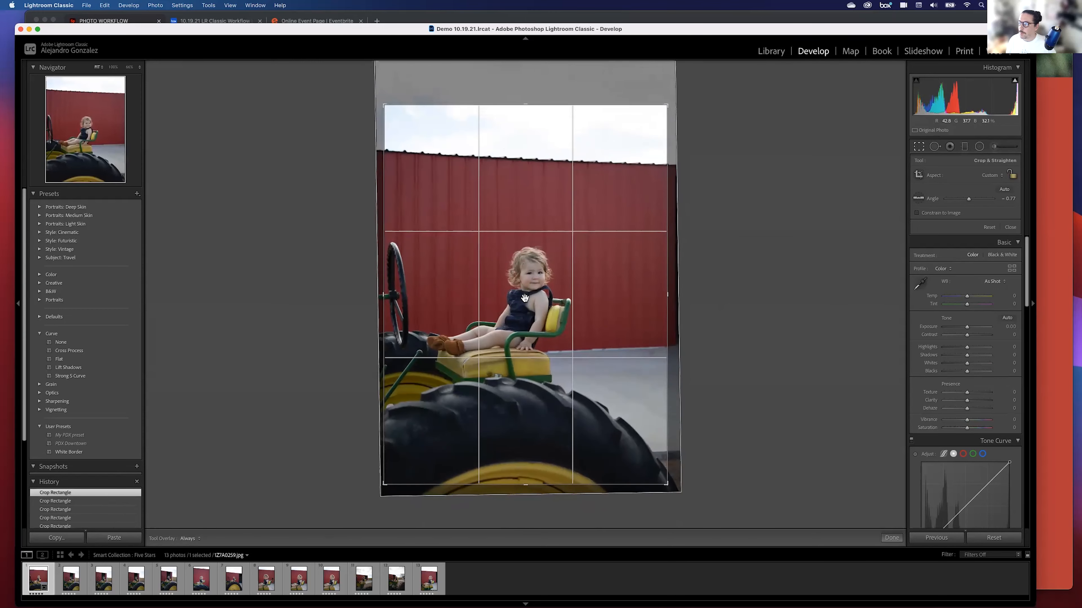
pyautogui.moveTo(498, 296); pyautogui.dragTo(565, 294)
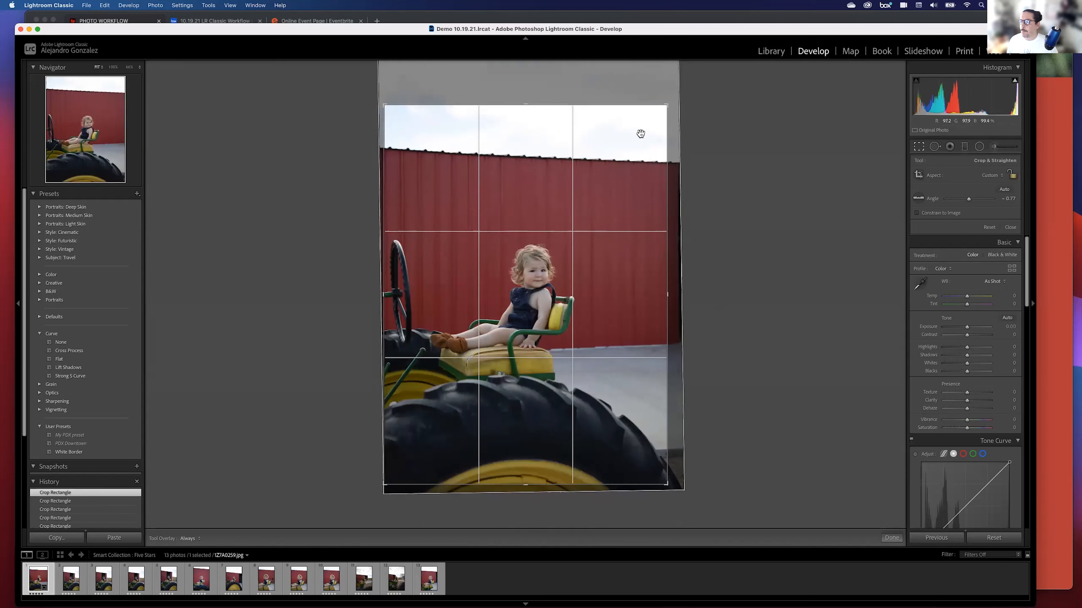
# - Reset the crop angle to 0.00 and level the photo along the barn's roofline with the Straighten tool
pyautogui.doubleClick(934, 200)
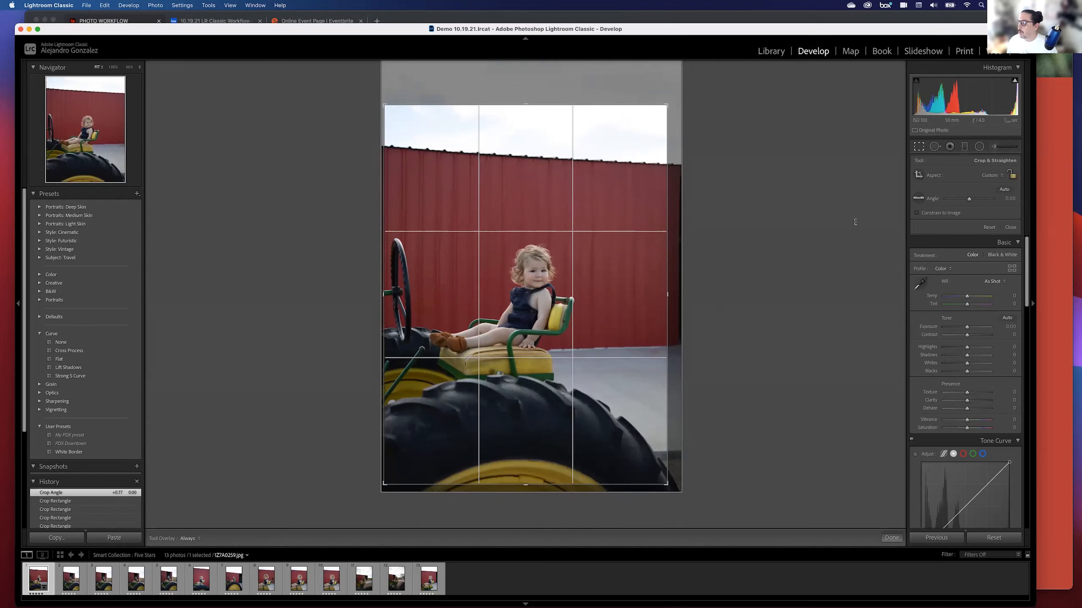
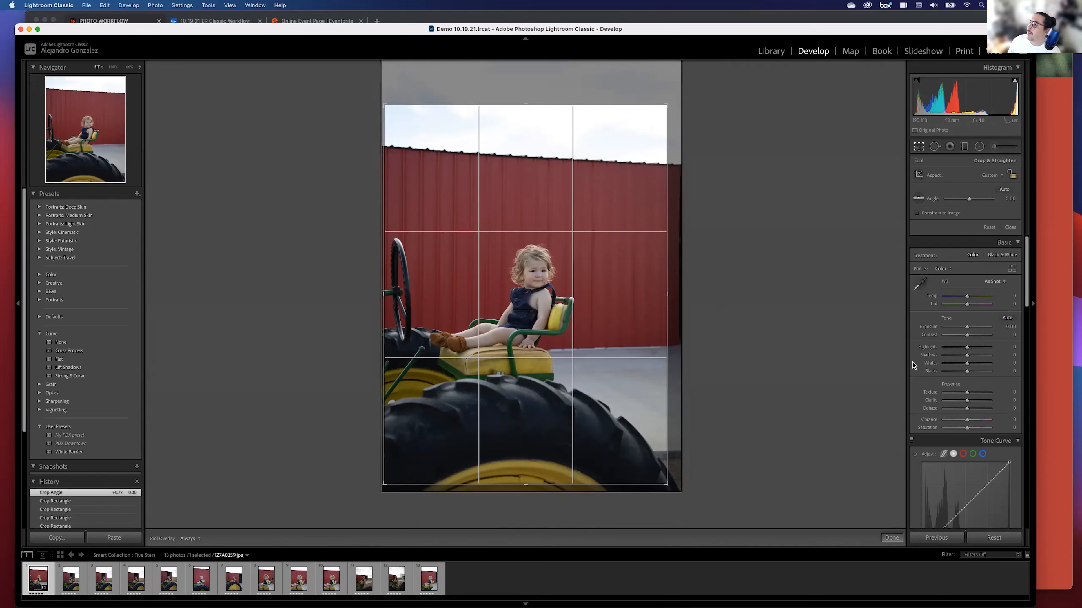
pyautogui.click(919, 204)
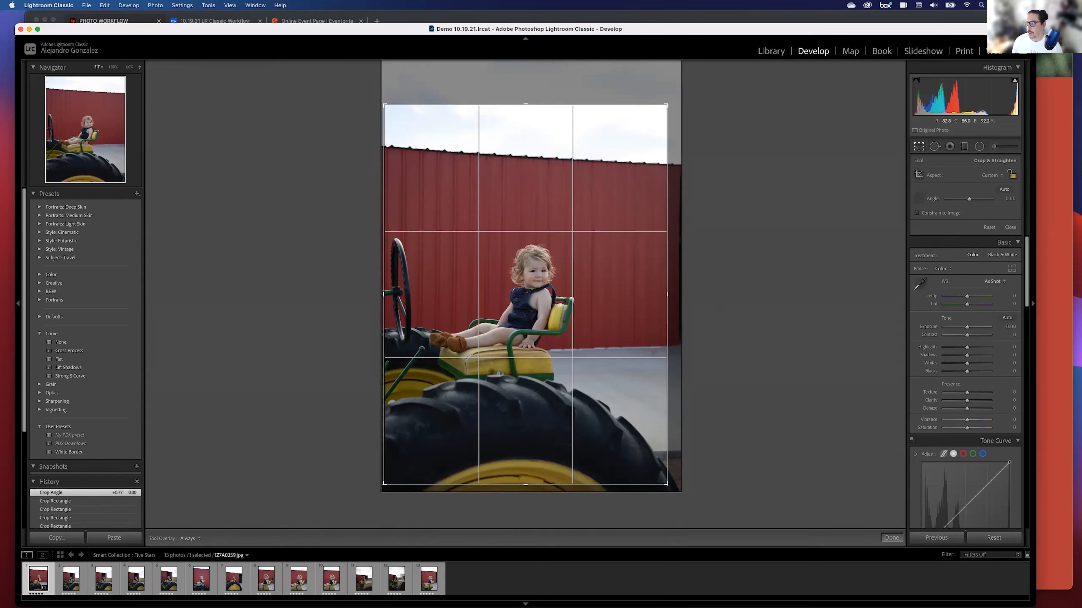
pyautogui.moveTo(670, 162); pyautogui.dragTo(676, 165)
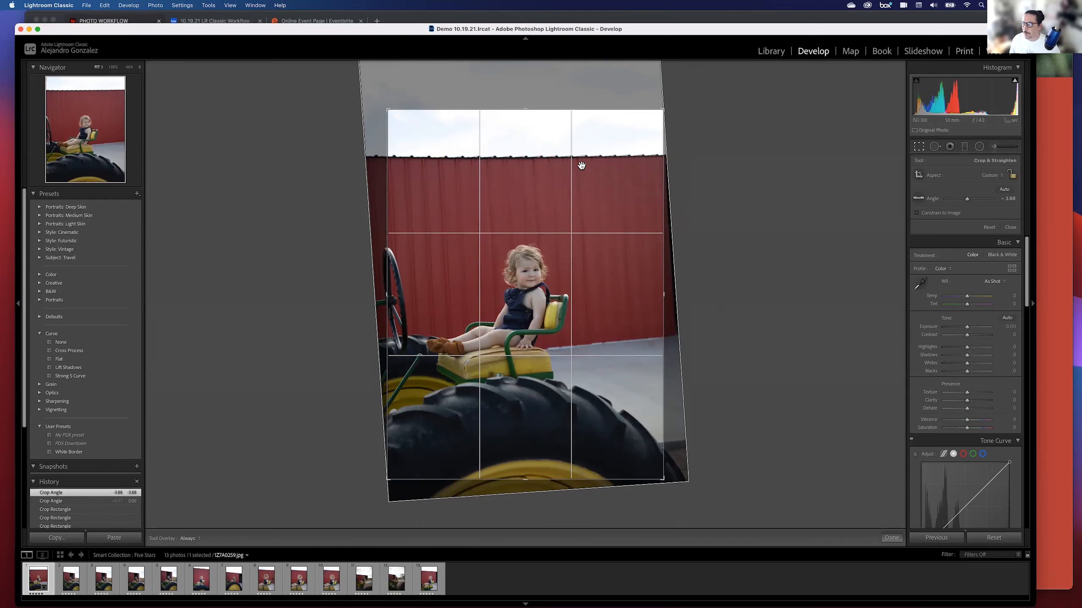
# - Straighten the photo along a vertical seam of the red wall, shift it within the frame, and apply the crop
pyautogui.click(917, 198)
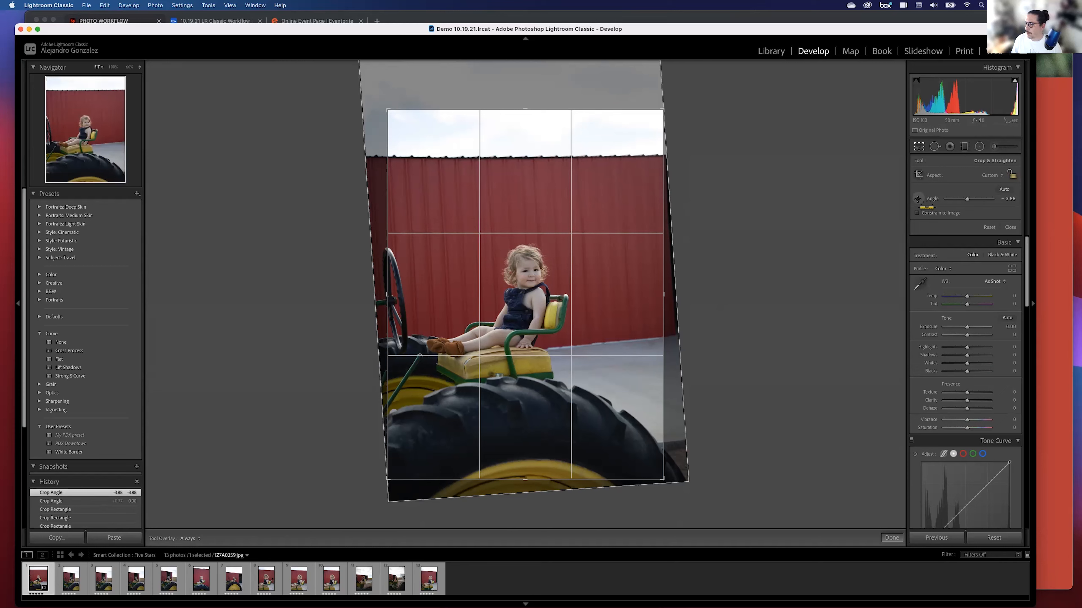
pyautogui.moveTo(590, 157); pyautogui.dragTo(602, 347)
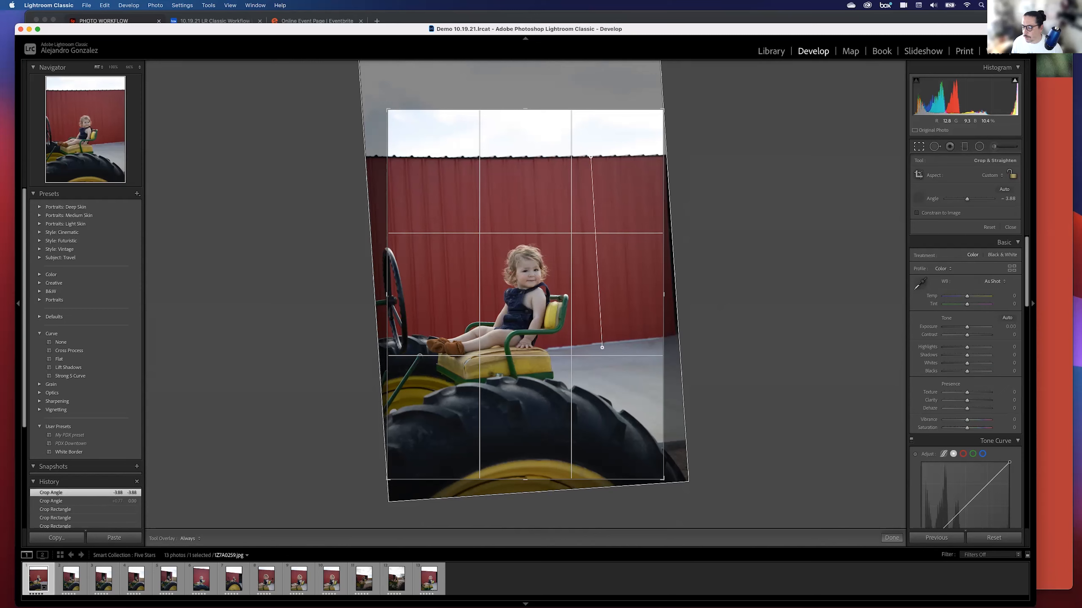
pyautogui.moveTo(601, 347); pyautogui.dragTo(601, 347)
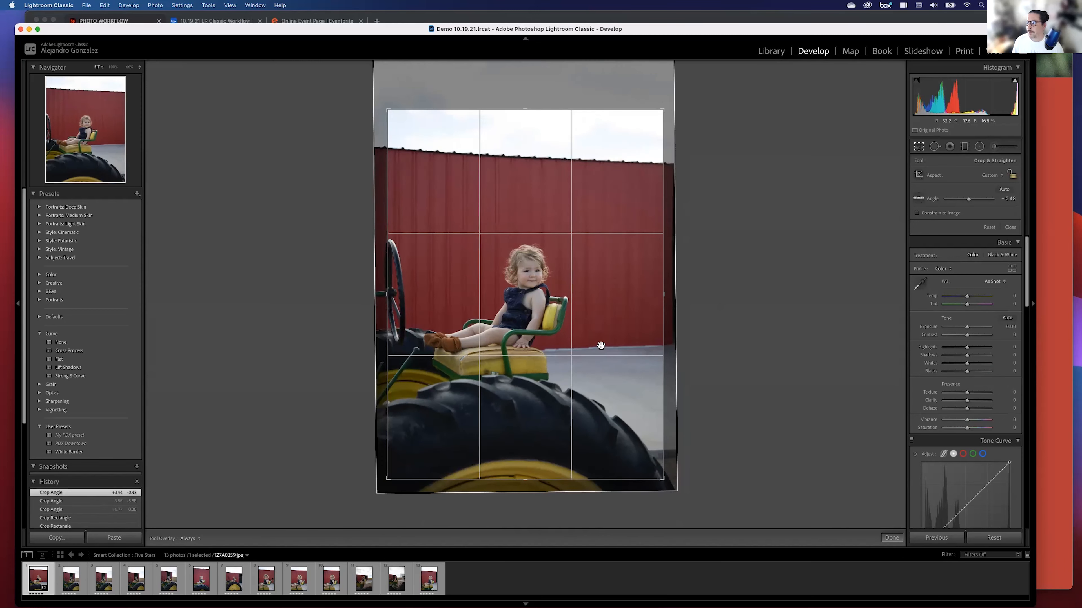
pyautogui.moveTo(561, 304); pyautogui.dragTo(540, 310)
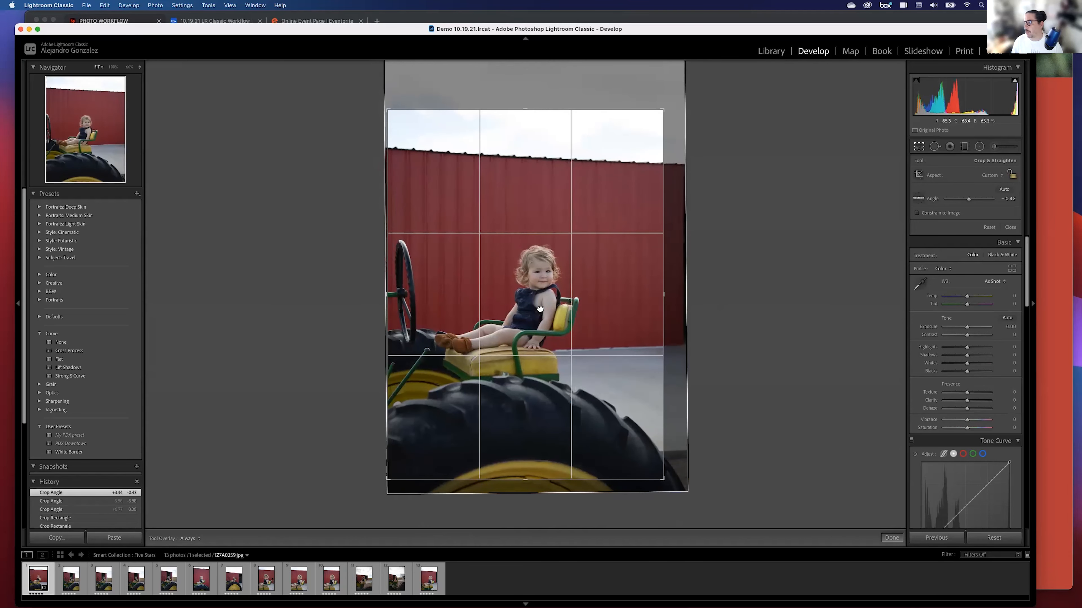
pyautogui.press('Return')
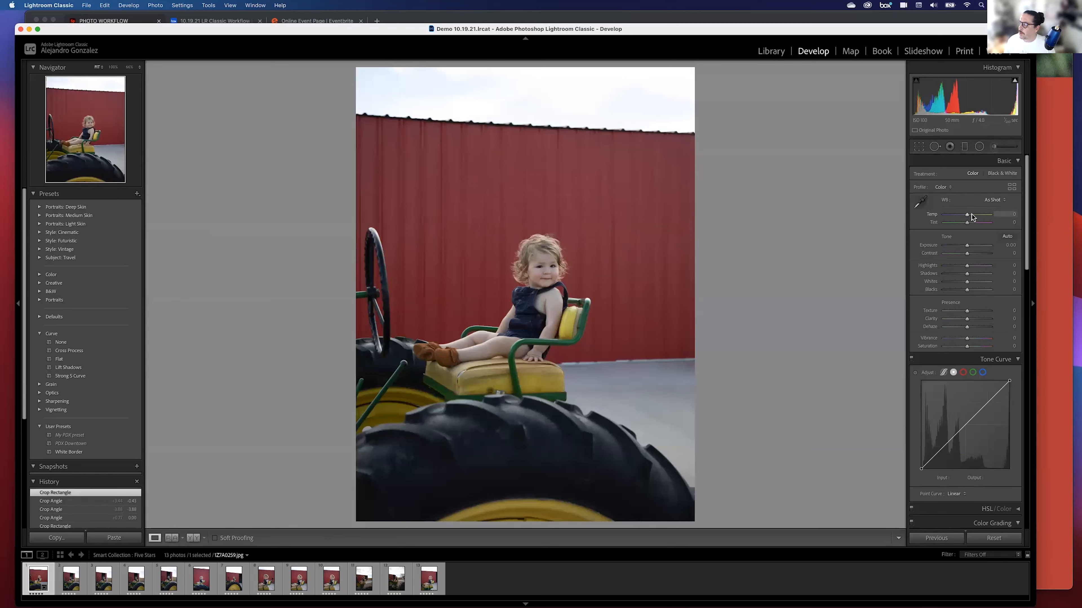
# - Try a white balance temperature of +23 and a tint shift, resetting each adjustment to 0
pyautogui.moveTo(966, 217); pyautogui.dragTo(960, 216)
pyautogui.doubleClick(932, 214)
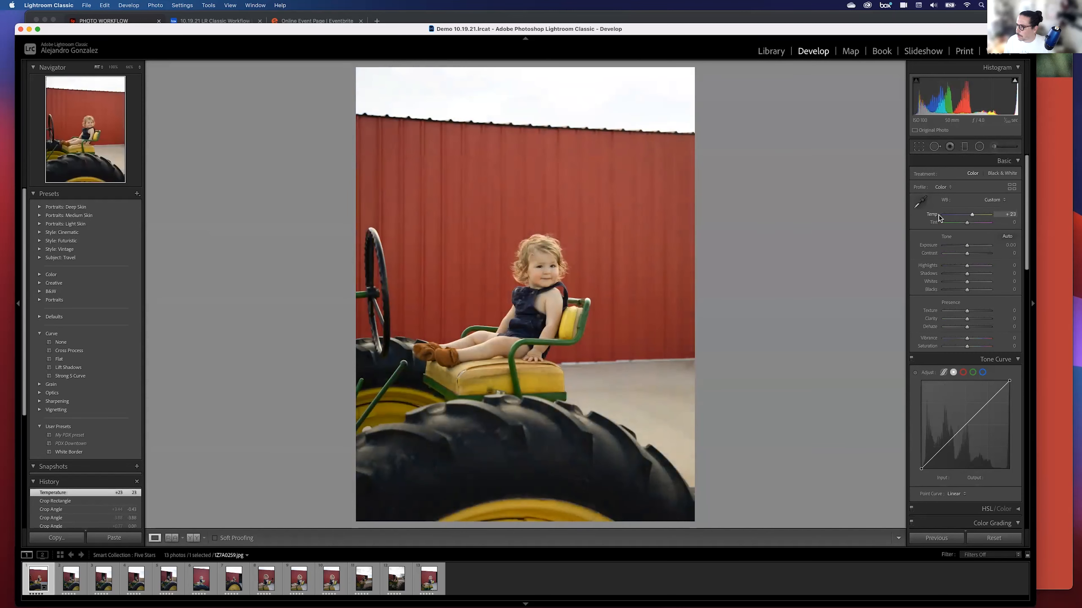
pyautogui.moveTo(967, 224); pyautogui.dragTo(970, 222)
pyautogui.doubleClick(932, 223)
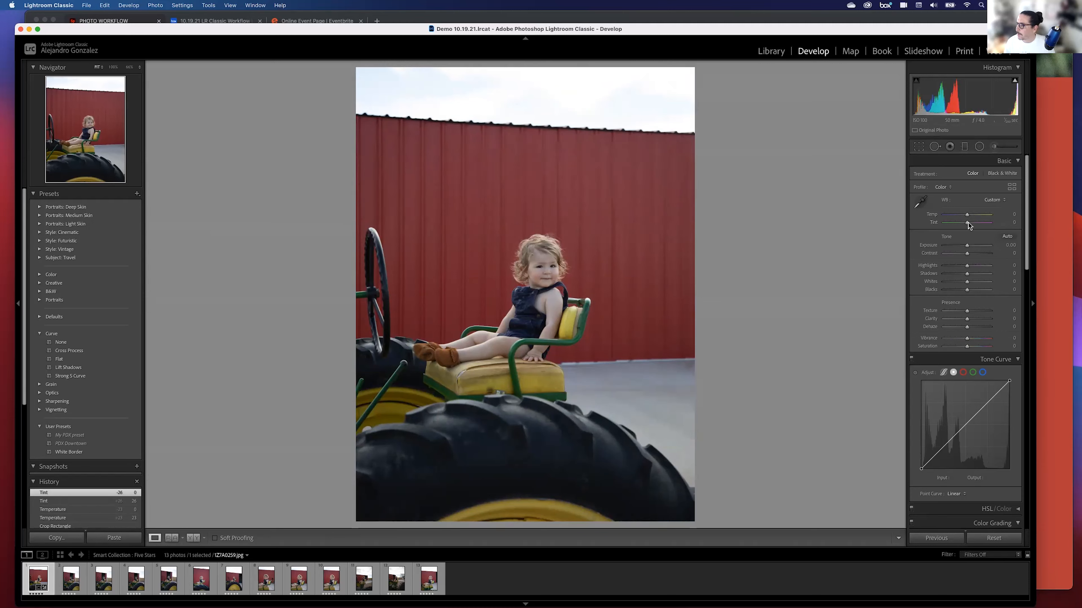
# - Try a temperature of +7 and a tint of +10, and undo both adjustments
pyautogui.moveTo(968, 215); pyautogui.dragTo(969, 214)
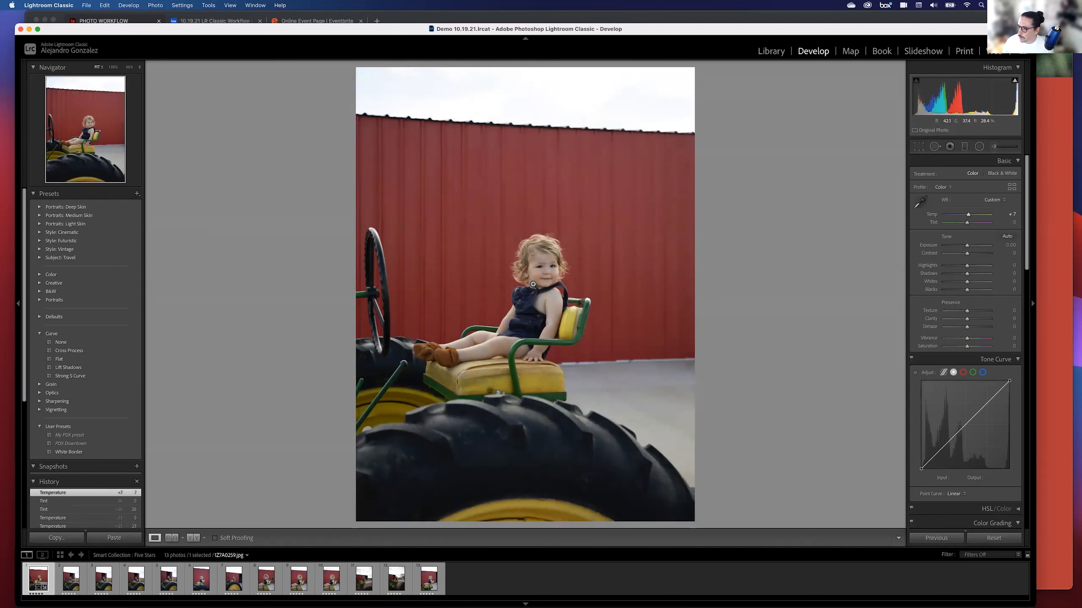
pyautogui.moveTo(968, 223); pyautogui.dragTo(969, 223)
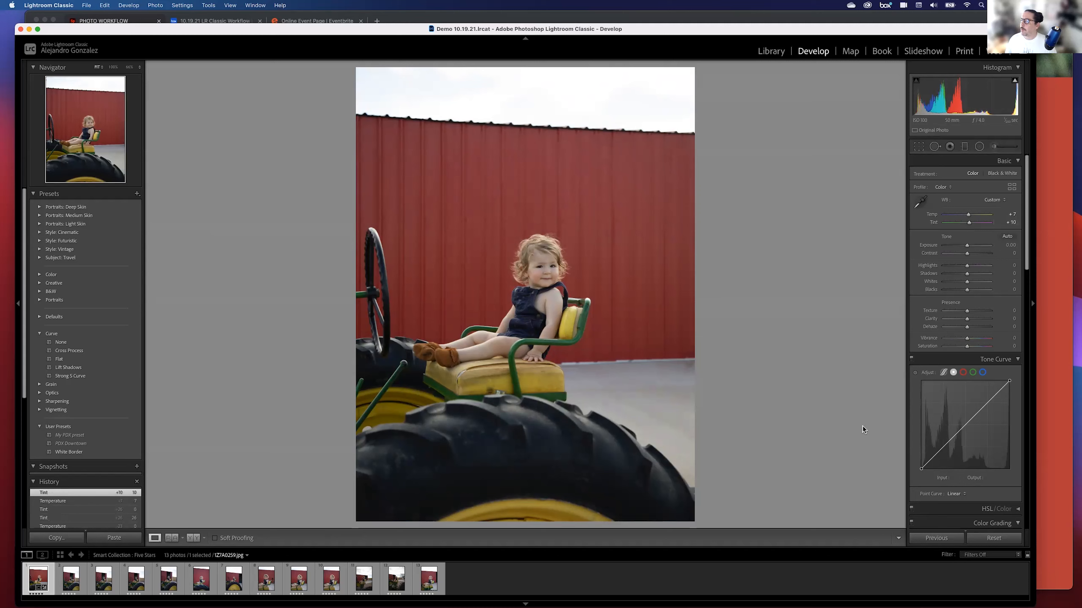
pyautogui.press('super+z')
pyautogui.press('super+z')
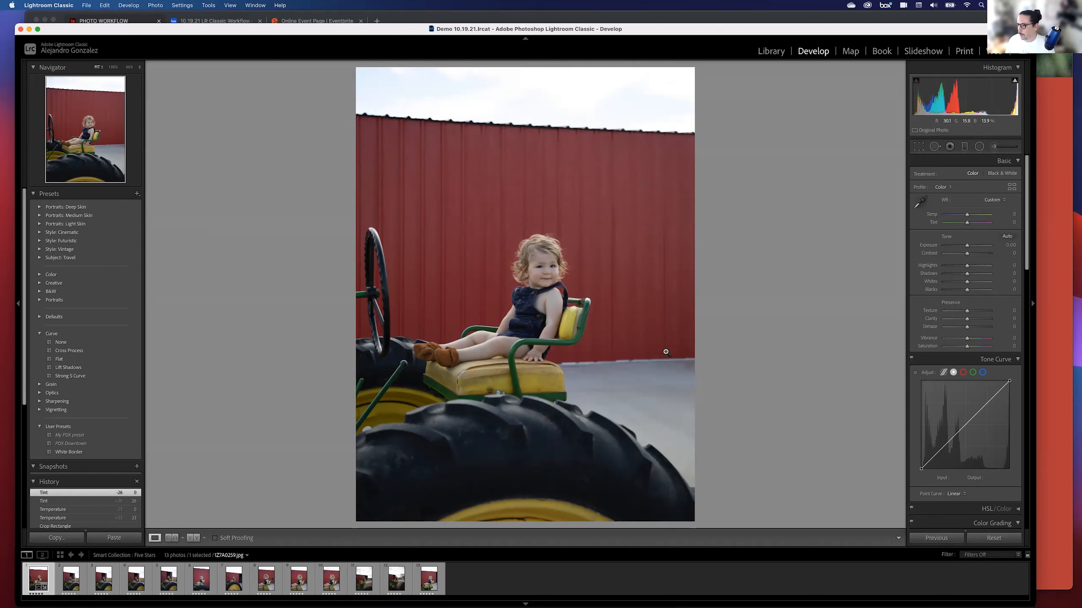
# - Sample a neutral white balance from the concrete ground, and skew the temperature to +43 and the tint to -23
pyautogui.press('w')
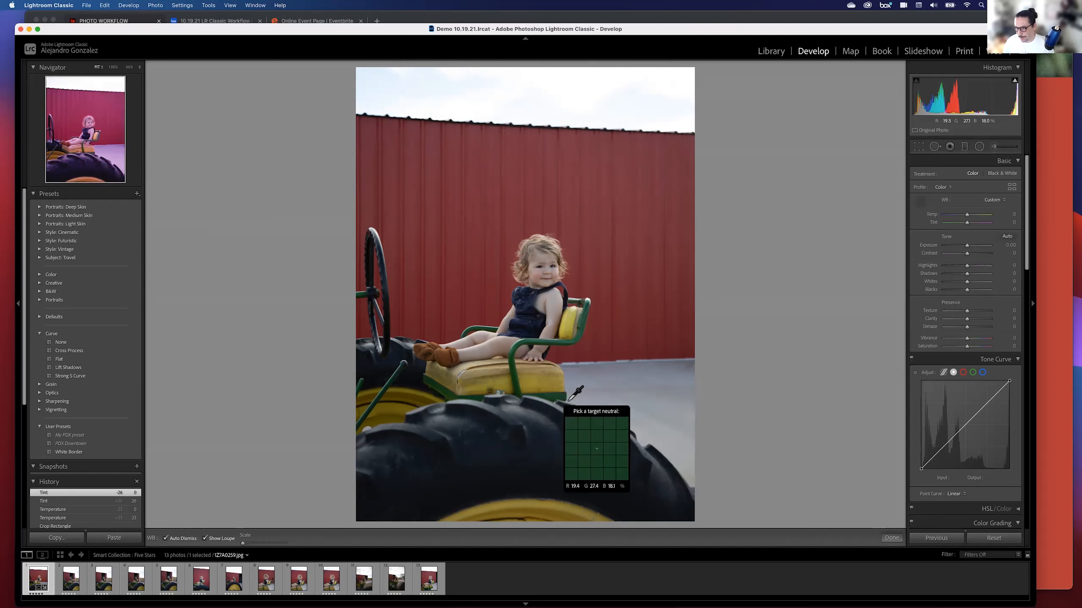
pyautogui.click(638, 394)
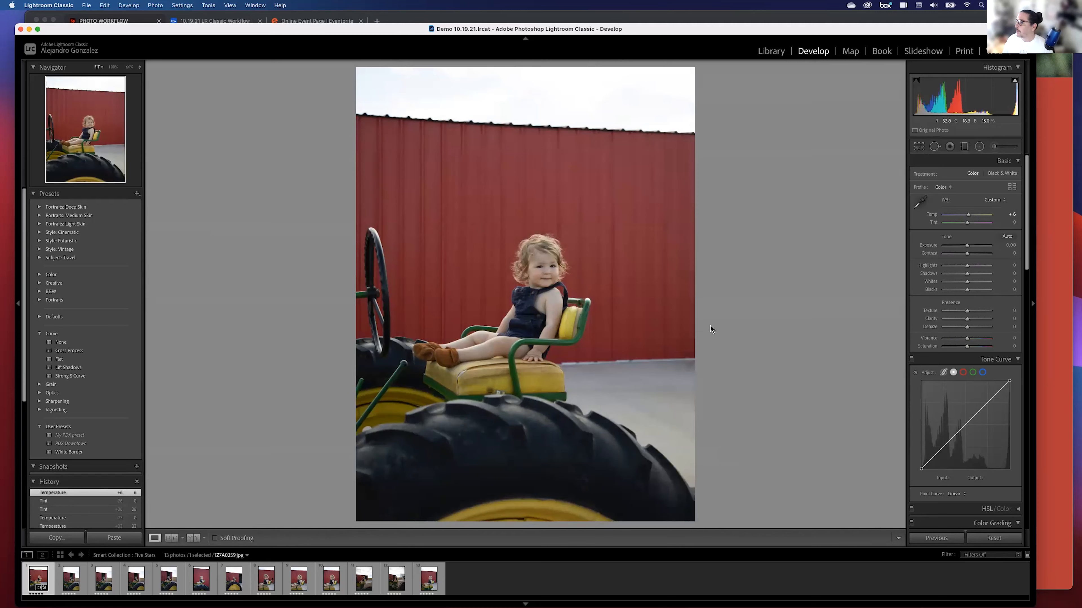
pyautogui.moveTo(968, 214); pyautogui.dragTo(976, 216)
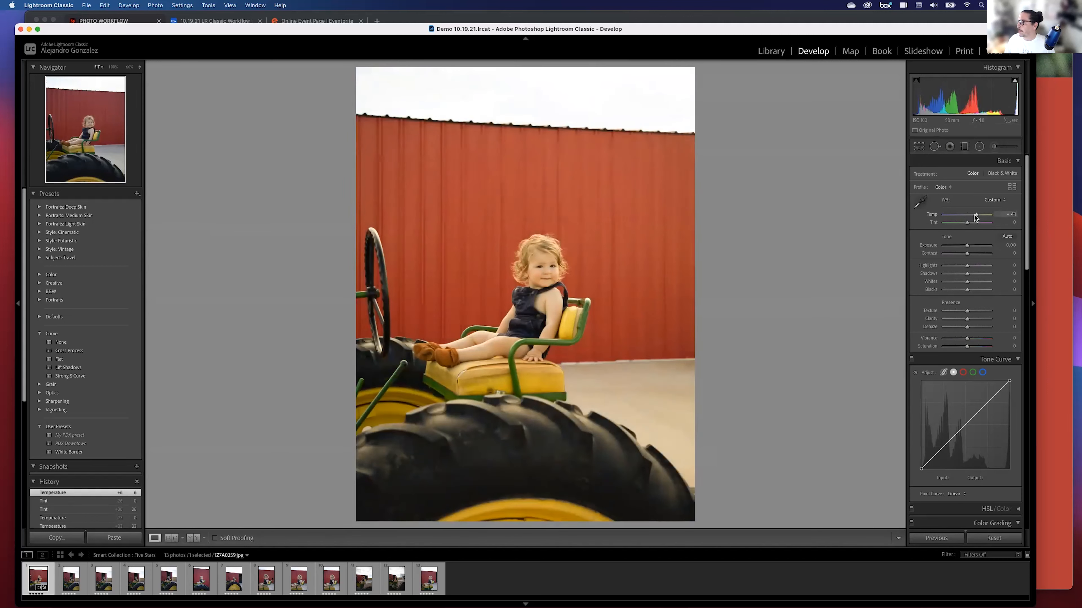
pyautogui.click(961, 224)
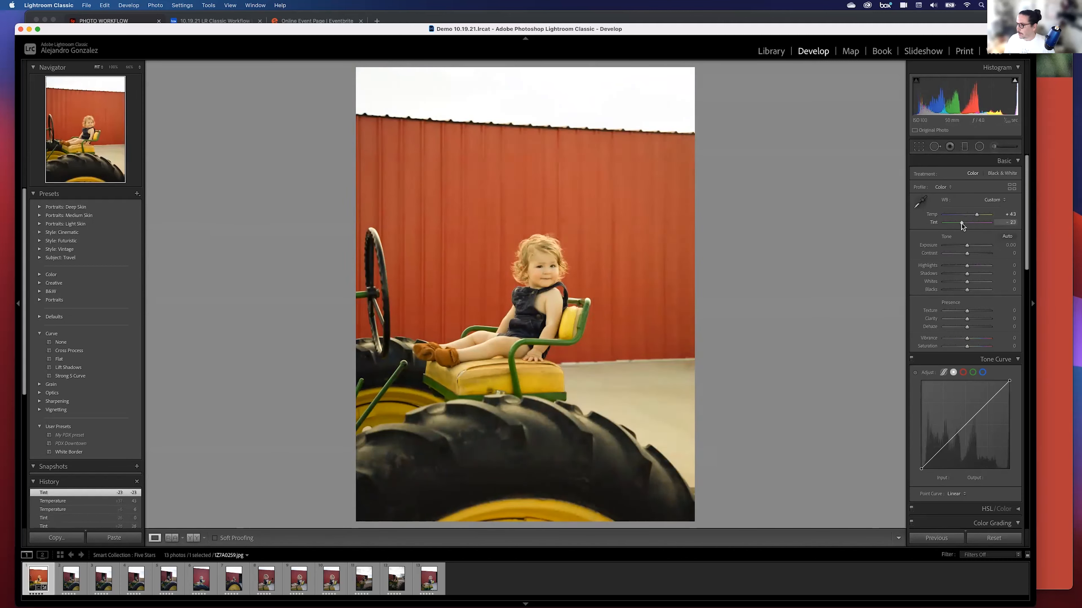
# - Correct the white balance by sampling the concrete ground behind the tire as the neutral target with the White Balance Selector
pyautogui.press('w')
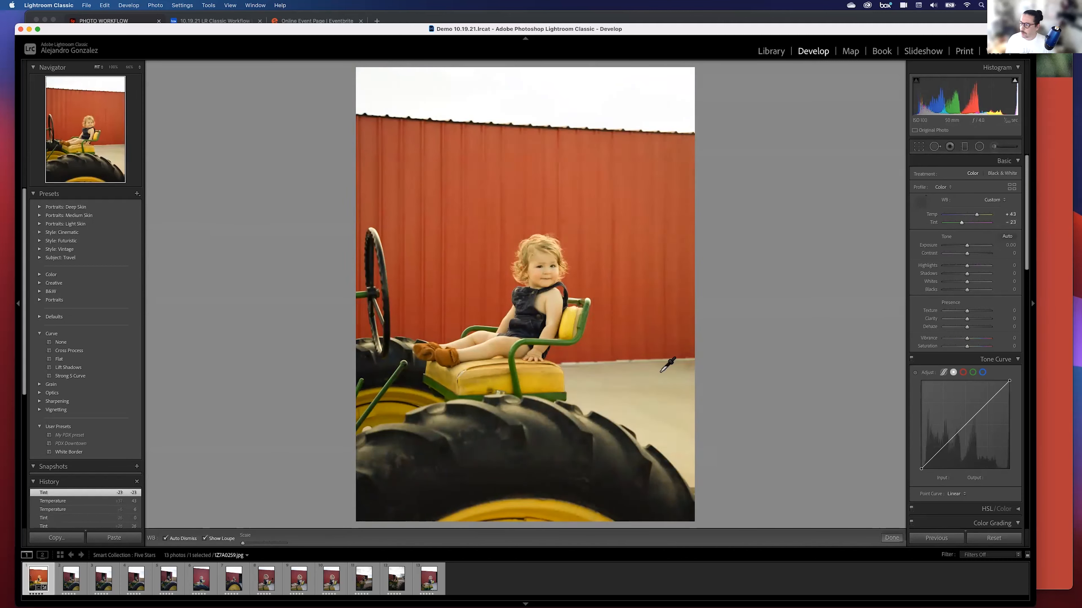
pyautogui.click(629, 404)
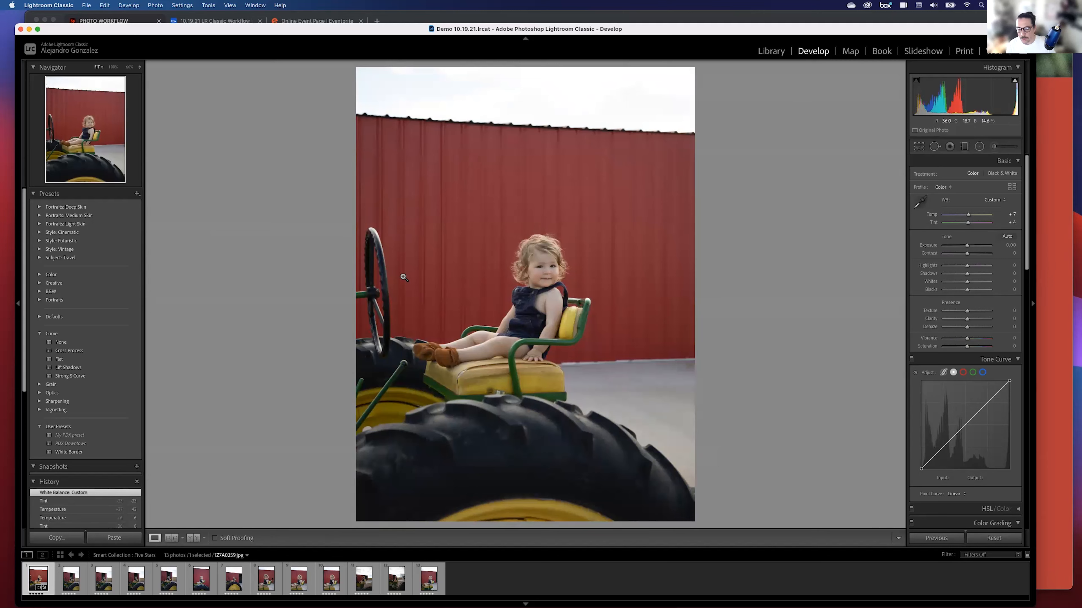
pyautogui.press('w')
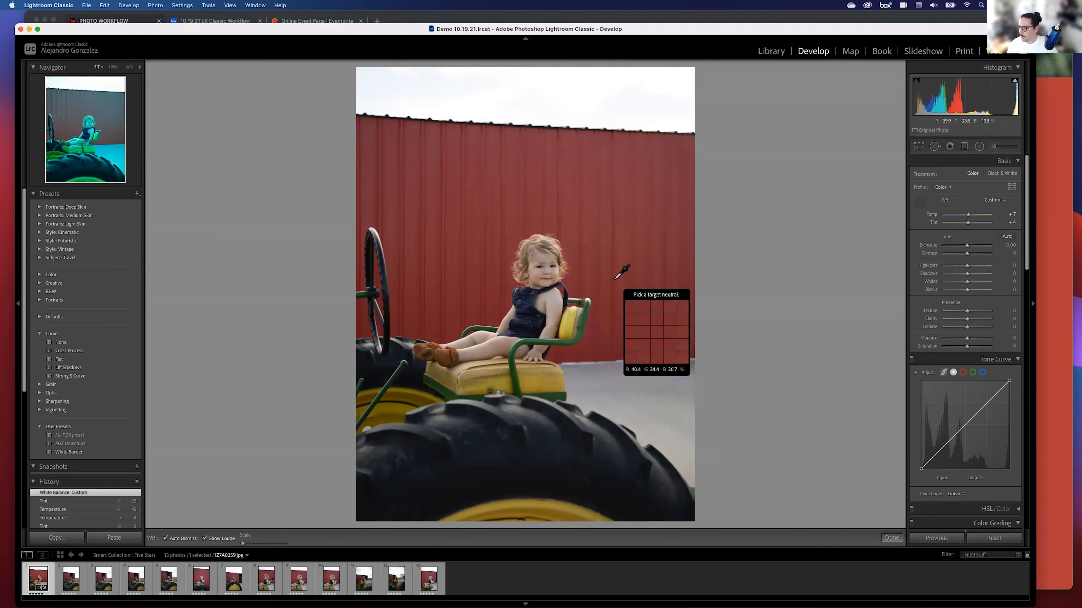
pyautogui.press('Escape')
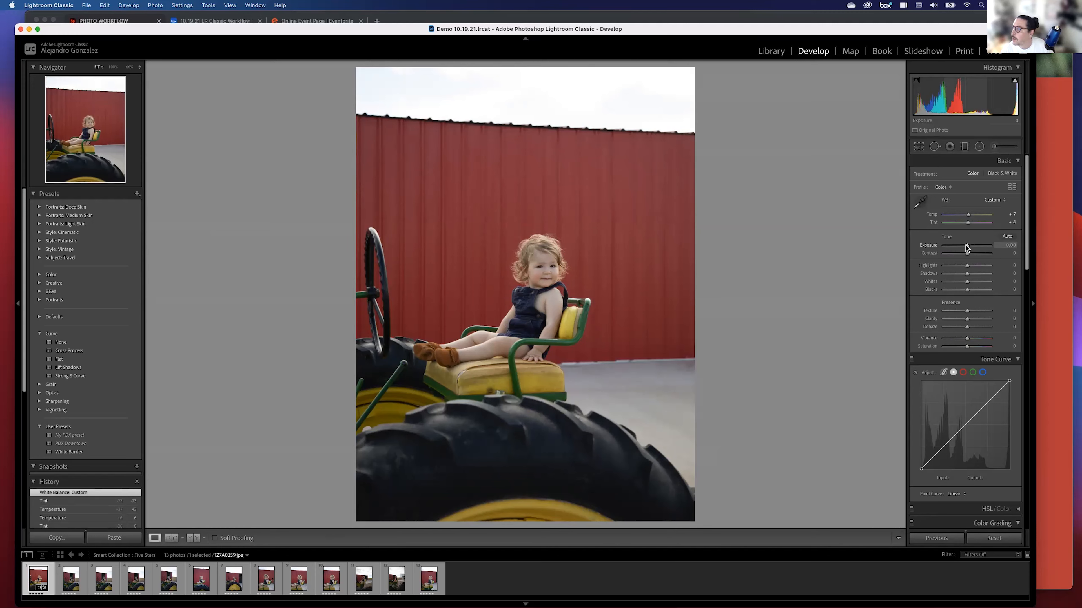
# - Try darker and brighter exposures on the photo, and set the exposure to +0.15
pyautogui.moveTo(966, 246); pyautogui.dragTo(958, 246)
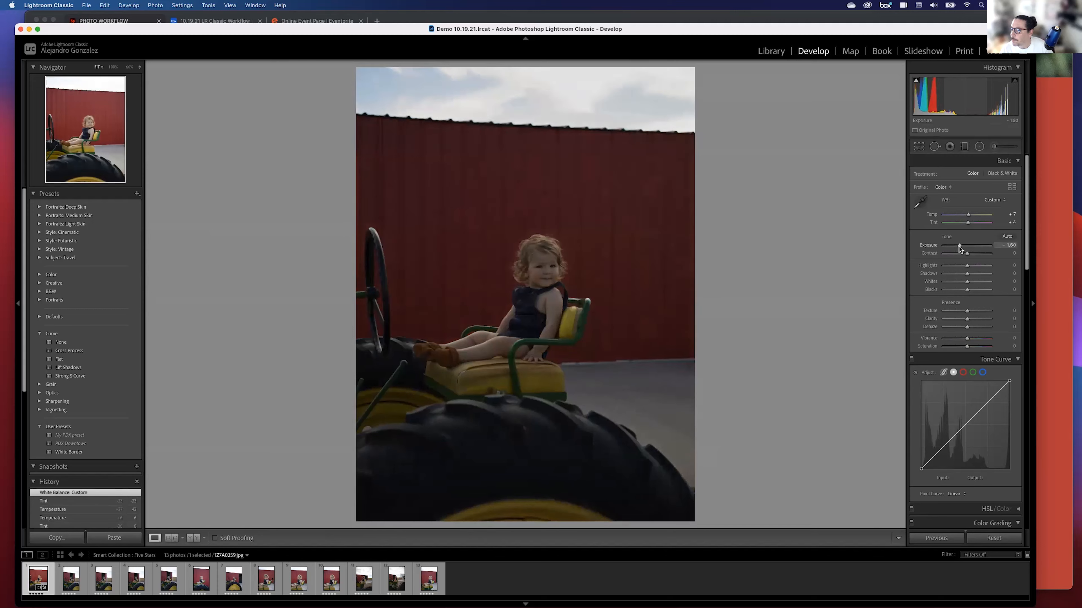
pyautogui.moveTo(959, 245); pyautogui.dragTo(967, 248)
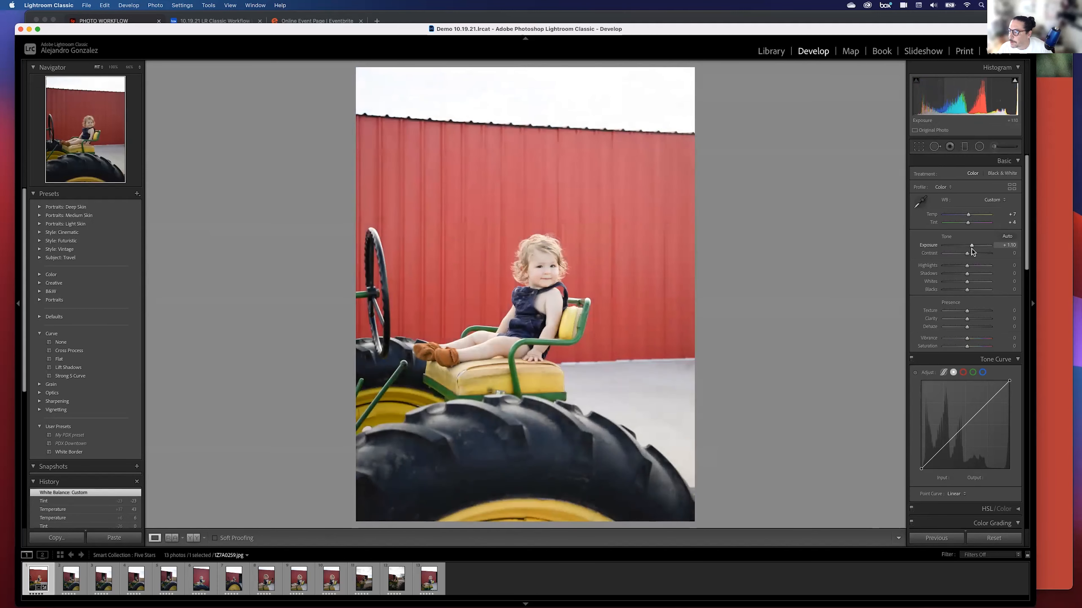
pyautogui.moveTo(971, 248); pyautogui.dragTo(969, 248)
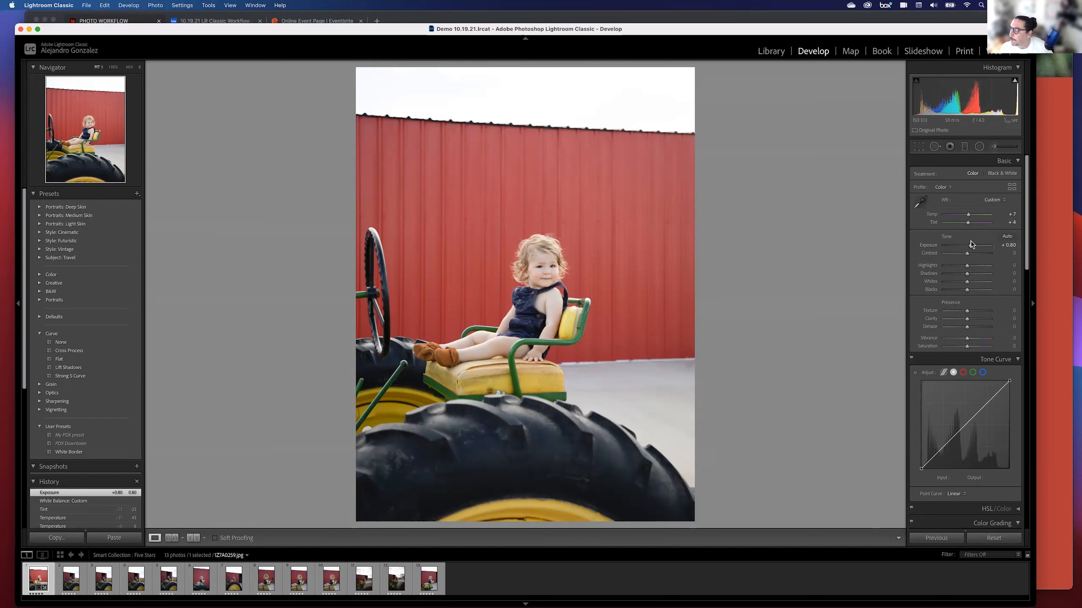
pyautogui.moveTo(970, 245); pyautogui.dragTo(967, 245)
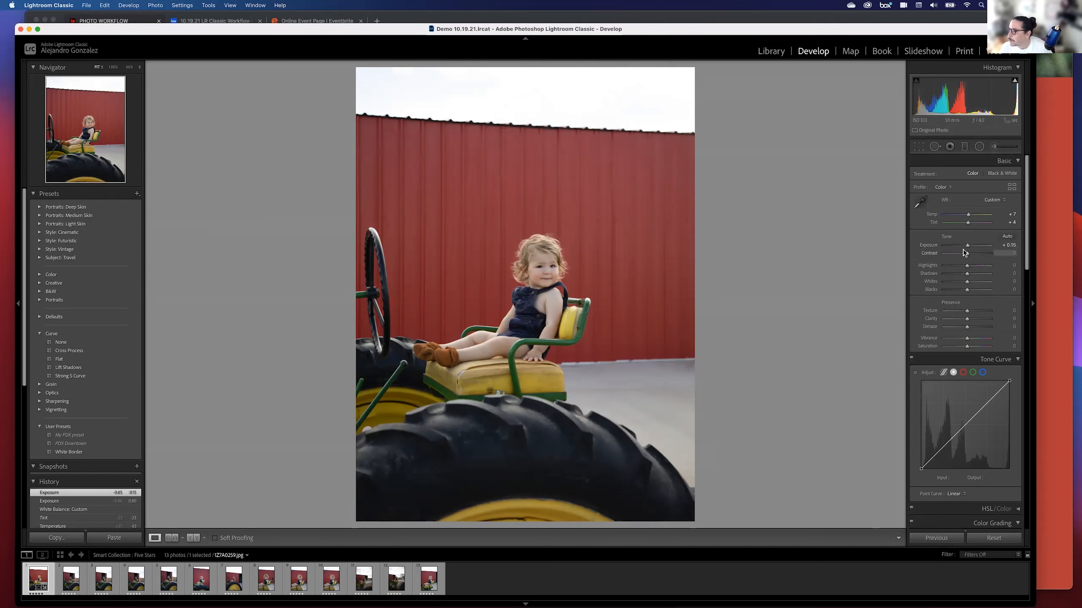
# - Brighten the tractor photo to an exposure of +0.95, and try a contrast of +42 before resetting the contrast
pyautogui.moveTo(967, 246); pyautogui.dragTo(970, 245)
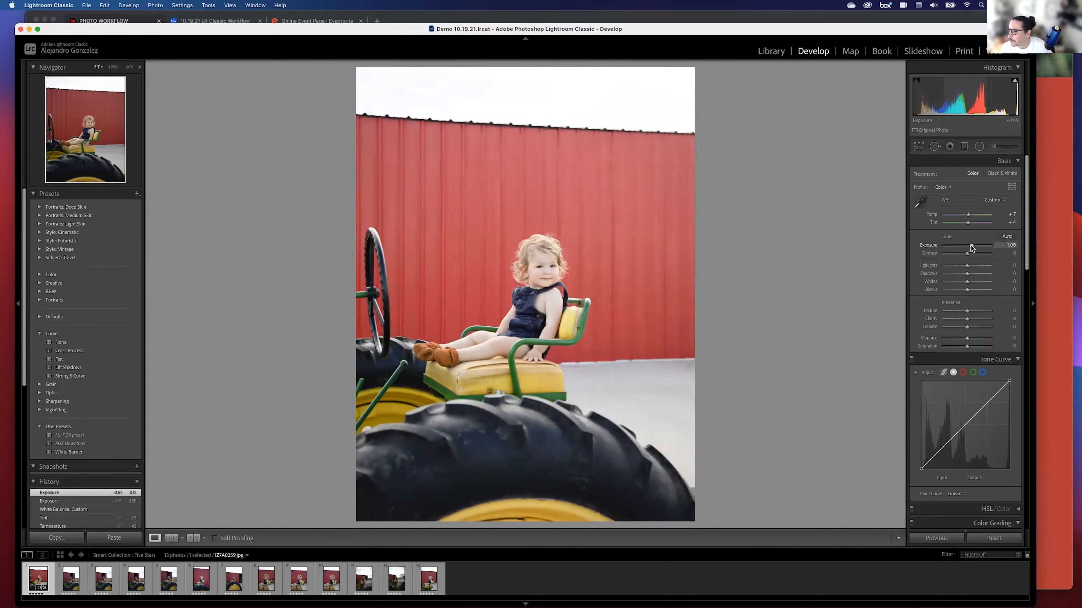
pyautogui.moveTo(970, 245); pyautogui.dragTo(969, 245)
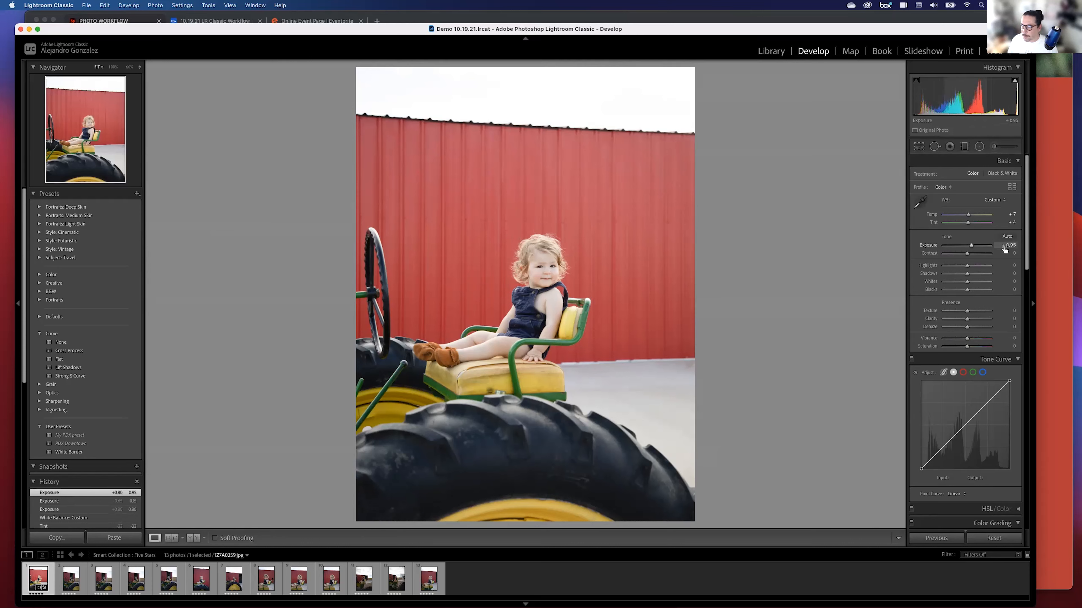
pyautogui.moveTo(966, 254)
pyautogui.mouseDown()
pyautogui.moveTo(956, 254)
pyautogui.moveTo(987, 254)
pyautogui.moveTo(976, 254)
pyautogui.mouseUp()
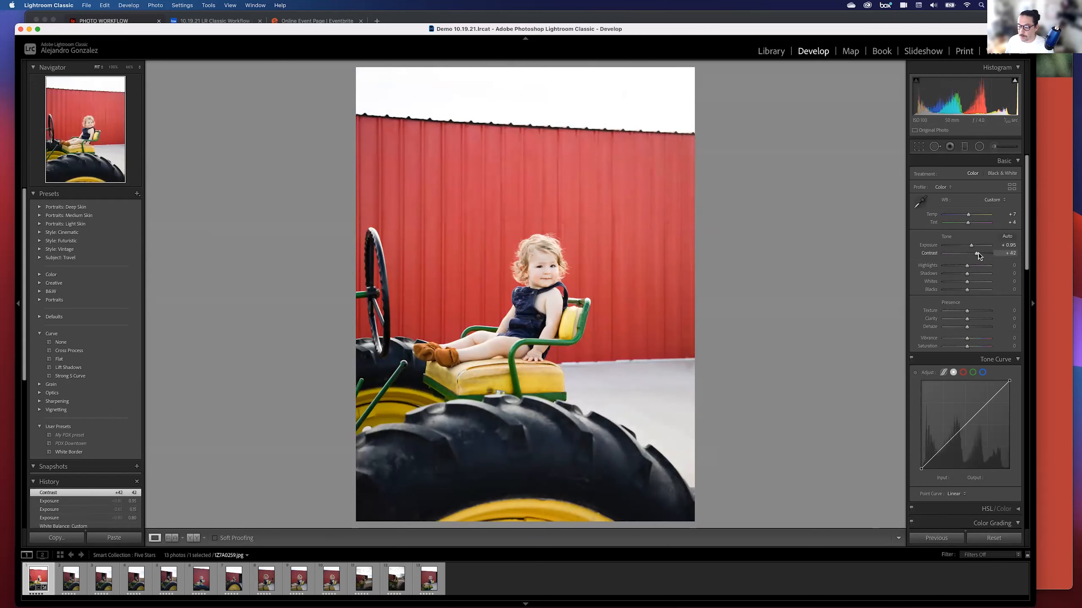
pyautogui.doubleClick(929, 254)
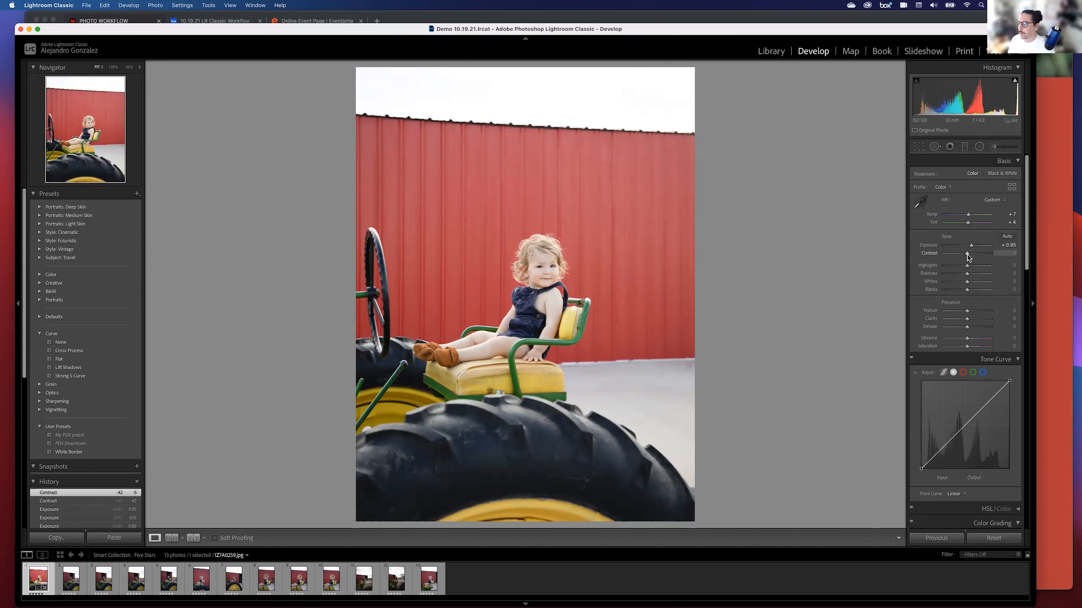
# - Check the child's face and shoulder up close, try highlights of -46 and -100, and reset the highlights
pyautogui.click(553, 274)
pyautogui.moveTo(388, 206); pyautogui.dragTo(404, 270)
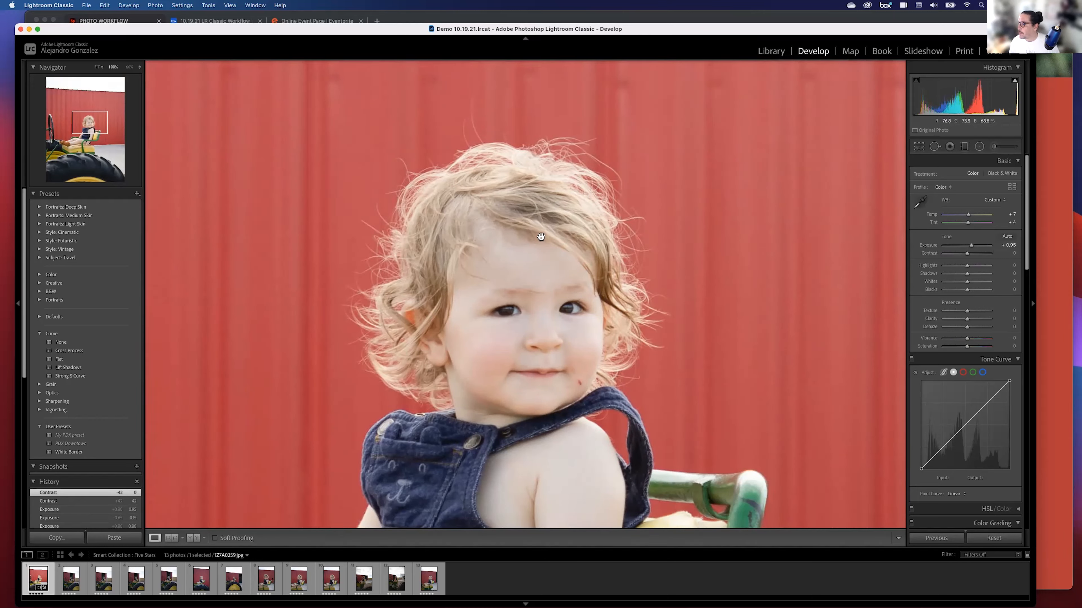
pyautogui.click(614, 264)
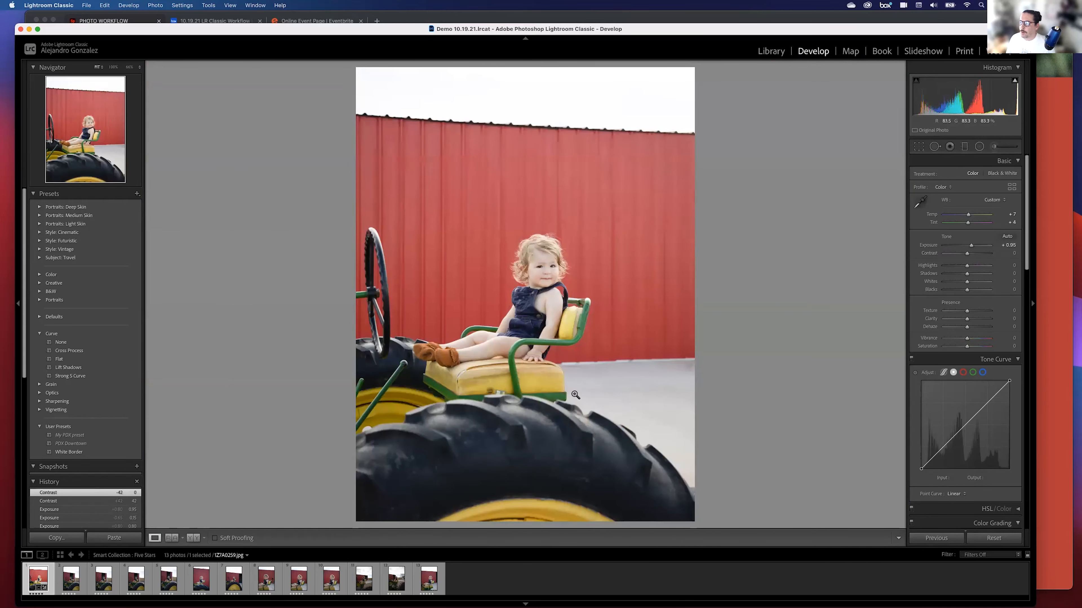
pyautogui.click(574, 303)
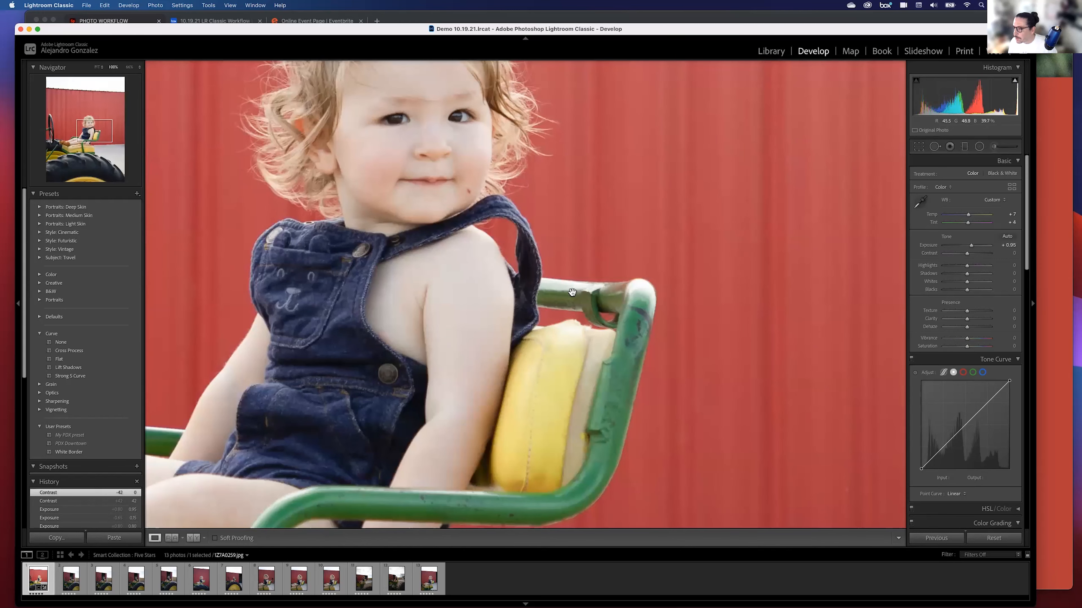
pyautogui.moveTo(531, 214); pyautogui.dragTo(539, 327)
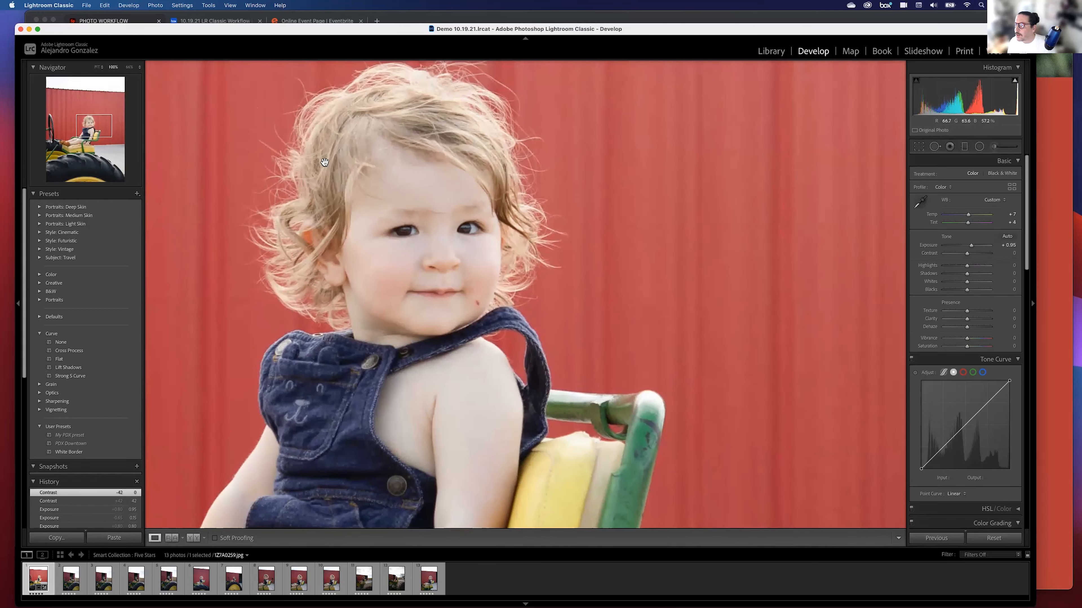
pyautogui.moveTo(966, 267)
pyautogui.mouseDown()
pyautogui.moveTo(934, 270)
pyautogui.moveTo(966, 271)
pyautogui.moveTo(956, 270)
pyautogui.mouseUp()
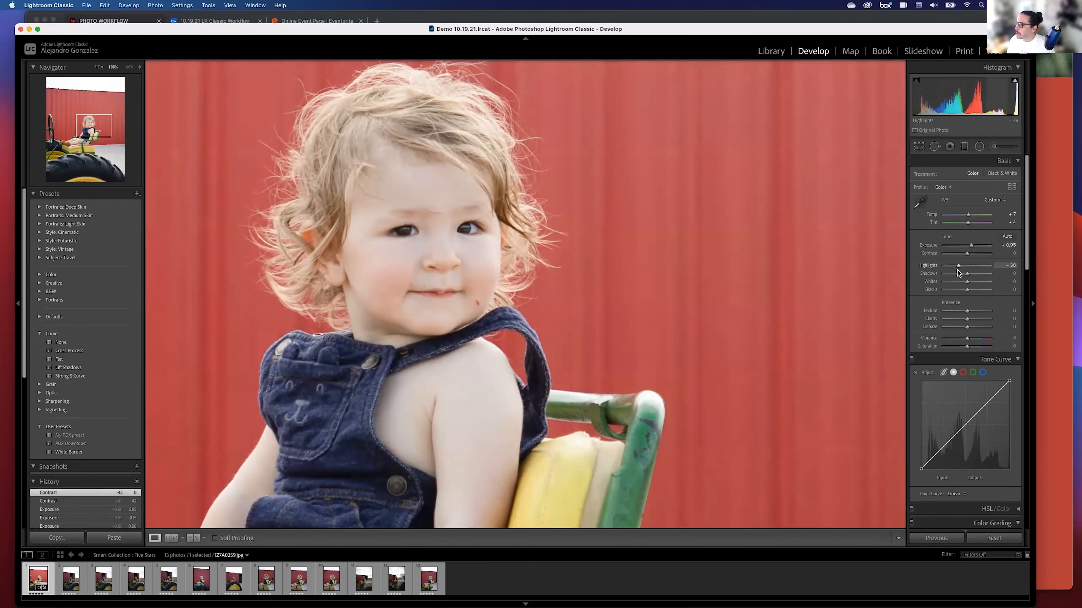
pyautogui.click(672, 264)
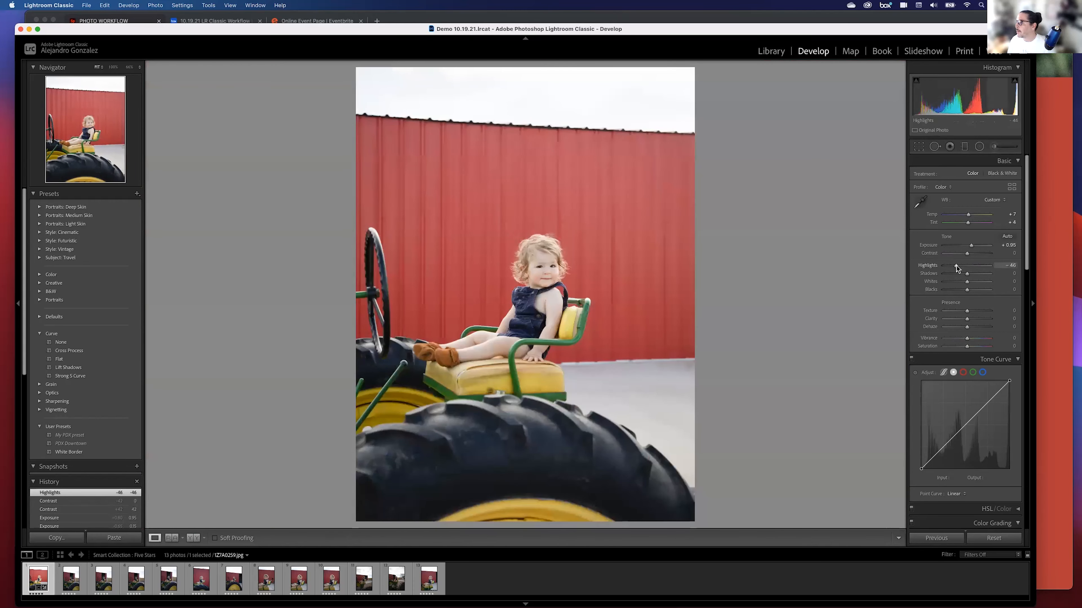
pyautogui.moveTo(954, 266)
pyautogui.mouseDown()
pyautogui.moveTo(939, 269)
pyautogui.moveTo(955, 267)
pyautogui.mouseUp()
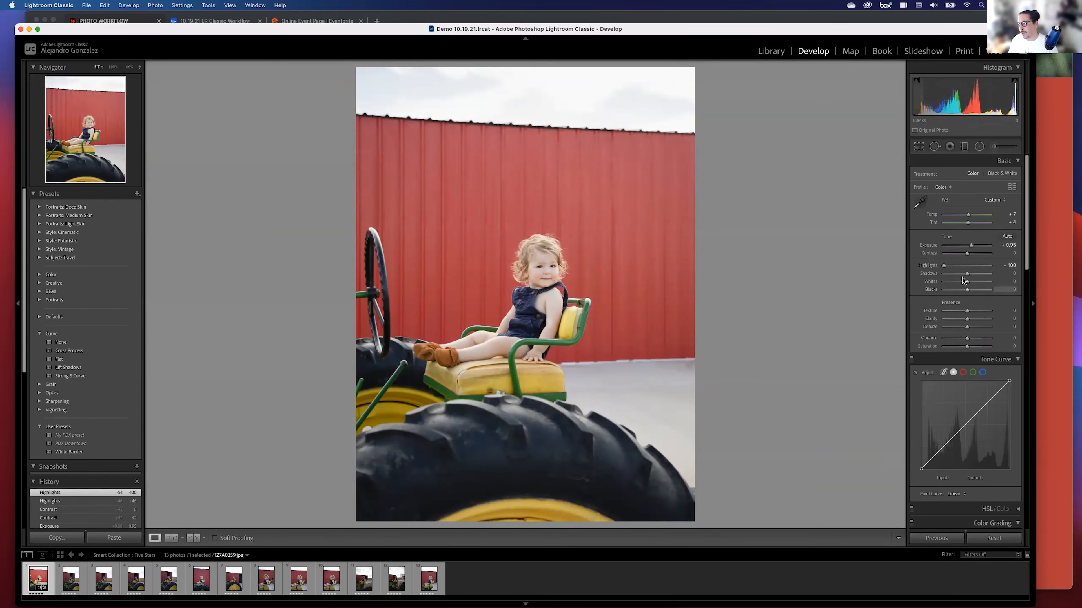
pyautogui.doubleClick(919, 265)
# - Set the highlights to -17 and the whites to +1, trying and resetting a shadows value of +12 in between
pyautogui.moveTo(963, 268); pyautogui.dragTo(969, 275)
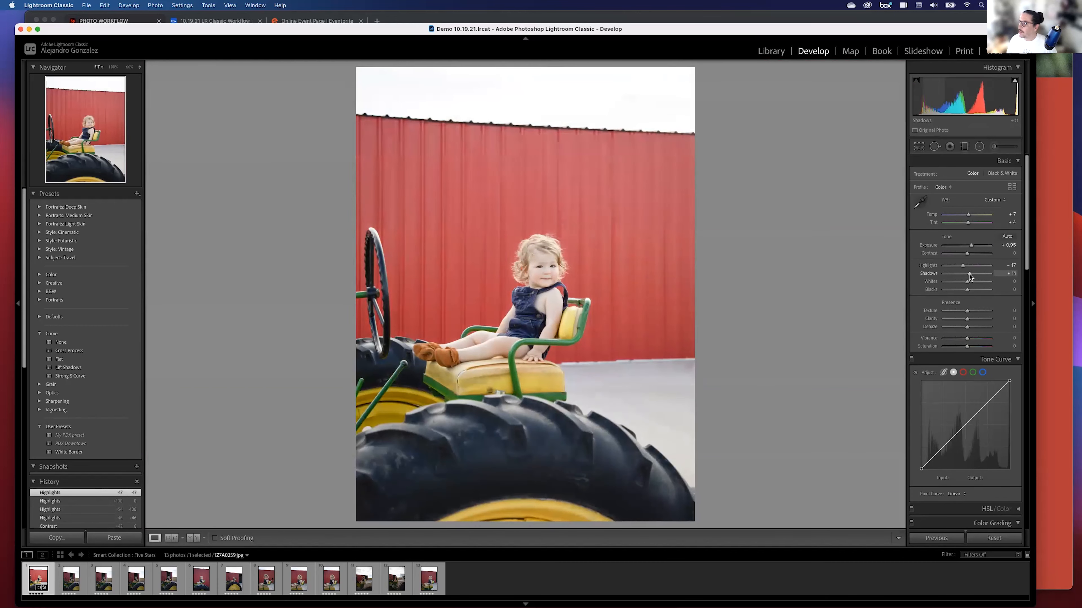
pyautogui.doubleClick(926, 274)
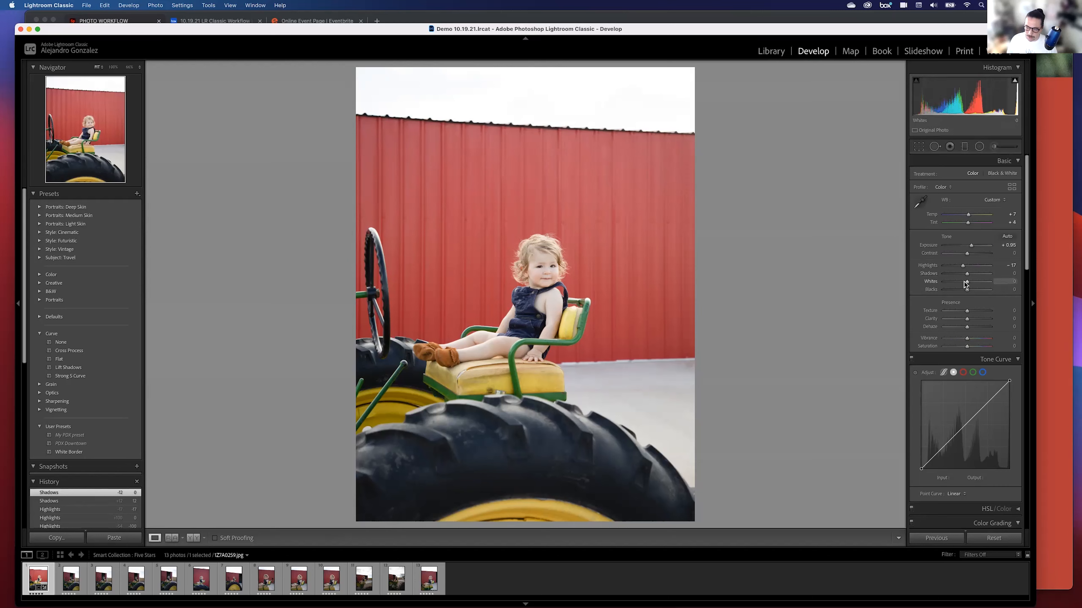
pyautogui.moveTo(967, 283)
pyautogui.mouseDown()
pyautogui.moveTo(981, 283)
pyautogui.moveTo(952, 281)
pyautogui.moveTo(994, 283)
pyautogui.moveTo(953, 286)
pyautogui.moveTo(980, 285)
pyautogui.moveTo(967, 284)
pyautogui.mouseUp()
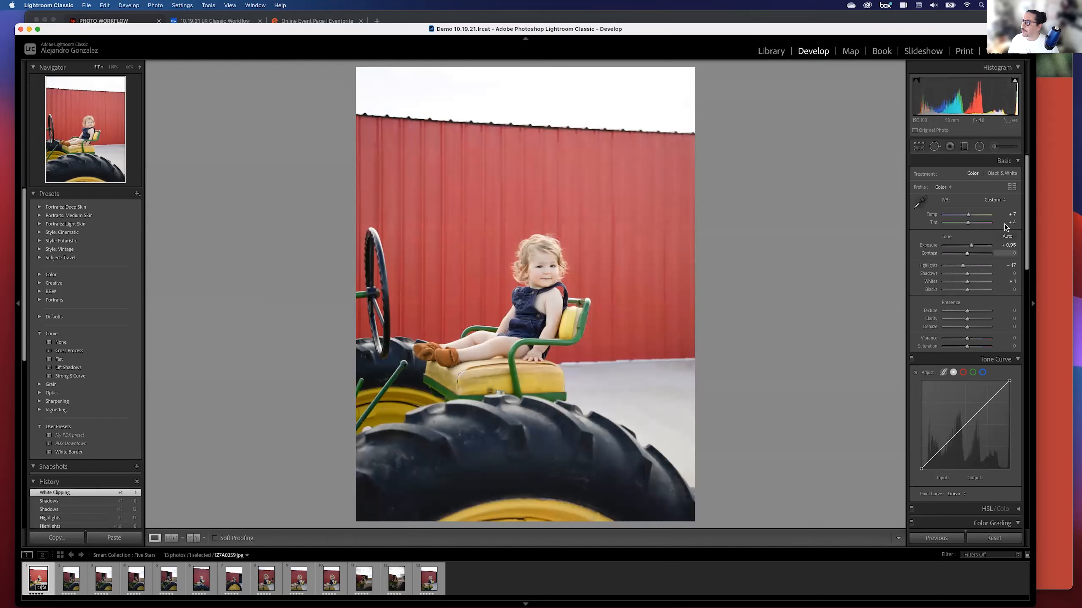
# - Compare highlights of -43 with the reset value on the child's skin, and set highlights to -32 and exposure to +1.05
pyautogui.moveTo(974, 250); pyautogui.dragTo(954, 266)
pyautogui.click(491, 320)
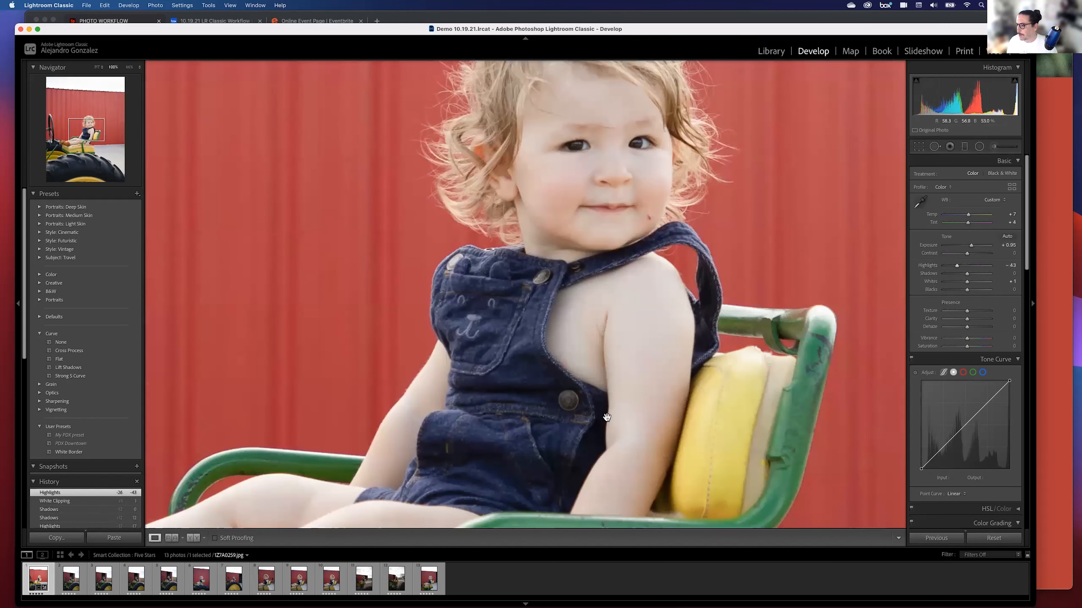
pyautogui.doubleClick(924, 267)
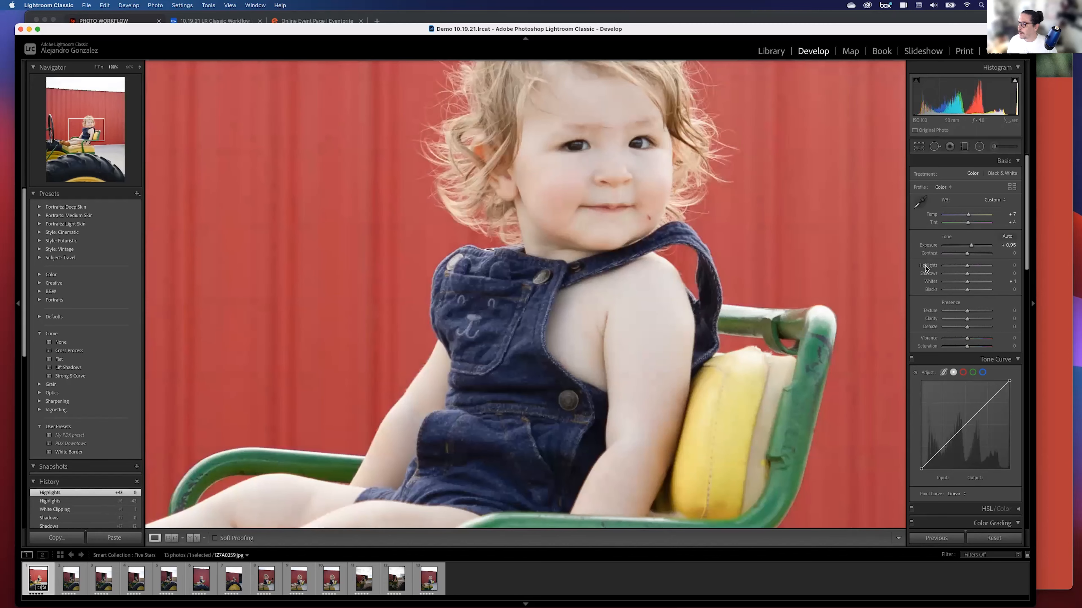
pyautogui.moveTo(958, 266); pyautogui.dragTo(956, 265)
pyautogui.click(842, 462)
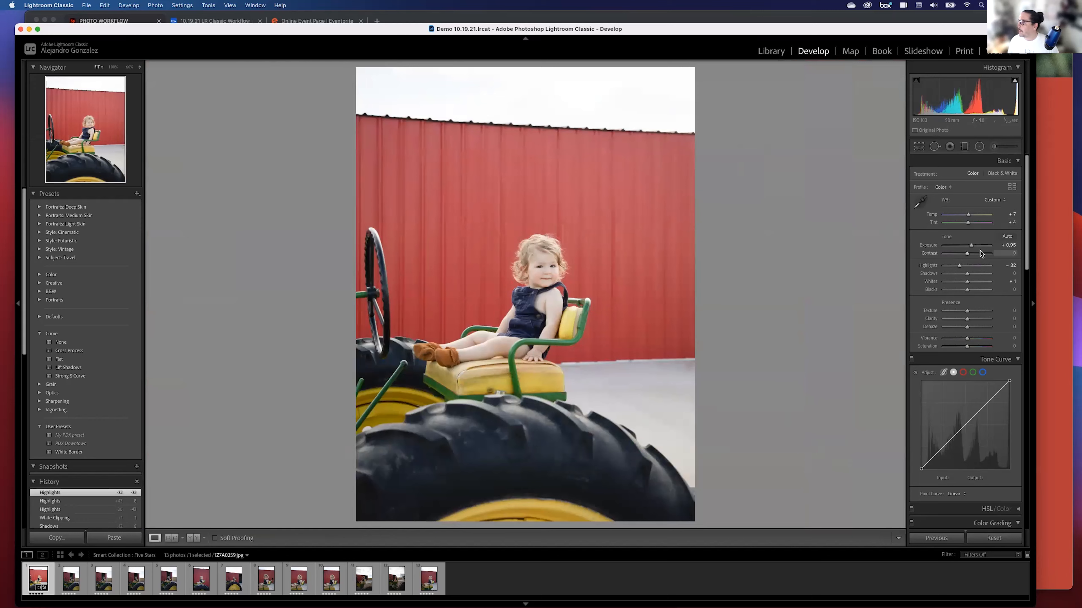
pyautogui.moveTo(971, 246); pyautogui.dragTo(972, 246)
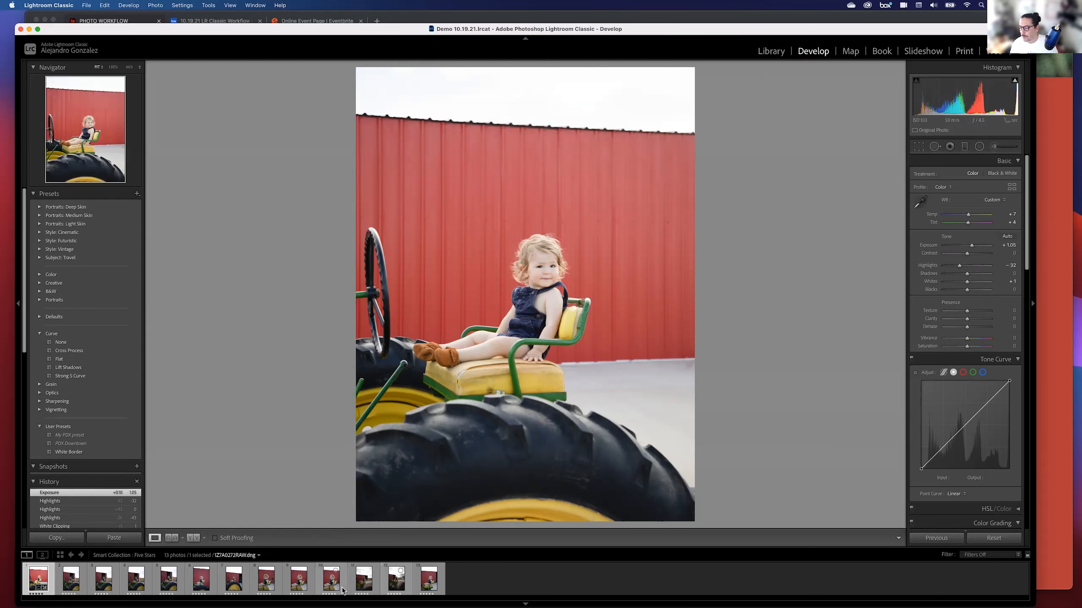
# - Set the exposure to +1.45 and highlights to -54 on the backlit photo 1Z7A0276.jpg, and return to the first photo
pyautogui.click(392, 587)
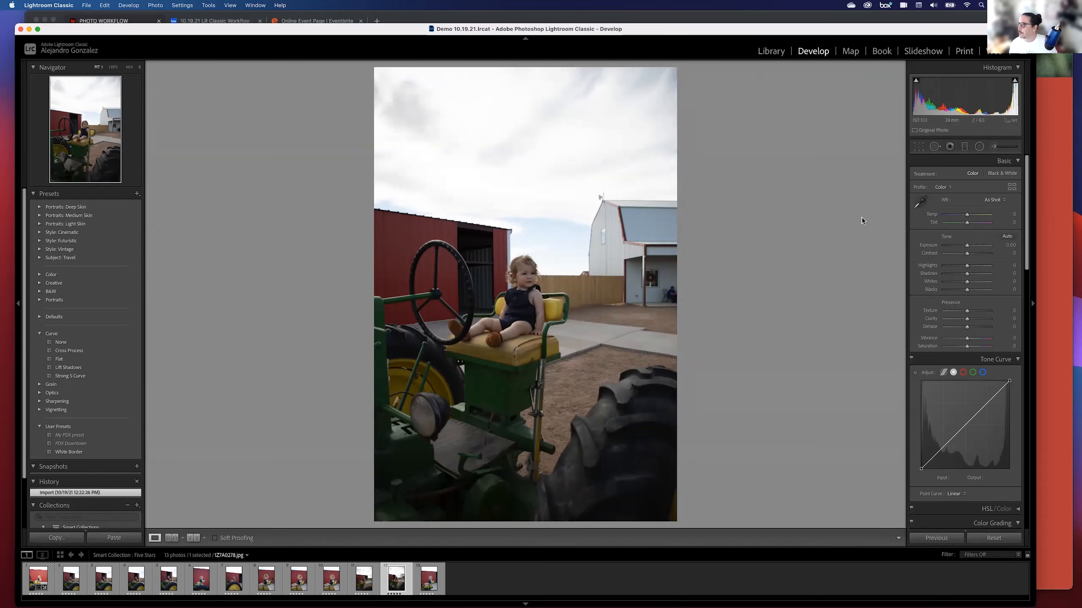
pyautogui.moveTo(968, 248); pyautogui.dragTo(954, 265)
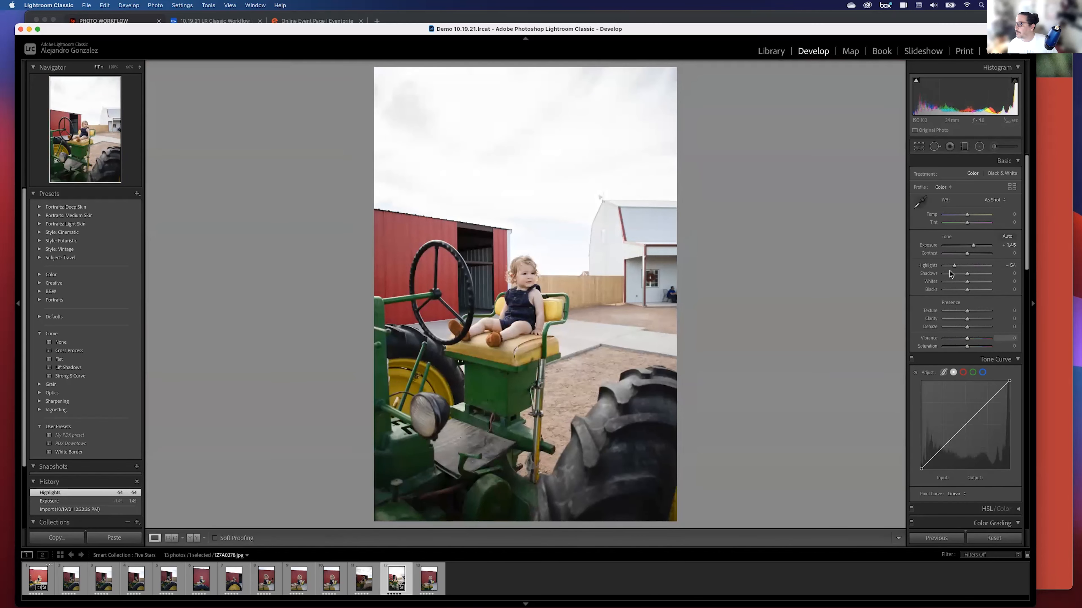
pyautogui.click(529, 286)
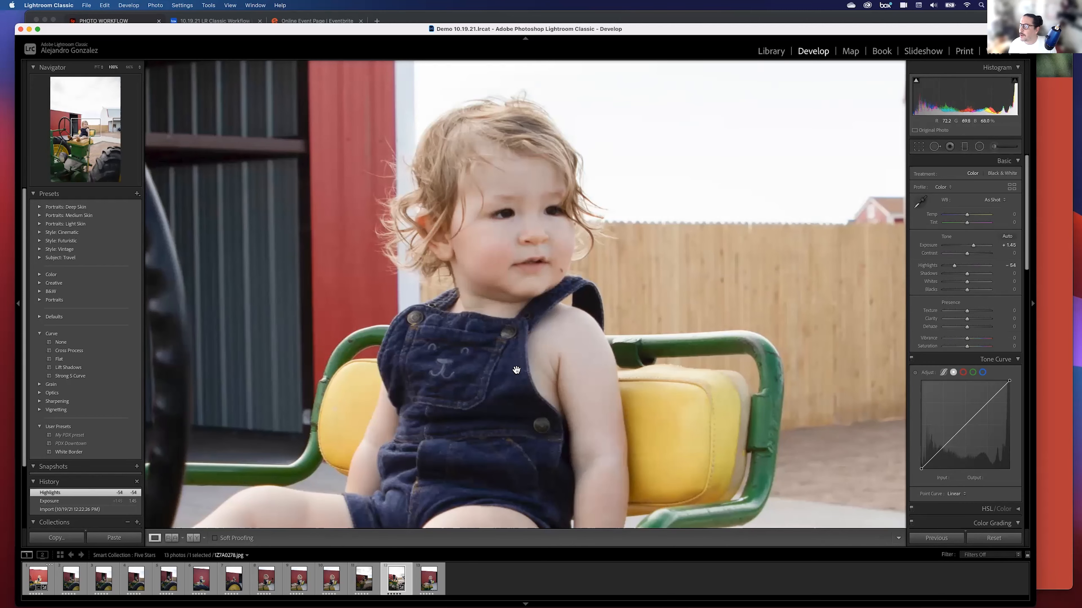
pyautogui.click(488, 345)
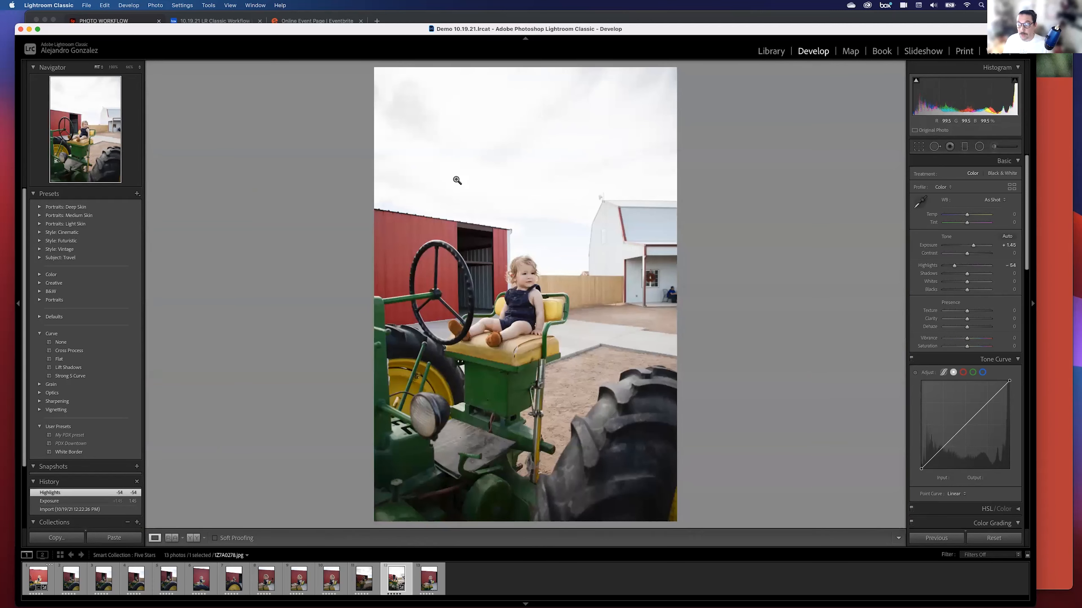
pyautogui.click(38, 579)
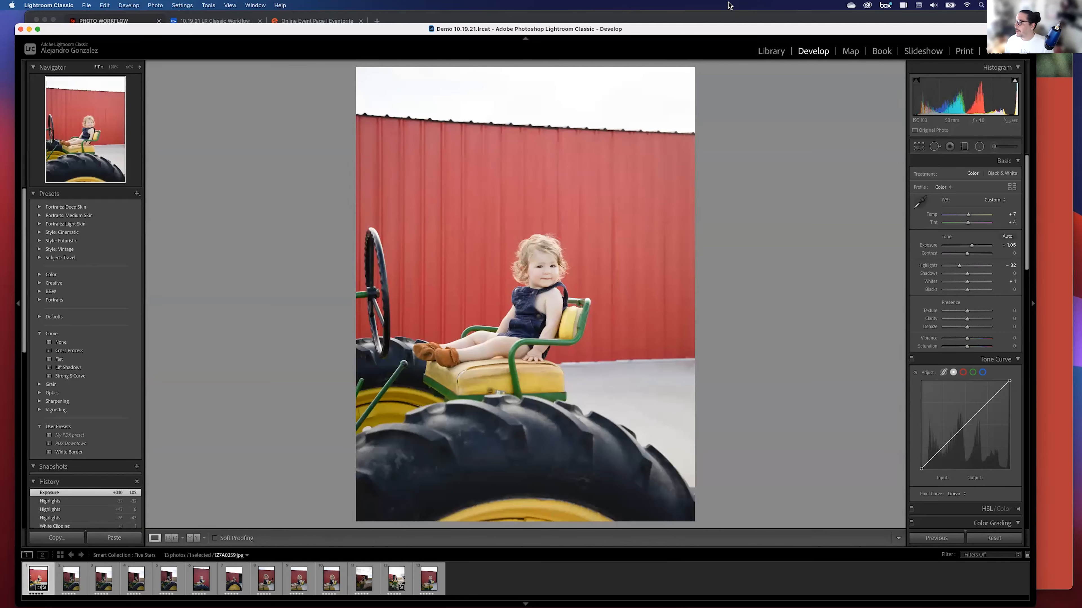
# - Set the photo's Texture to +9 after trying −8 while checking the child's face and overalls up close
pyautogui.scroll(-2, 956, 305)
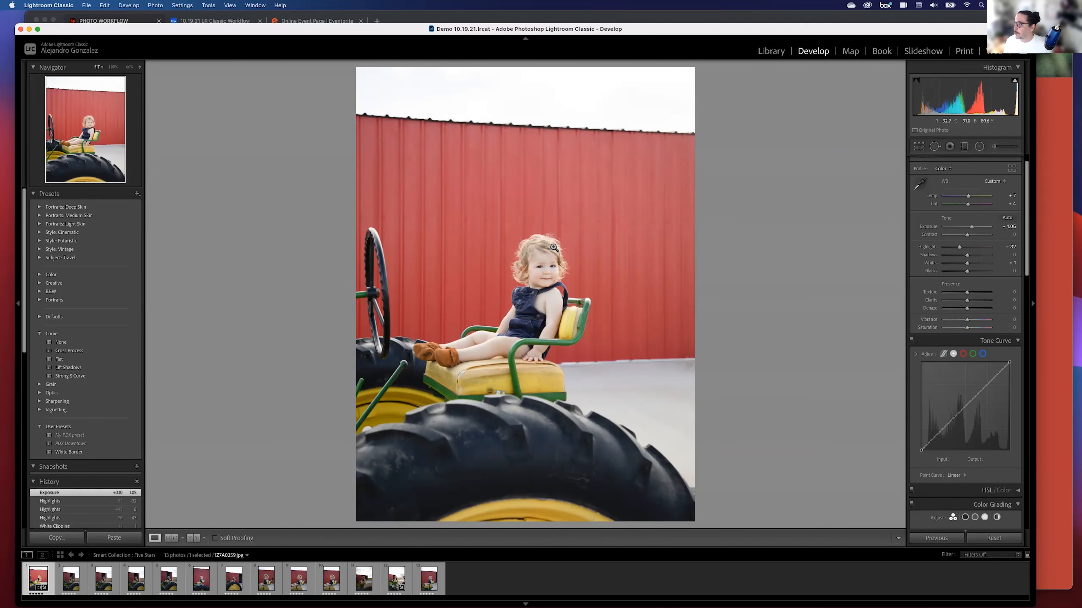
pyautogui.click(534, 258)
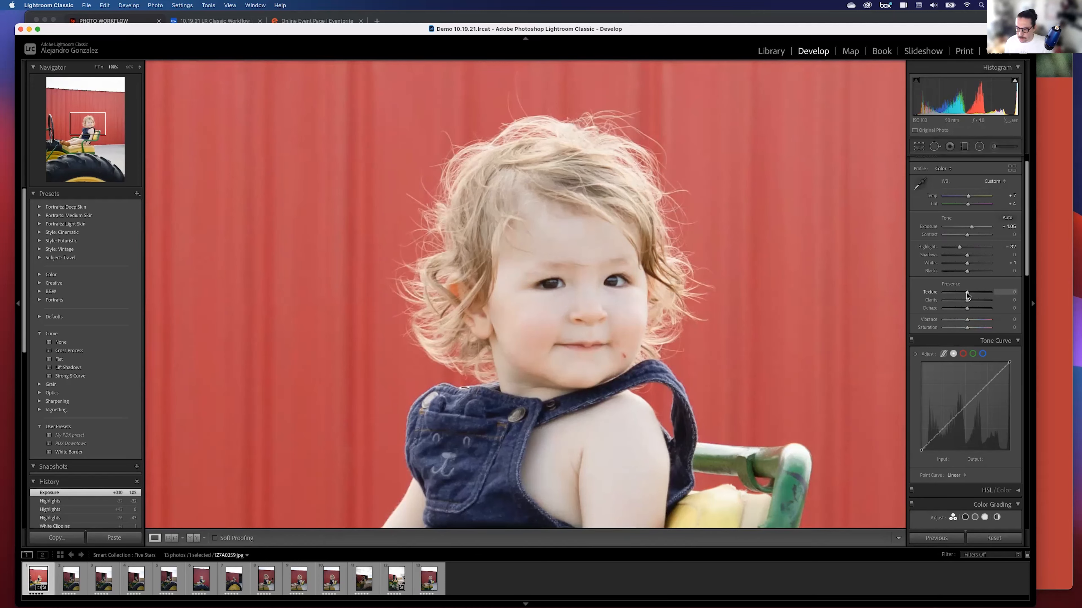
pyautogui.moveTo(966, 292)
pyautogui.mouseDown()
pyautogui.moveTo(980, 293)
pyautogui.moveTo(964, 293)
pyautogui.mouseUp()
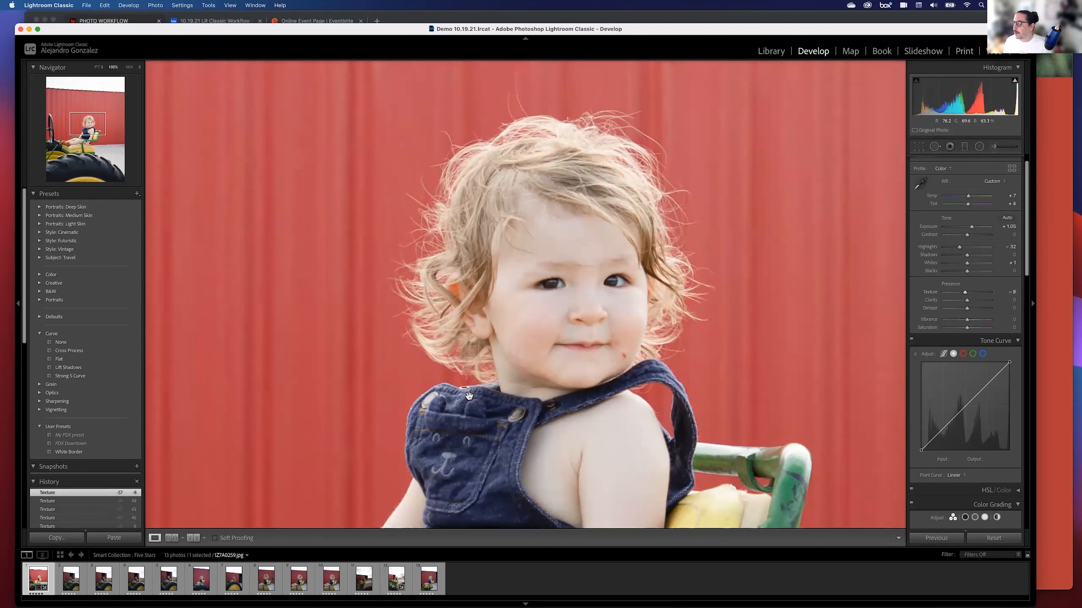
pyautogui.moveTo(459, 411); pyautogui.dragTo(341, 211)
pyautogui.moveTo(971, 291); pyautogui.dragTo(969, 294)
pyautogui.click(471, 233)
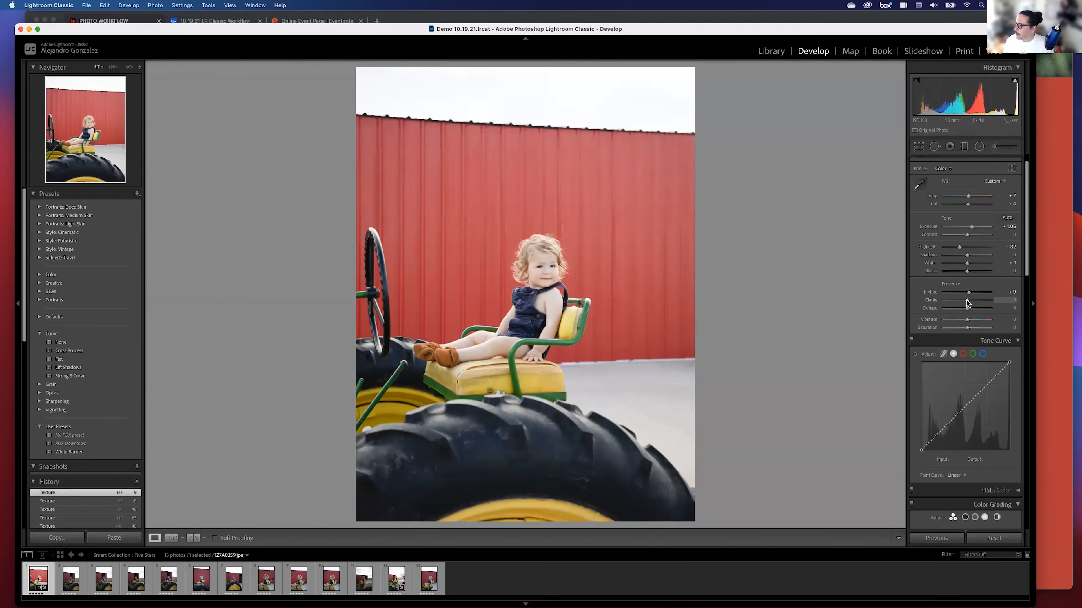
# - Try Clarity at −59, +25 and −100 on the photo, and reset it to 0
pyautogui.moveTo(966, 303); pyautogui.dragTo(952, 299)
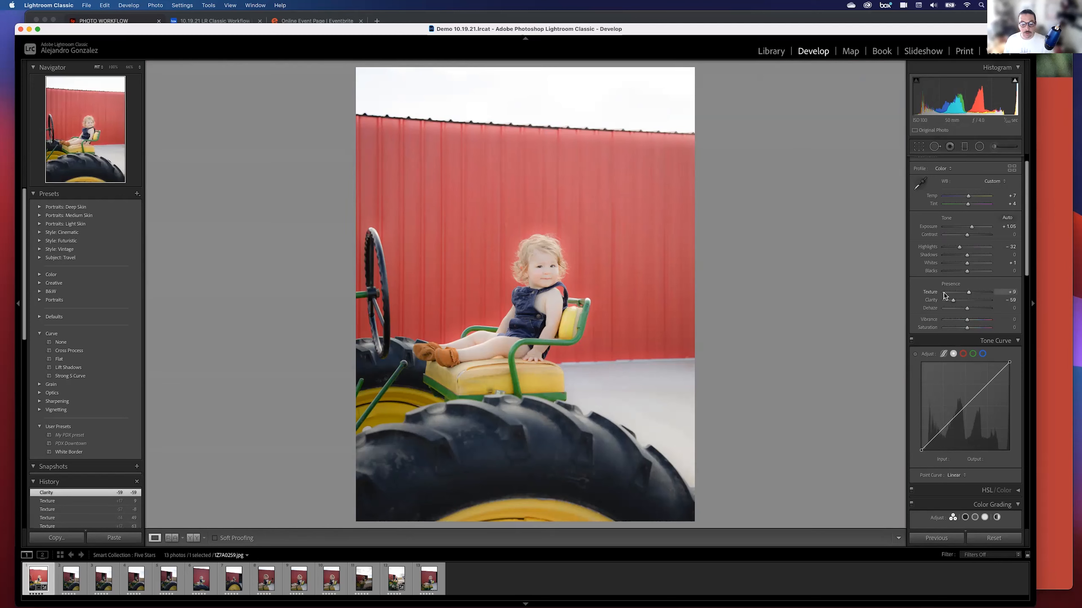
pyautogui.doubleClick(937, 302)
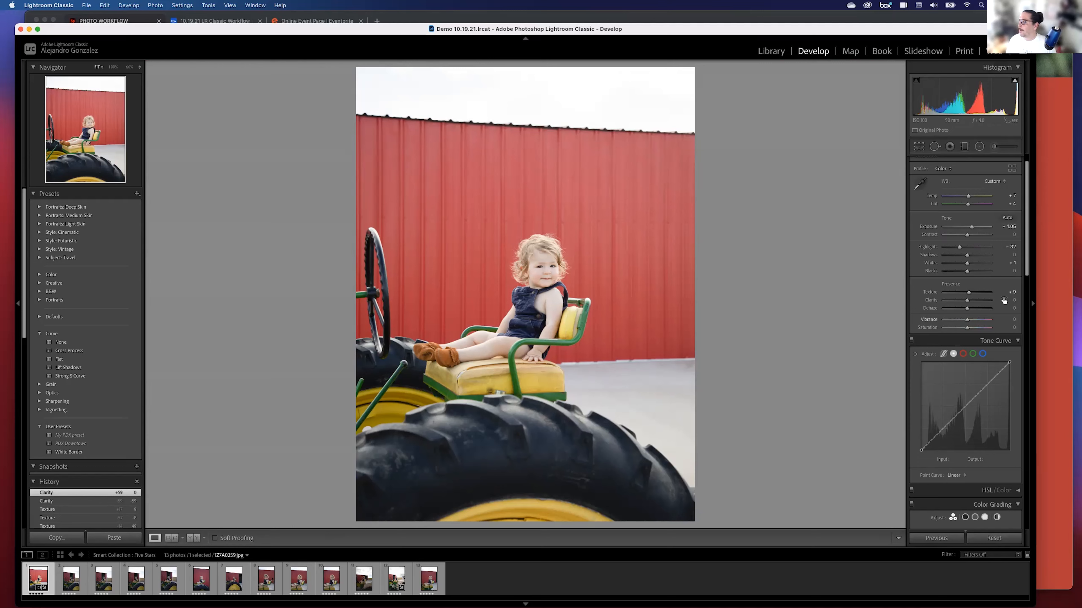
pyautogui.moveTo(966, 301); pyautogui.dragTo(971, 301)
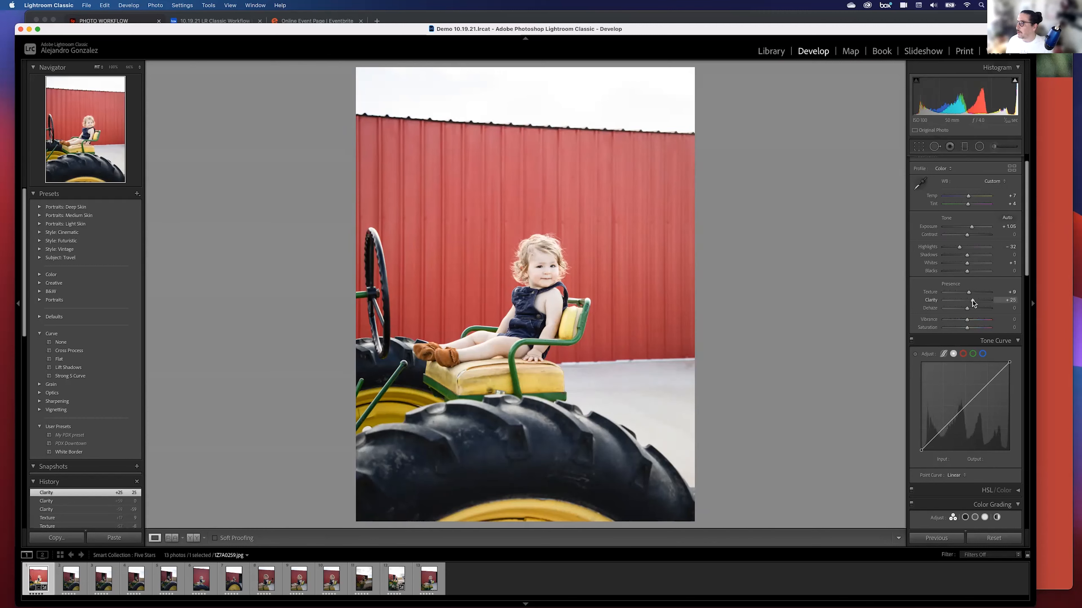
pyautogui.moveTo(972, 300); pyautogui.dragTo(930, 303)
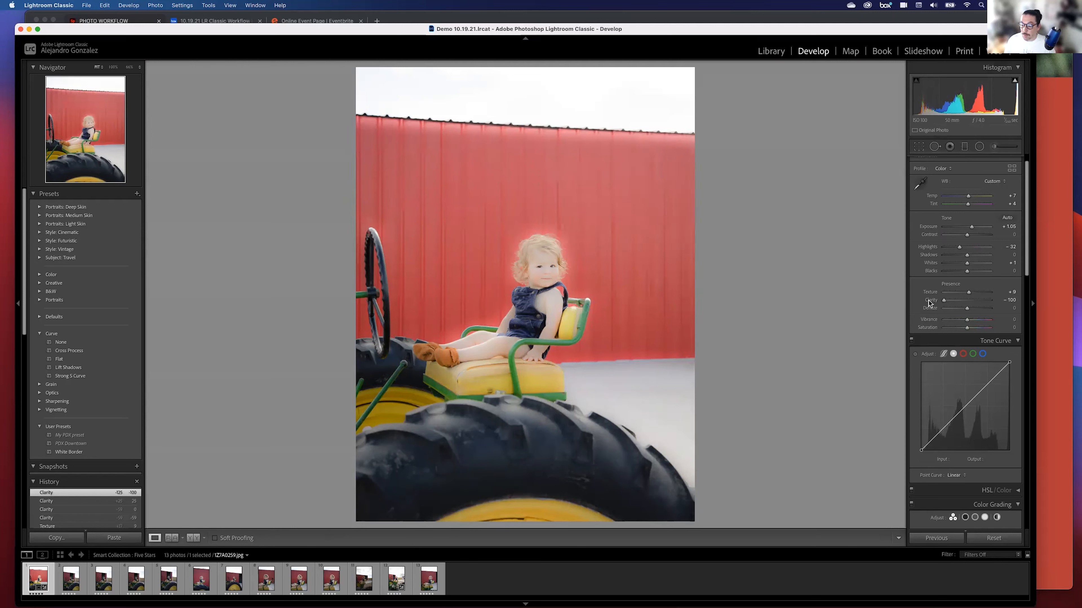
pyautogui.doubleClick(931, 301)
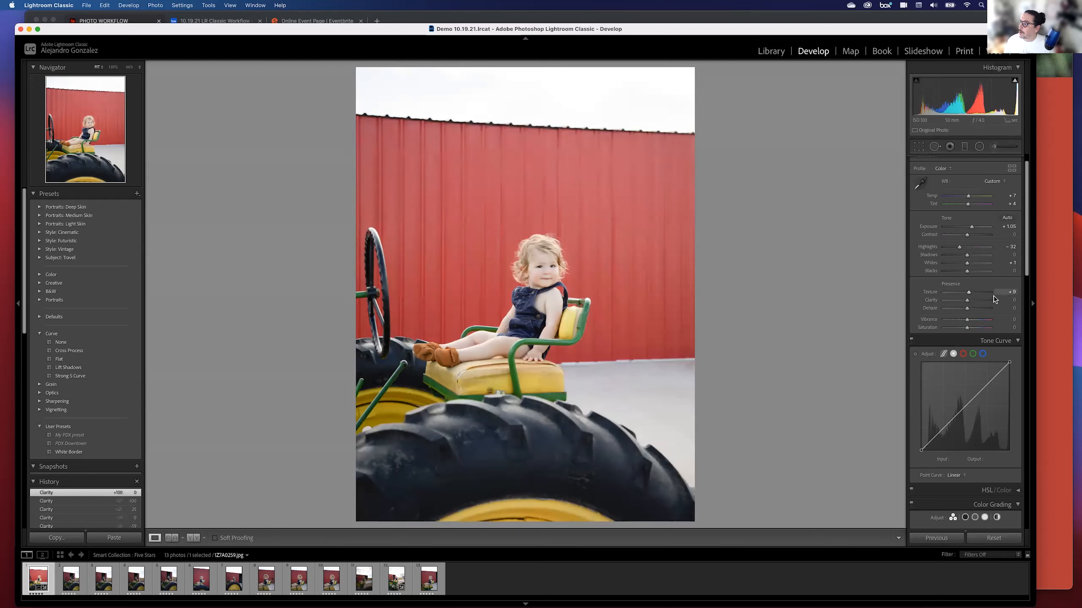
# - Try Texture at −100 while checking the child's face up close, and set it back to +9
pyautogui.moveTo(968, 292); pyautogui.dragTo(929, 295)
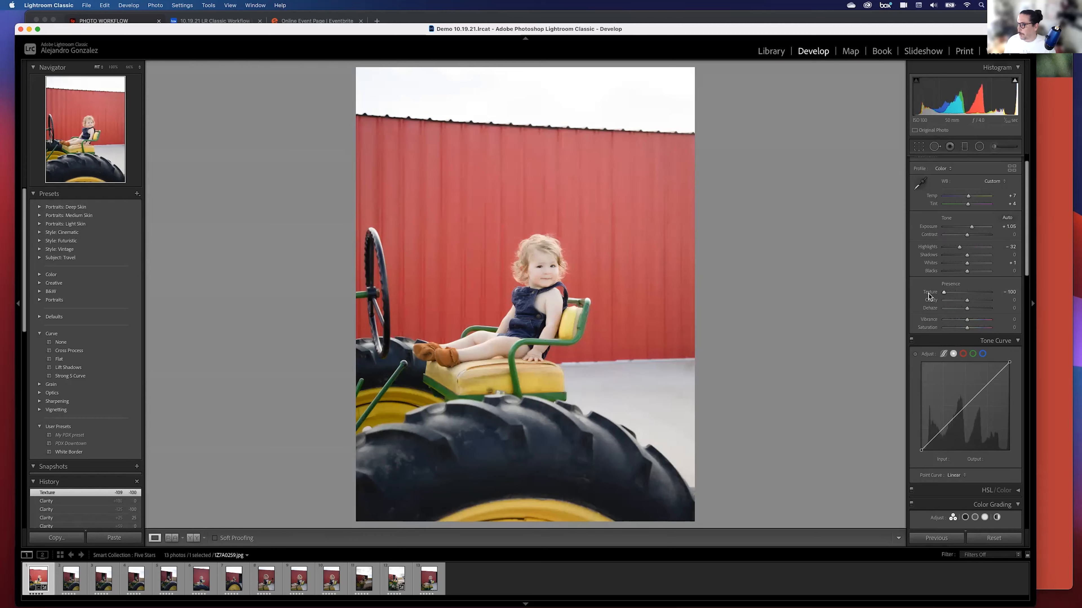
pyautogui.click(547, 263)
pyautogui.click(596, 372)
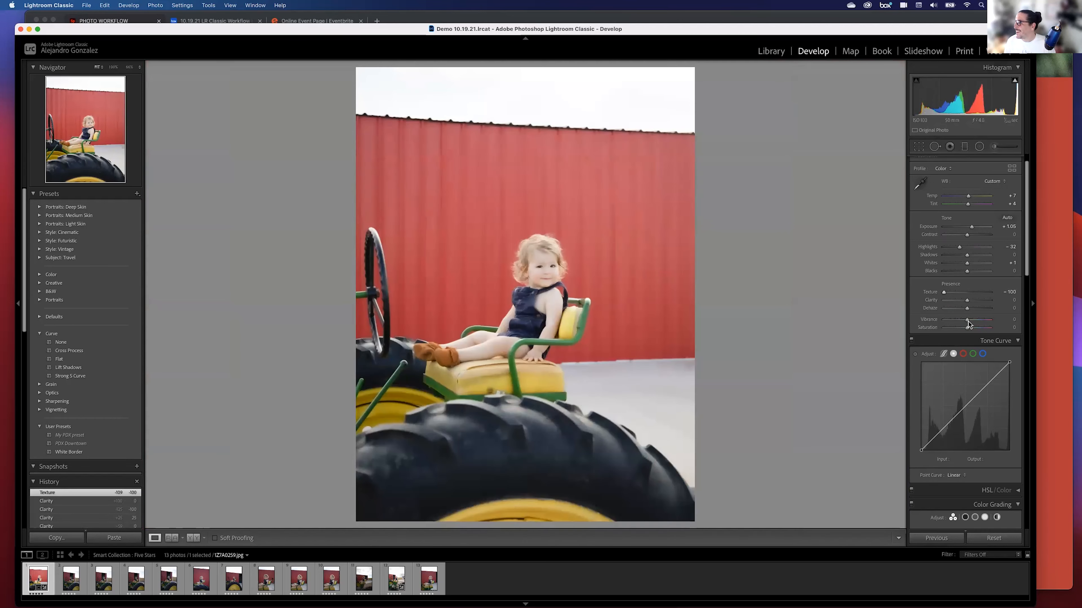
pyautogui.doubleClick(931, 292)
pyautogui.moveTo(967, 294); pyautogui.dragTo(965, 294)
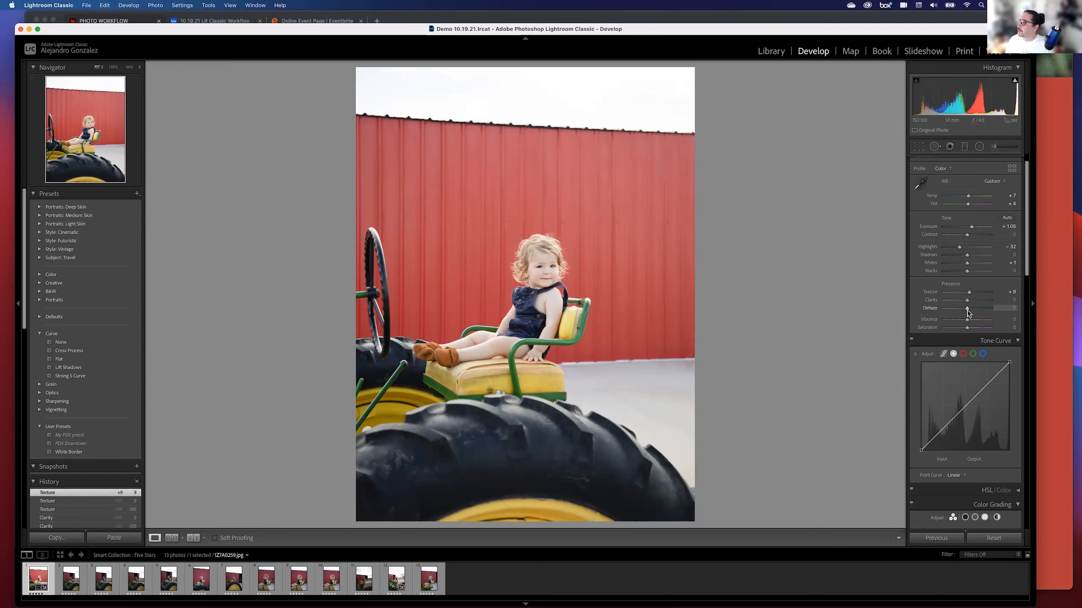
# - Try Dehaze in the positive direction and at −66 on the photo, and reset it to 0
pyautogui.moveTo(971, 310); pyautogui.dragTo(970, 309)
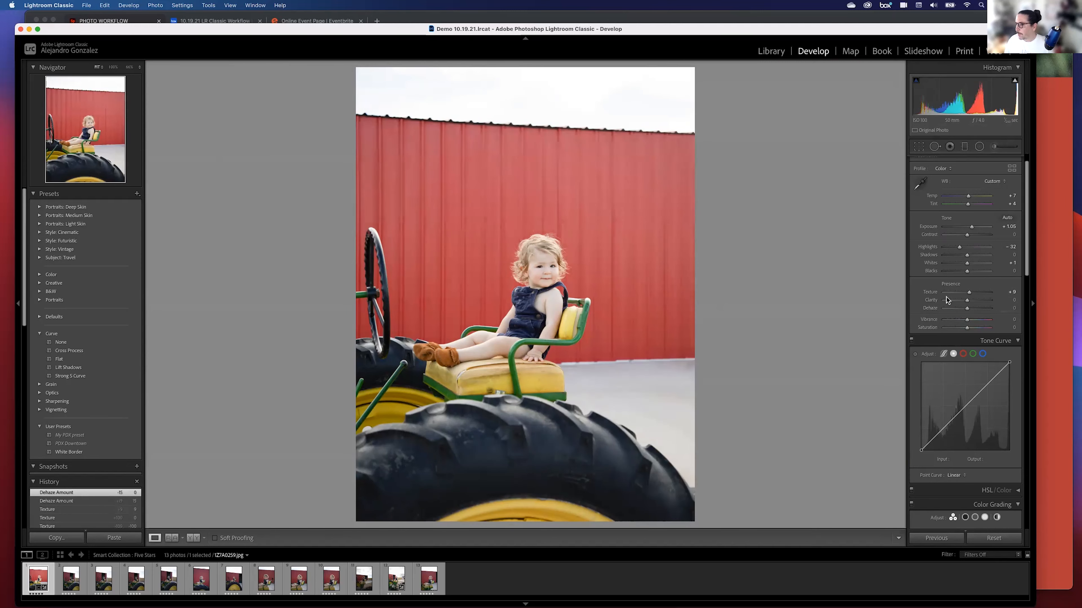
pyautogui.moveTo(970, 308); pyautogui.dragTo(950, 310)
pyautogui.doubleClick(927, 307)
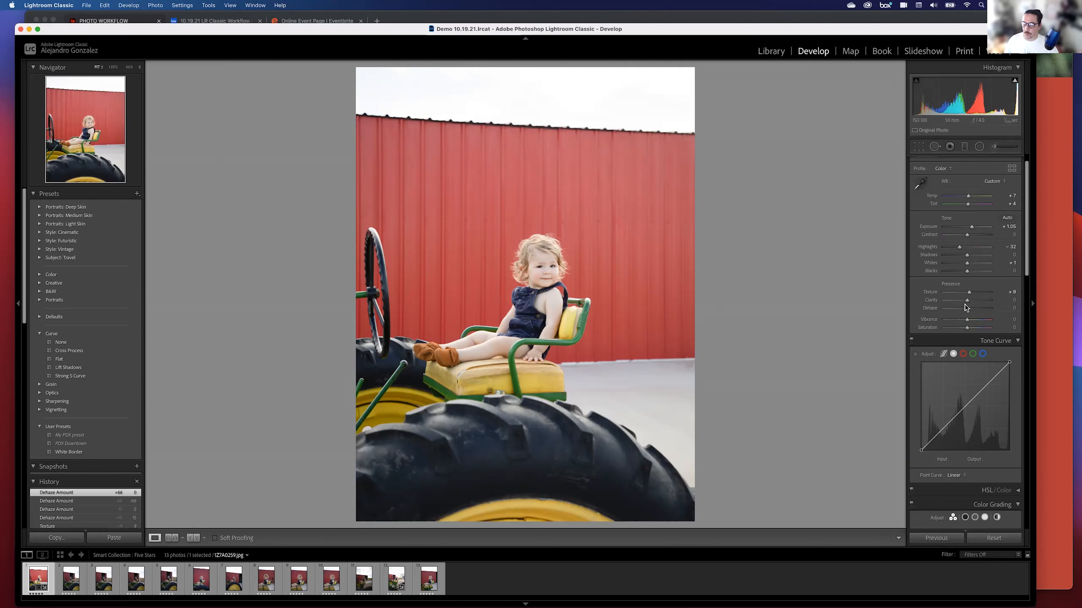
# - Try Saturation at both extremes, +100 and −100, and reset it to 0
pyautogui.scroll(-1, 932, 322)
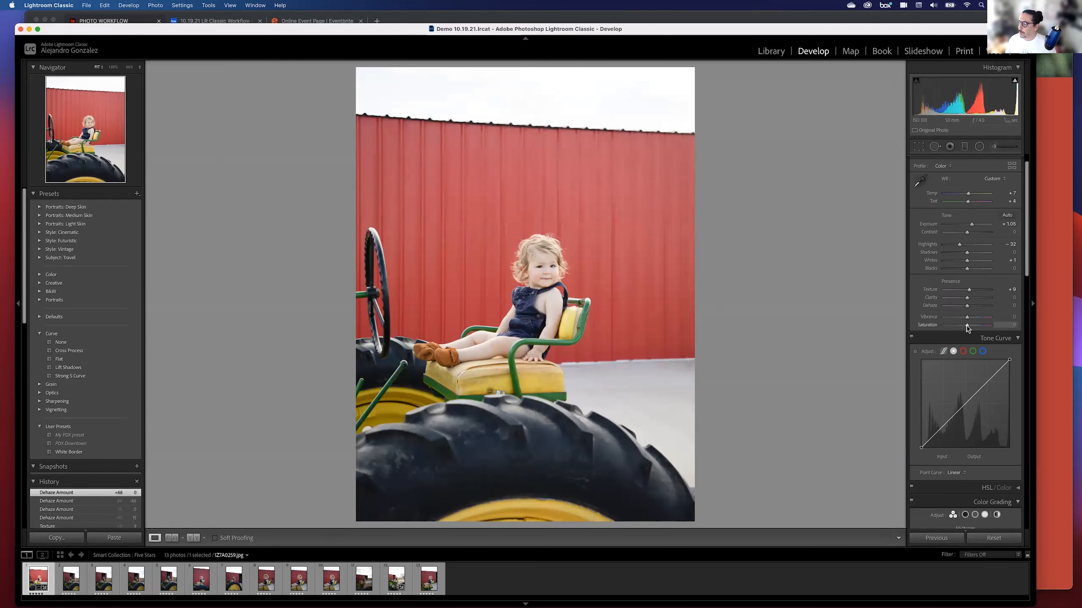
pyautogui.moveTo(967, 325); pyautogui.dragTo(991, 325)
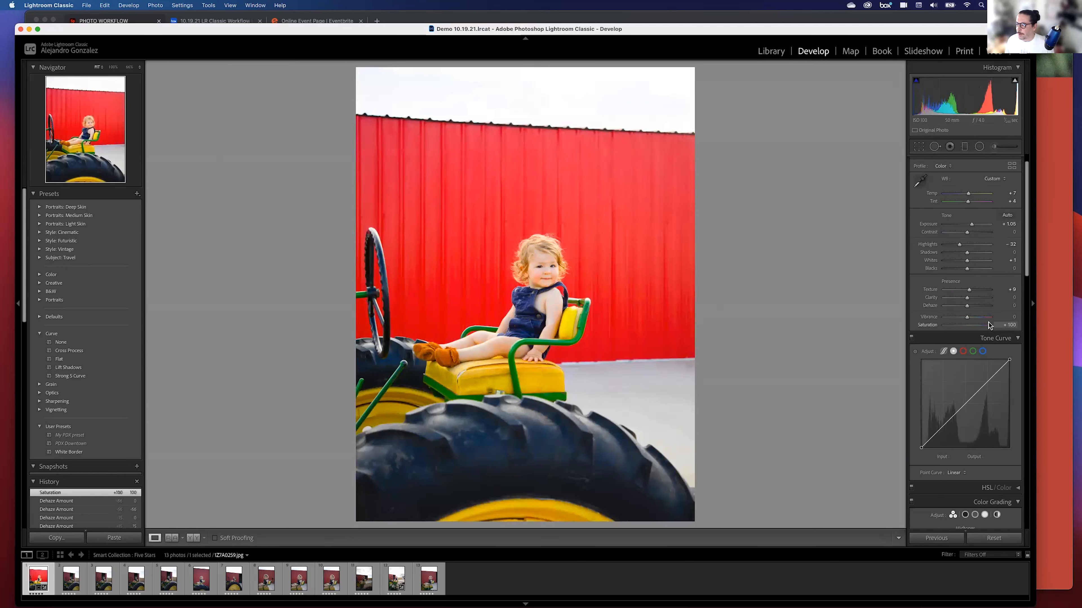
pyautogui.moveTo(987, 325); pyautogui.dragTo(926, 328)
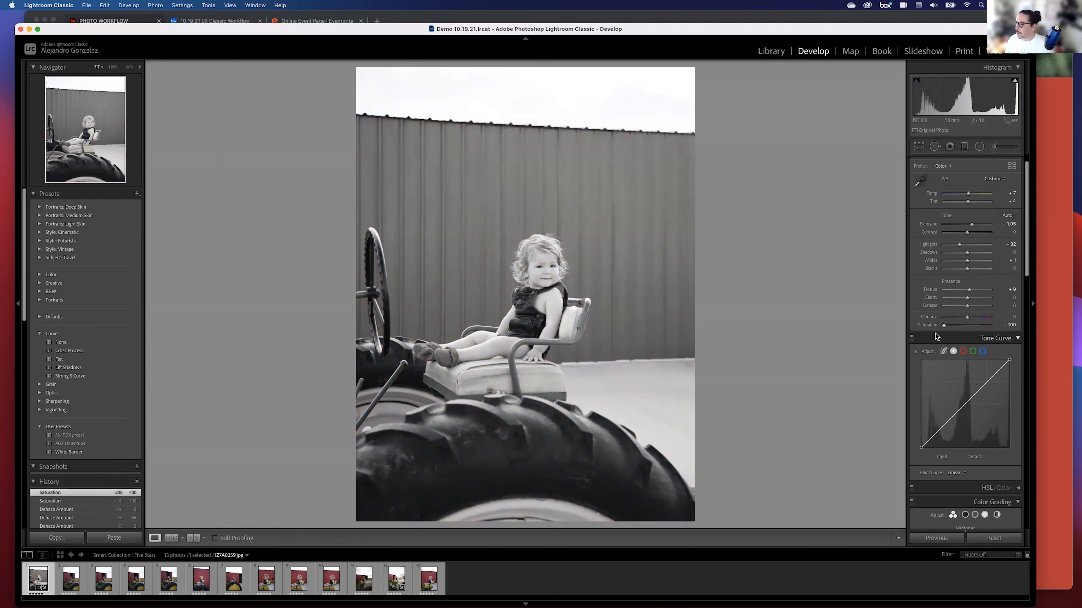
pyautogui.moveTo(943, 325); pyautogui.dragTo(912, 333)
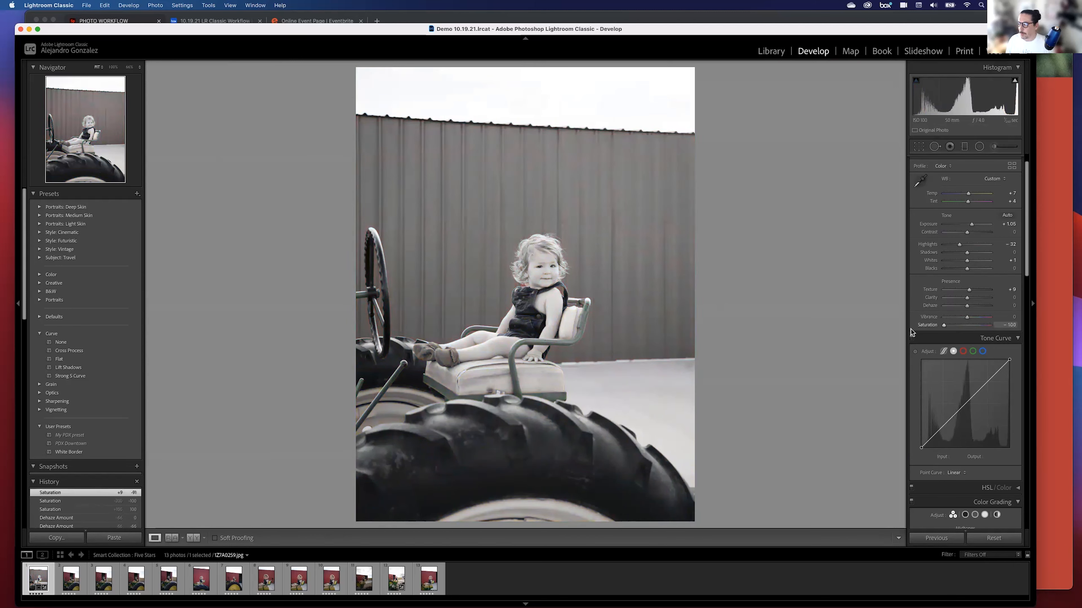
pyautogui.doubleClick(931, 324)
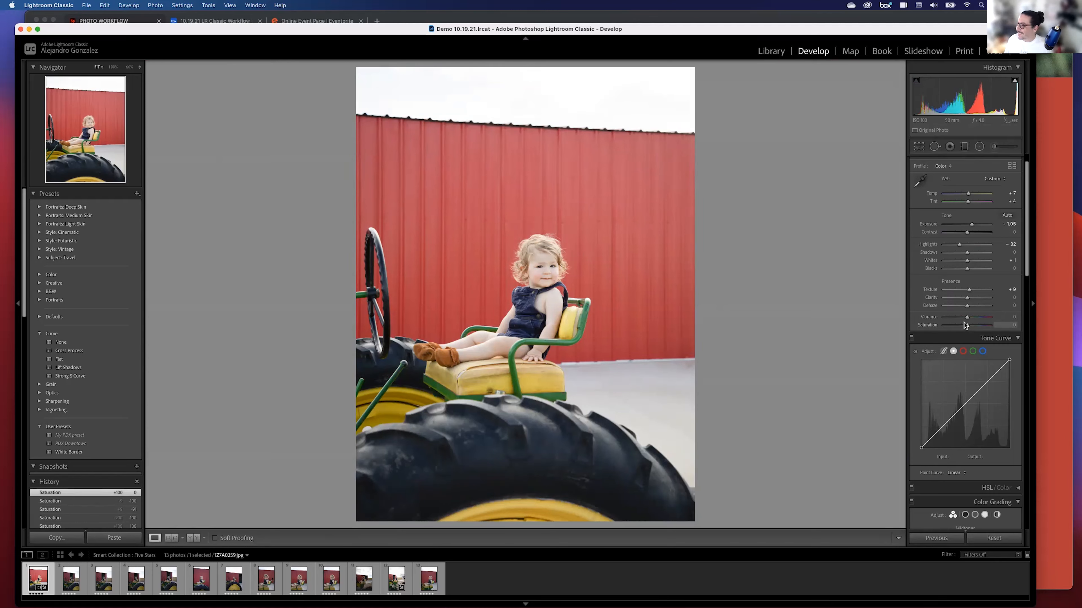
# - Try moderate Saturation boosts of +38 and +43, and reset Saturation to 0
pyautogui.moveTo(966, 325); pyautogui.dragTo(974, 326)
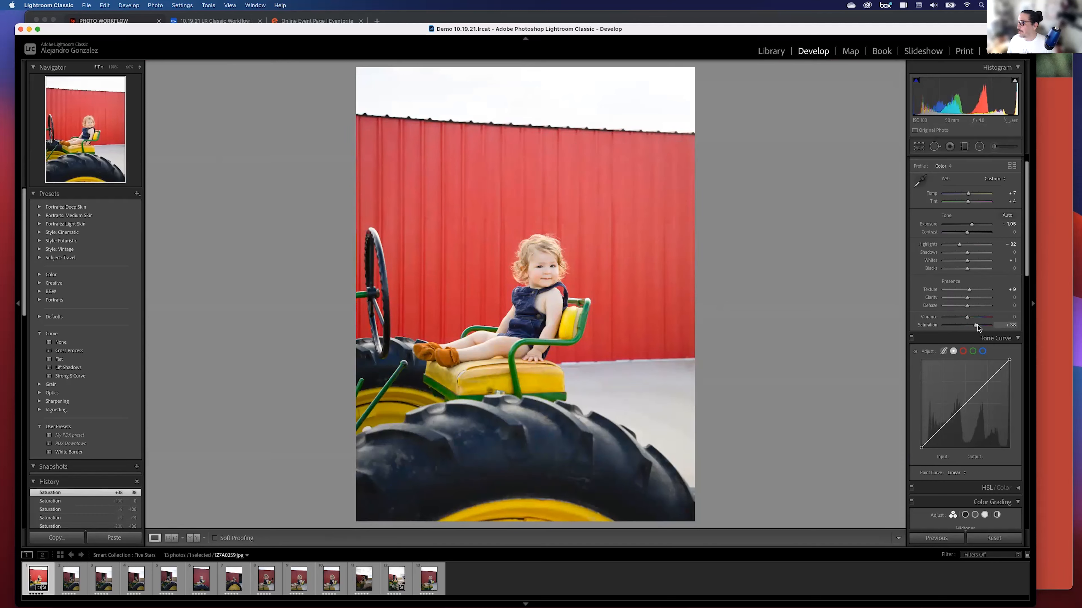
pyautogui.moveTo(977, 326); pyautogui.dragTo(978, 327)
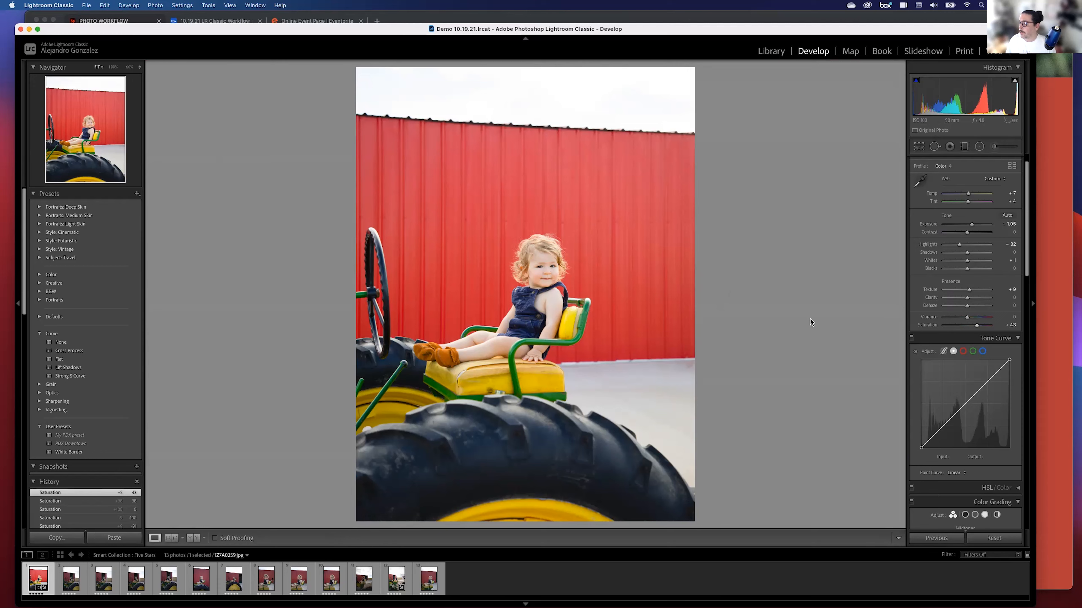
pyautogui.doubleClick(931, 326)
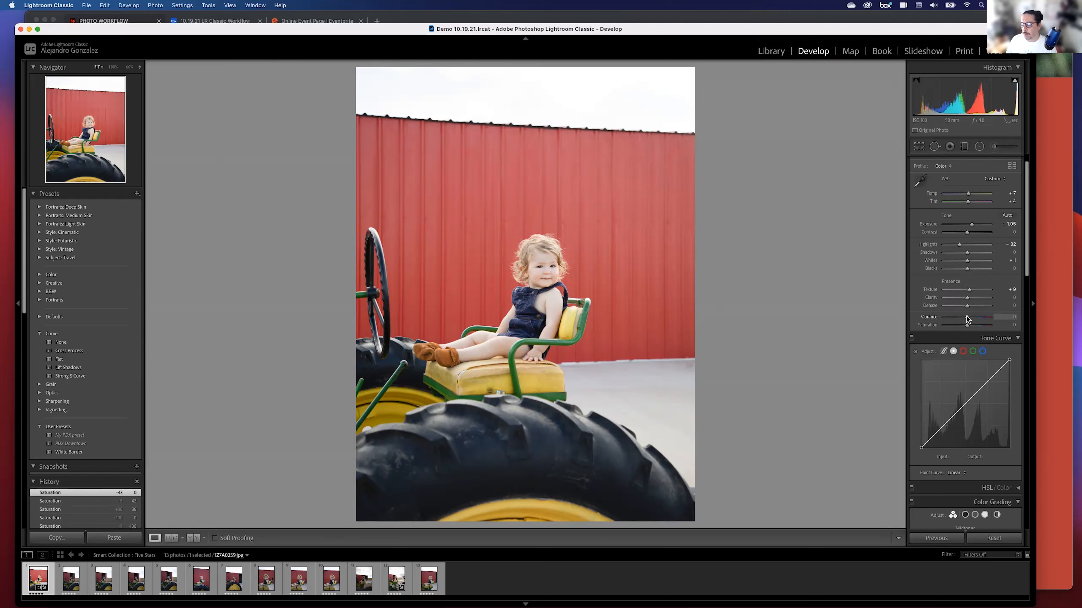
# - Set the photo's Vibrance to +36
pyautogui.moveTo(967, 318); pyautogui.dragTo(976, 320)
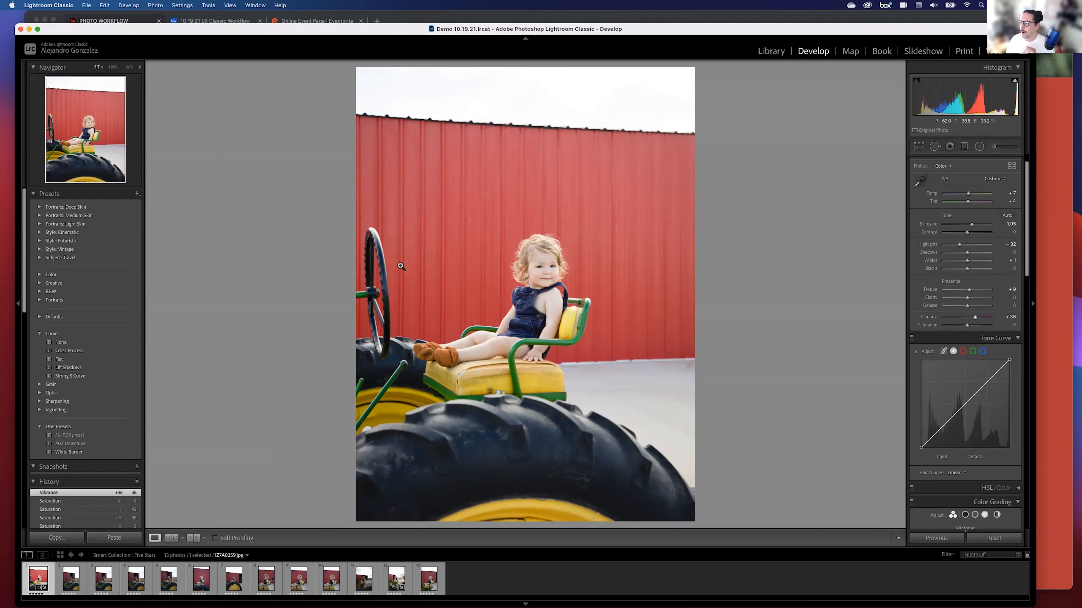
# - Compare the edited photo with its unedited version by switching repeatedly between the before and after views
pyautogui.press('\\')
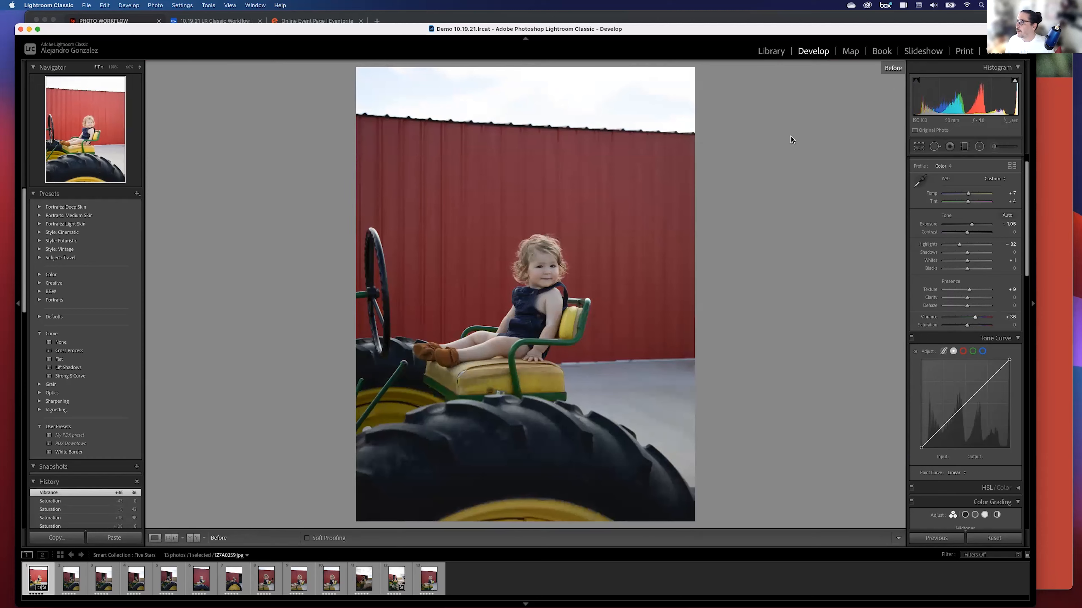
pyautogui.press('\\')
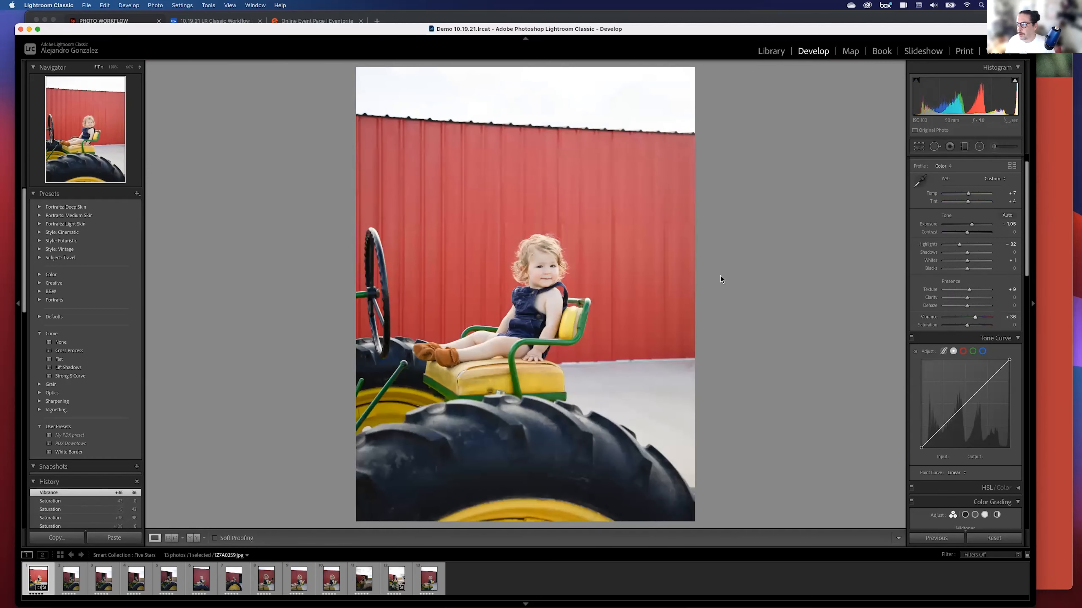
pyautogui.press('\\')
pyautogui.press('\\')
pyautogui.press('\\')
pyautogui.press('\\')
pyautogui.press('\\')
pyautogui.press('\\')
pyautogui.press('\\')
pyautogui.press('\\')
pyautogui.press('\\')
pyautogui.press('\\')
# - Show before and after side by side, then as a split image, and examine the child's face across the dividing line
pyautogui.click(192, 539)
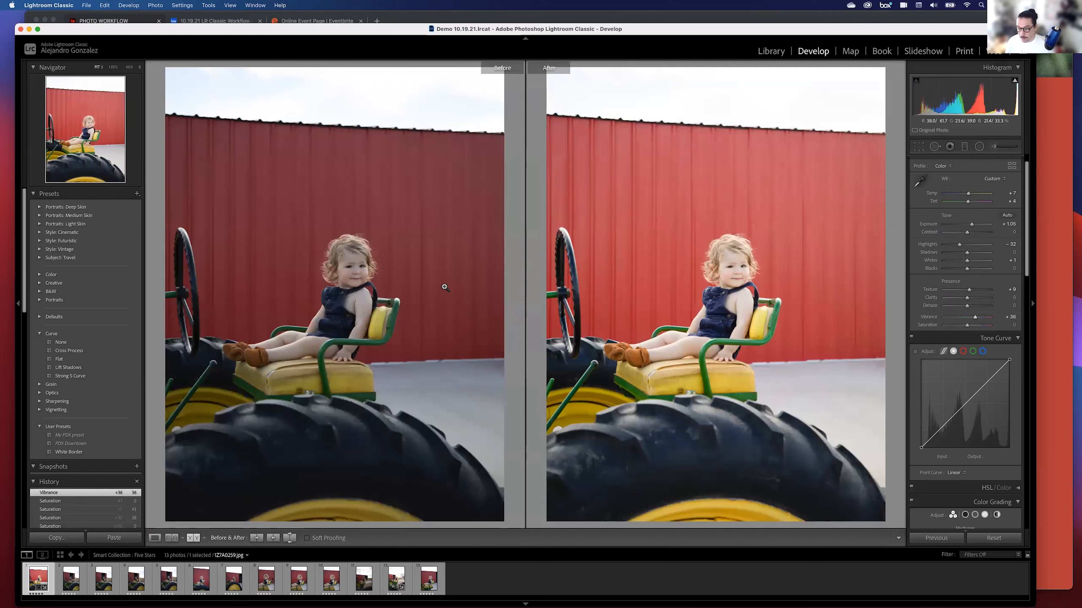
pyautogui.click(192, 540)
pyautogui.click(415, 248)
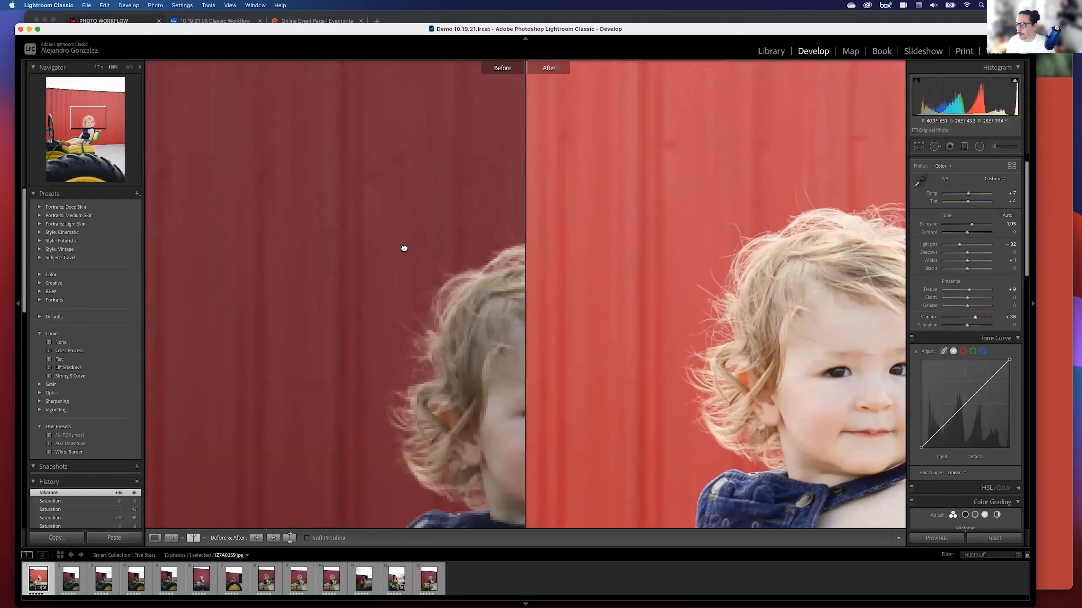
pyautogui.click(404, 249)
pyautogui.click(422, 305)
pyautogui.moveTo(502, 296); pyautogui.dragTo(200, 353)
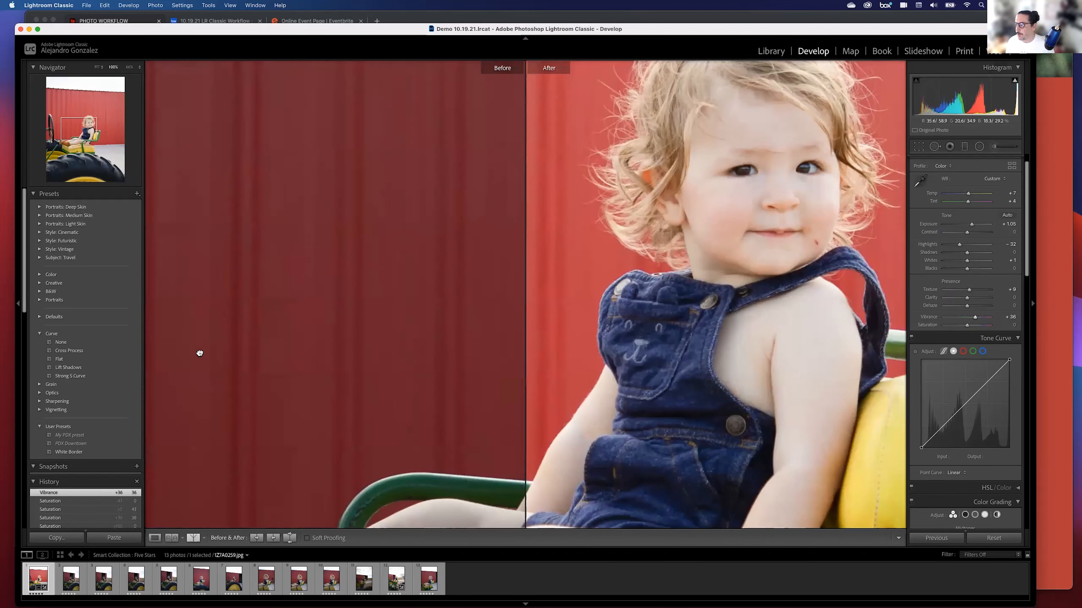
pyautogui.moveTo(541, 223); pyautogui.dragTo(287, 290)
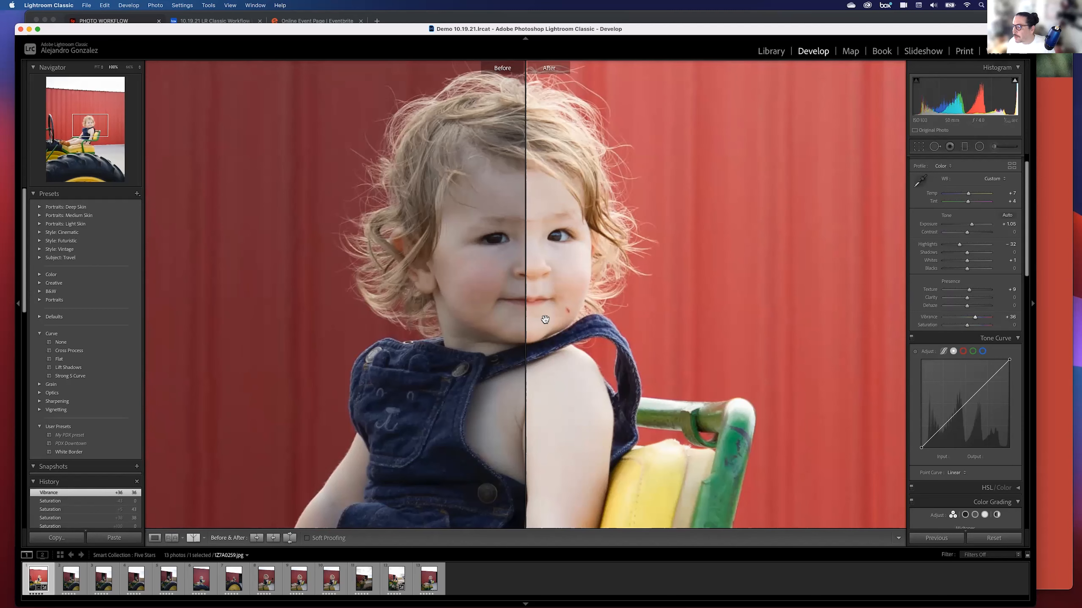
pyautogui.click(304, 301)
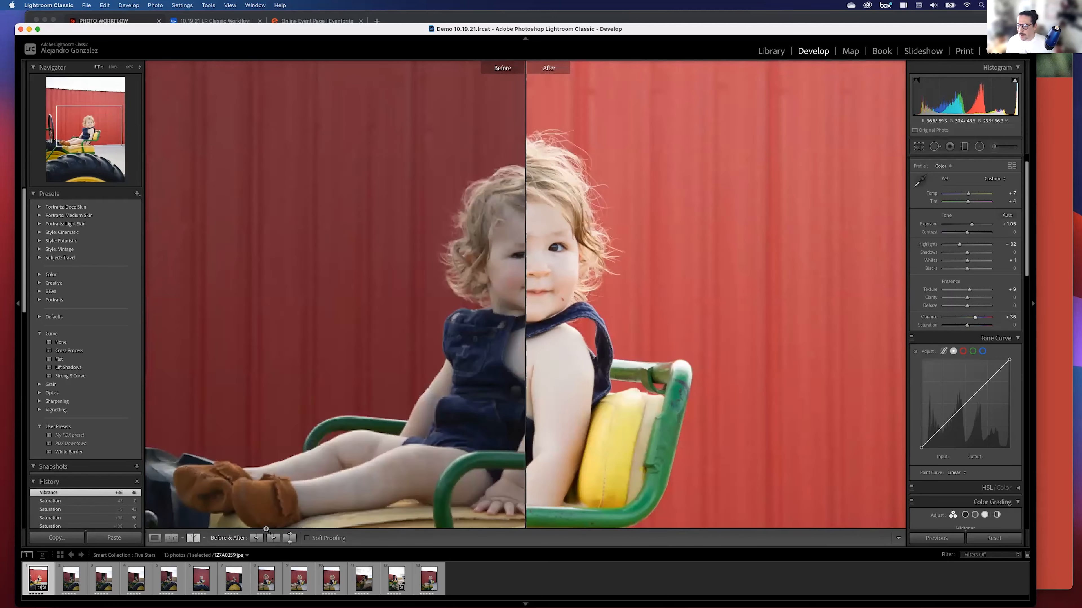
# - Return to the single-image view and compare the whole photo before and after the edits
pyautogui.click(155, 538)
pyautogui.press('\\')
pyautogui.press('\\')
pyautogui.press('\\')
pyautogui.press('\\')
pyautogui.press('\\')
pyautogui.press('\\')
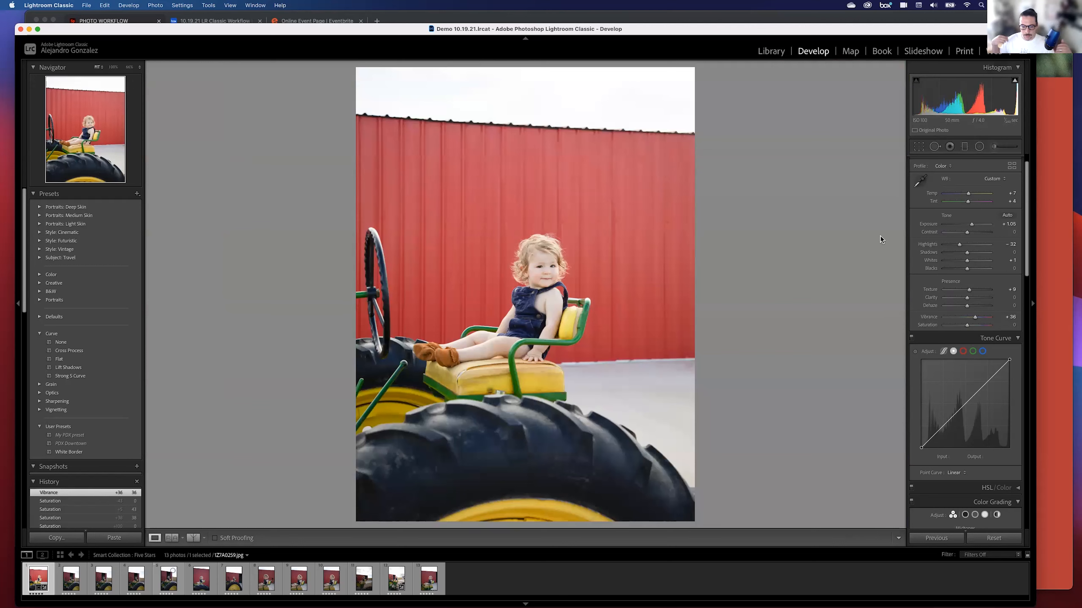
# - Try a warmer Temp of +32 with Saturation at −18, and undo both changes
pyautogui.scroll(2, 953, 180)
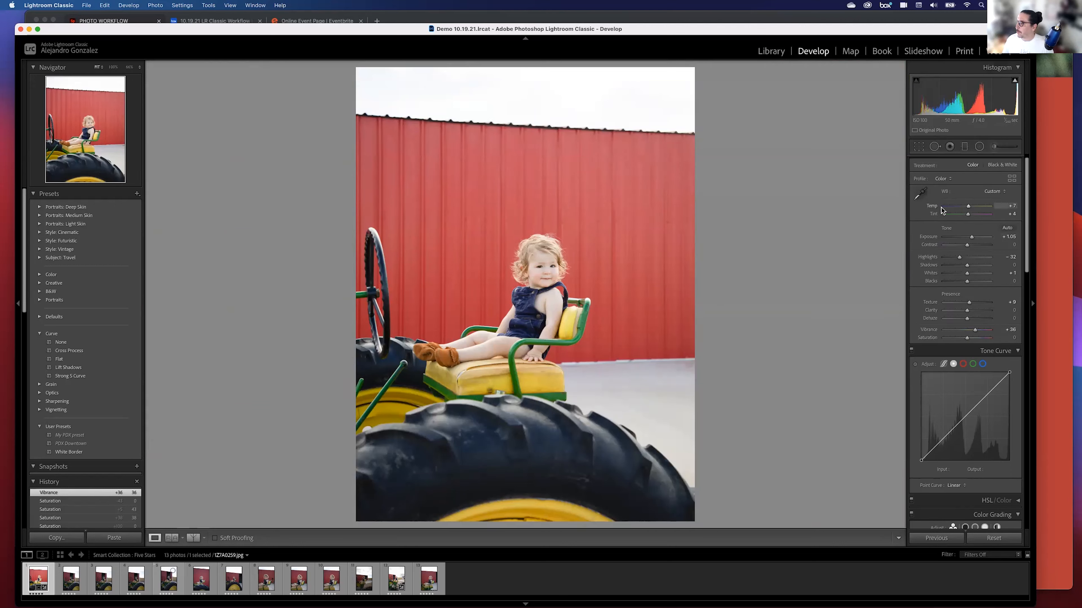
pyautogui.moveTo(969, 208); pyautogui.dragTo(974, 209)
pyautogui.moveTo(967, 338); pyautogui.dragTo(962, 339)
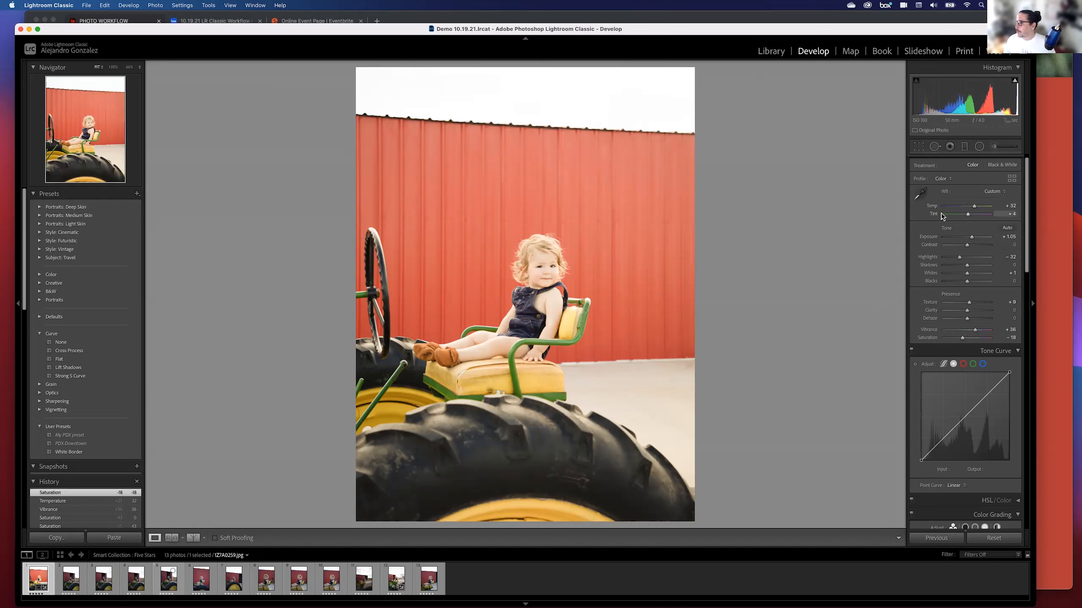
pyautogui.press('super+z')
pyautogui.press('super+z')
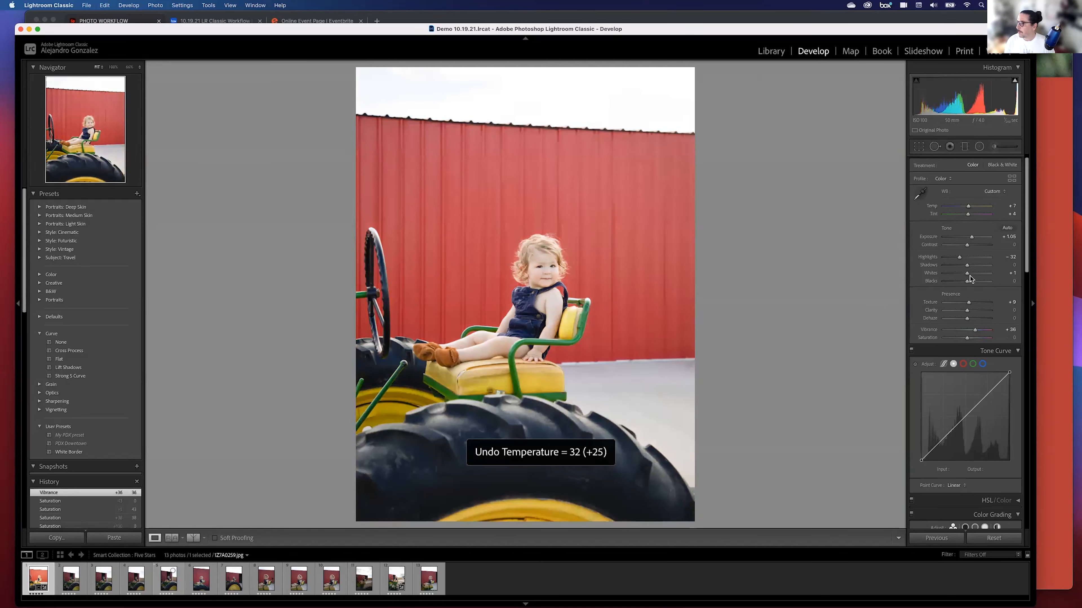
# - Use Color Grading to tint the highlights with hue 60, saturation 21, and the midtones with hue 40, saturation 44
pyautogui.scroll(-3, 968, 281)
pyautogui.scroll(-5, 969, 285)
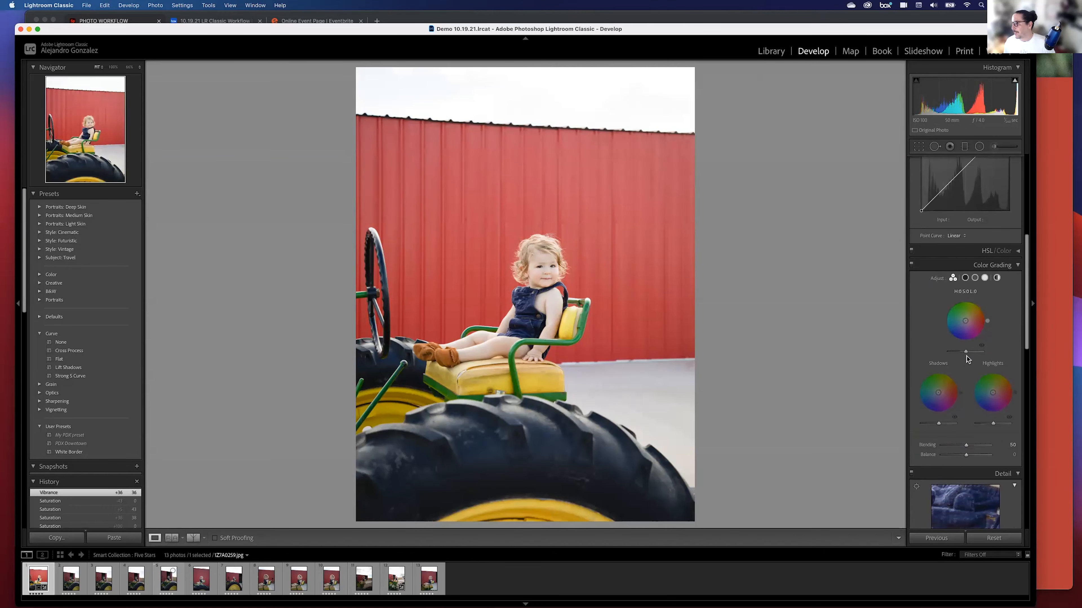
pyautogui.click(1013, 266)
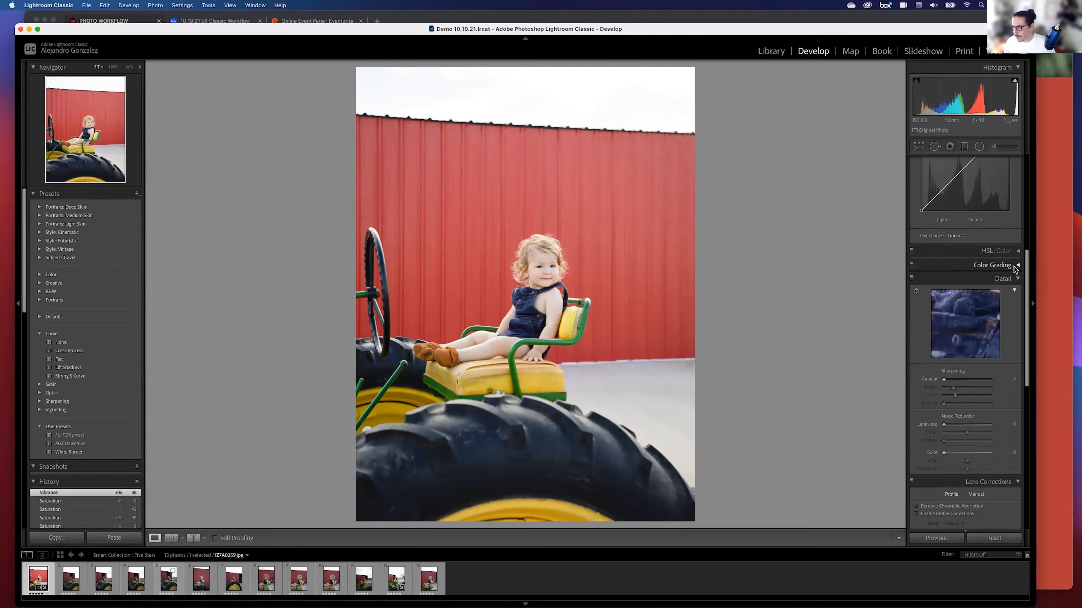
pyautogui.click(1013, 266)
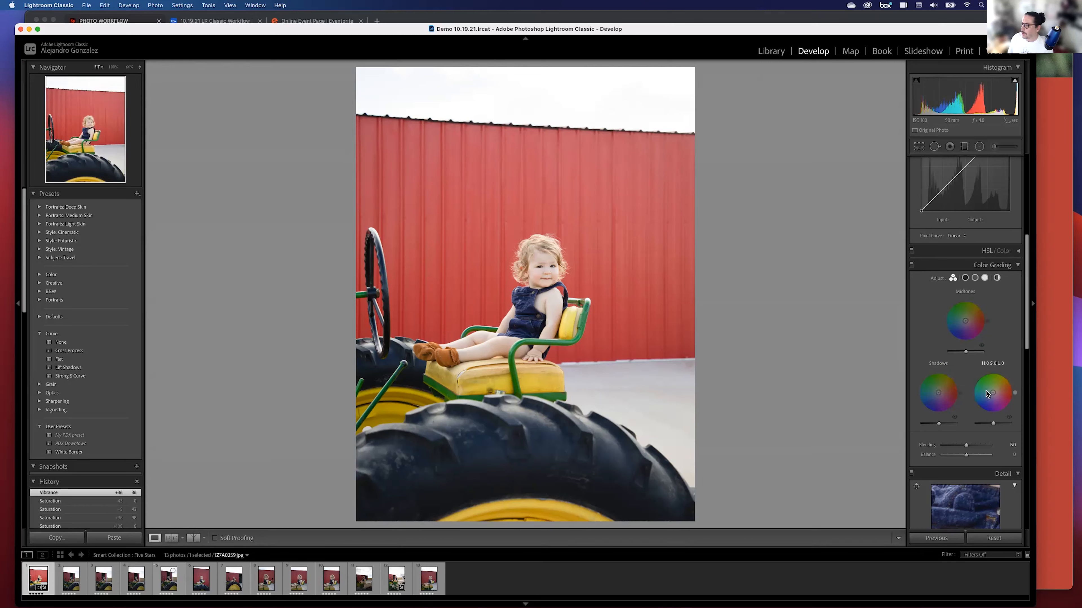
pyautogui.moveTo(987, 394); pyautogui.dragTo(994, 390)
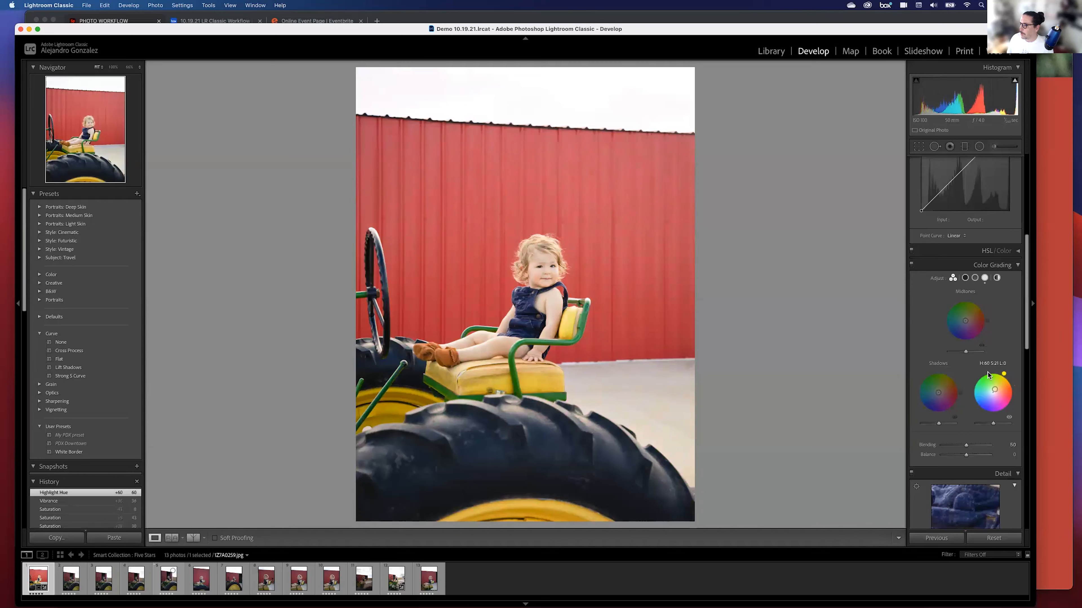
pyautogui.moveTo(965, 320)
pyautogui.mouseDown()
pyautogui.moveTo(959, 326)
pyautogui.moveTo(979, 308)
pyautogui.moveTo(971, 316)
pyautogui.mouseUp()
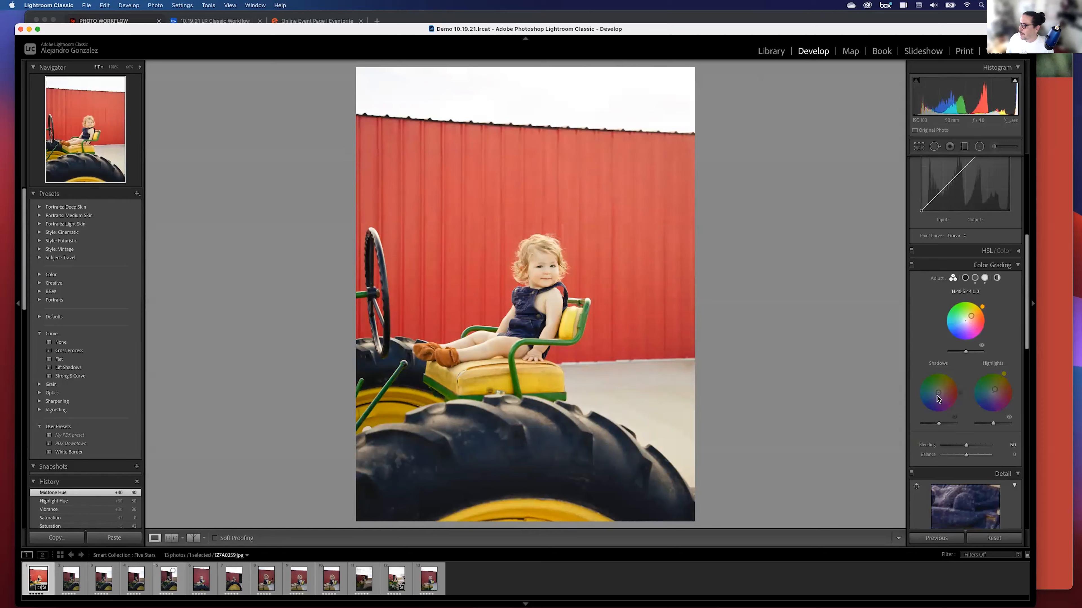
# - Tint the shadows blue with hue 215 in Color Grading and lower the midtone luminance to −66
pyautogui.moveTo(938, 393); pyautogui.dragTo(934, 398)
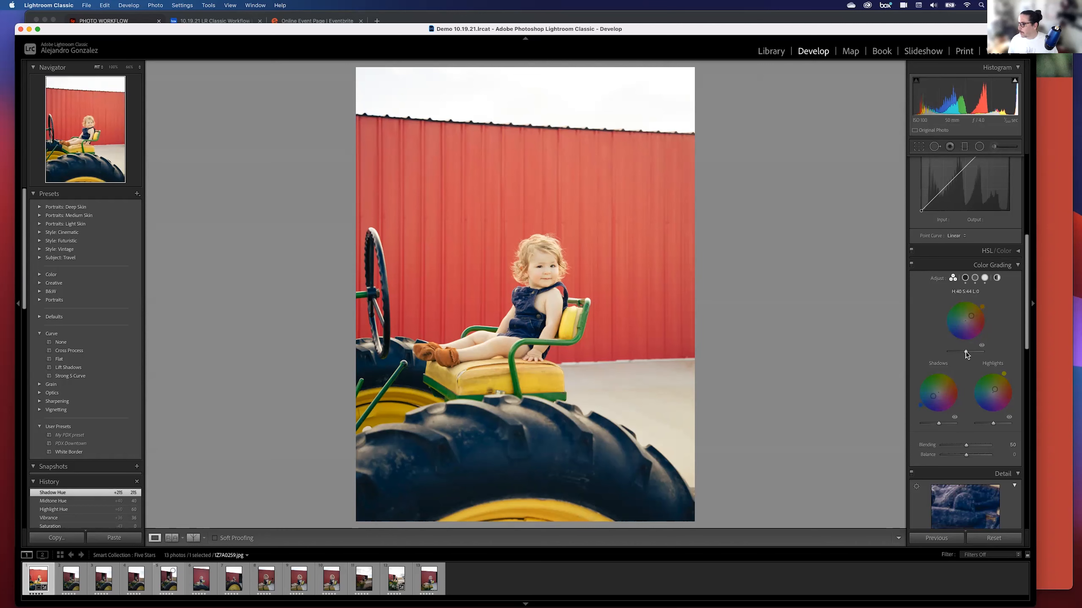
pyautogui.moveTo(953, 352); pyautogui.dragTo(954, 352)
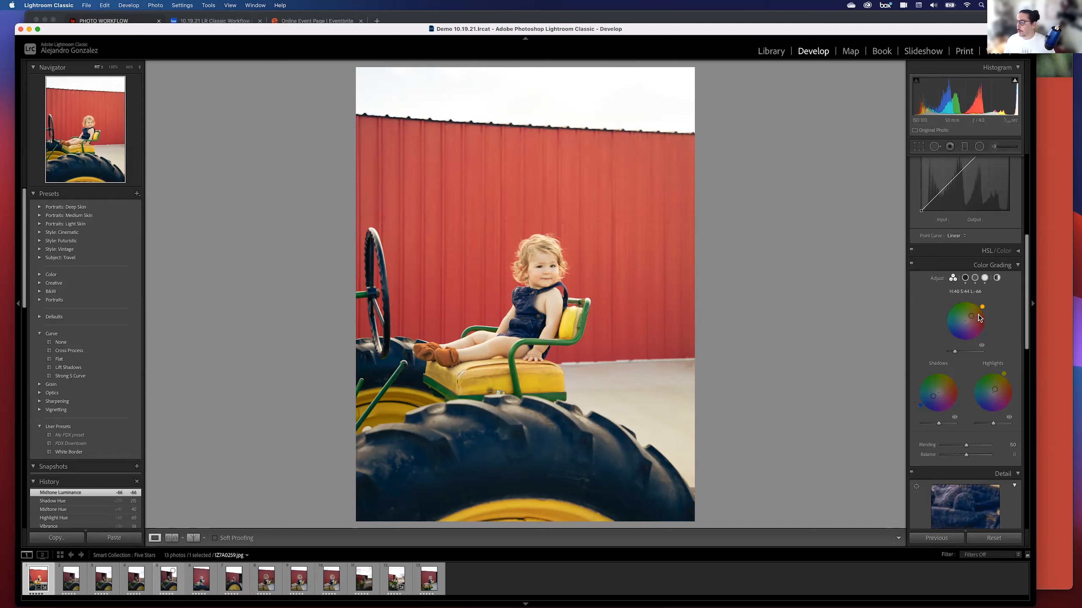
pyautogui.scroll(1, 975, 310)
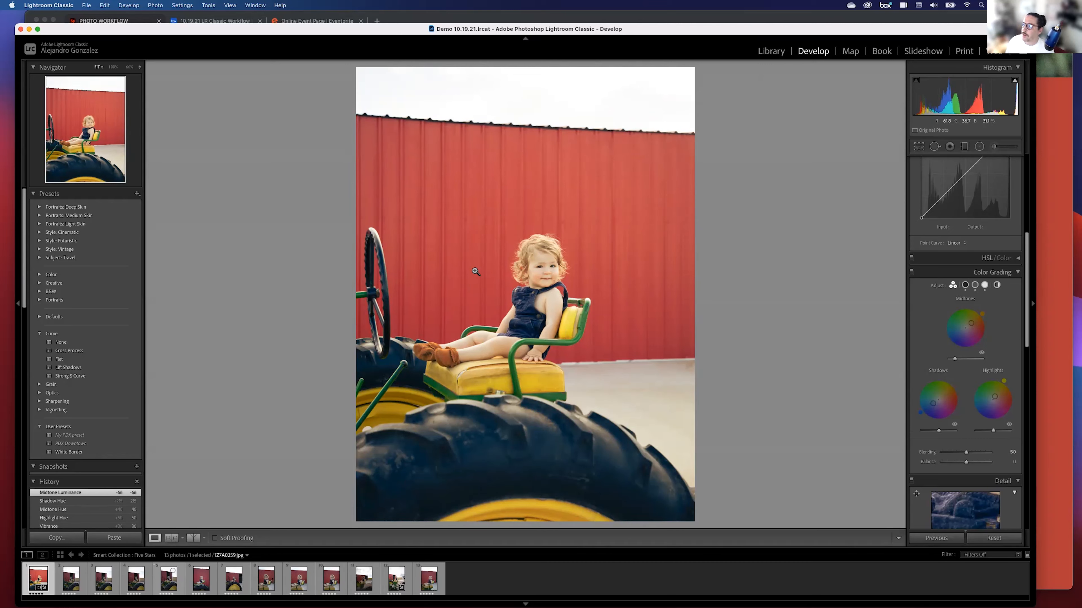
# - Create a virtual copy of the edited photo and switch between the original and the copy, ending on the copy
pyautogui.rightClick(503, 268)
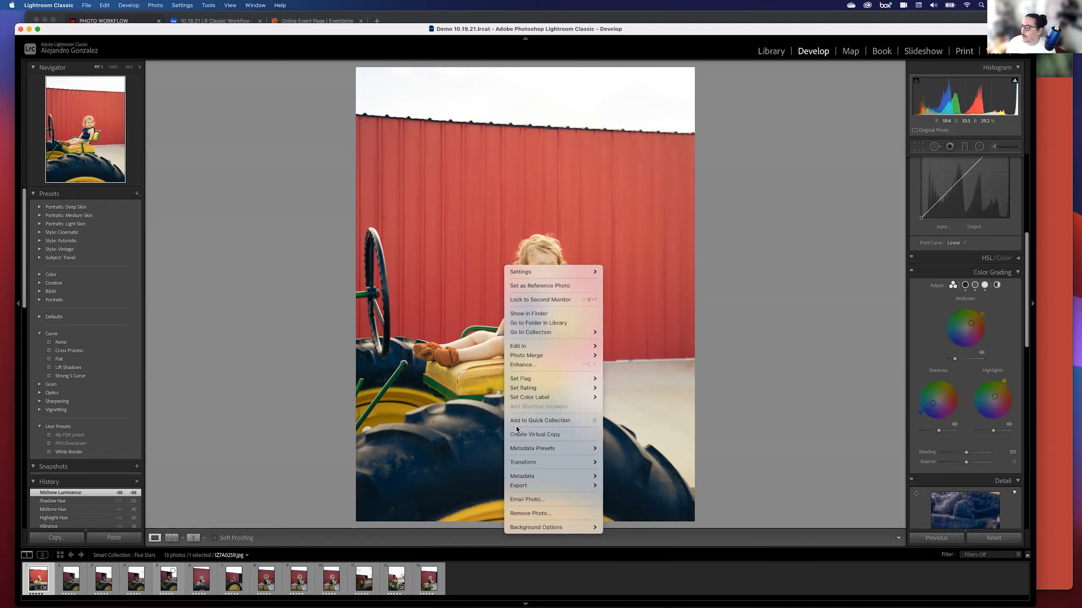
pyautogui.click(518, 435)
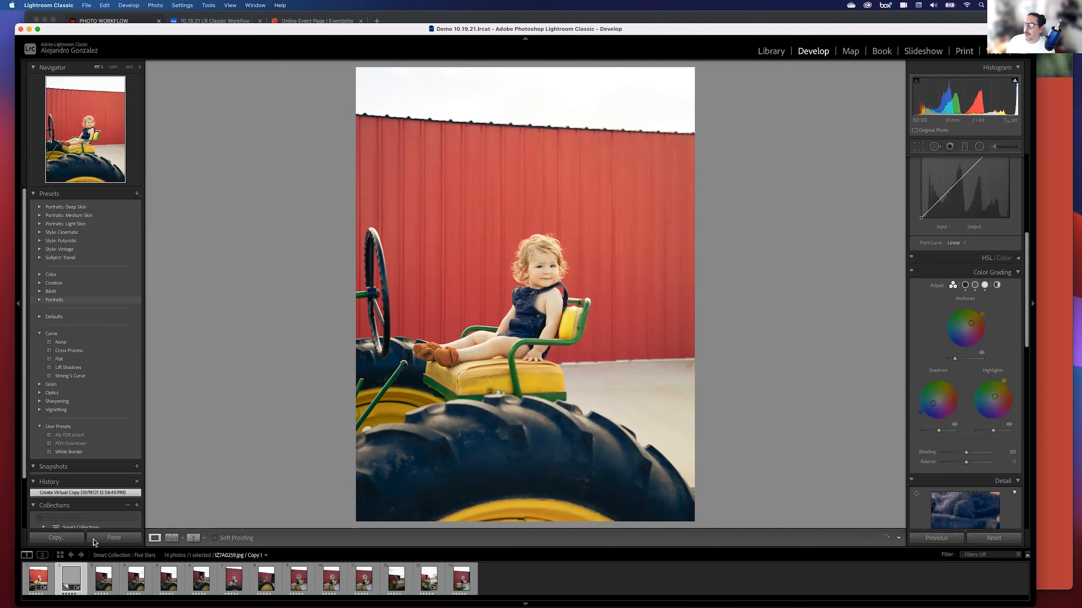
pyautogui.click(46, 590)
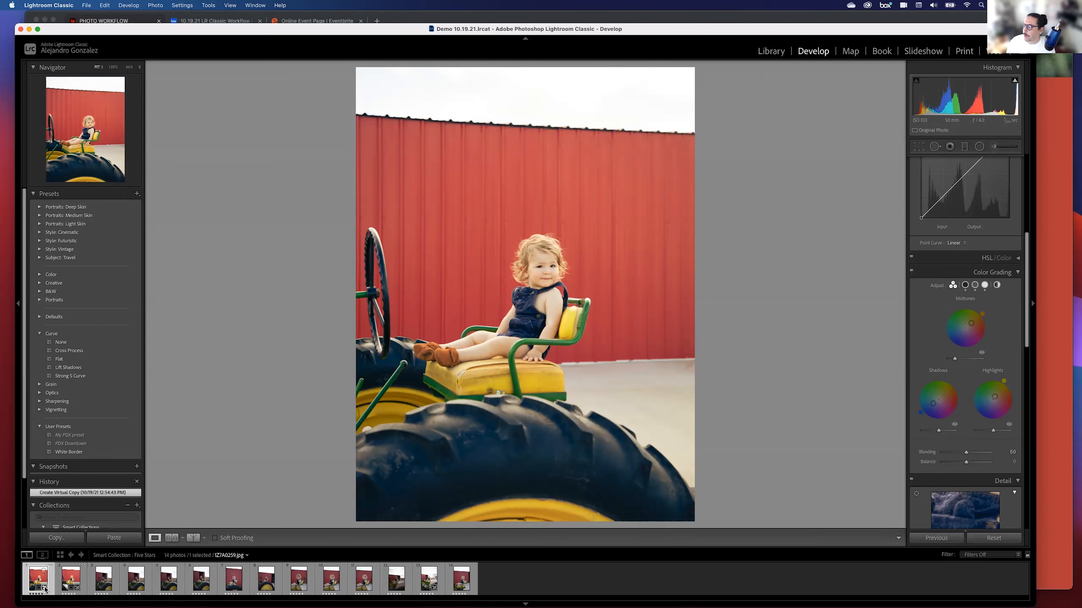
pyautogui.press('Right')
pyautogui.press('Left')
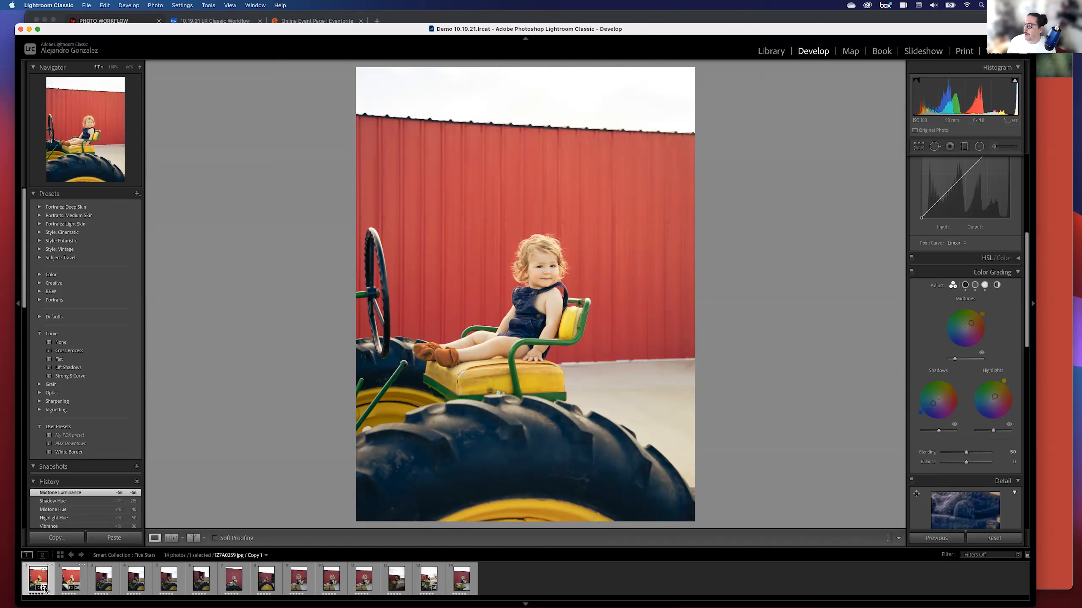
pyautogui.press('Right')
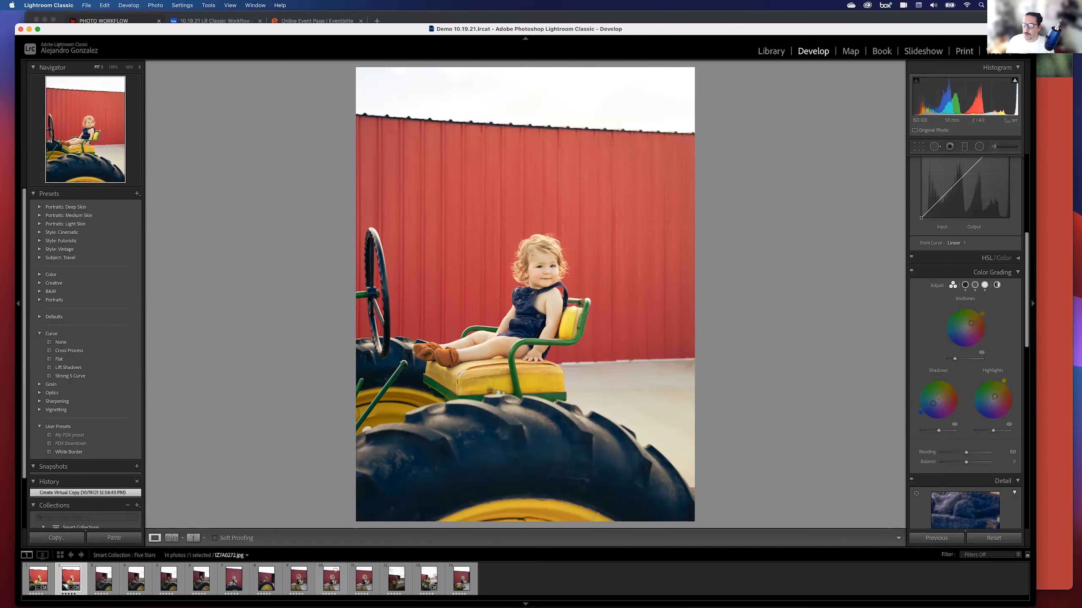
# - Reset all adjustments on the virtual copy and undo the reset
pyautogui.click(986, 538)
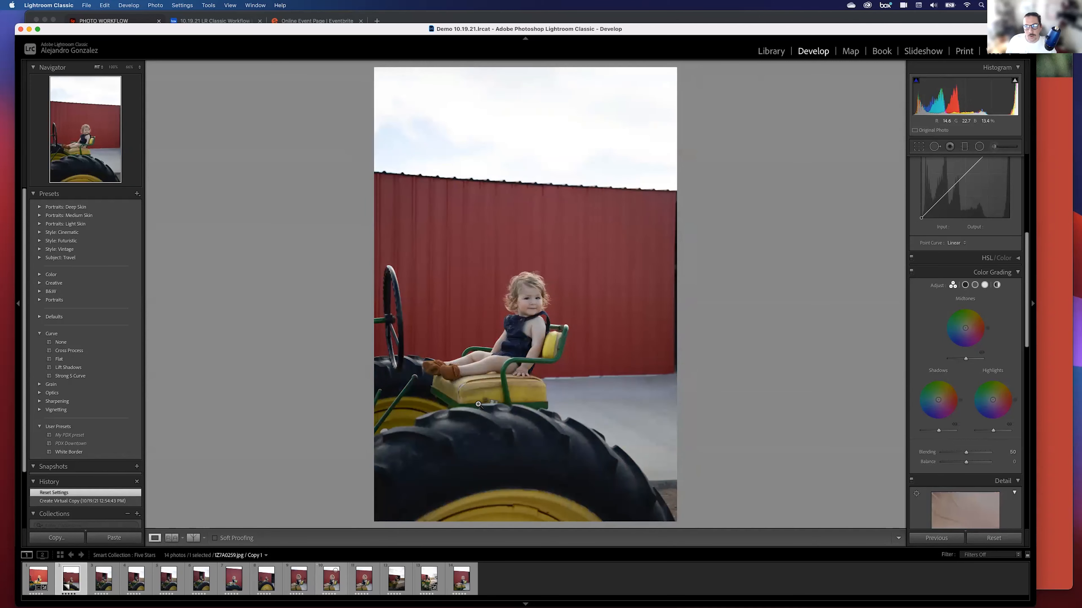
pyautogui.press('super+z')
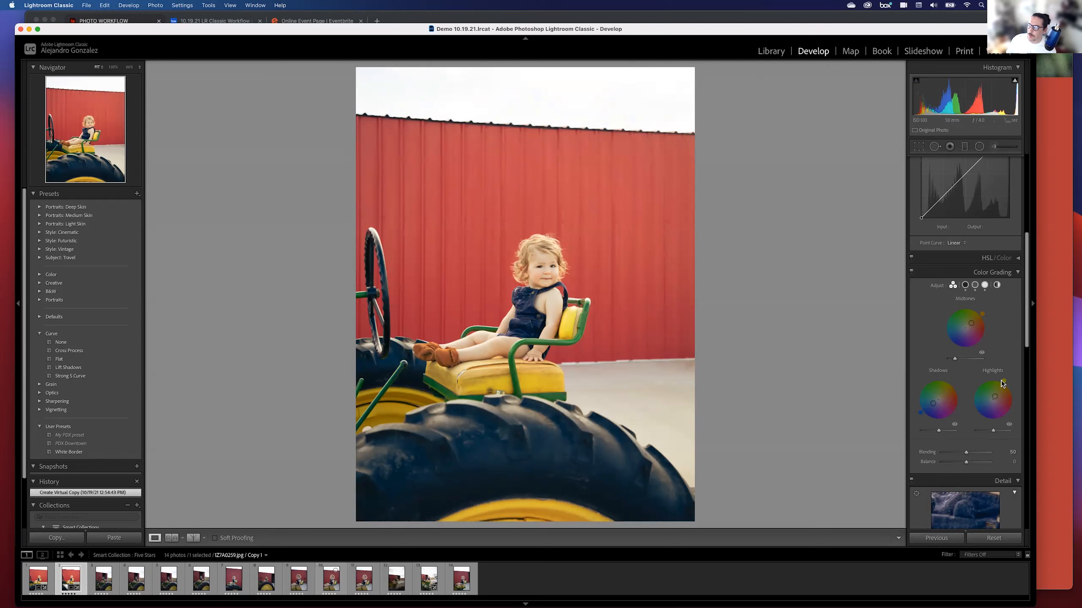
# - Crop the virtual copy to a 1 x 1 square framed tightly around the child, tractor seat and tire
pyautogui.scroll(10, 1008, 347)
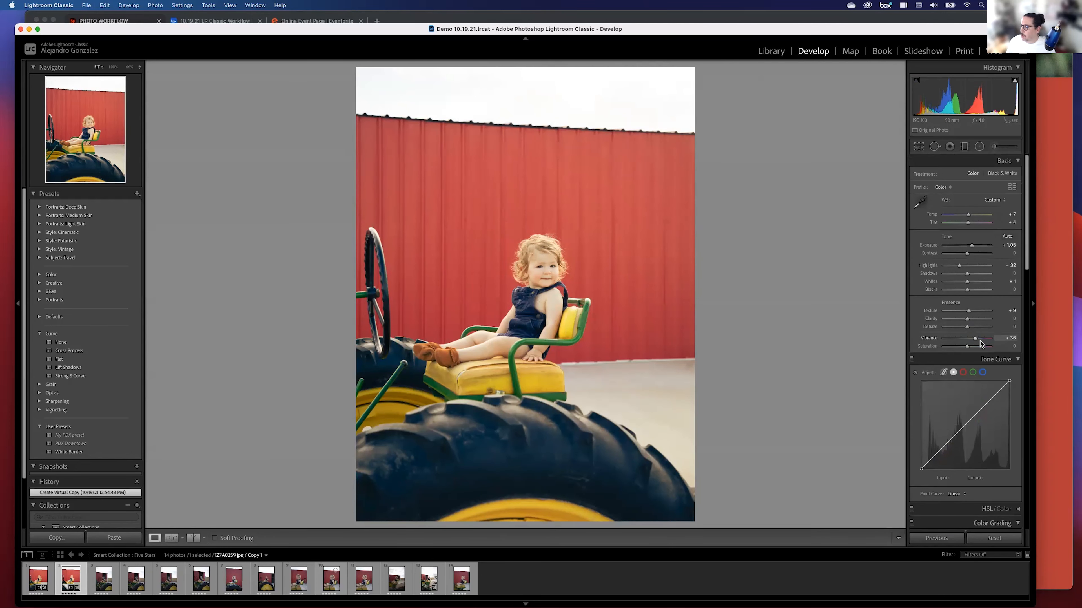
pyautogui.click(920, 148)
pyautogui.click(990, 175)
pyautogui.click(986, 188)
pyautogui.moveTo(501, 262); pyautogui.dragTo(502, 234)
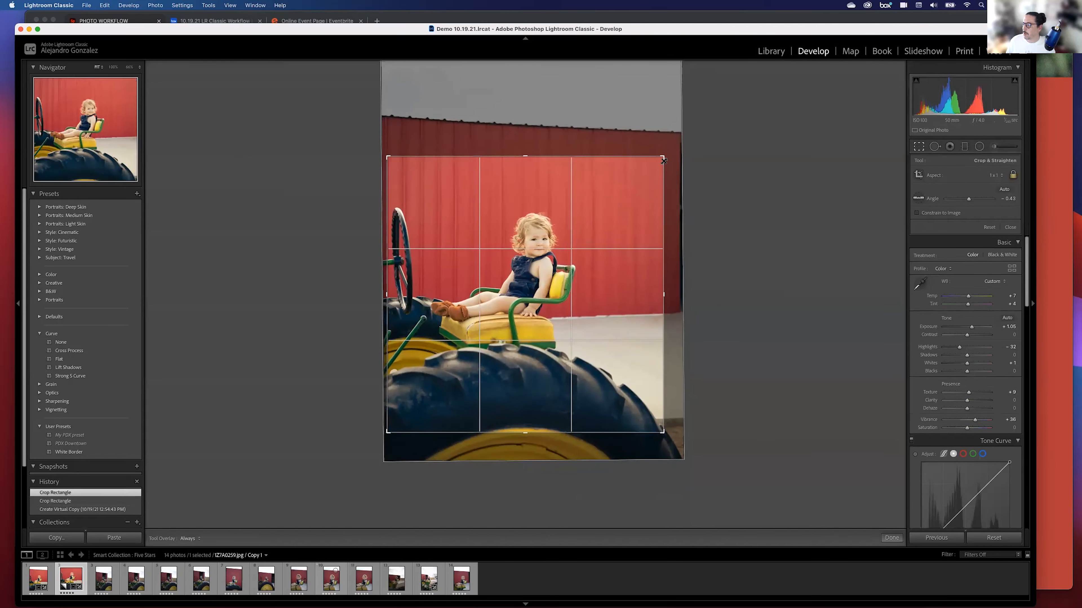
pyautogui.moveTo(663, 157); pyautogui.dragTo(661, 160)
pyautogui.moveTo(585, 214); pyautogui.dragTo(585, 218)
pyautogui.press('Return')
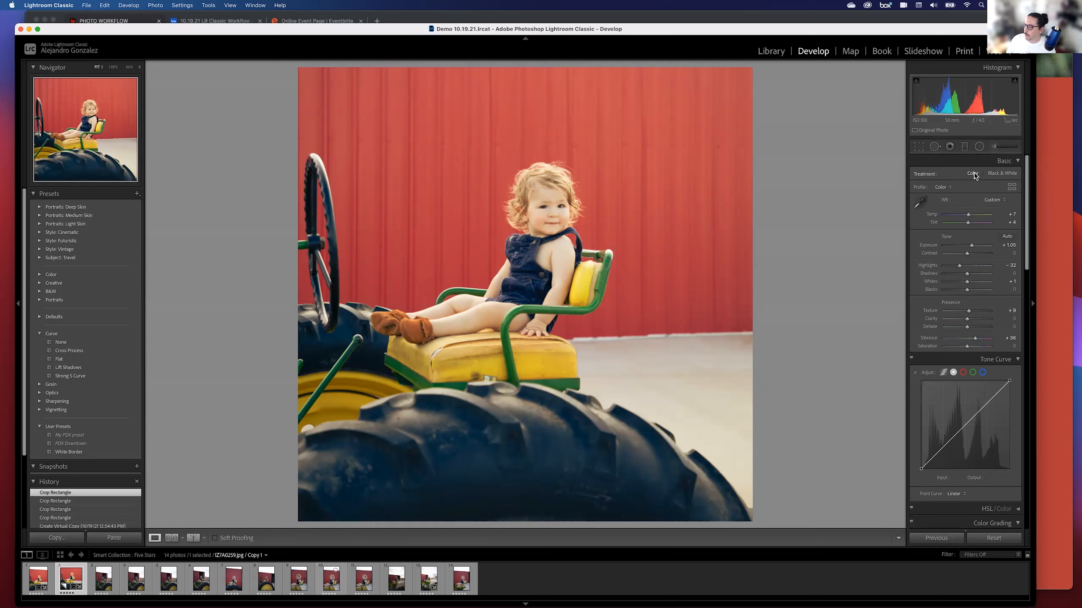
# - Convert the square copy to Black & White and turn off its Color Grading effects for a neutral monochrome
pyautogui.click(998, 175)
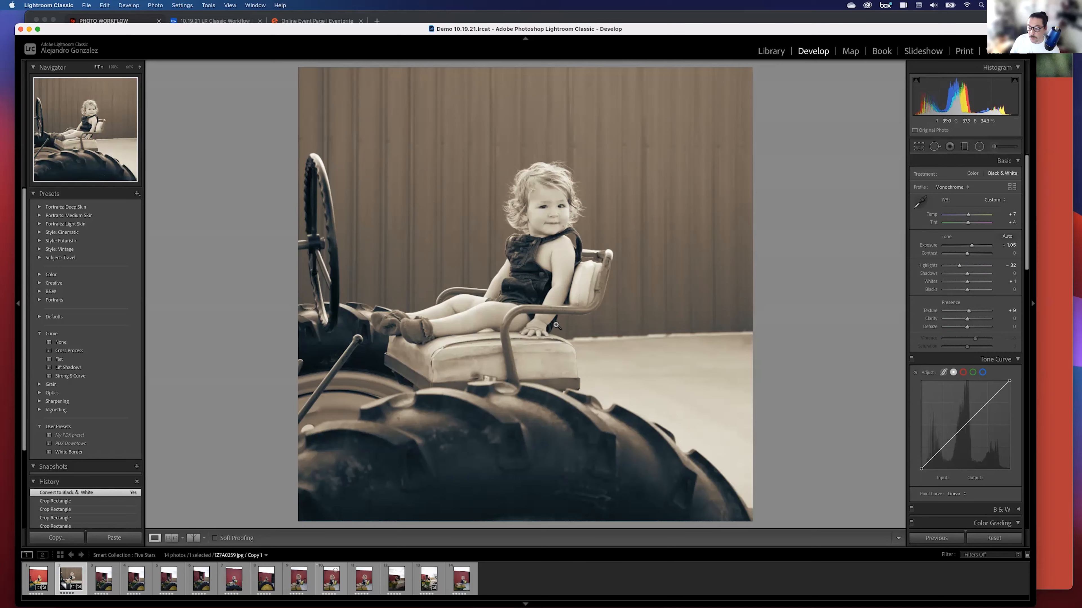
pyautogui.scroll(-5, 1016, 309)
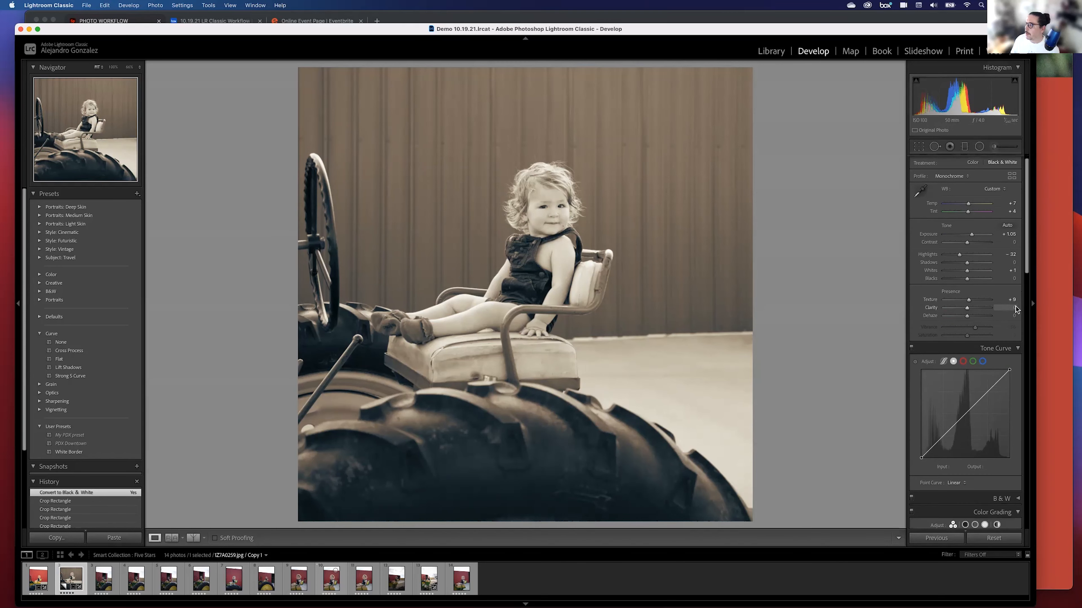
pyautogui.scroll(-3, 1016, 308)
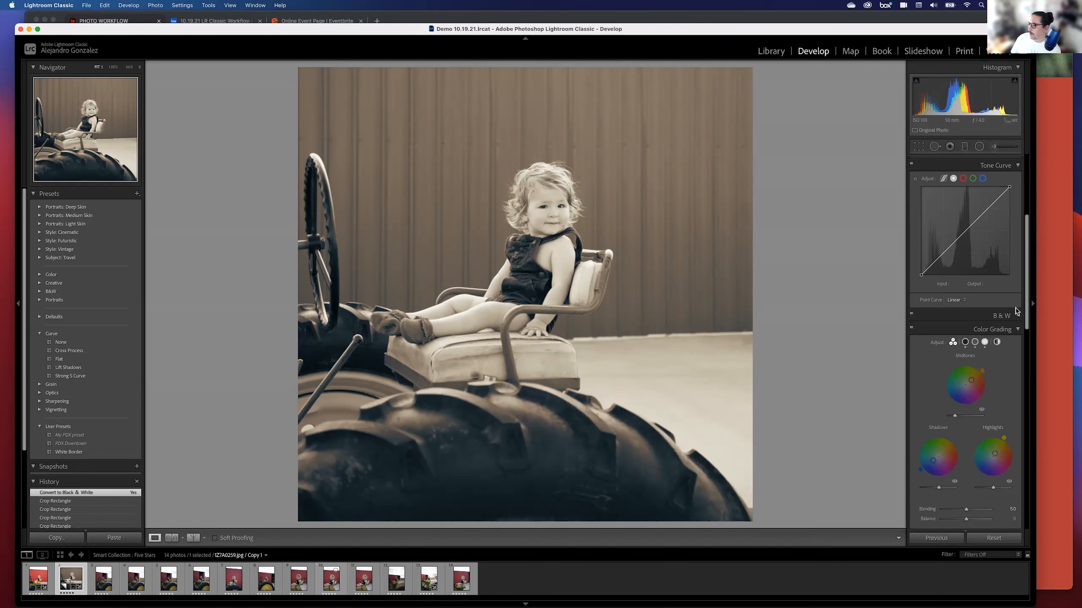
pyautogui.scroll(-2, 1016, 311)
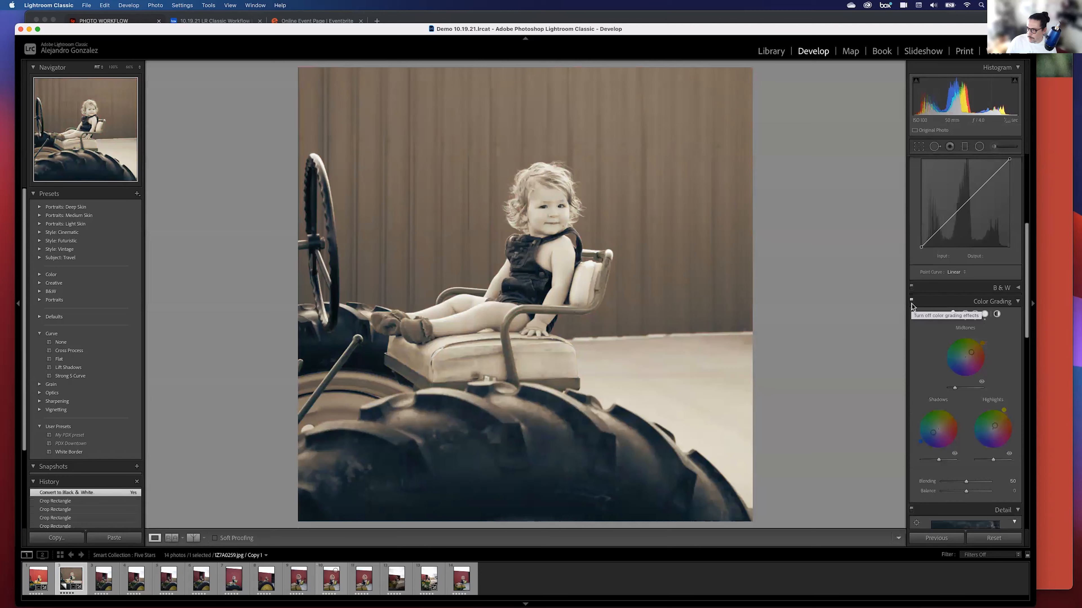
pyautogui.click(935, 305)
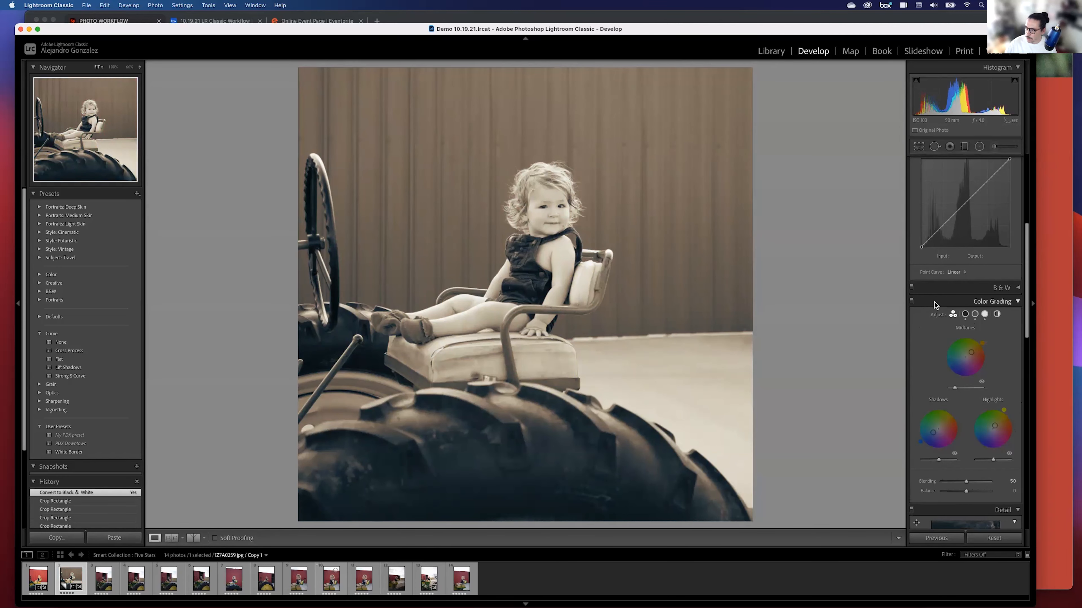
pyautogui.click(911, 300)
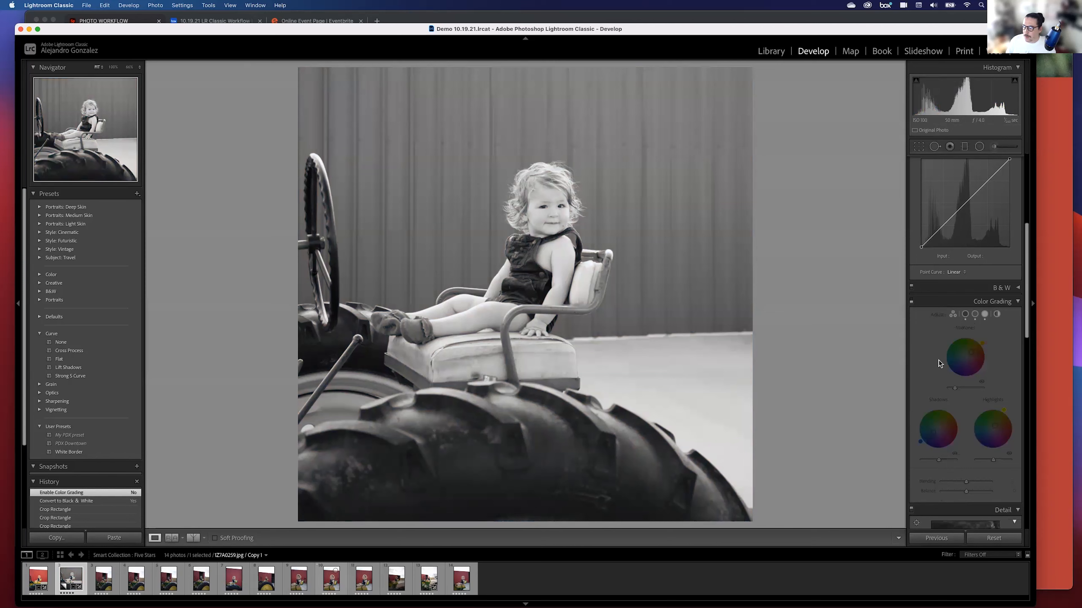
# - Try a brighter Exposure of +1.30 on the black-and-white copy and bring it back to +1.05
pyautogui.scroll(6, 970, 276)
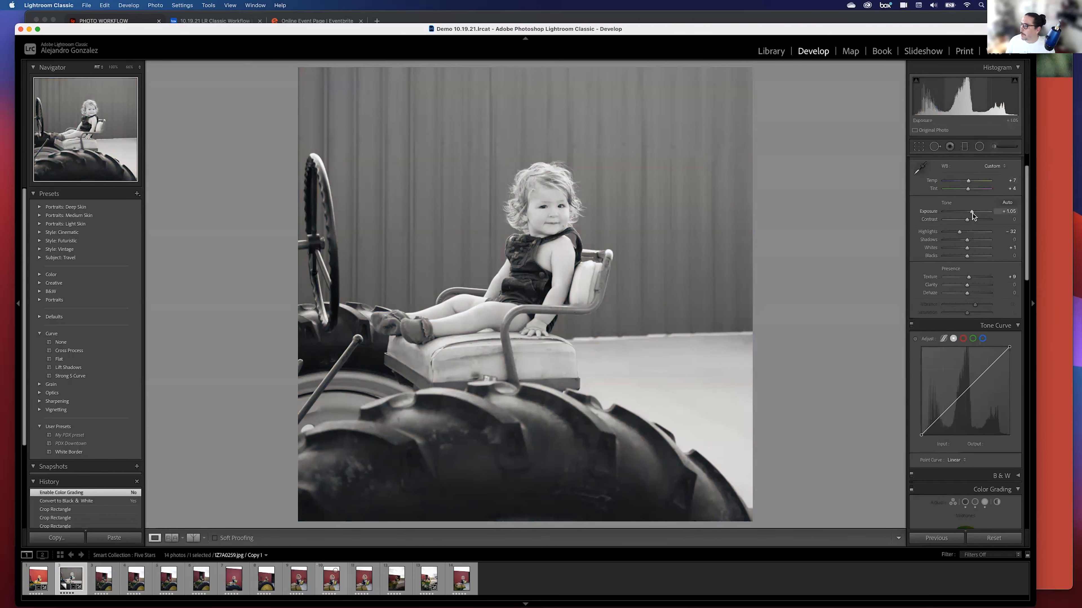
pyautogui.moveTo(979, 212); pyautogui.dragTo(979, 212)
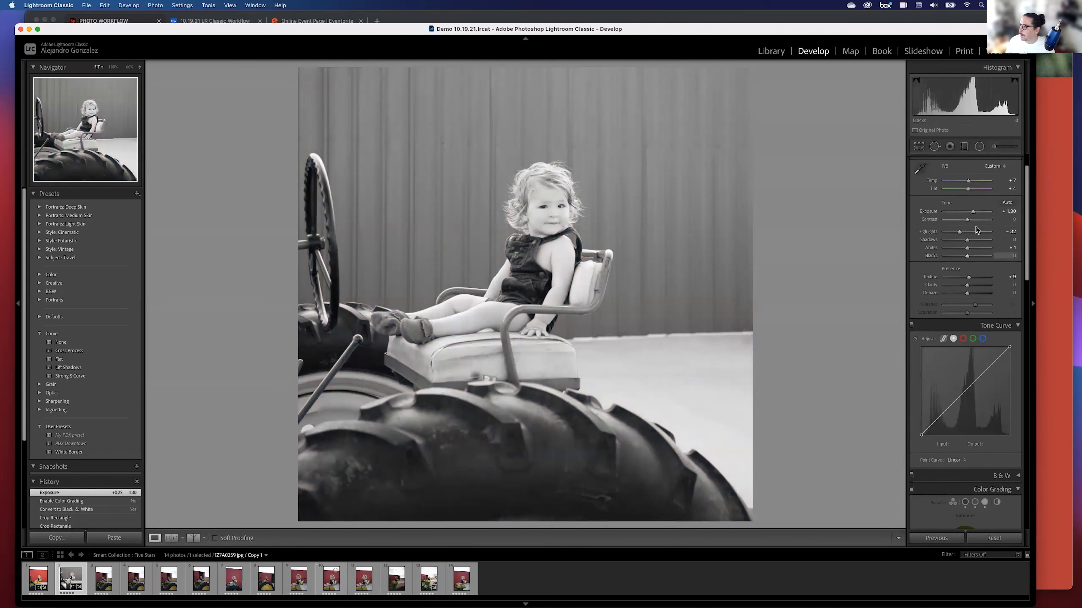
pyautogui.moveTo(973, 213); pyautogui.dragTo(971, 212)
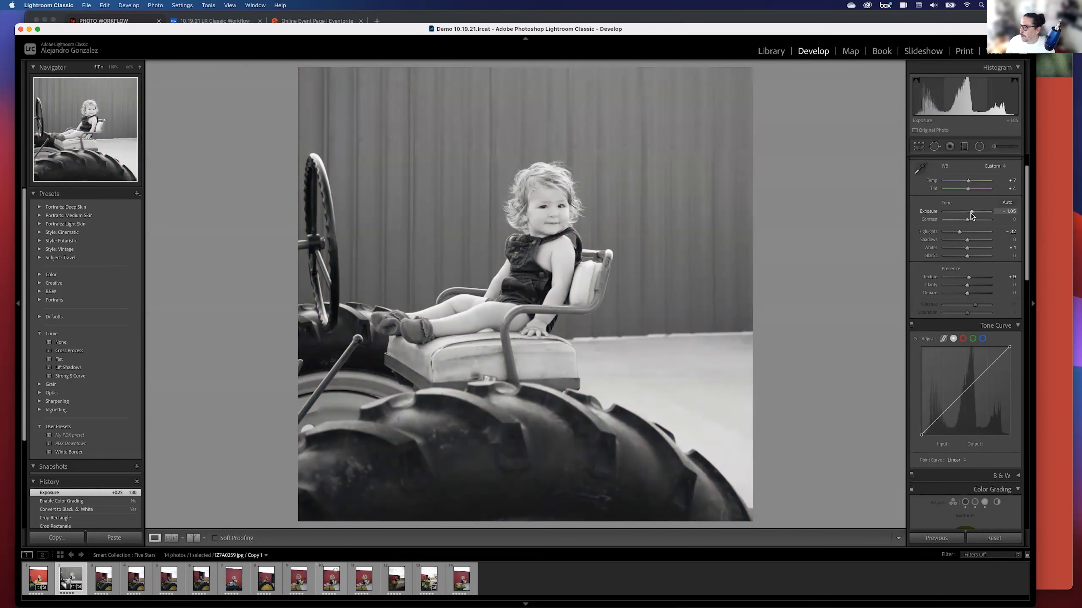
# - Shape the Tone Curve's point curve into an S with darker shadows and brighter highlights, lowering the white endpoint and lifting the black endpoint
pyautogui.scroll(-1, 952, 366)
pyautogui.click(943, 326)
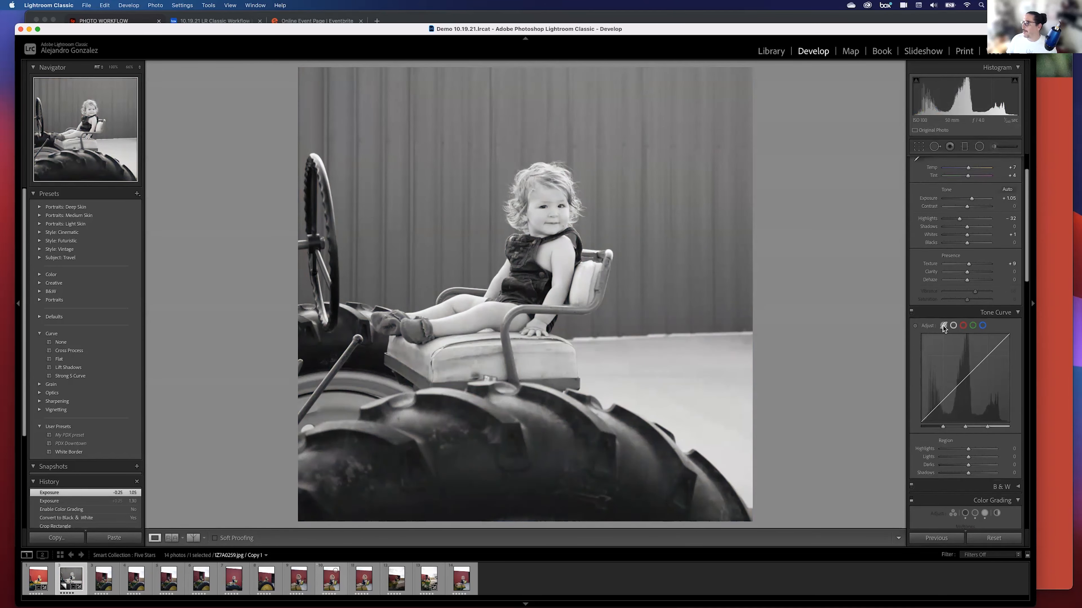
pyautogui.click(953, 326)
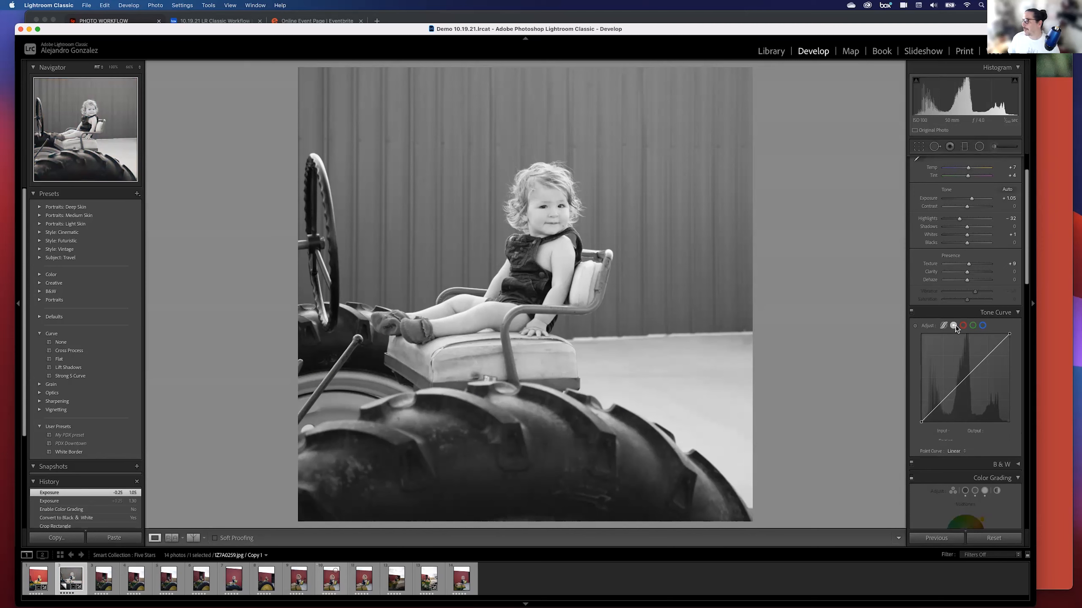
pyautogui.moveTo(940, 402); pyautogui.dragTo(944, 407)
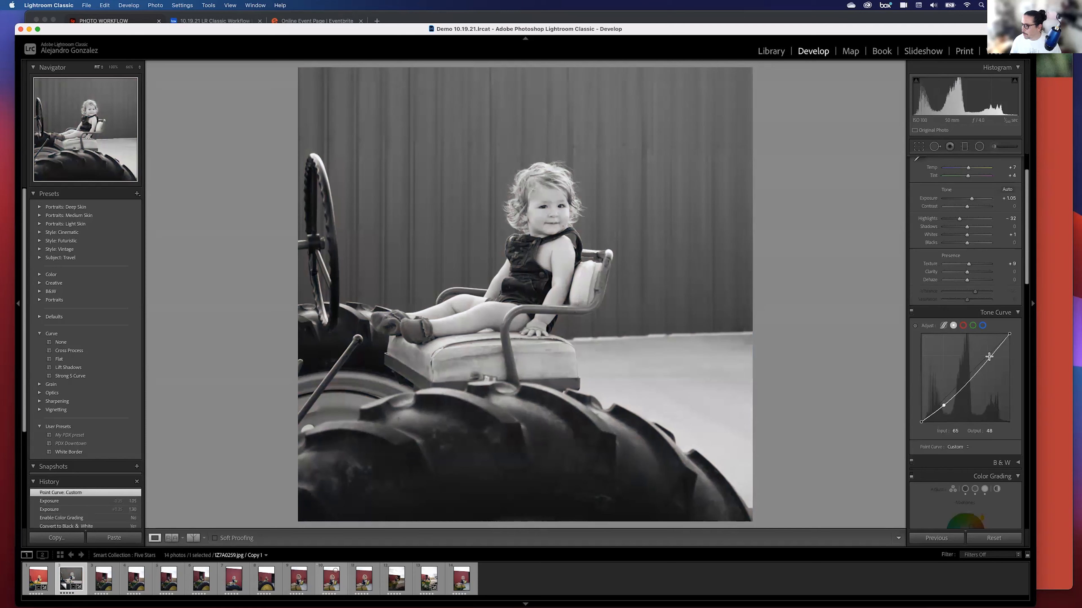
pyautogui.moveTo(983, 363); pyautogui.dragTo(1010, 336)
pyautogui.moveTo(921, 421); pyautogui.dragTo(919, 419)
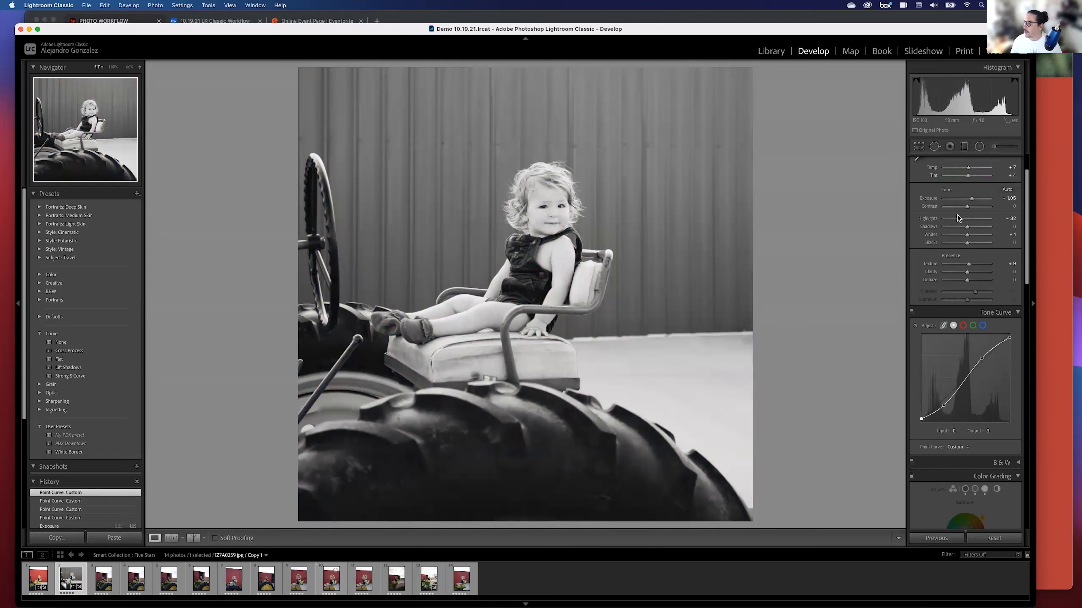
# - Set the black-and-white copy's Exposure to +0.75 and Highlights to −96
pyautogui.doubleClick(921, 199)
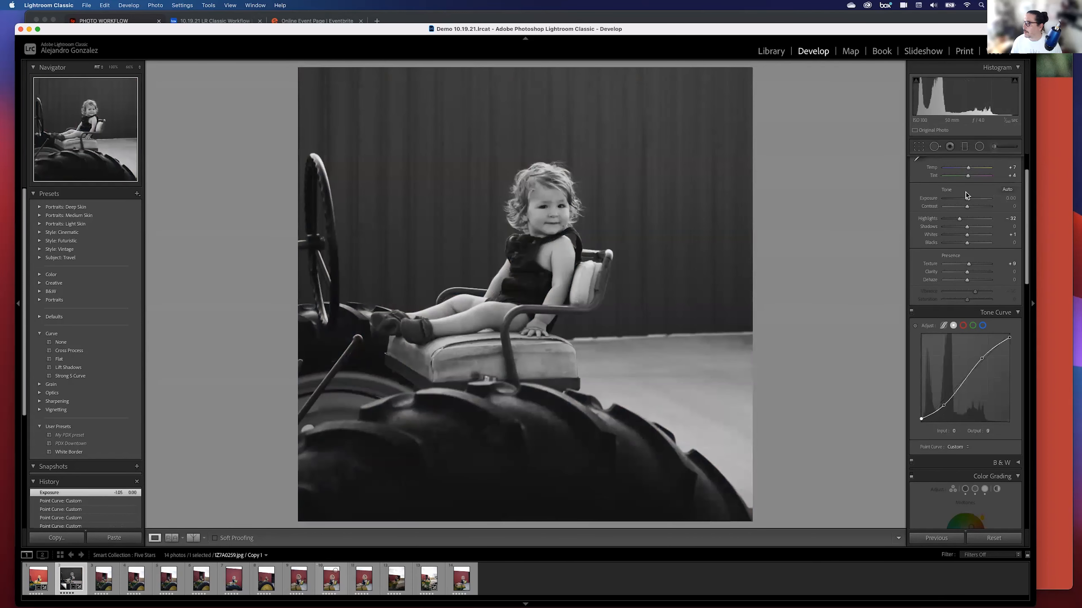
pyautogui.moveTo(966, 199); pyautogui.dragTo(943, 219)
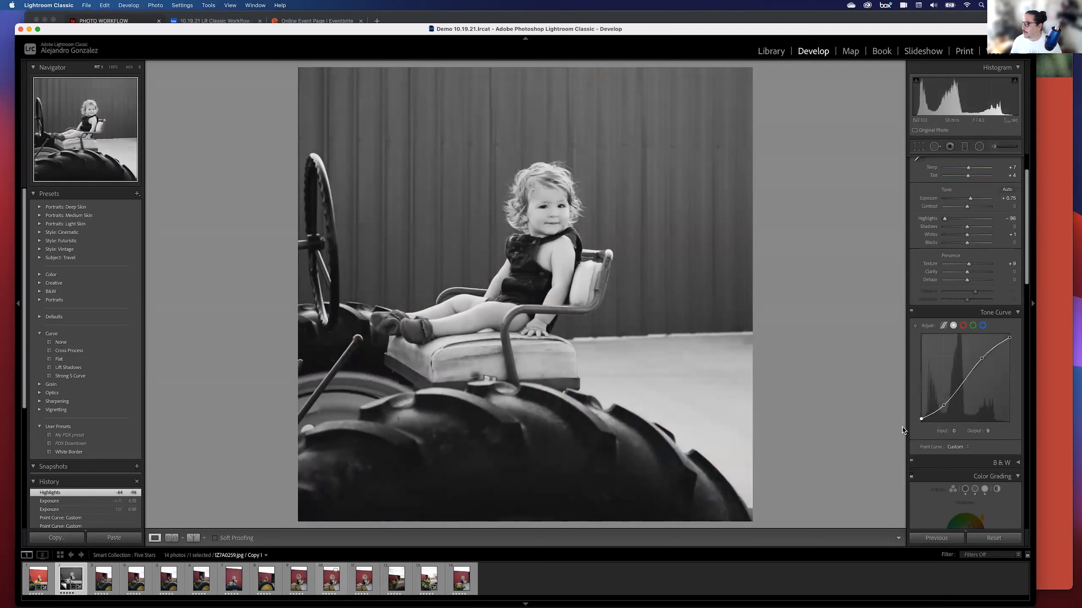
# - Turn Color Grading back on to tone the monochrome copy, and set Highlights to −59
pyautogui.click(911, 462)
pyautogui.click(911, 462)
pyautogui.click(911, 475)
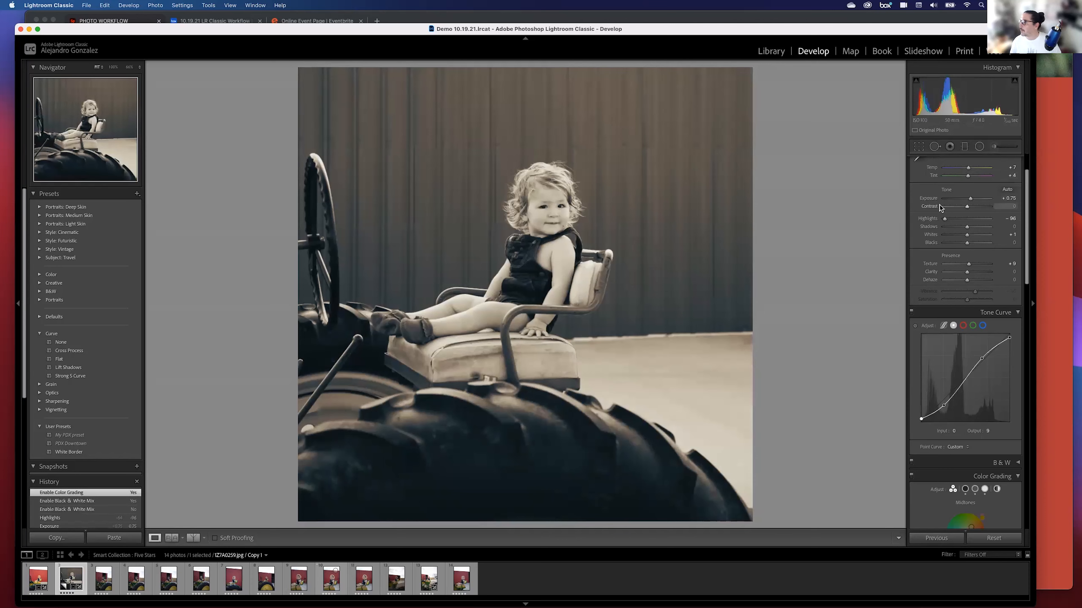
pyautogui.moveTo(944, 219); pyautogui.dragTo(953, 233)
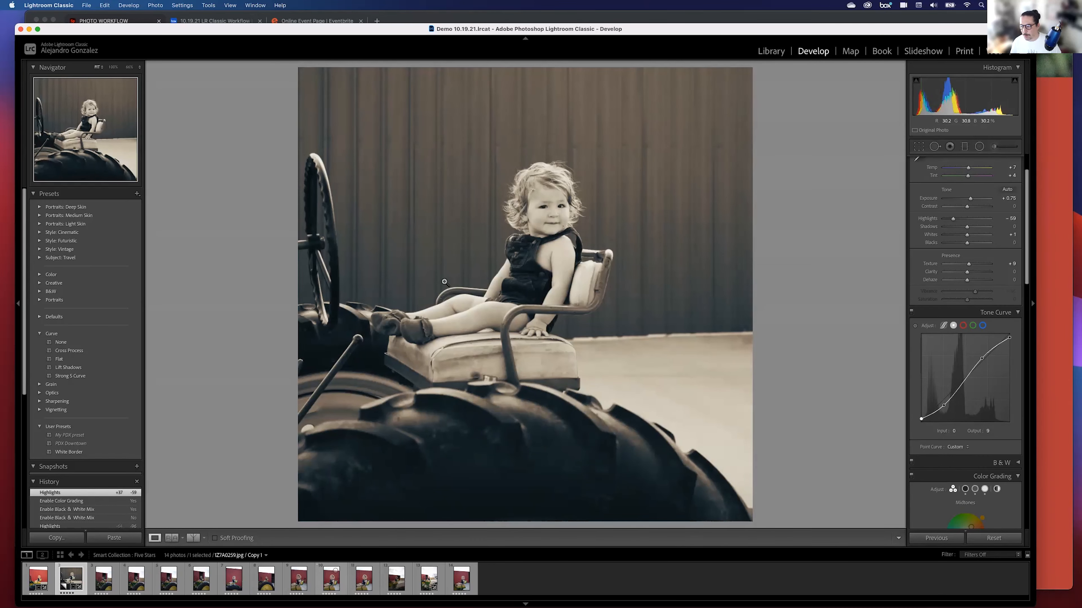
# - Locate the edited color tractor photo 1Z7A0259.jpg in Finder, preview the original file, and close the folder window
pyautogui.click(34, 571)
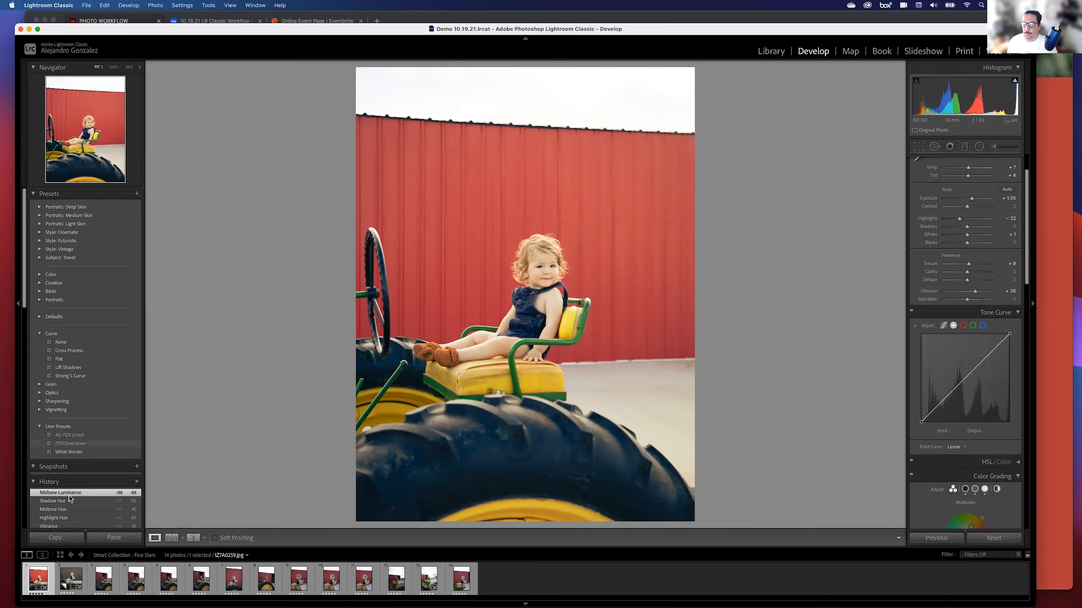
pyautogui.rightClick(463, 253)
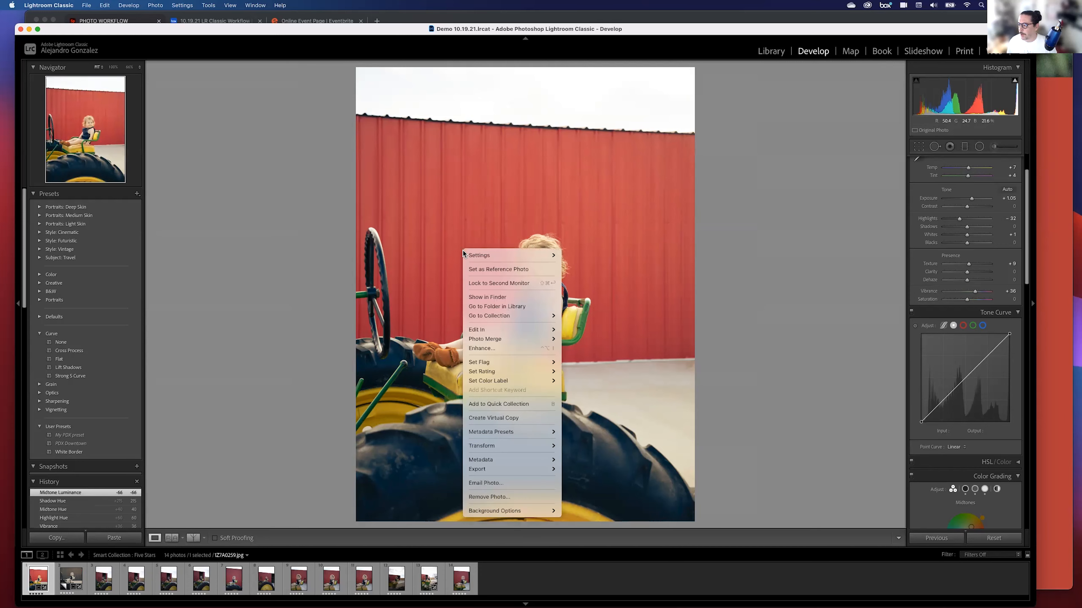
pyautogui.click(493, 298)
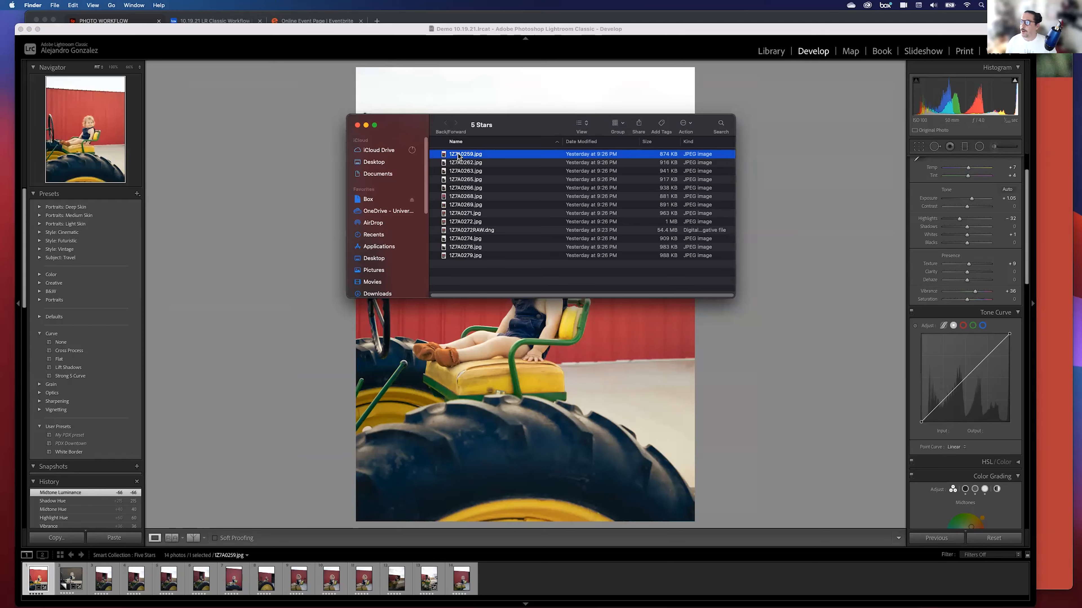
pyautogui.press('space')
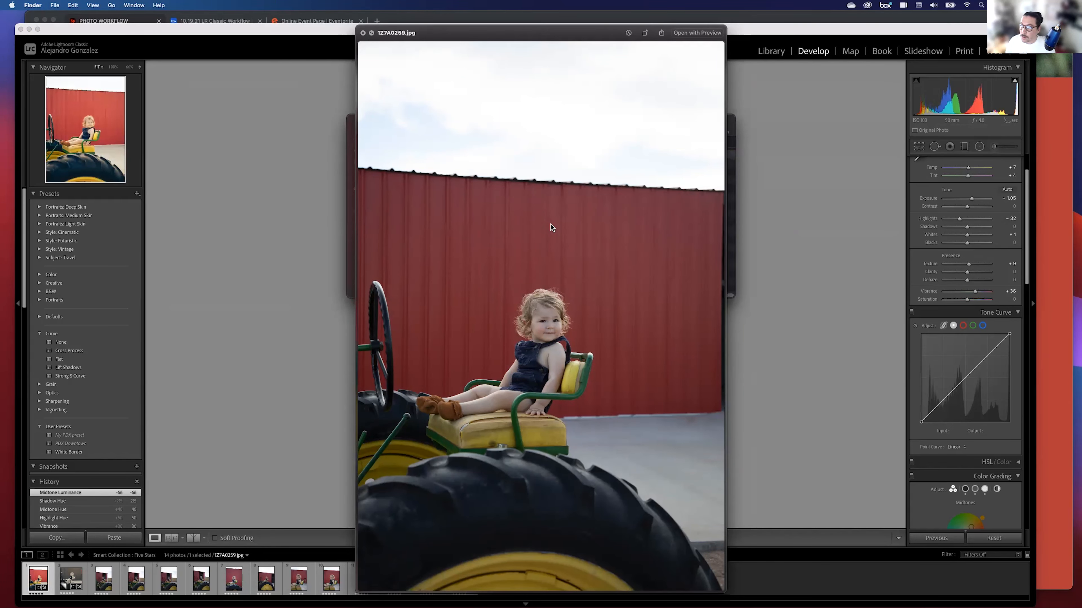
pyautogui.press('space')
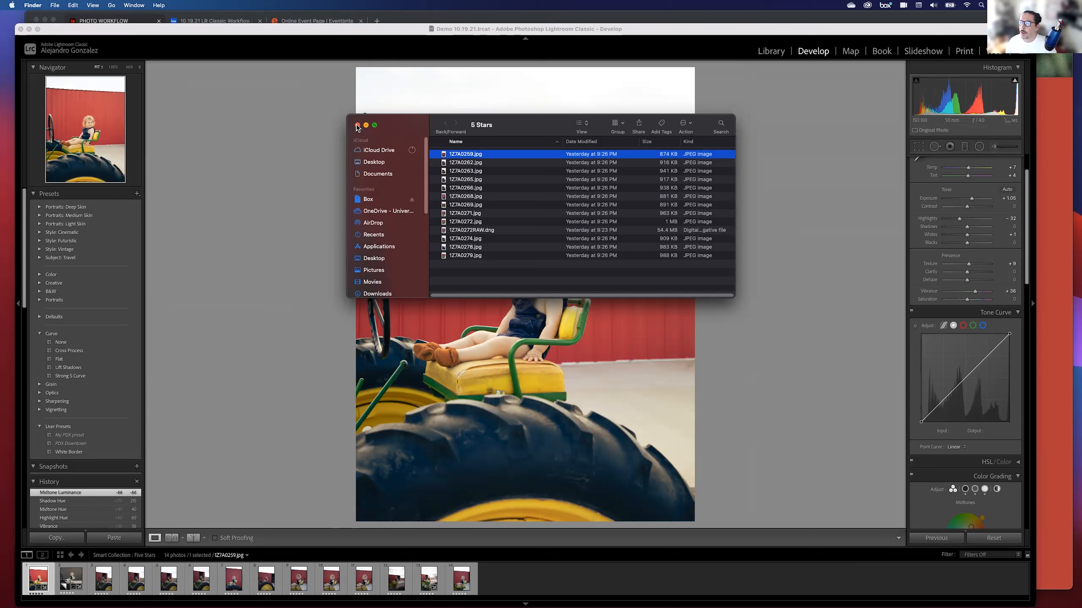
pyautogui.click(357, 126)
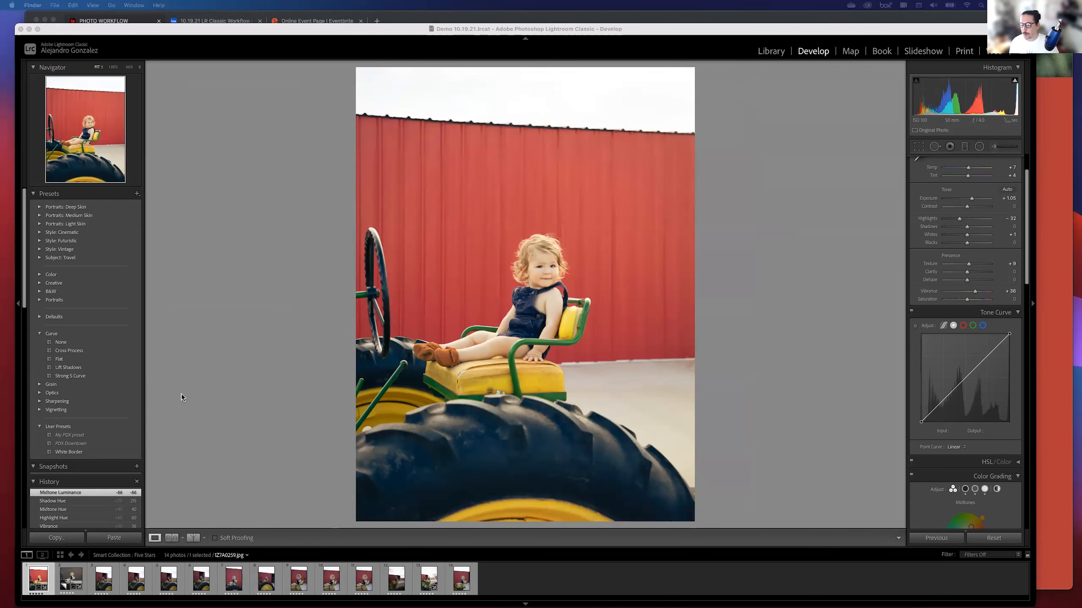
# - Apply the color edit of 1Z7A0259.jpg to 1Z7A0262.jpg by reusing the previous photo's settings
pyautogui.click(24, 589)
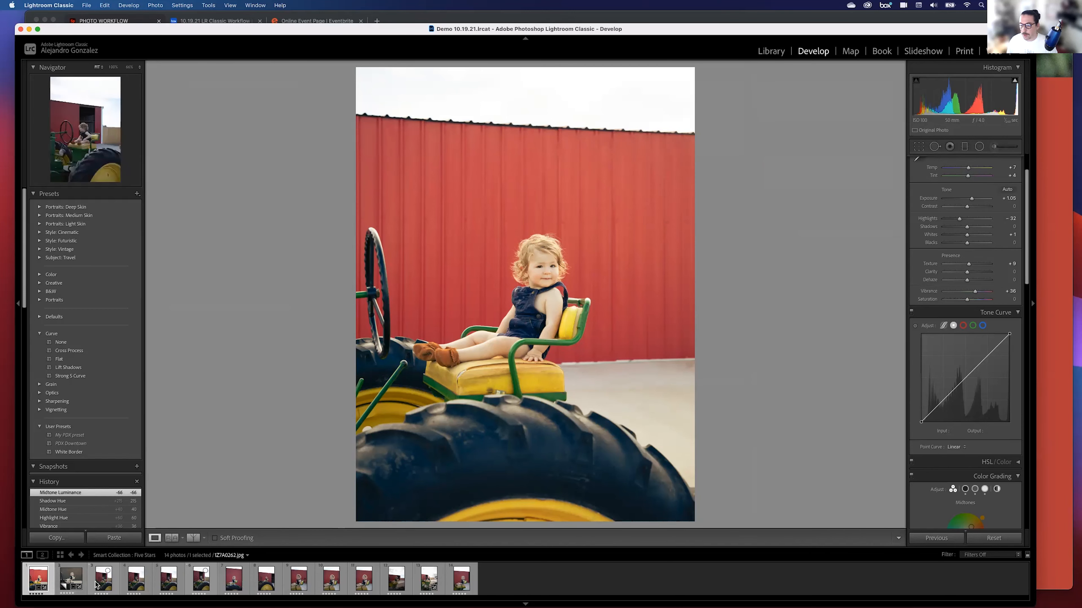
pyautogui.click(102, 586)
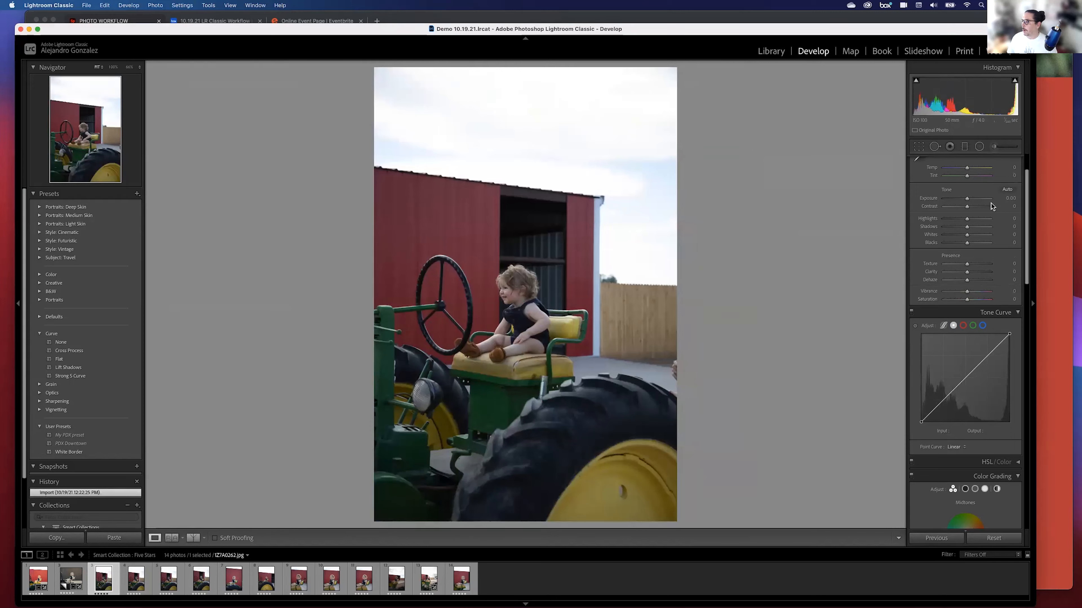
pyautogui.click(936, 538)
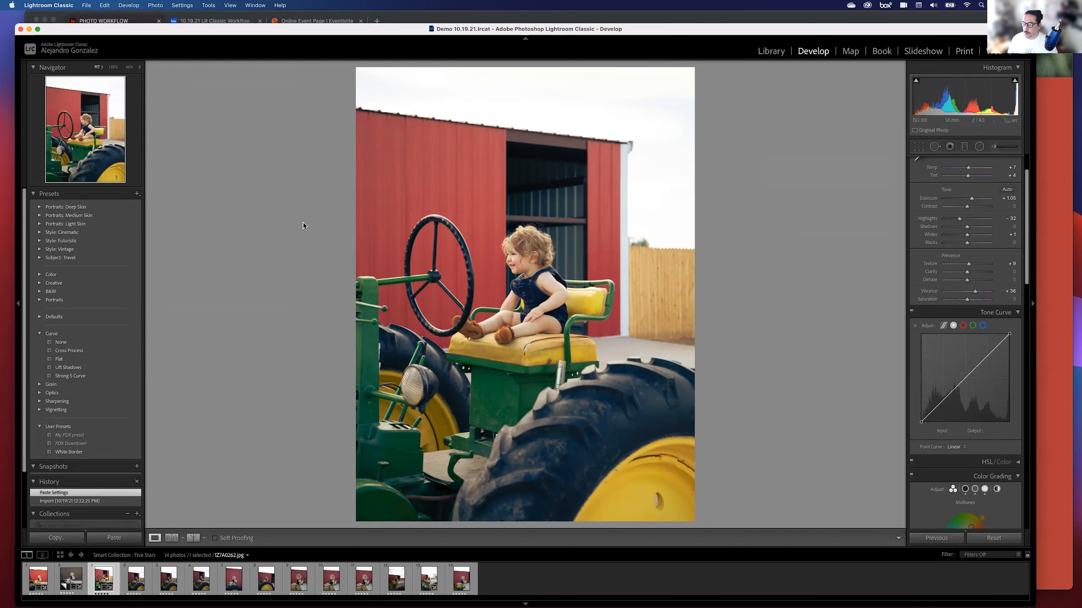
# - Select the photos from 1Z7A0263.jpg through 1Z7A0272RAW.dng, try manual Sync mode, and switch back to Auto Sync
pyautogui.click(136, 587)
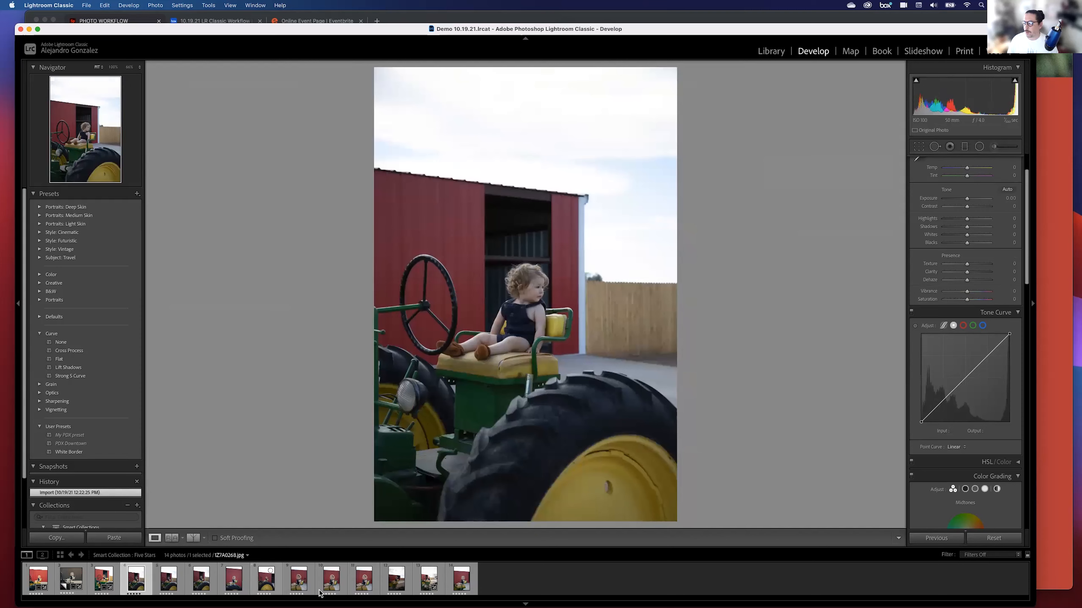
pyautogui.keyDown('shift'); pyautogui.click(364, 587); pyautogui.keyUp('shift')
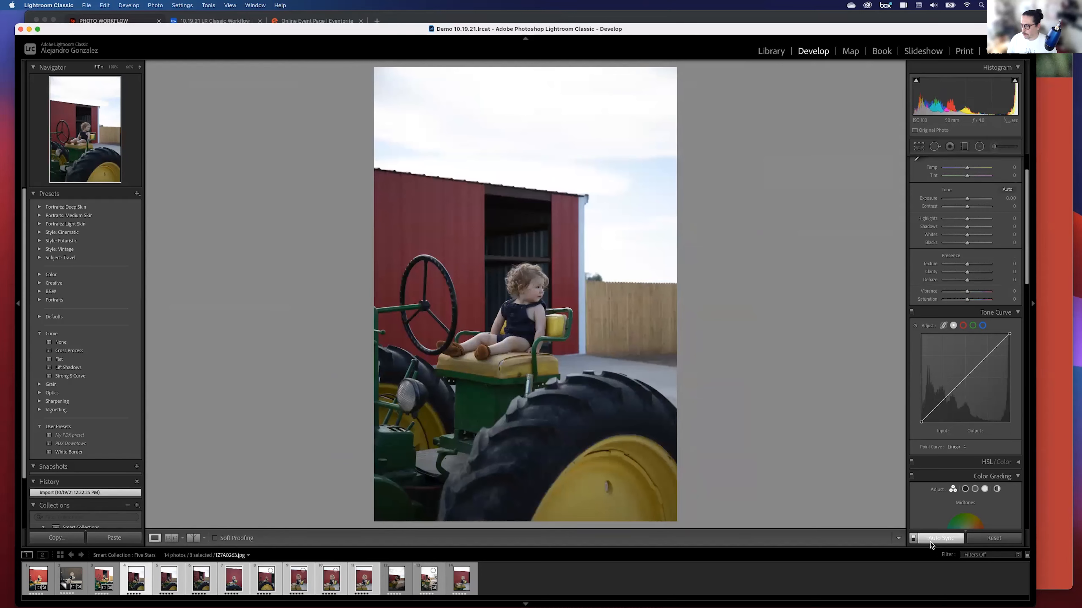
pyautogui.click(913, 539)
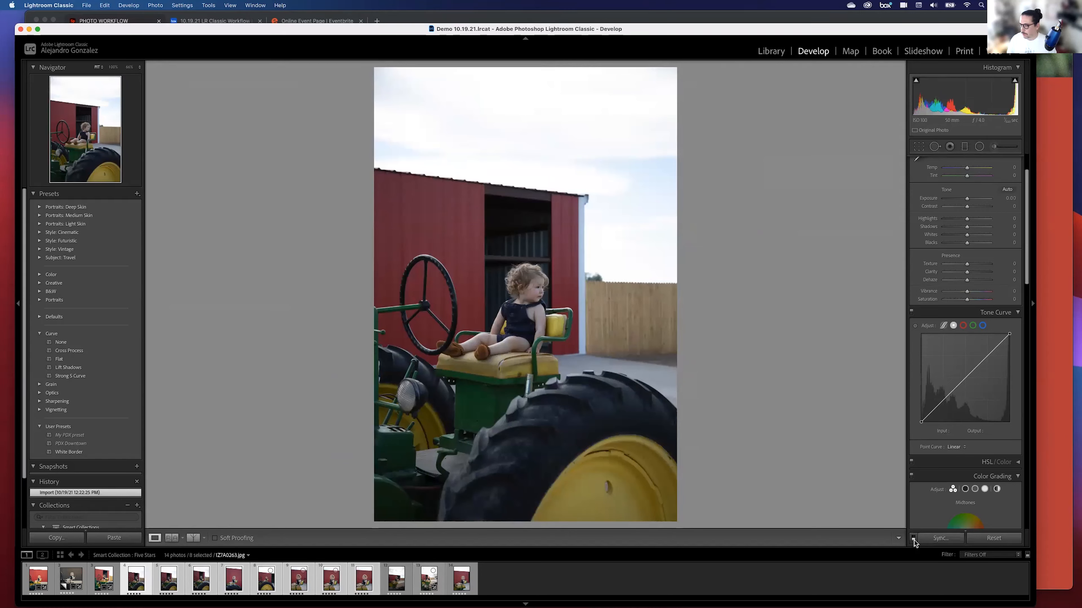
pyautogui.click(913, 539)
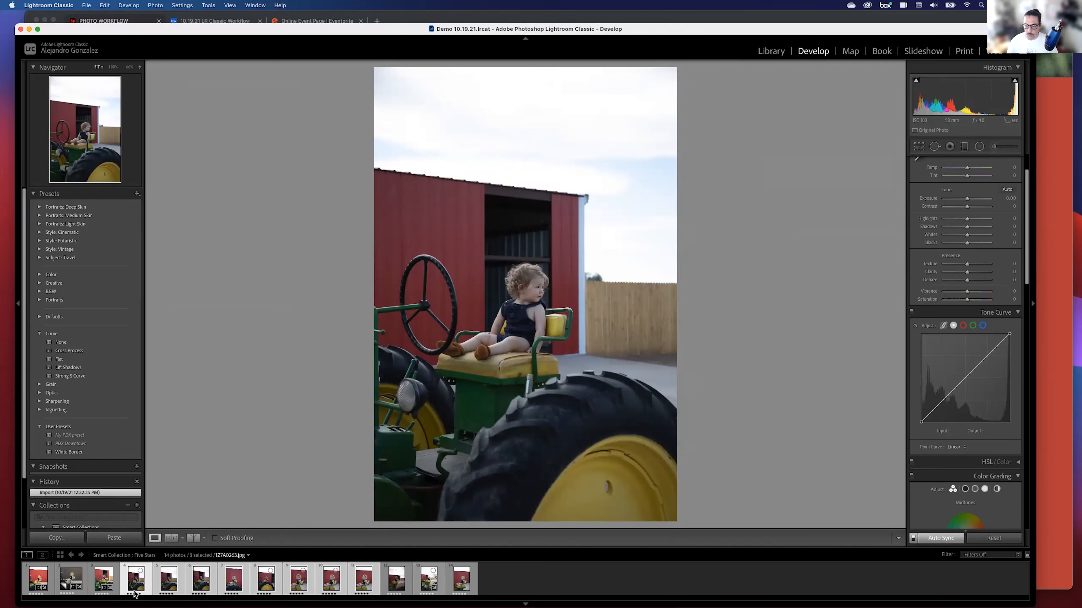
# - Across the auto-synced photos, set Exposure to +0.95 and sample the gray pavement behind the tractor as the neutral white balance target
pyautogui.moveTo(967, 199); pyautogui.dragTo(972, 198)
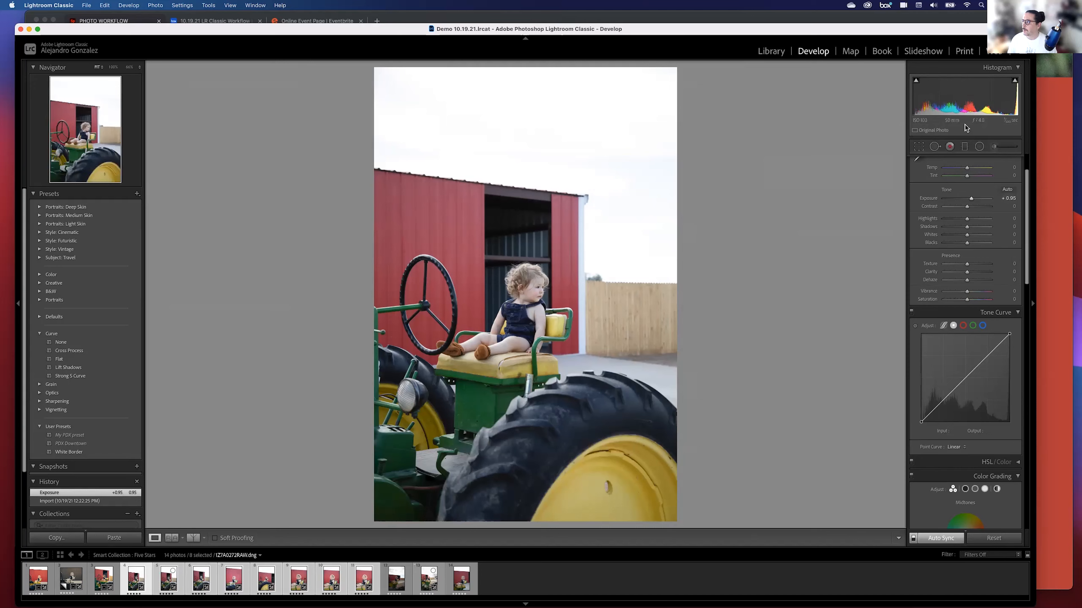
pyautogui.click(917, 159)
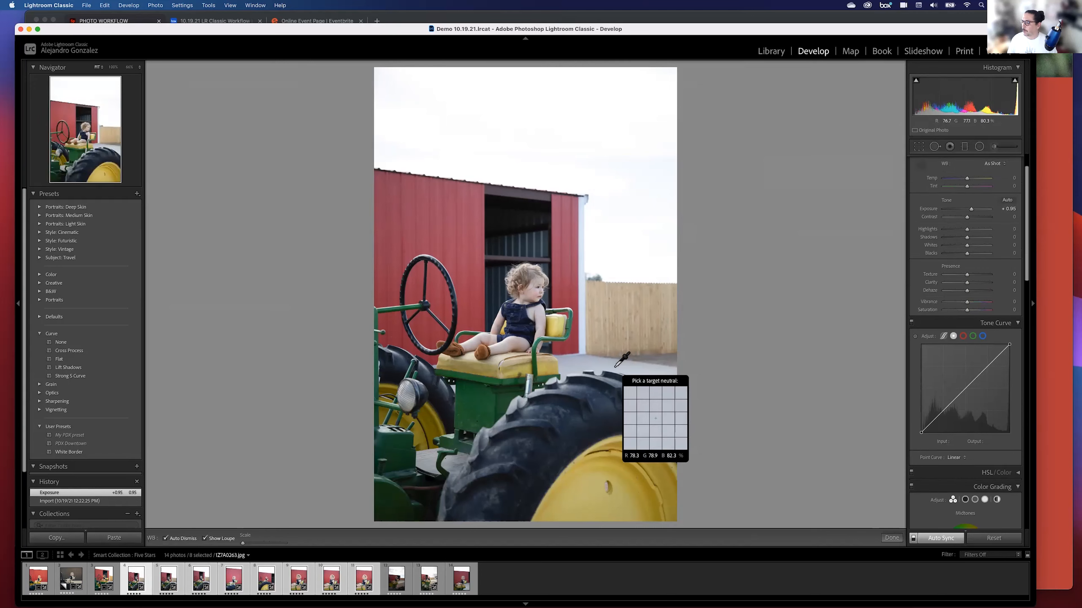
pyautogui.click(604, 366)
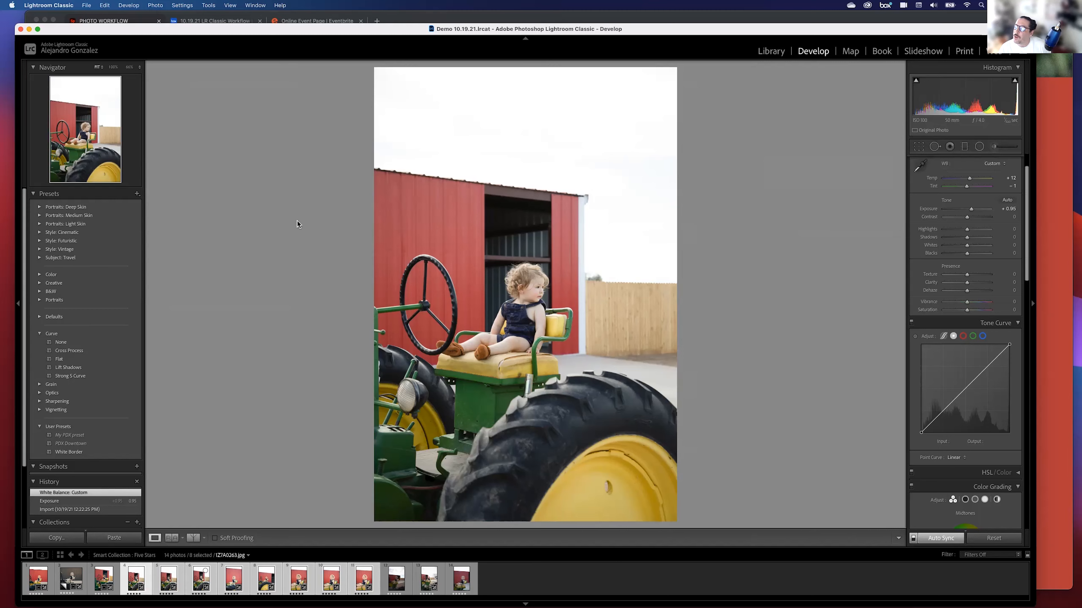
# - Set the Saturation of the edited color photo 1Z7A0259.jpg to −18
pyautogui.click(35, 580)
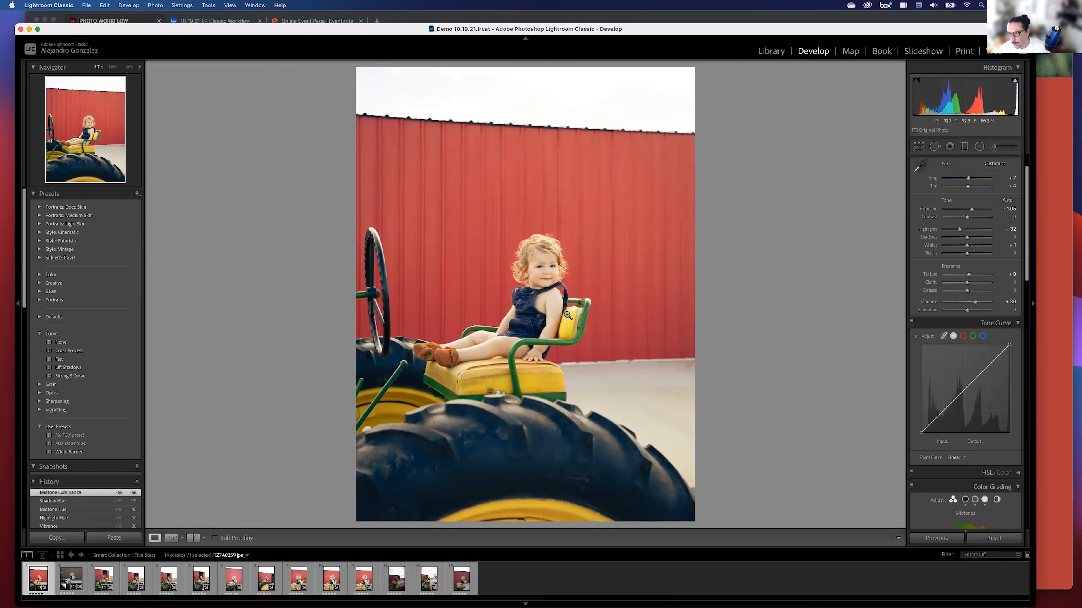
pyautogui.moveTo(967, 311); pyautogui.dragTo(965, 311)
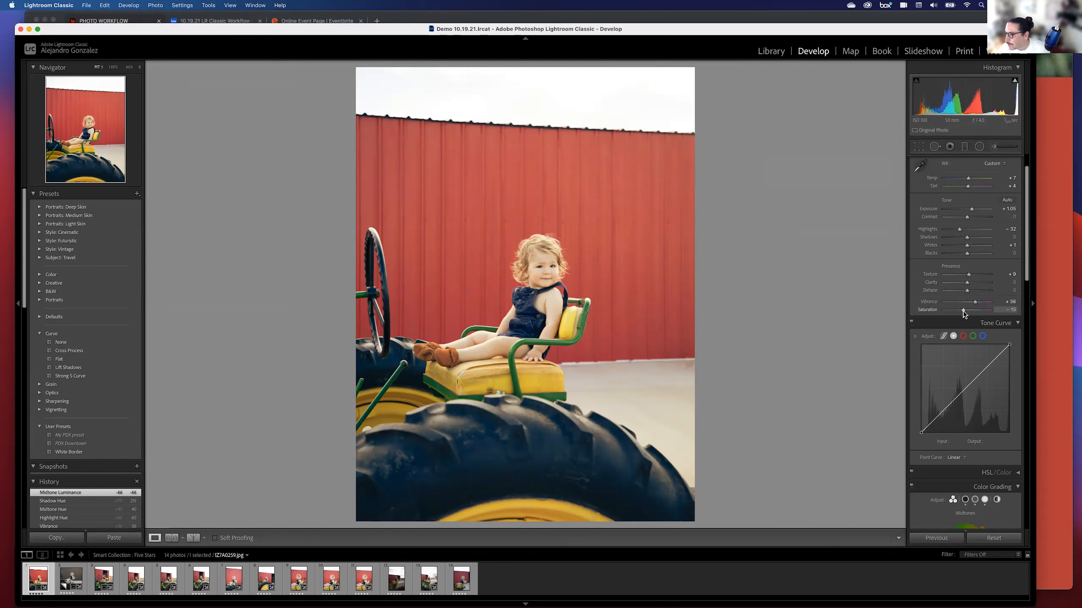
pyautogui.moveTo(963, 311); pyautogui.dragTo(961, 311)
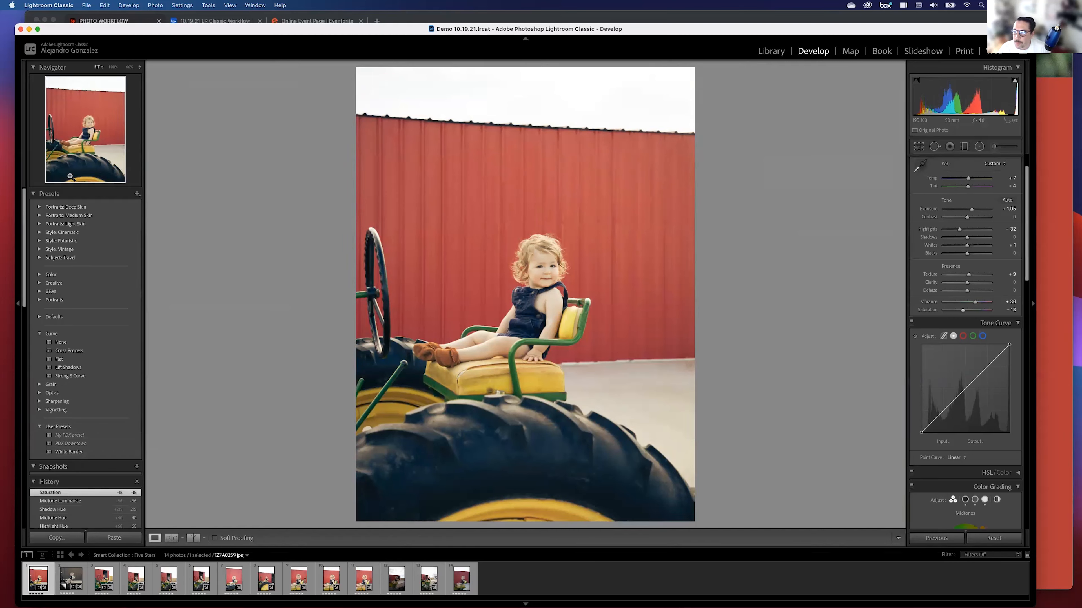
# - Create a develop preset named "Autumnal Vibe" in User Presets that stores only the Color Grading settings
pyautogui.click(136, 195)
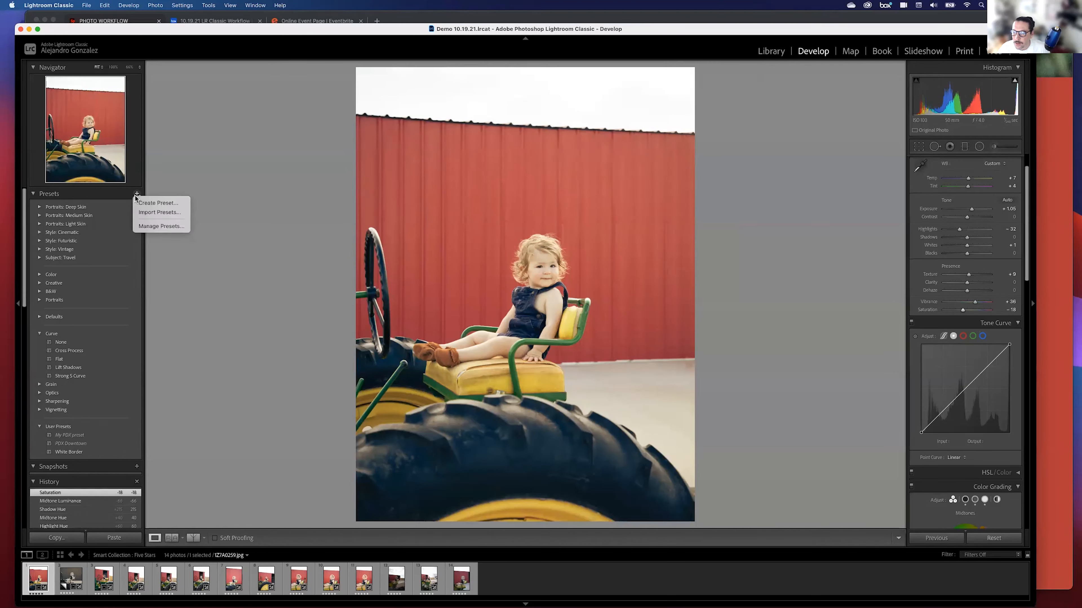
pyautogui.click(158, 203)
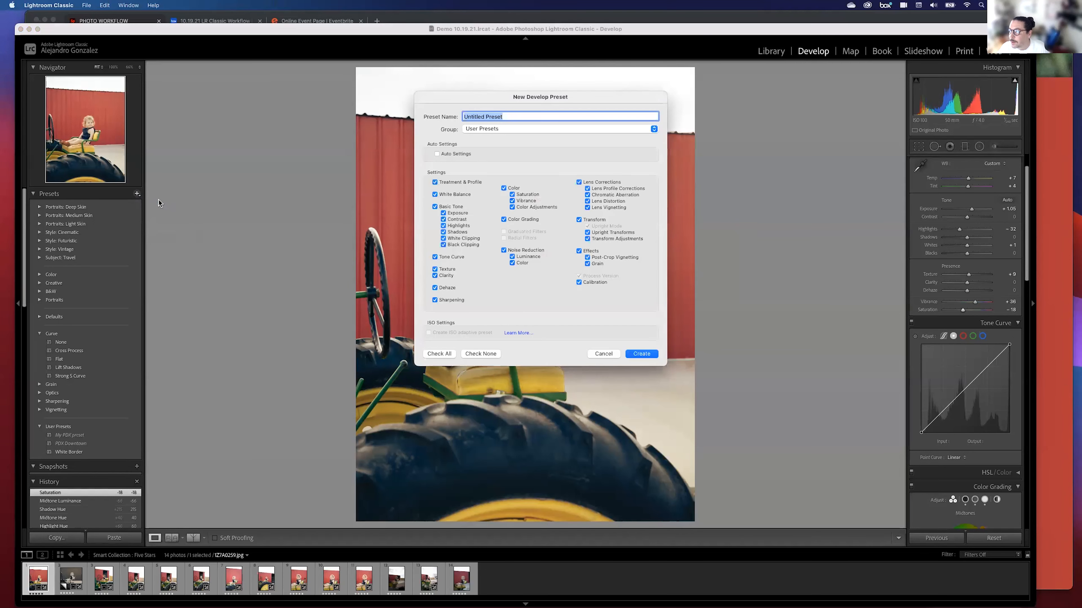
pyautogui.write('Aut')
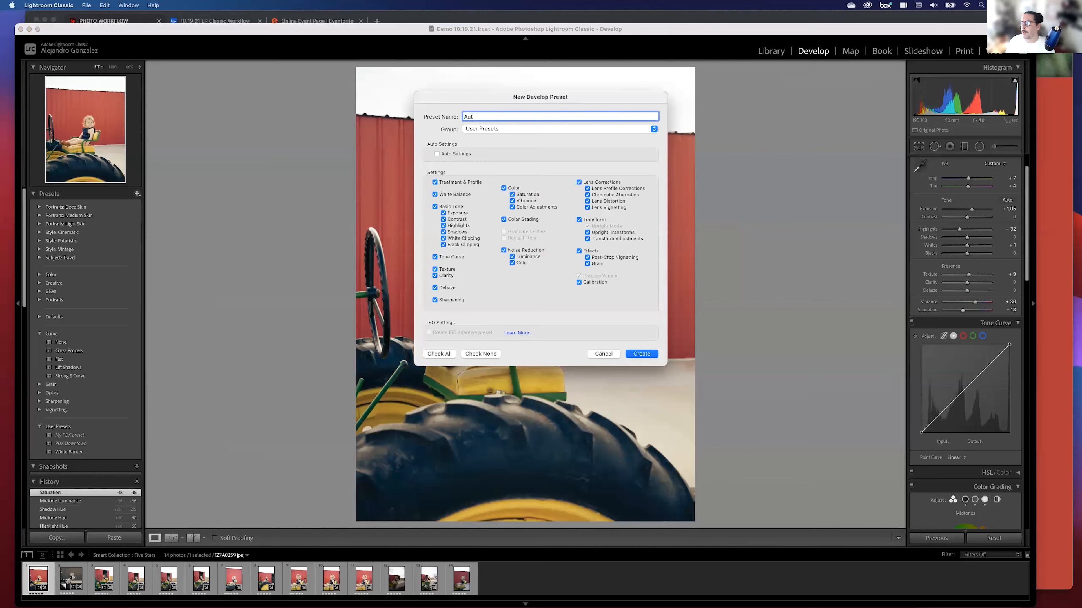
pyautogui.write('umnal ')
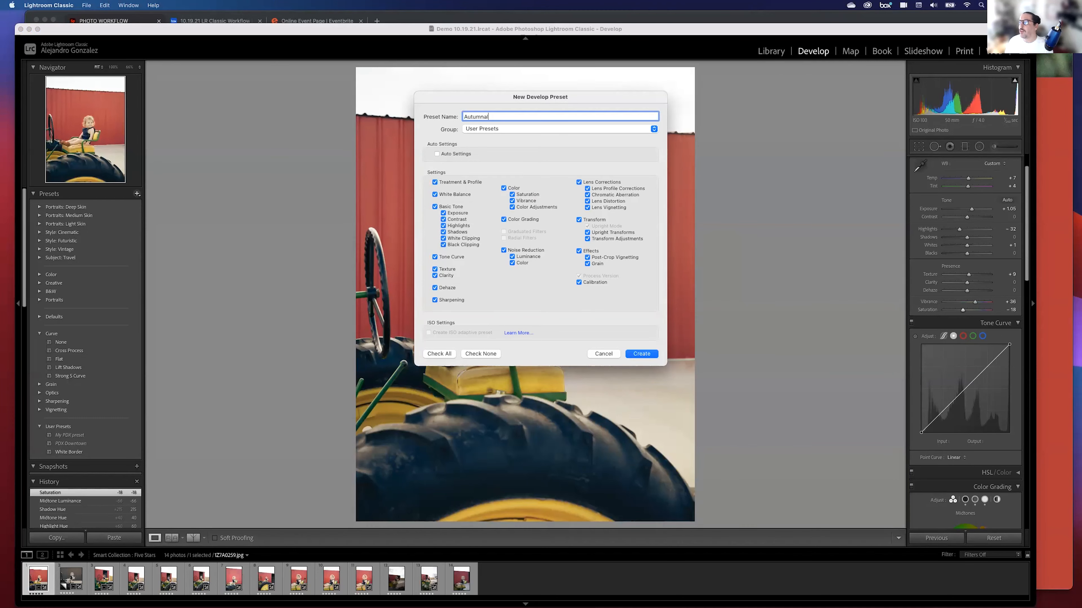
pyautogui.write('Vi')
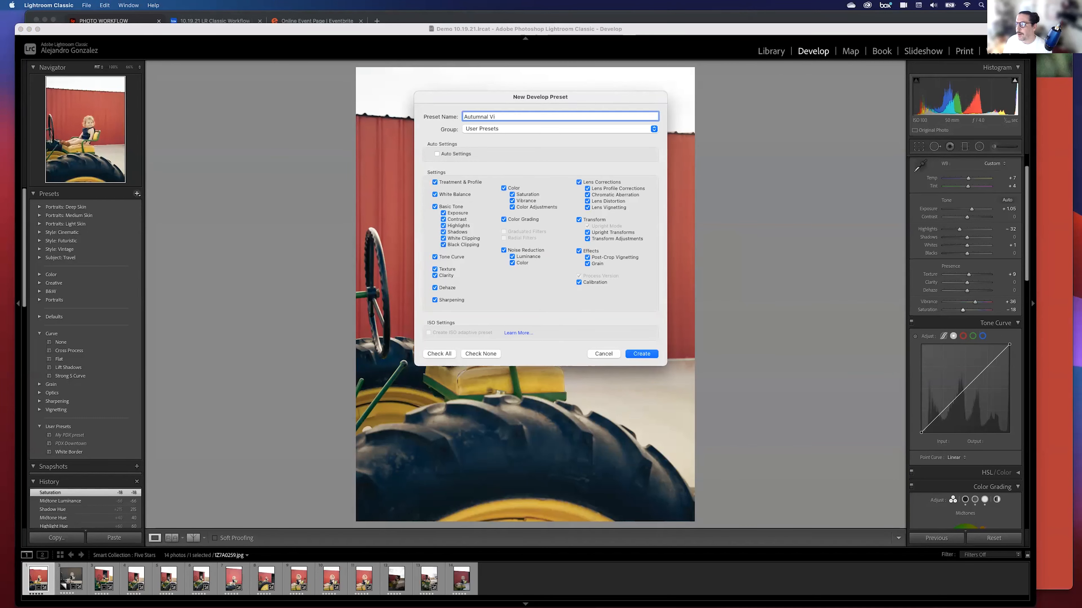
pyautogui.write('be')
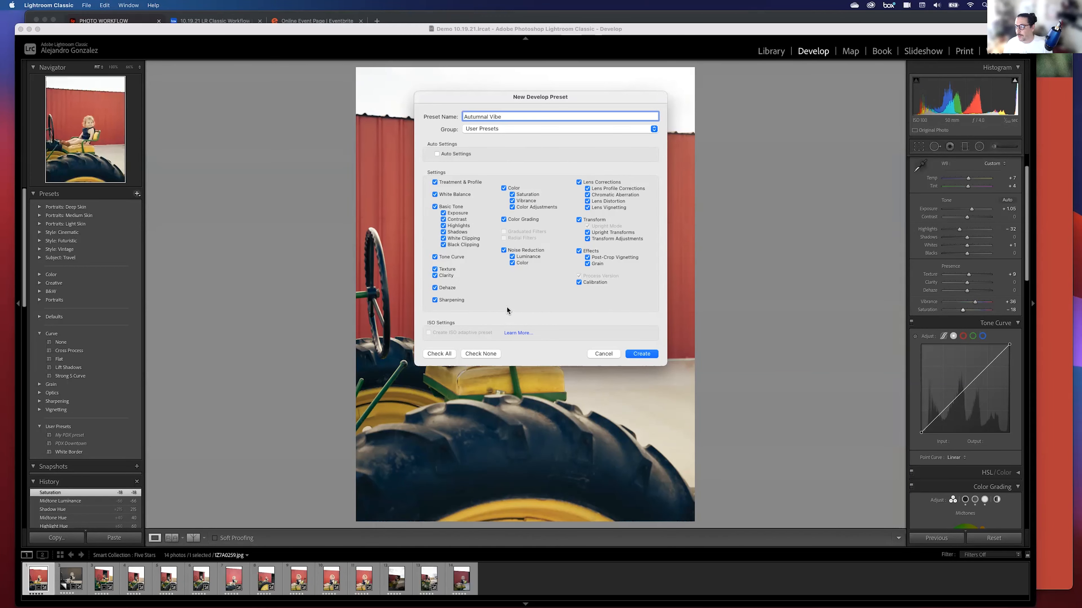
pyautogui.click(482, 353)
pyautogui.click(505, 219)
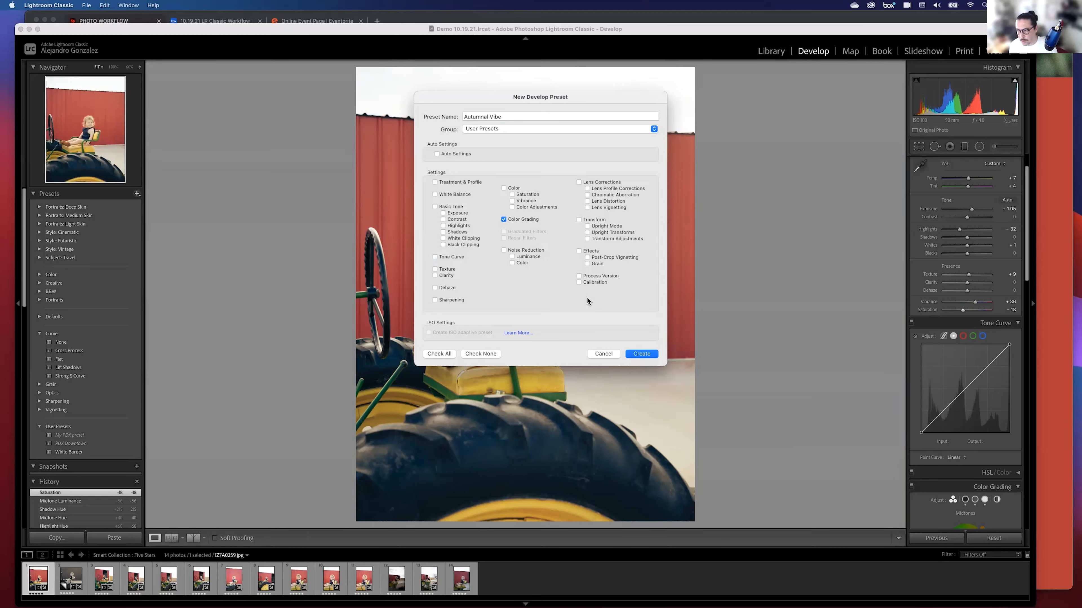
pyautogui.click(634, 352)
# - Apply the Autumnal Vibe preset to 1Z7A0263.jpg and to 1Z7A0269.jpg
pyautogui.click(130, 585)
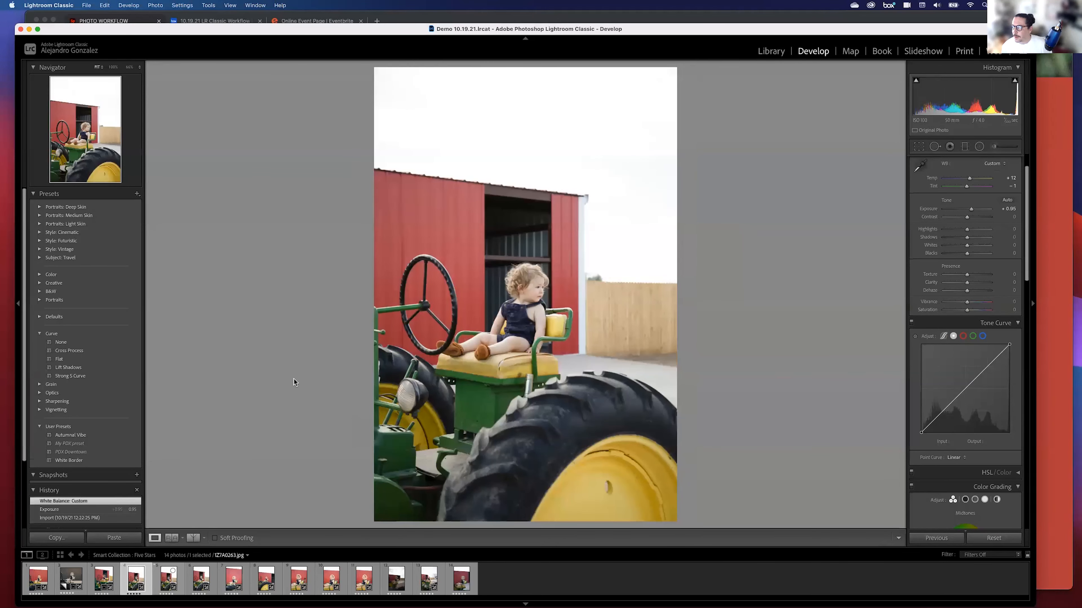
pyautogui.click(67, 436)
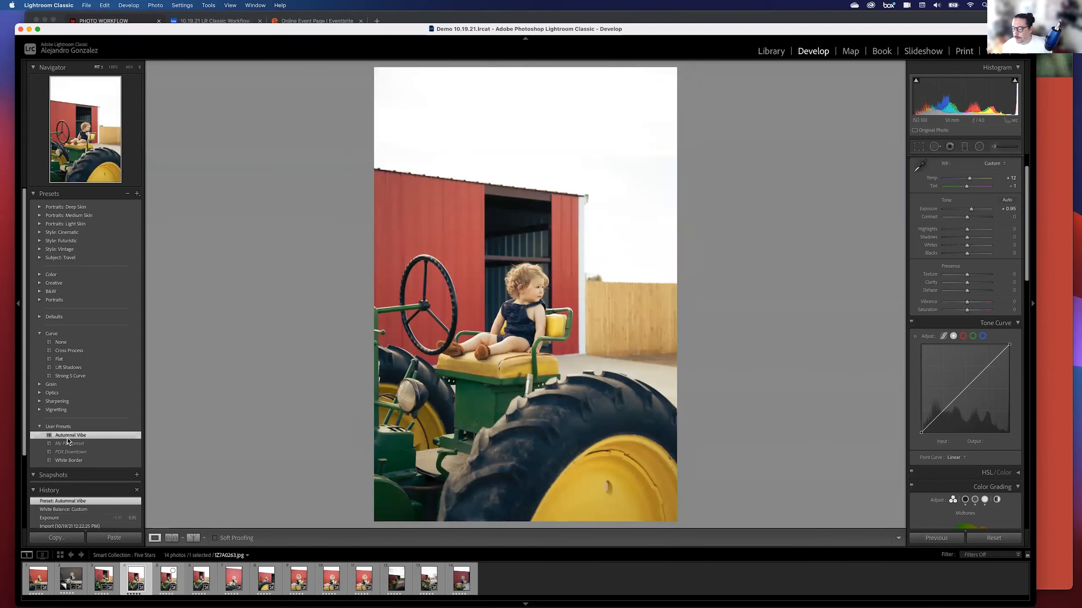
pyautogui.click(258, 573)
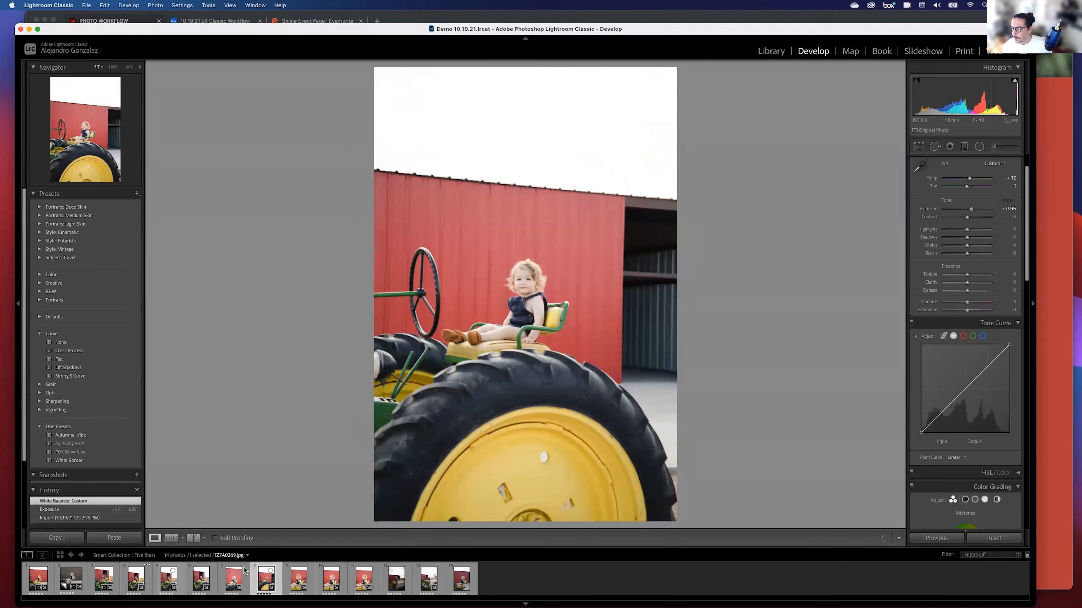
pyautogui.click(76, 435)
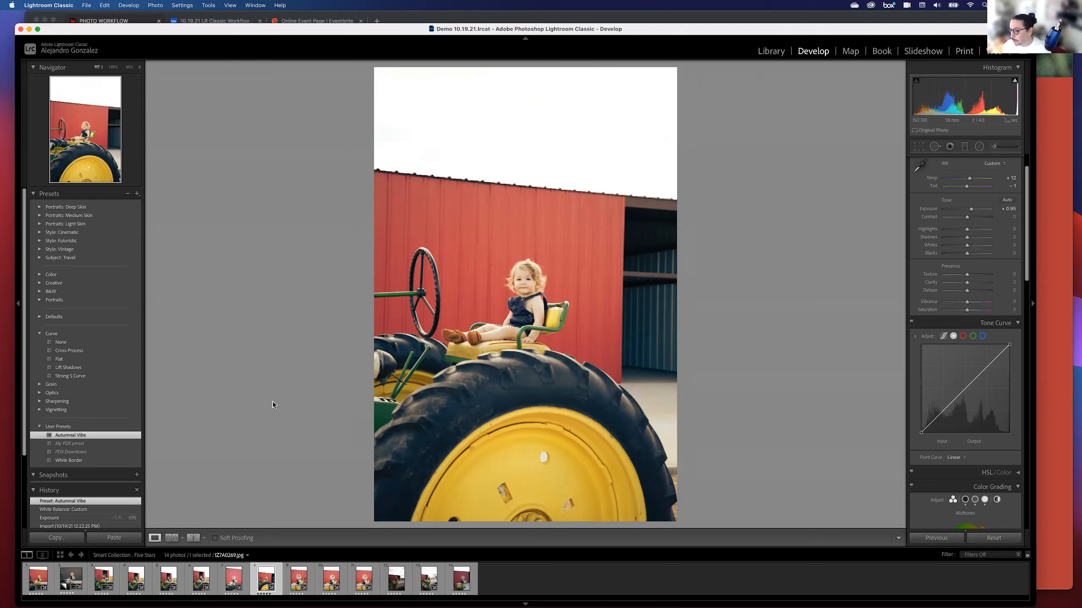
pyautogui.click(137, 194)
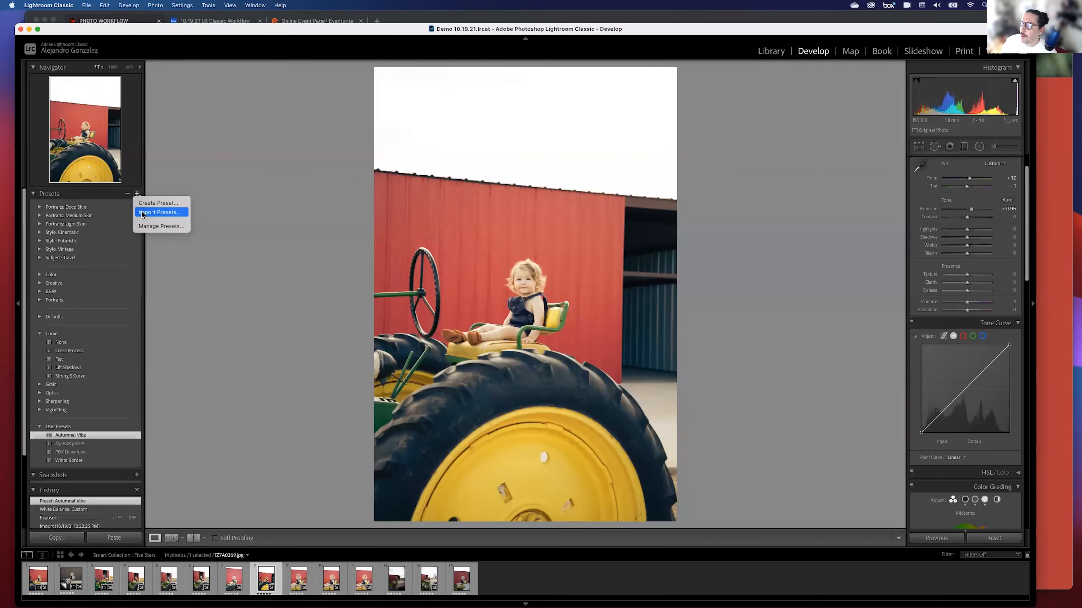
pyautogui.click(153, 234)
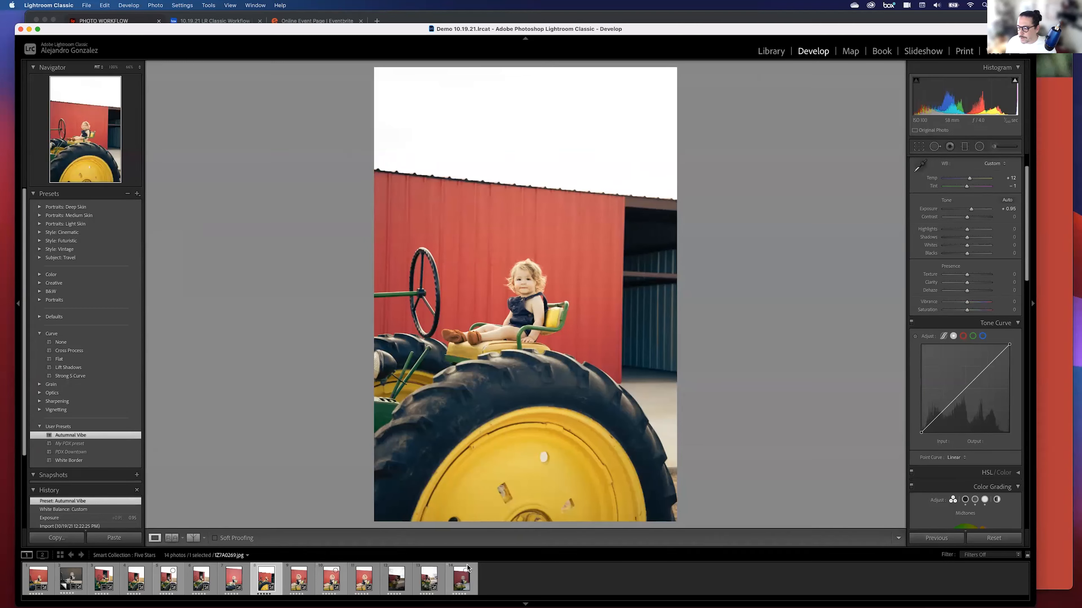
# - Compare 1Z7A0272.jpg with 1Z7A0272RAW.dng and view the child's face in the raw file at 100%
pyautogui.click(329, 581)
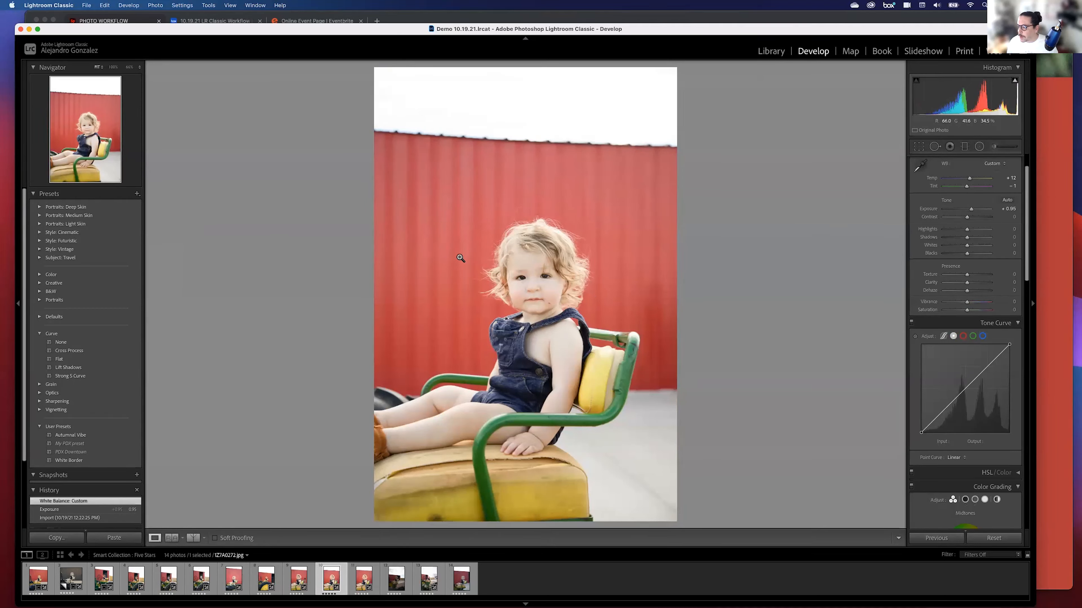
pyautogui.press('Right')
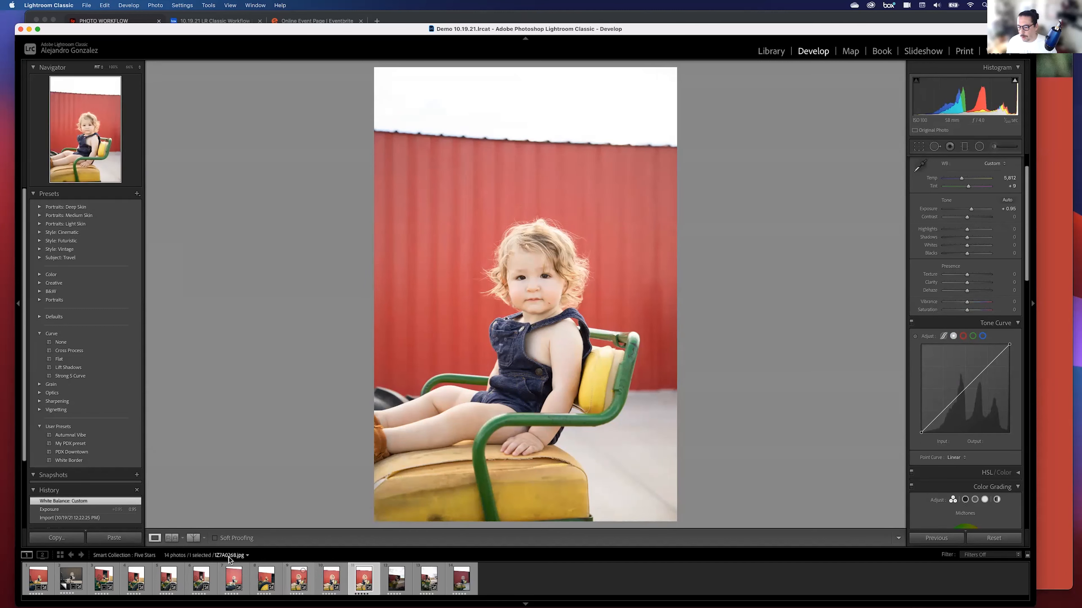
pyautogui.click(532, 271)
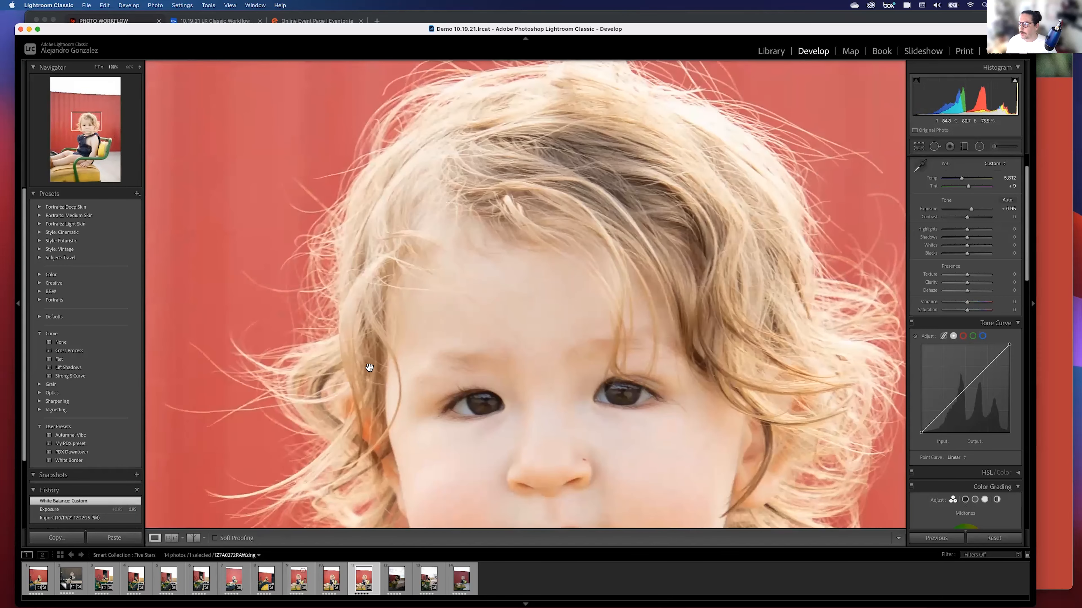
# - Inspect the face in 1Z7A0272RAW.dng at 100% and compare the photo with its neighbours, starting from 1Z7A0271.jpg
pyautogui.moveTo(421, 398); pyautogui.dragTo(384, 246)
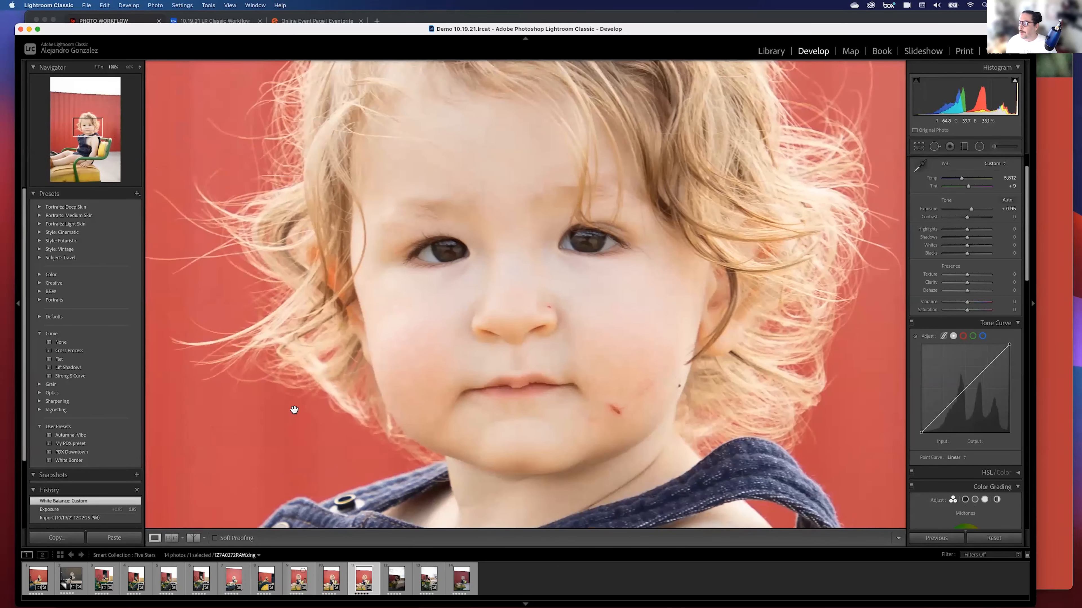
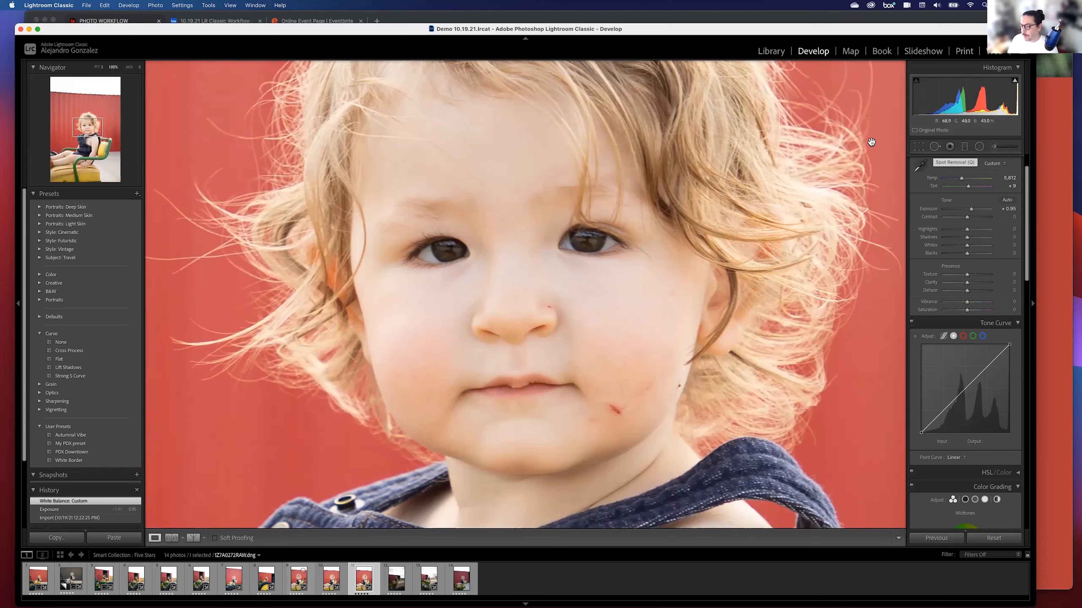
pyautogui.press('z')
pyautogui.click(303, 571)
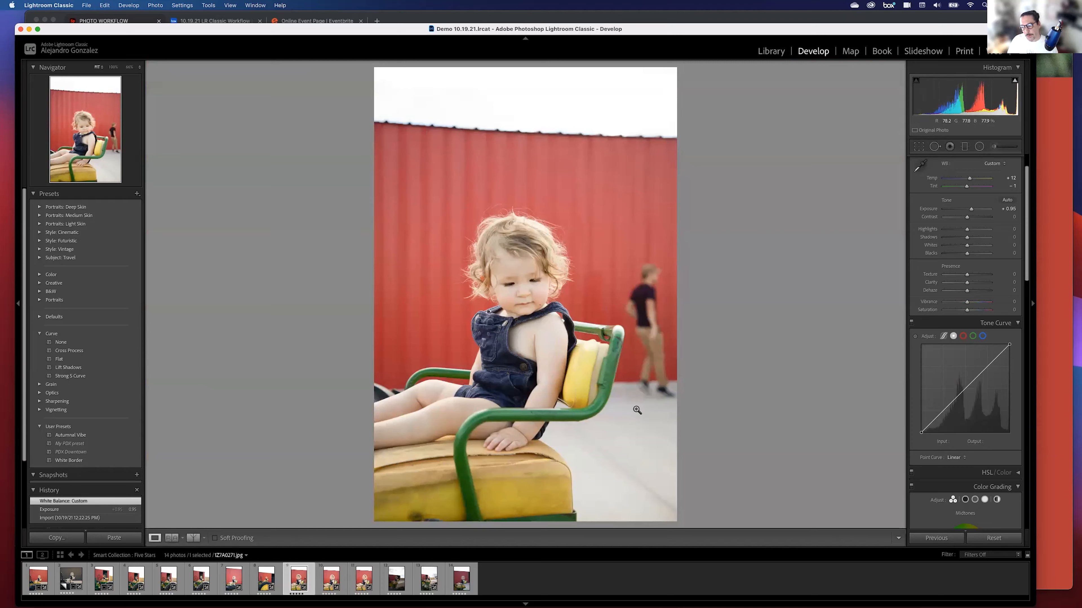
pyautogui.press('Right')
pyautogui.press('Right')
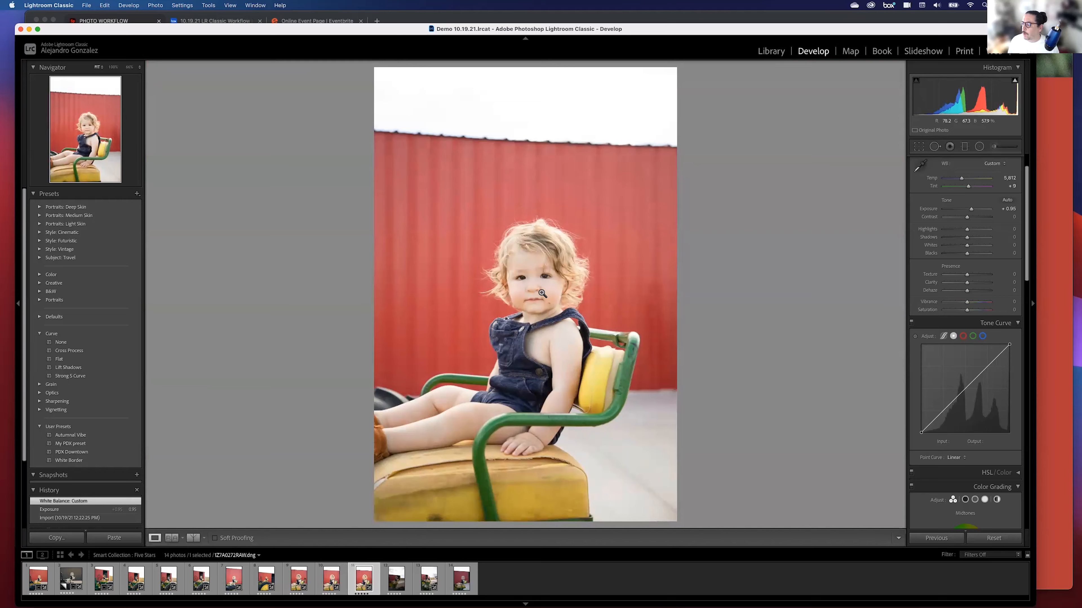
# - Heal the small mark on the side of the nose in 1Z7A0272RAW.dng at 100%, sampling the skin just beside it
pyautogui.click(543, 294)
pyautogui.moveTo(468, 372); pyautogui.dragTo(467, 365)
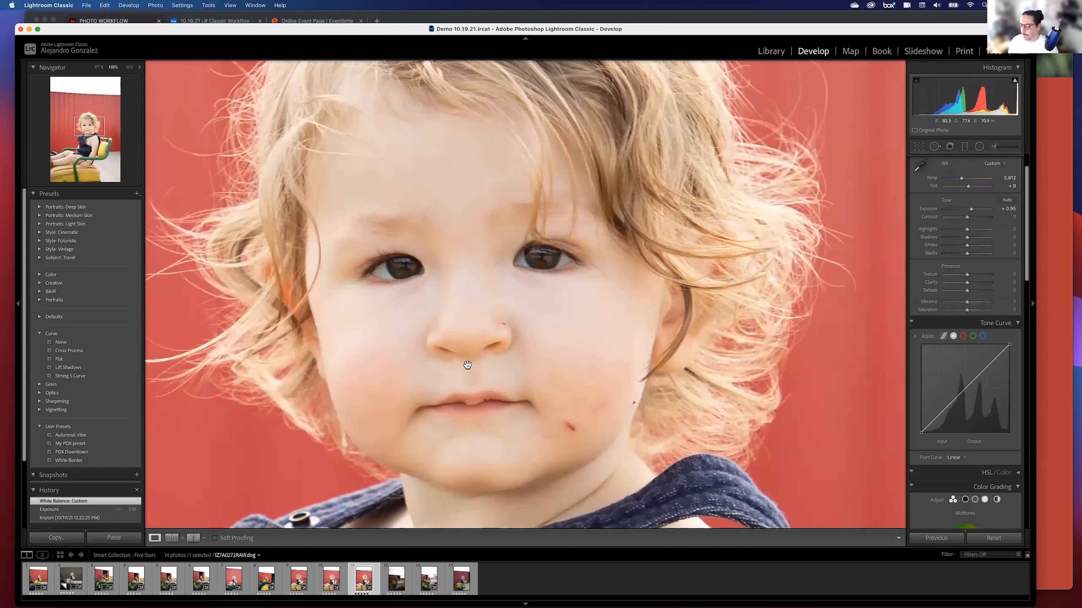
pyautogui.press('q')
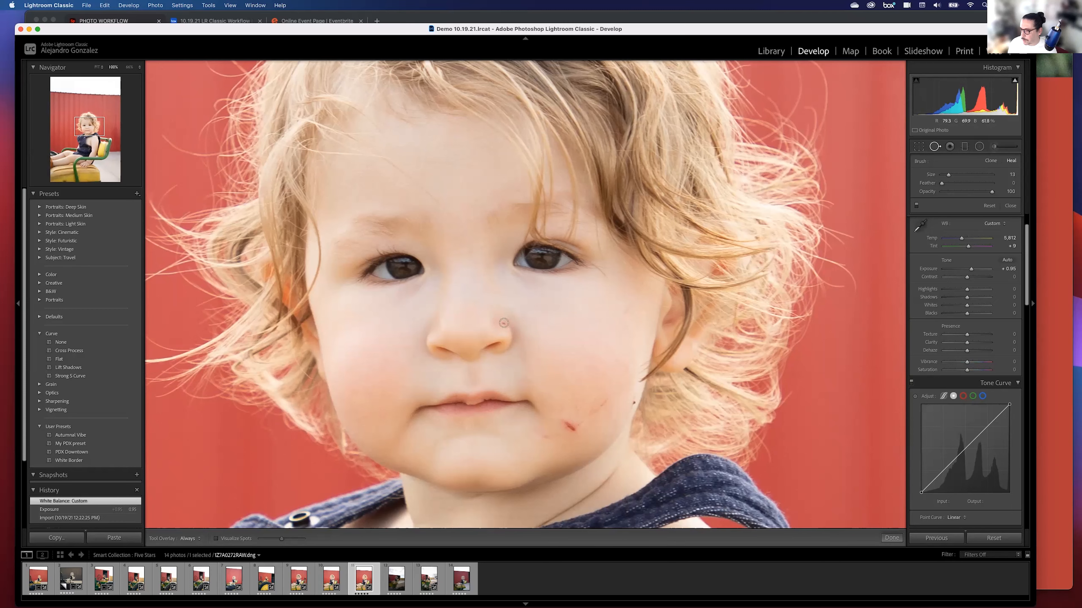
pyautogui.press('[')
pyautogui.click(503, 323)
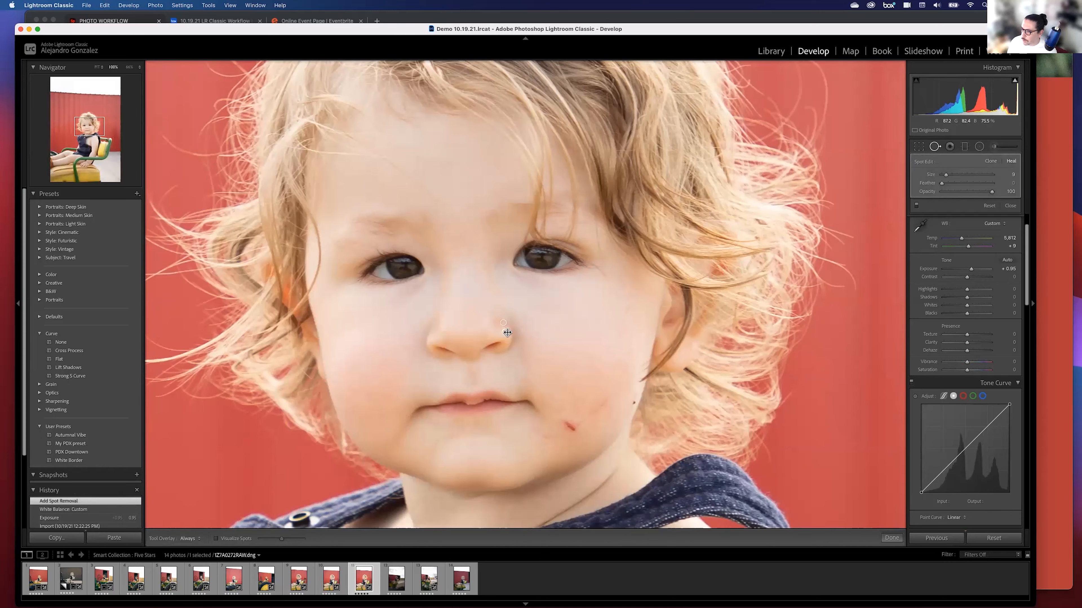
pyautogui.moveTo(511, 334)
pyautogui.mouseDown()
pyautogui.moveTo(538, 336)
pyautogui.moveTo(552, 323)
pyautogui.moveTo(548, 261)
pyautogui.moveTo(505, 268)
pyautogui.moveTo(473, 331)
pyautogui.moveTo(511, 329)
pyautogui.mouseUp()
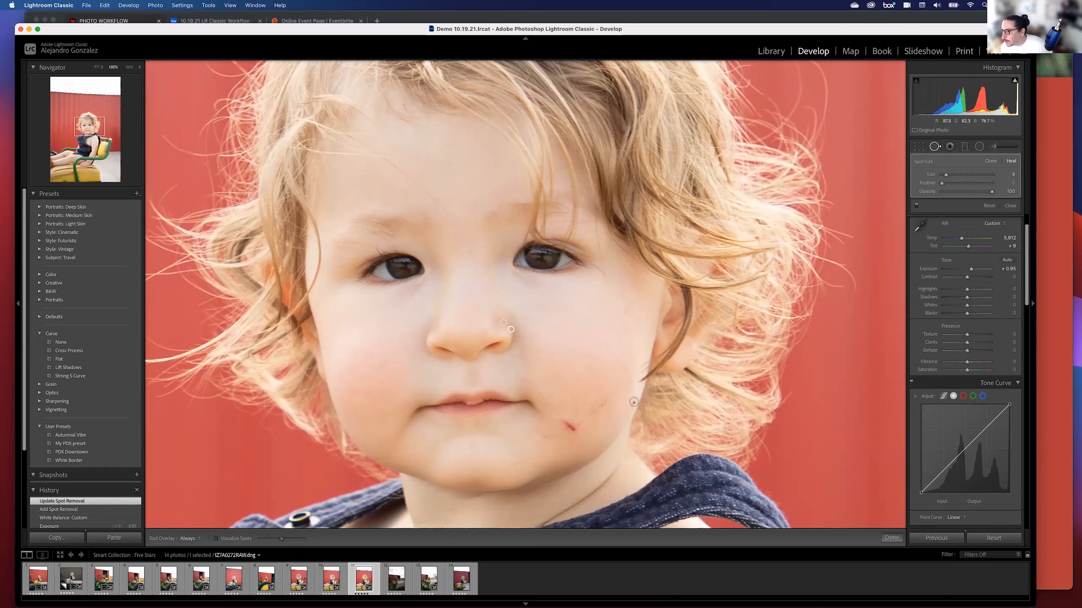
# - Heal the dark speck at the edge of the jaw near the curls, and select the nose correction again
pyautogui.click(634, 402)
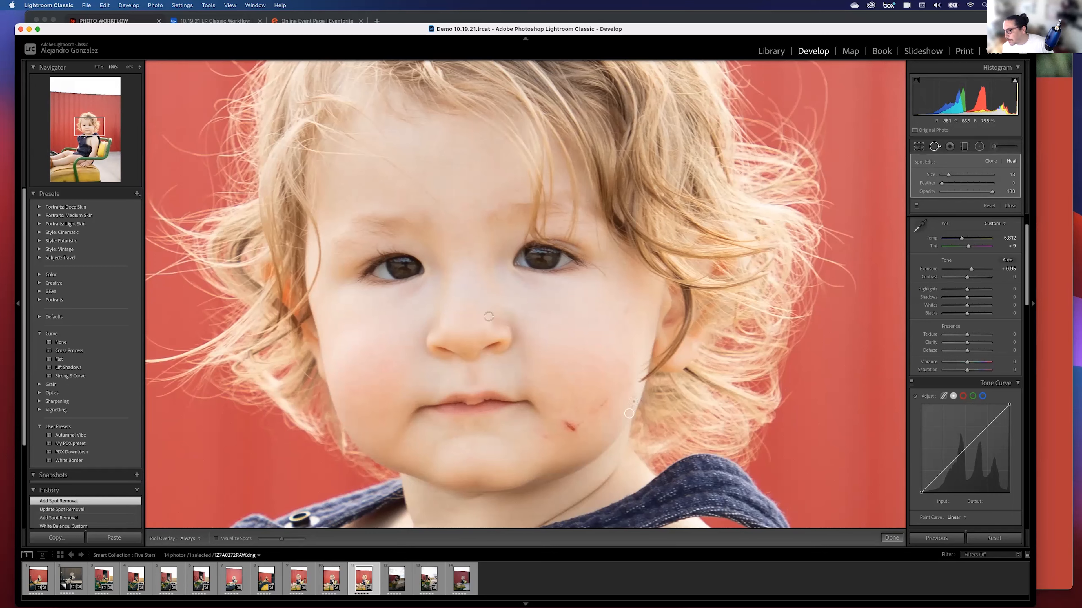
pyautogui.scroll(-4, 505, 323)
pyautogui.click(503, 323)
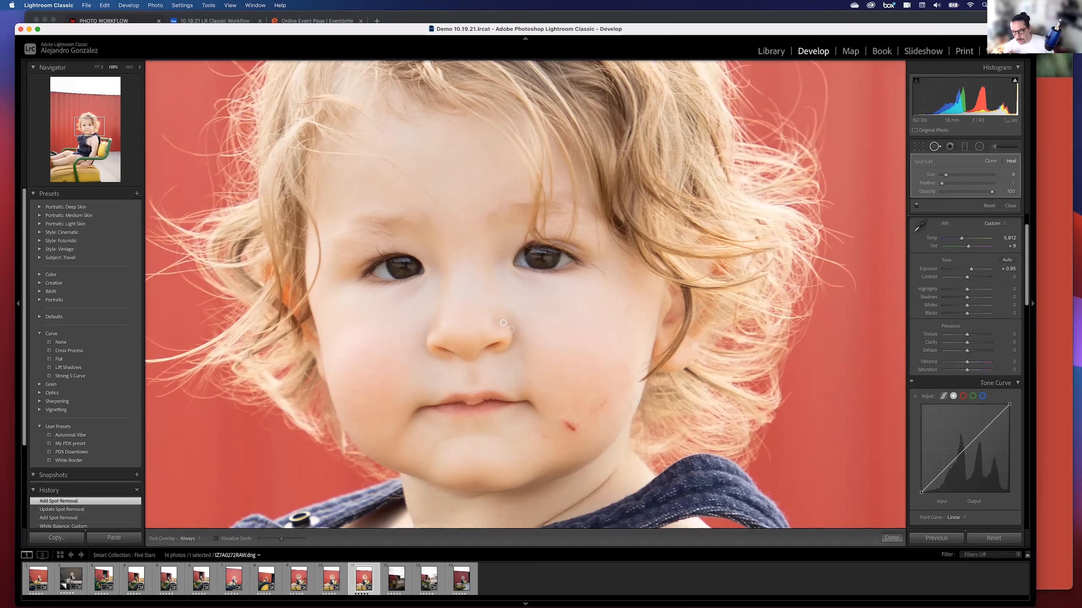
# - Try to heal the red scratch beside the mouth with the skin below it as the source, and delete that correction
pyautogui.click(570, 427)
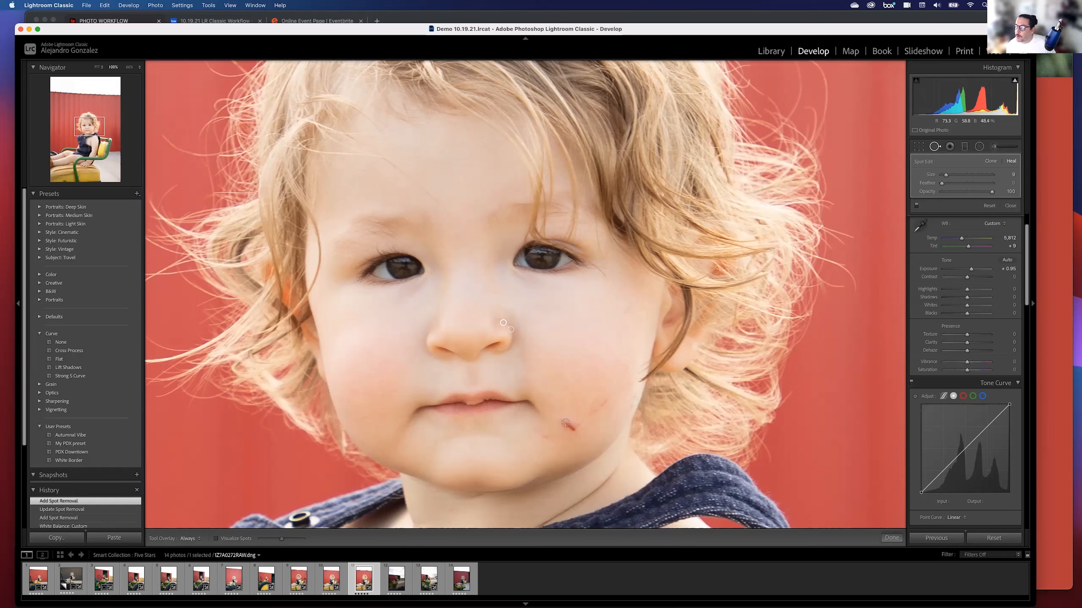
pyautogui.moveTo(564, 422); pyautogui.dragTo(571, 430)
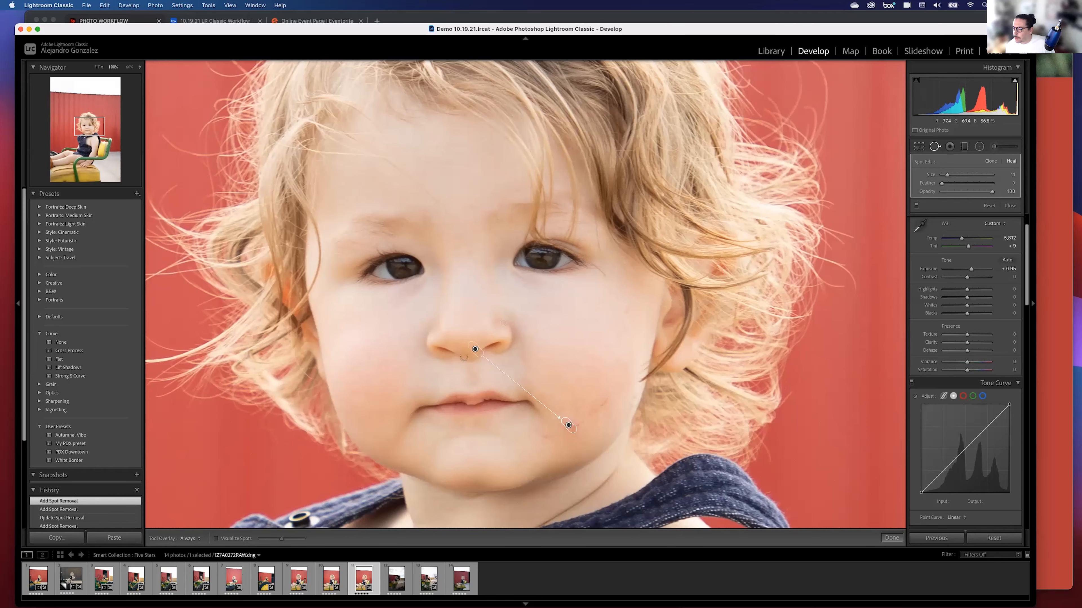
pyautogui.moveTo(470, 345)
pyautogui.mouseDown()
pyautogui.moveTo(504, 408)
pyautogui.moveTo(553, 452)
pyautogui.mouseUp()
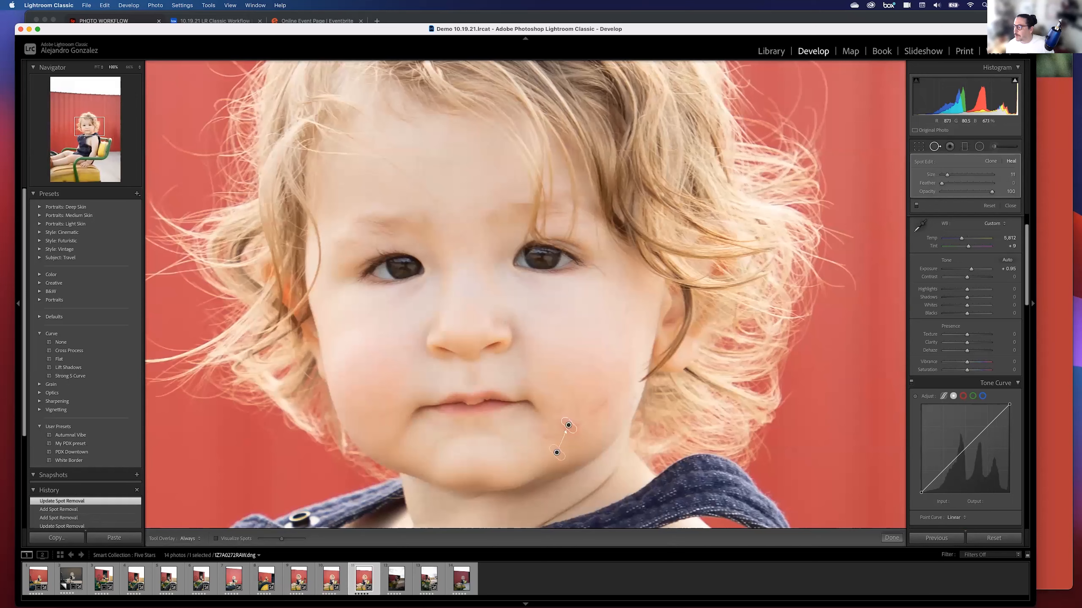
pyautogui.click(934, 146)
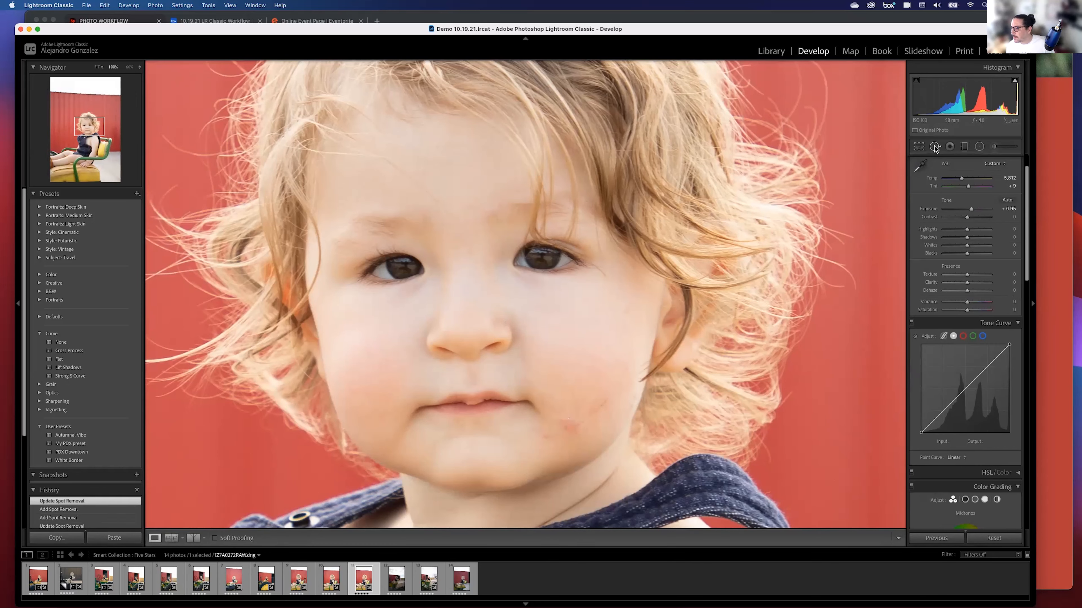
pyautogui.click(934, 146)
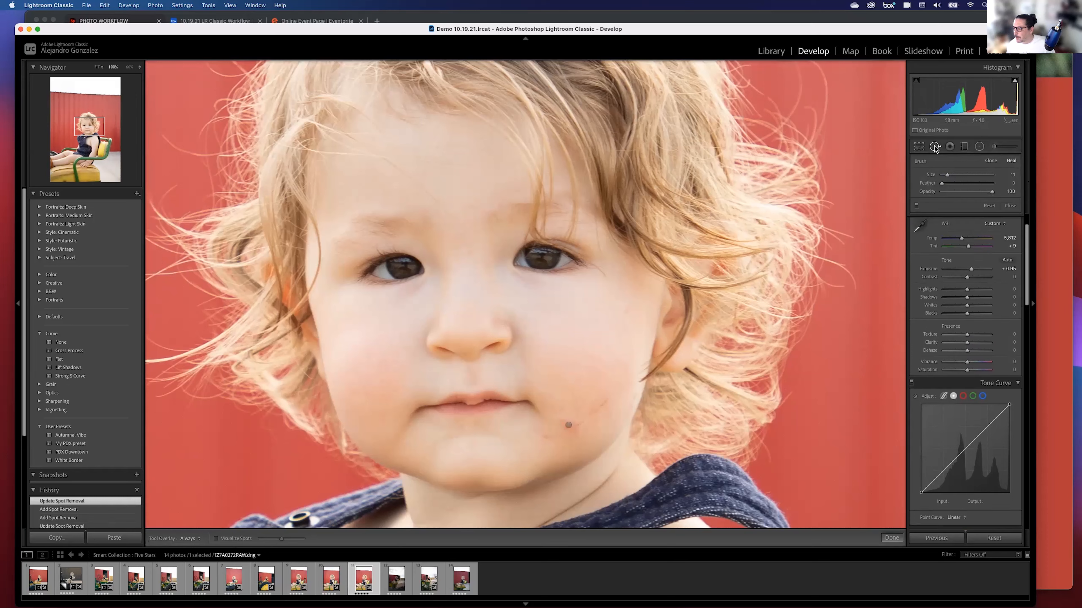
pyautogui.click(568, 425)
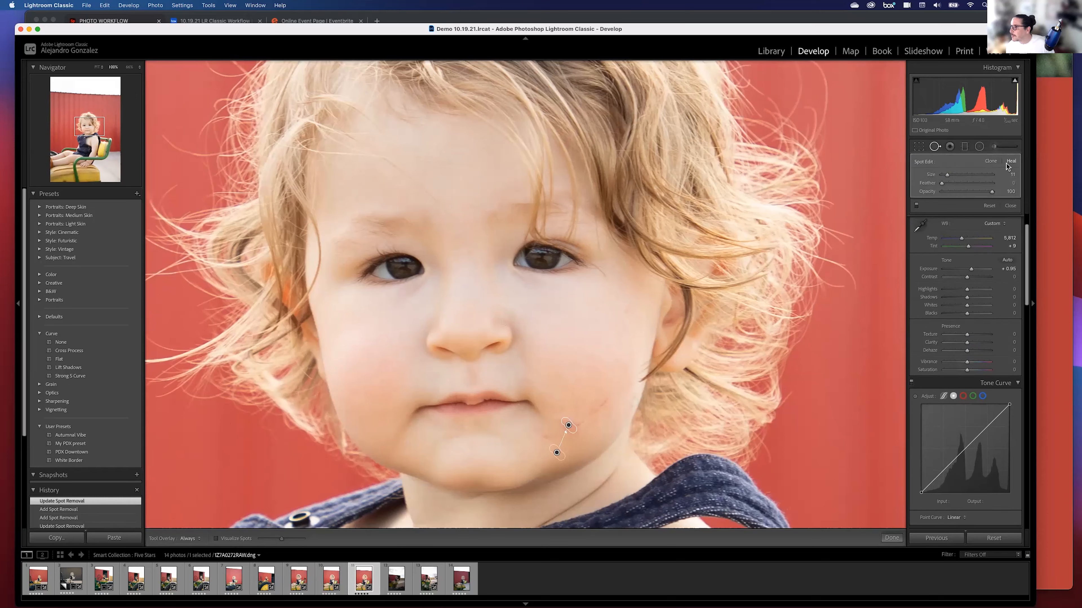
pyautogui.keyDown('alt'); pyautogui.click(567, 425); pyautogui.keyUp('alt')
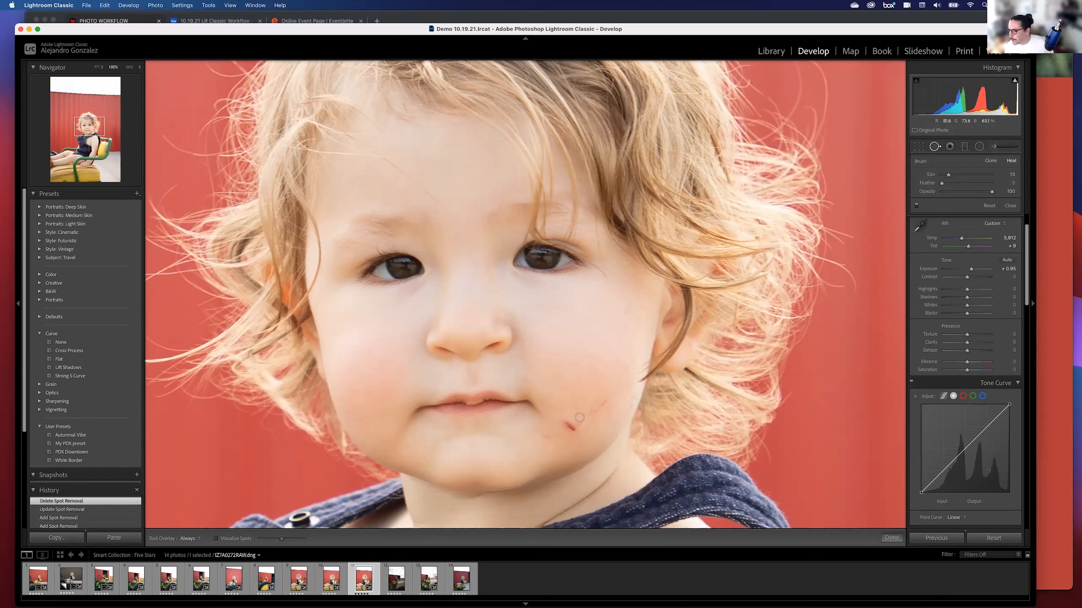
# - Heal the red scratch beside the mouth with a slightly larger brush, along with the faint marks next to it on the cheek
pyautogui.click(566, 424)
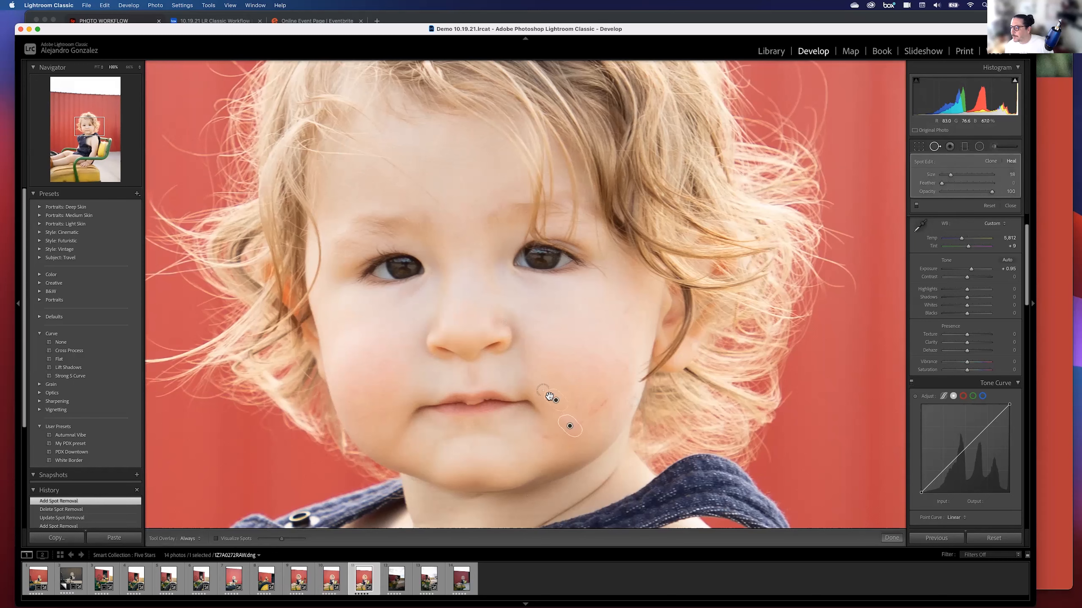
pyautogui.click(935, 146)
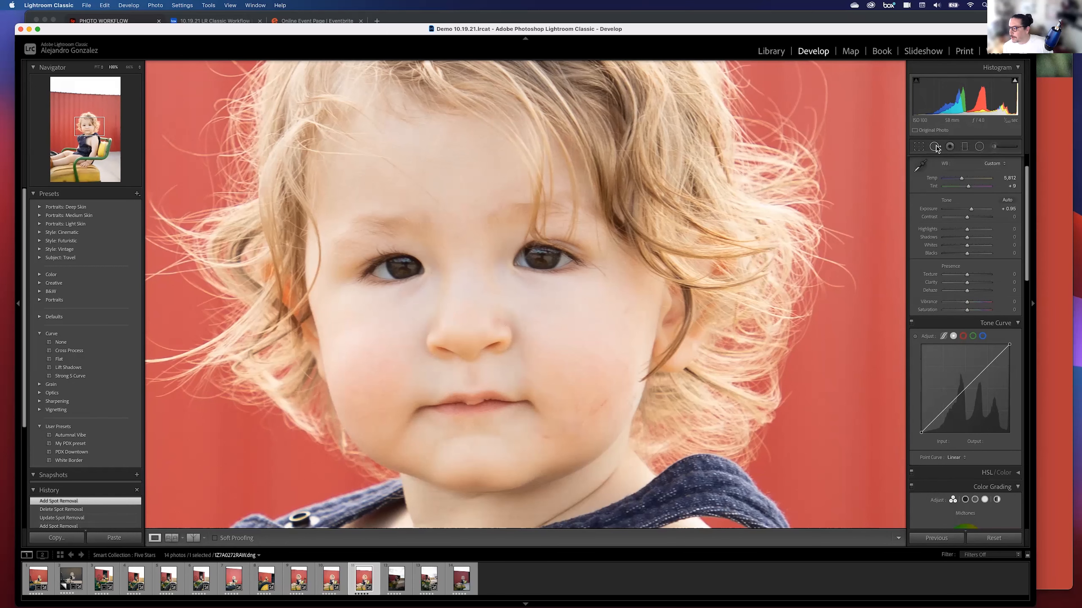
pyautogui.click(934, 146)
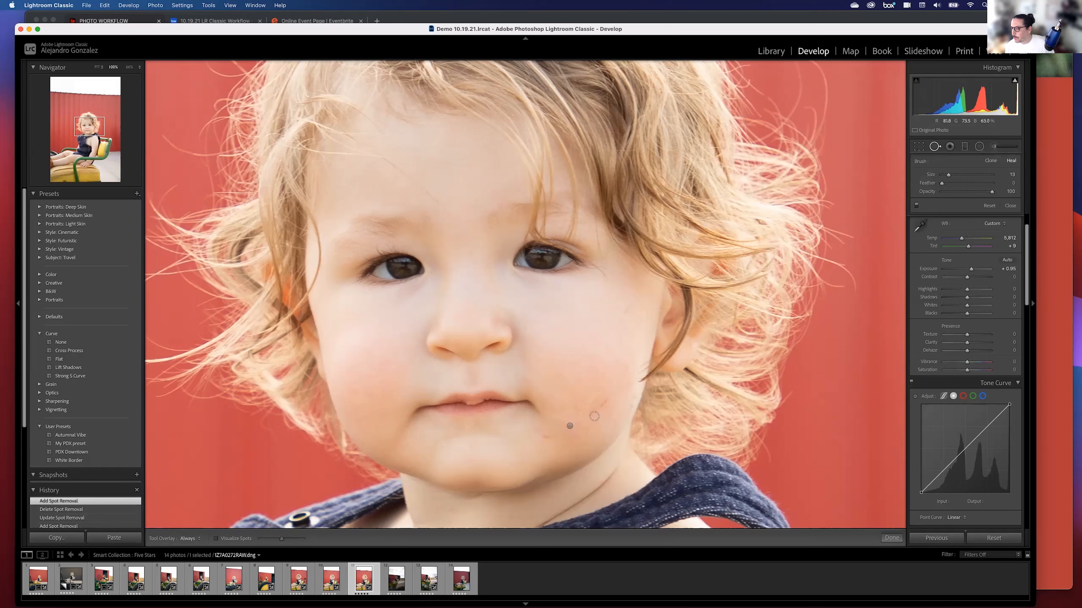
pyautogui.moveTo(580, 423)
pyautogui.mouseDown()
pyautogui.moveTo(609, 399)
pyautogui.moveTo(587, 383)
pyautogui.mouseUp()
pyautogui.press('q')
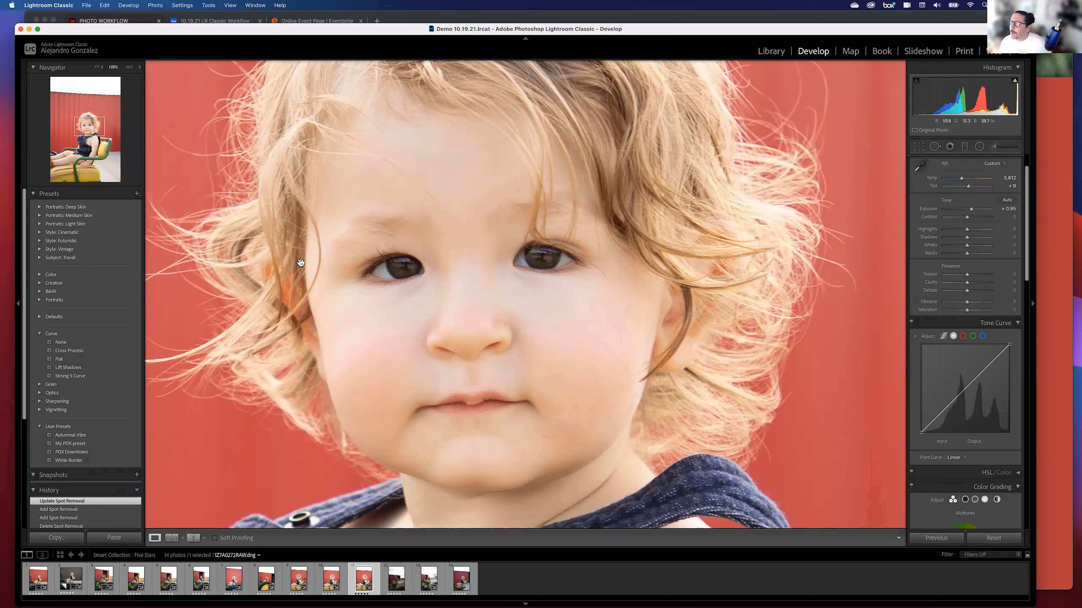
# - Review the retouched face and hair in 1Z7A0272RAW.dng at 100%, and open 1Z7A0271.jpg in full view
pyautogui.moveTo(299, 342); pyautogui.dragTo(486, 144)
pyautogui.moveTo(660, 375); pyautogui.dragTo(267, 496)
pyautogui.moveTo(308, 64); pyautogui.dragTo(514, 253)
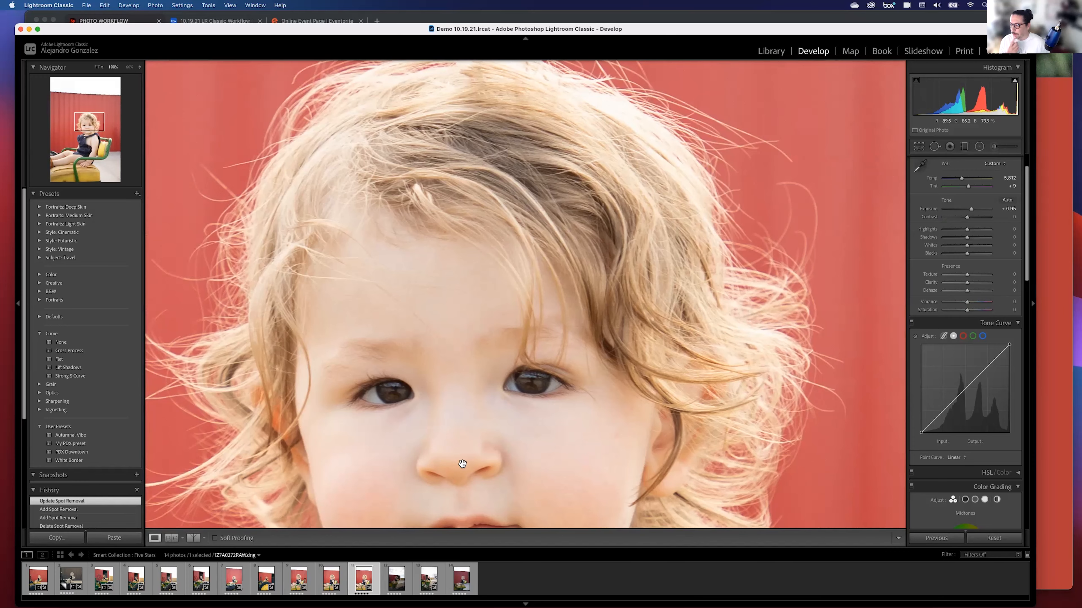
pyautogui.click(431, 299)
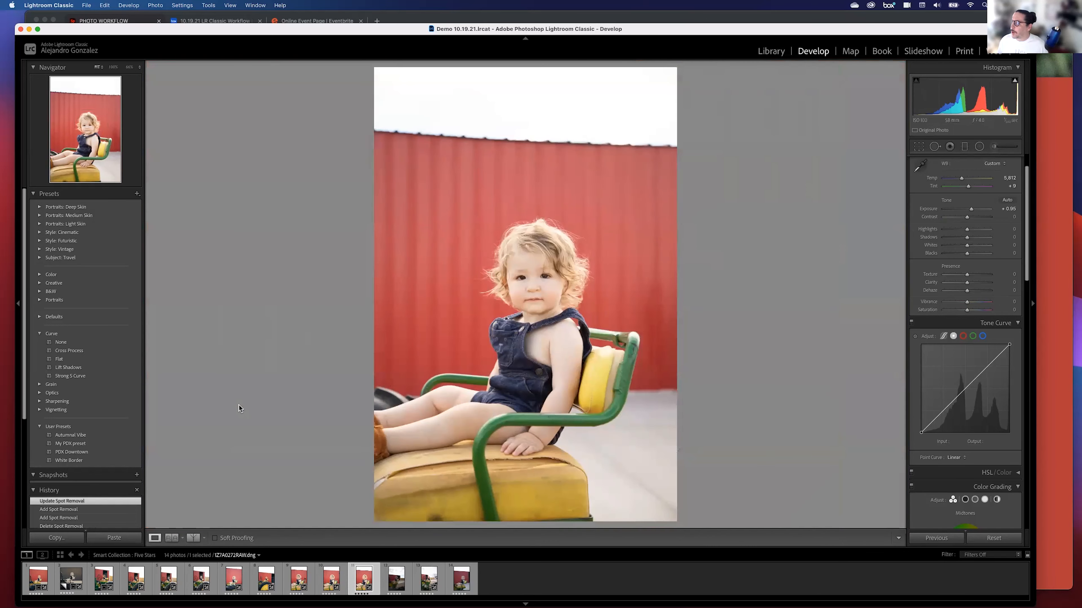
pyautogui.click(322, 582)
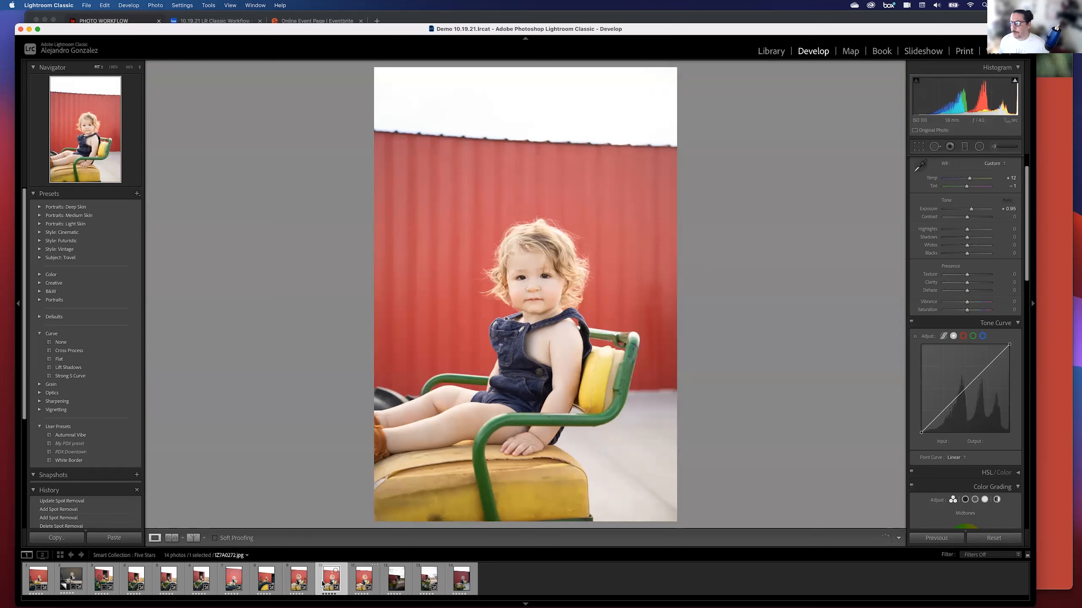
pyautogui.click(301, 584)
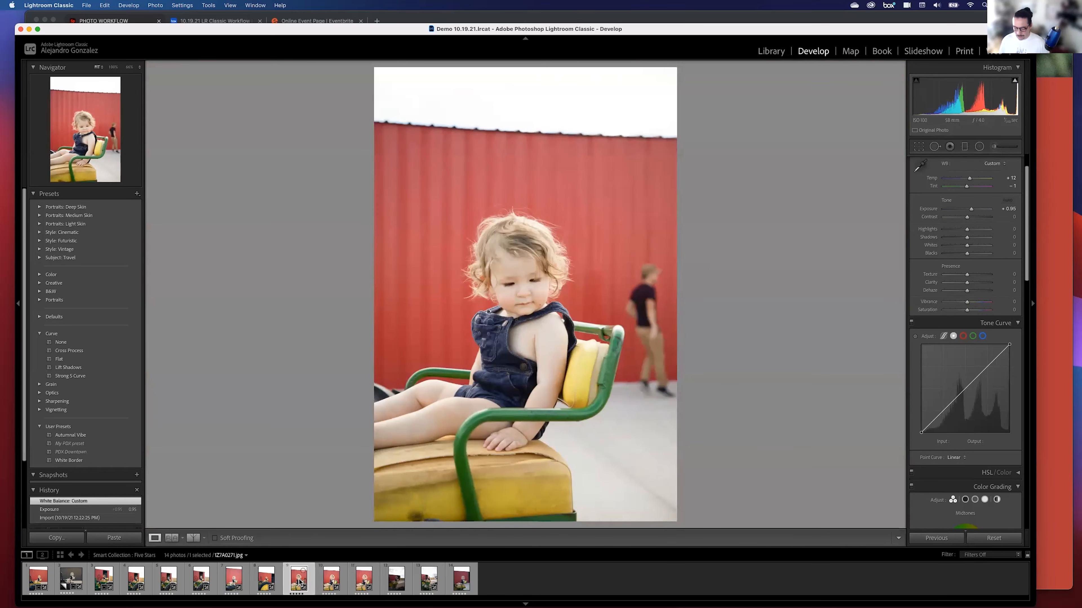
# - Try to heal away the man walking in the background, sampling the red wall beside the child, and delete that correction
pyautogui.press('q')
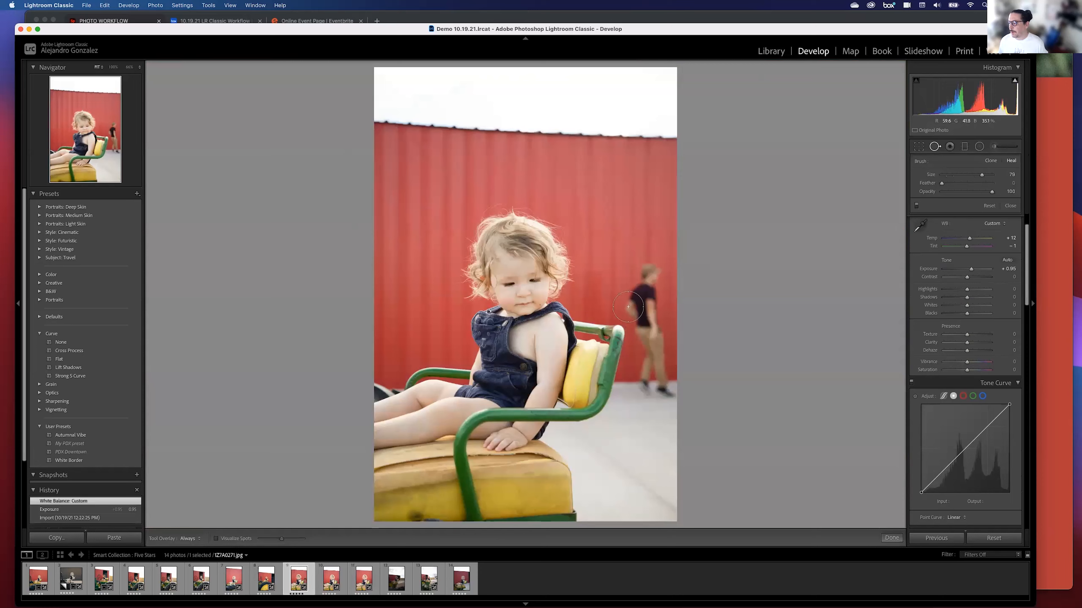
pyautogui.moveTo(641, 286)
pyautogui.mouseDown()
pyautogui.moveTo(653, 323)
pyautogui.moveTo(655, 394)
pyautogui.mouseUp()
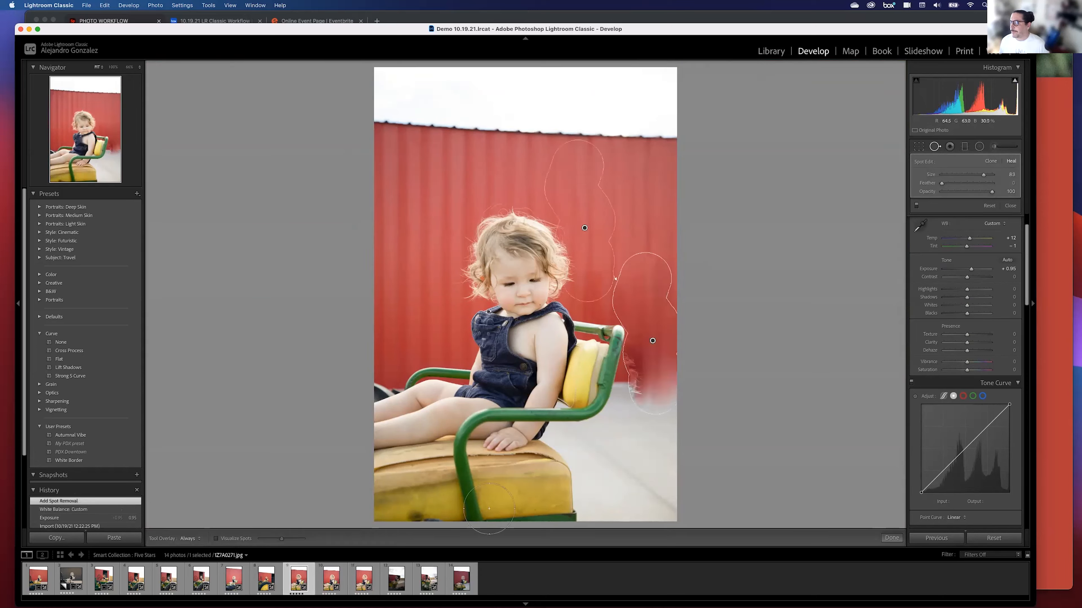
pyautogui.moveTo(578, 195)
pyautogui.mouseDown()
pyautogui.moveTo(402, 234)
pyautogui.moveTo(412, 271)
pyautogui.moveTo(425, 260)
pyautogui.mouseUp()
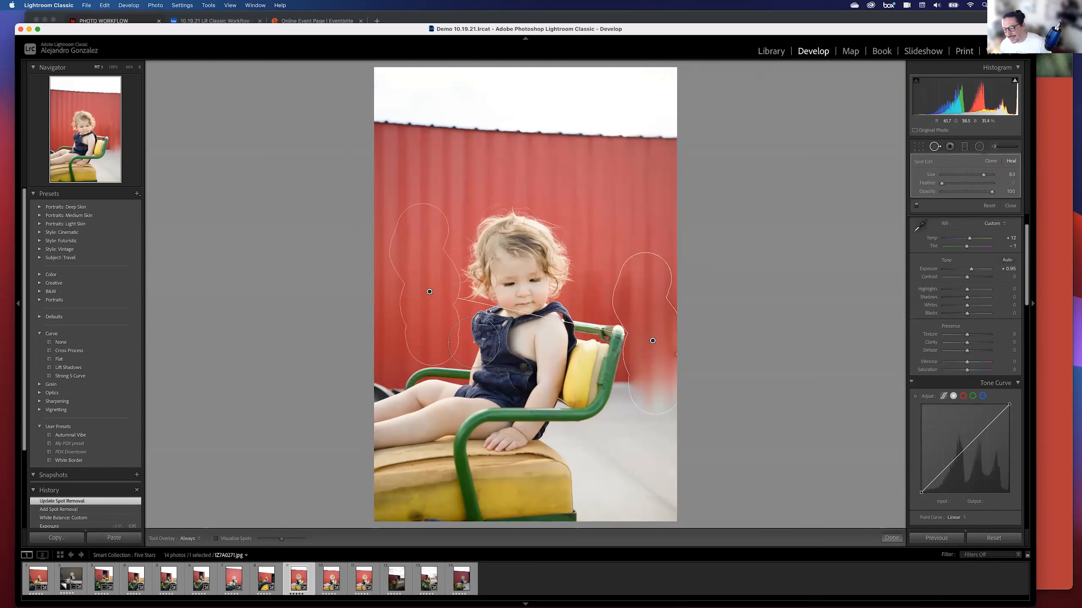
pyautogui.press('Delete')
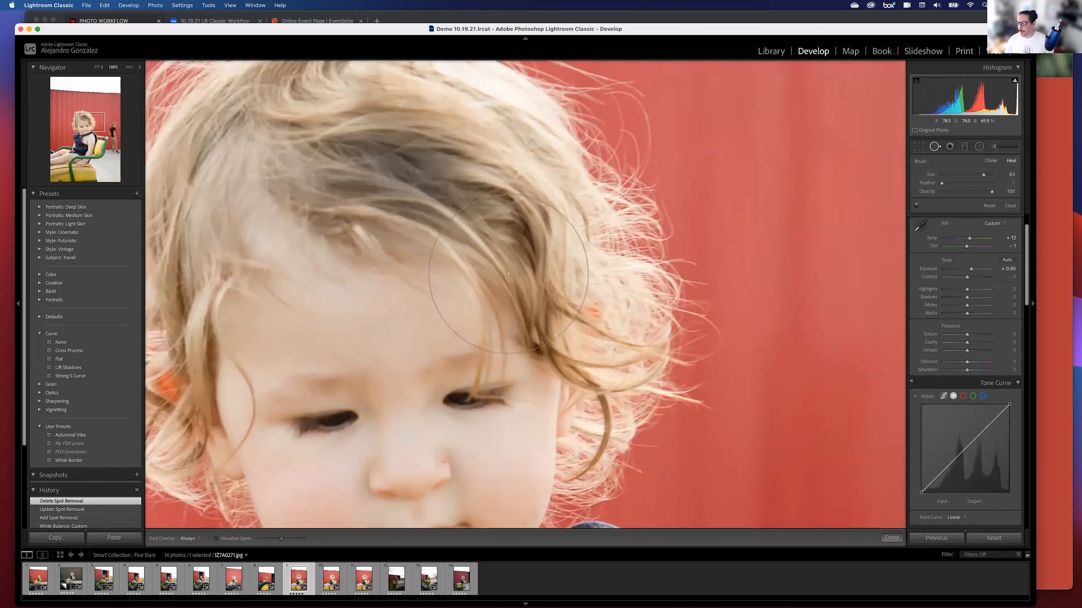
# - Heal the red scratch beside the child's mouth in 1Z7A0271.jpg at 100% with a smaller Spot Removal brush
pyautogui.press('z')
pyautogui.scroll(-7, 479, 293)
pyautogui.scroll(-10, 487, 308)
pyautogui.moveTo(434, 295); pyautogui.dragTo(434, 178)
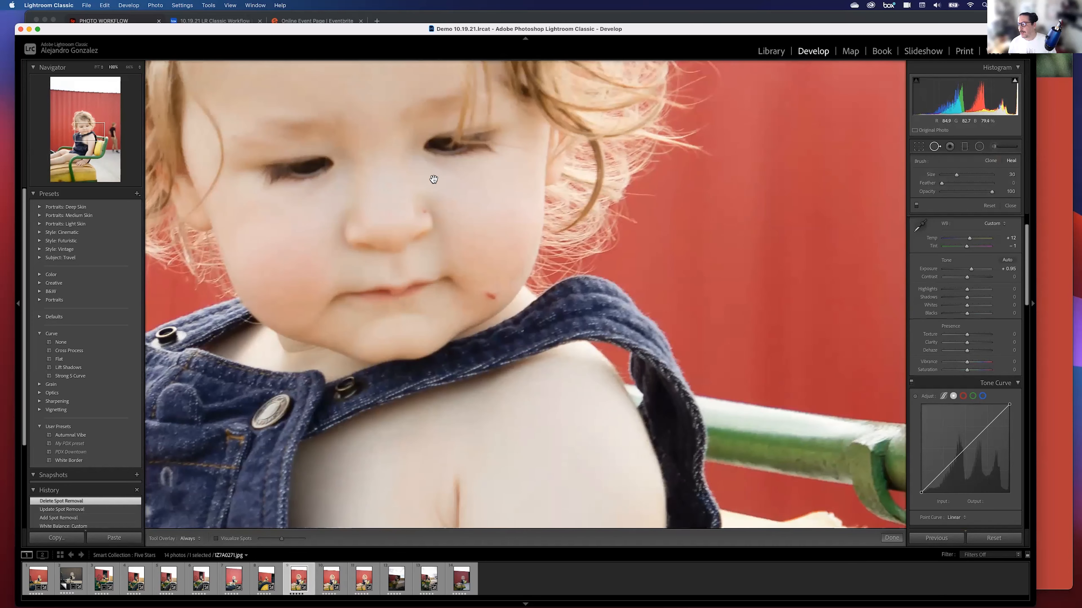
pyautogui.moveTo(416, 309); pyautogui.dragTo(412, 266)
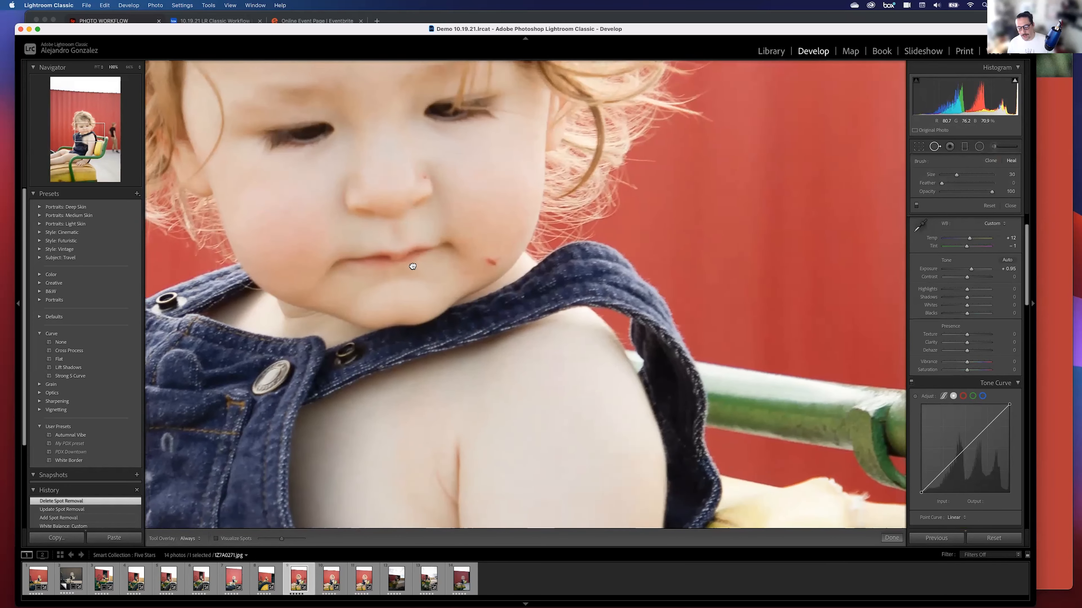
pyautogui.moveTo(399, 224); pyautogui.dragTo(422, 295)
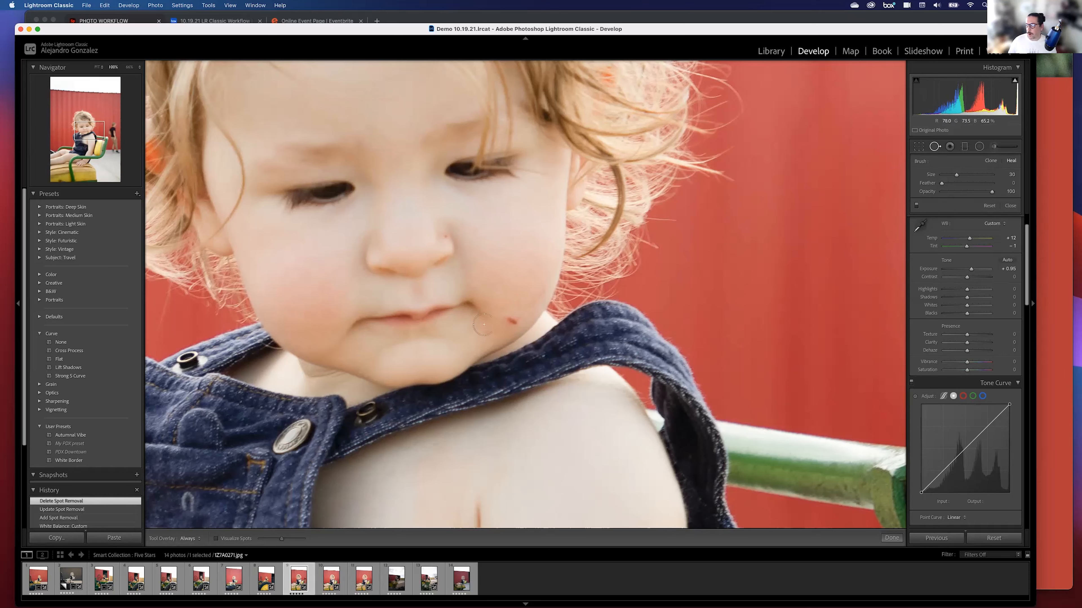
pyautogui.click(515, 319)
# - Change the scratch correction to Clone and move its source to the green armrest and on to the red wall
pyautogui.moveTo(484, 294)
pyautogui.mouseDown()
pyautogui.moveTo(800, 465)
pyautogui.moveTo(787, 467)
pyautogui.mouseUp()
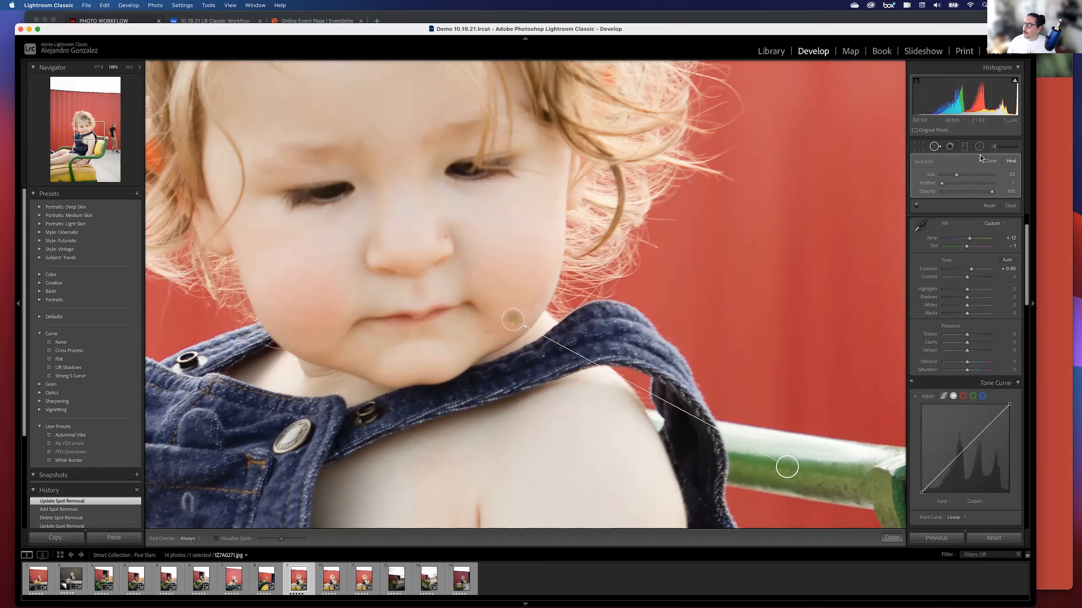
pyautogui.click(989, 160)
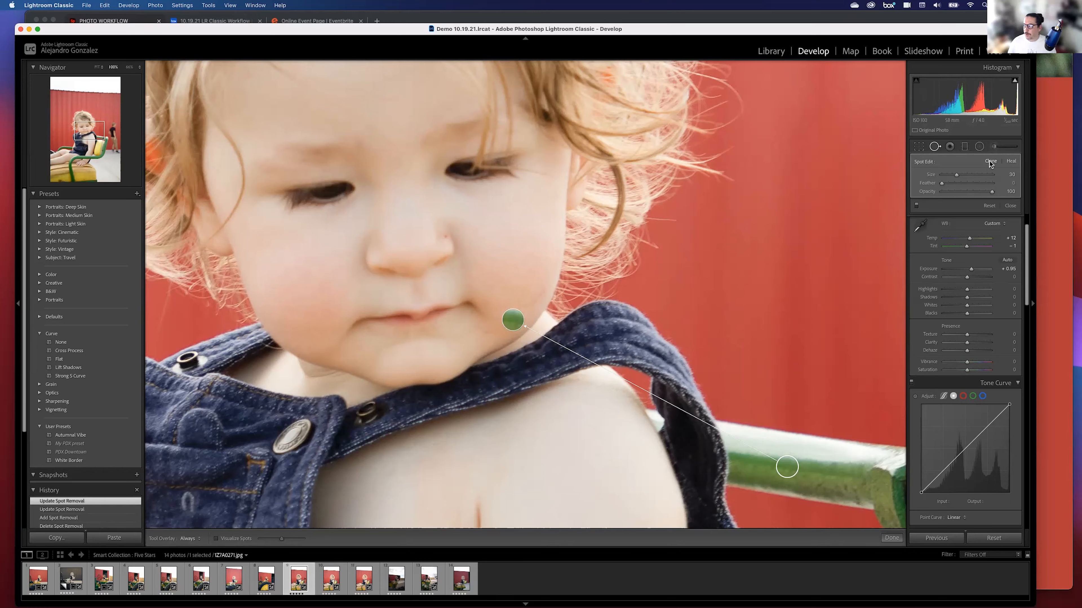
pyautogui.moveTo(787, 470); pyautogui.dragTo(786, 411)
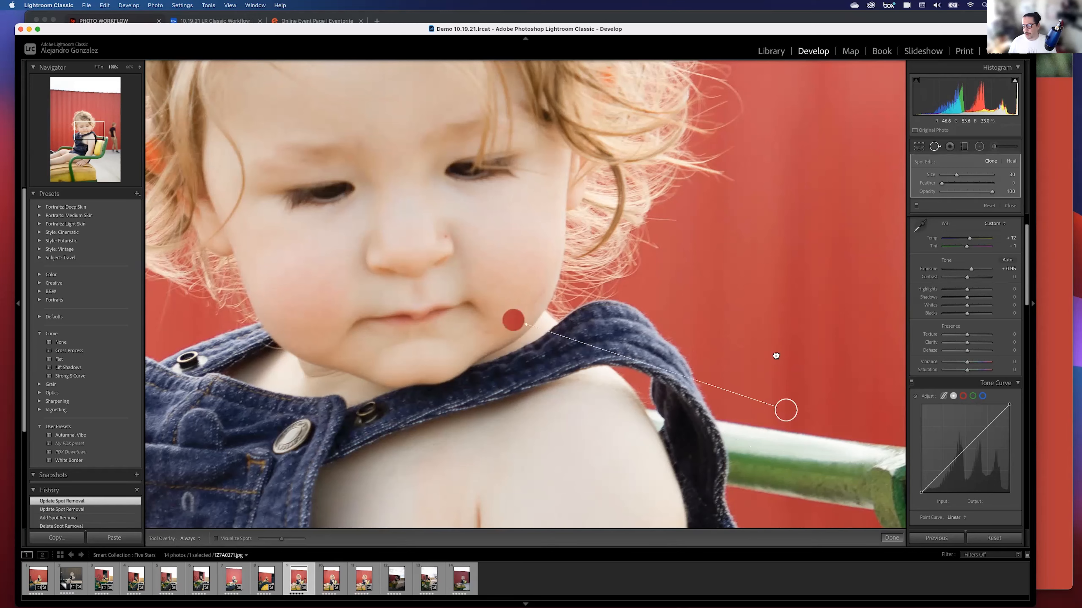
# - Delete the cloned correction beside the child's mouth in 1Z7A0271.jpg, and open 1Z7A0272RAW.dng
pyautogui.press('Delete')
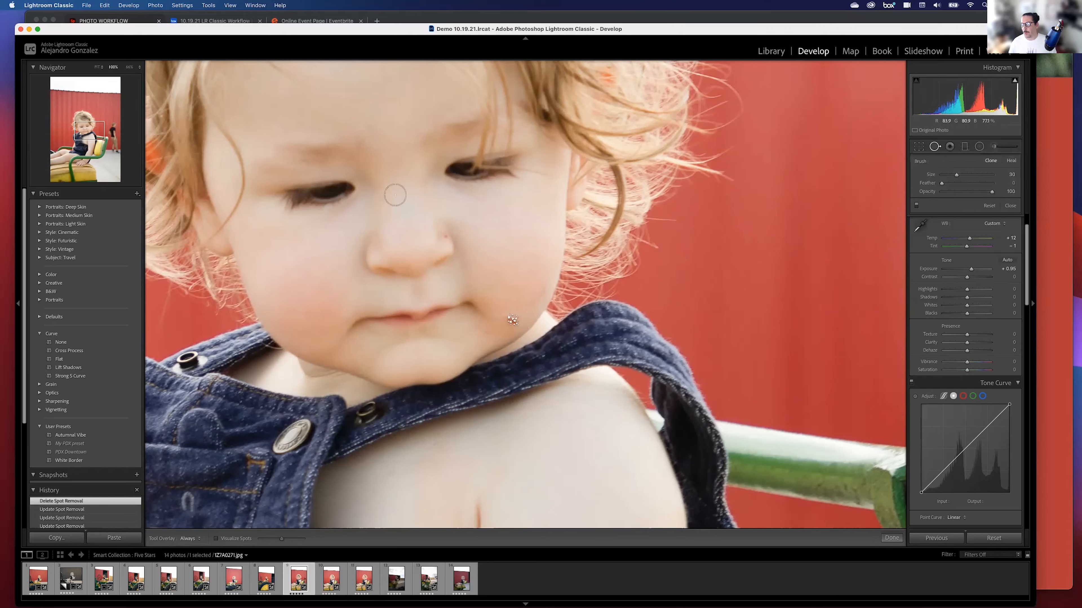
pyautogui.click(329, 581)
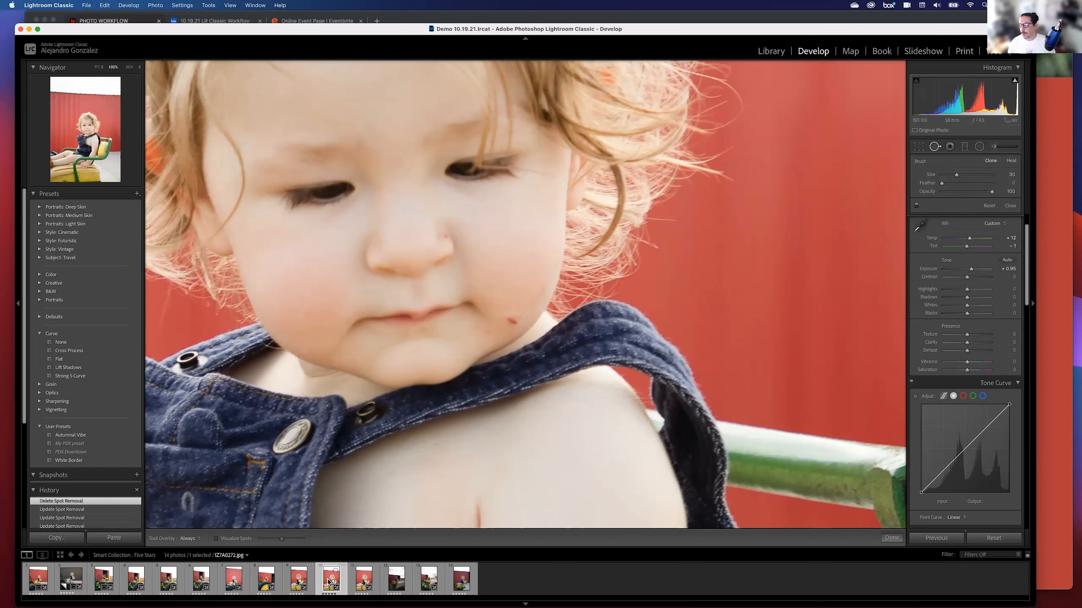
pyautogui.click(364, 581)
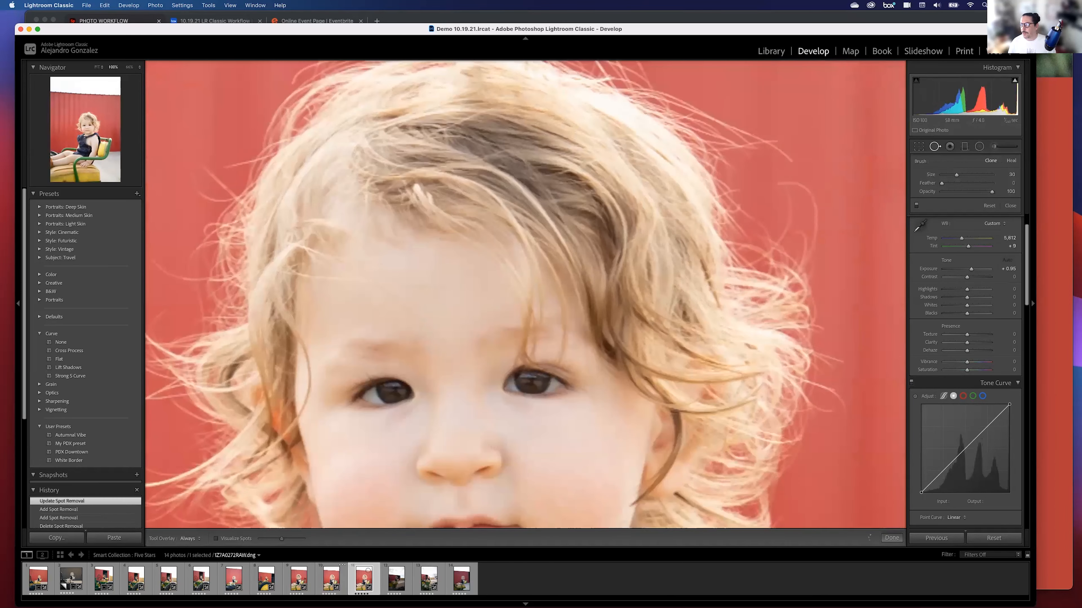
# - Clone one of the child's eyes onto the middle of the forehead with a size 72 brush, and set the correction's feather to 31
pyautogui.scroll(3, 405, 389)
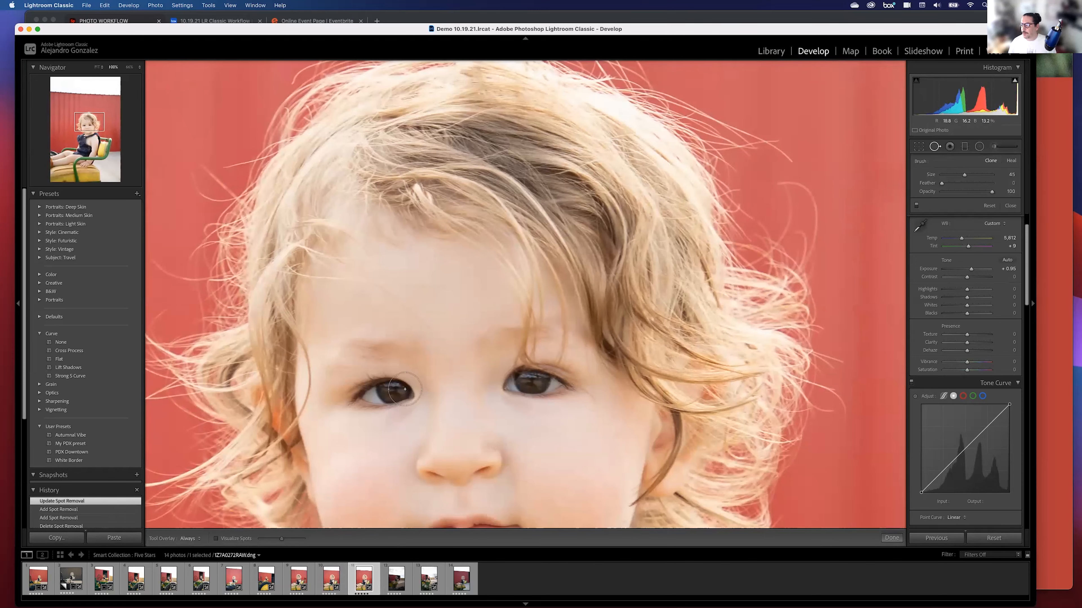
pyautogui.scroll(5, 445, 309)
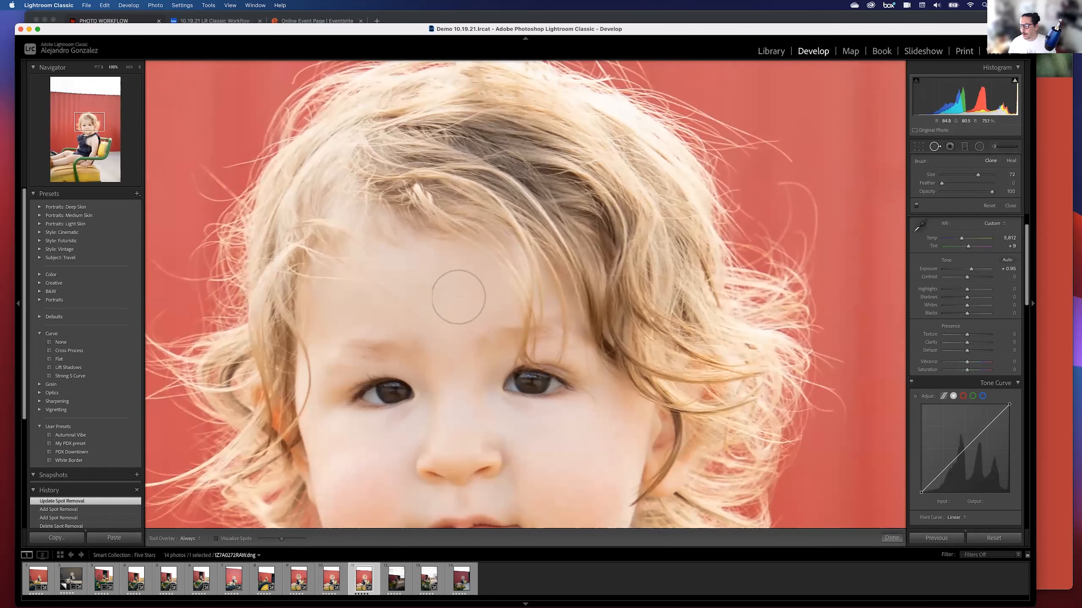
pyautogui.moveTo(456, 297)
pyautogui.mouseDown()
pyautogui.moveTo(429, 302)
pyautogui.moveTo(459, 310)
pyautogui.mouseUp()
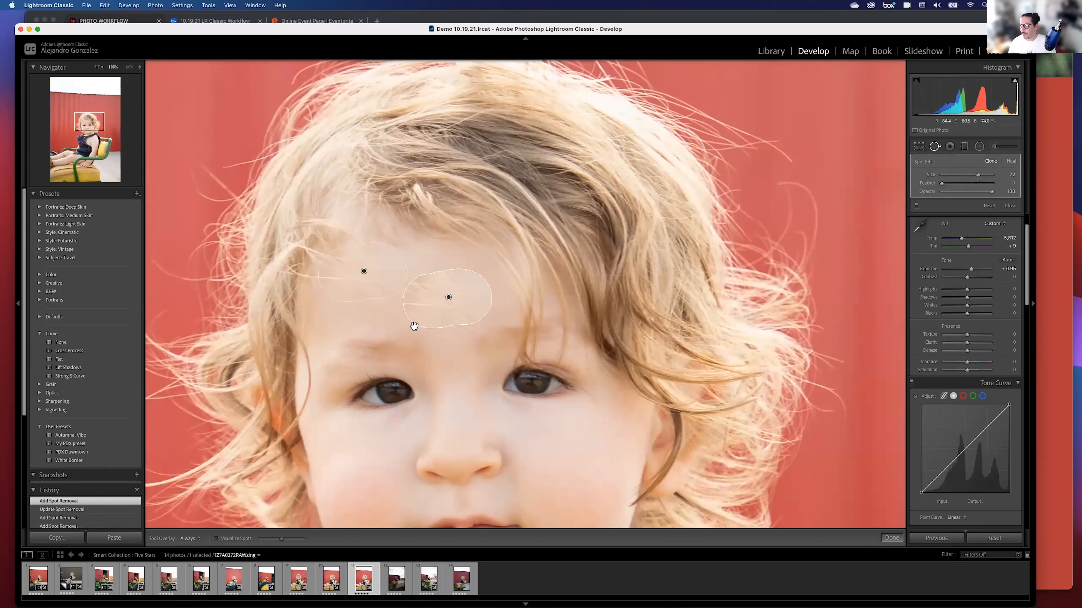
pyautogui.moveTo(363, 272); pyautogui.dragTo(373, 397)
pyautogui.moveTo(941, 184); pyautogui.dragTo(958, 185)
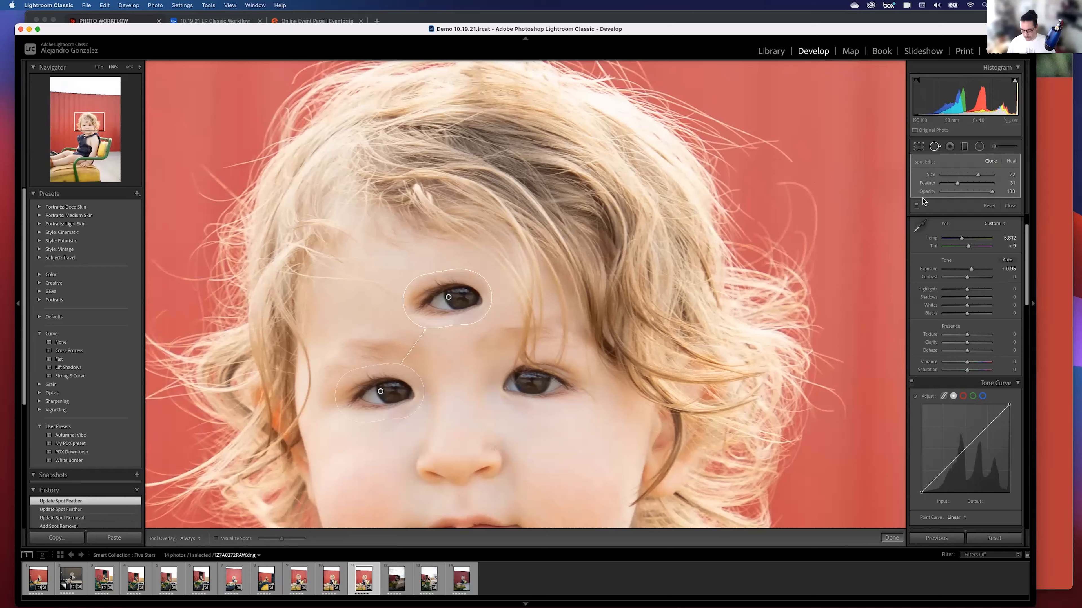
# - Check the cloned forehead eye without the Spot Removal overlay, and delete that correction
pyautogui.press('q')
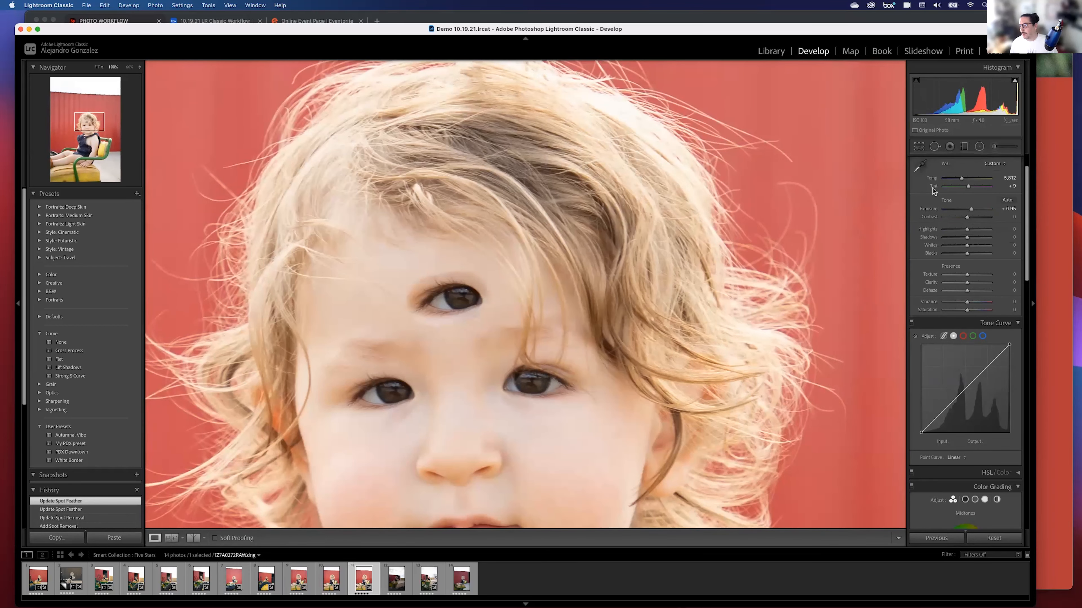
pyautogui.click(935, 146)
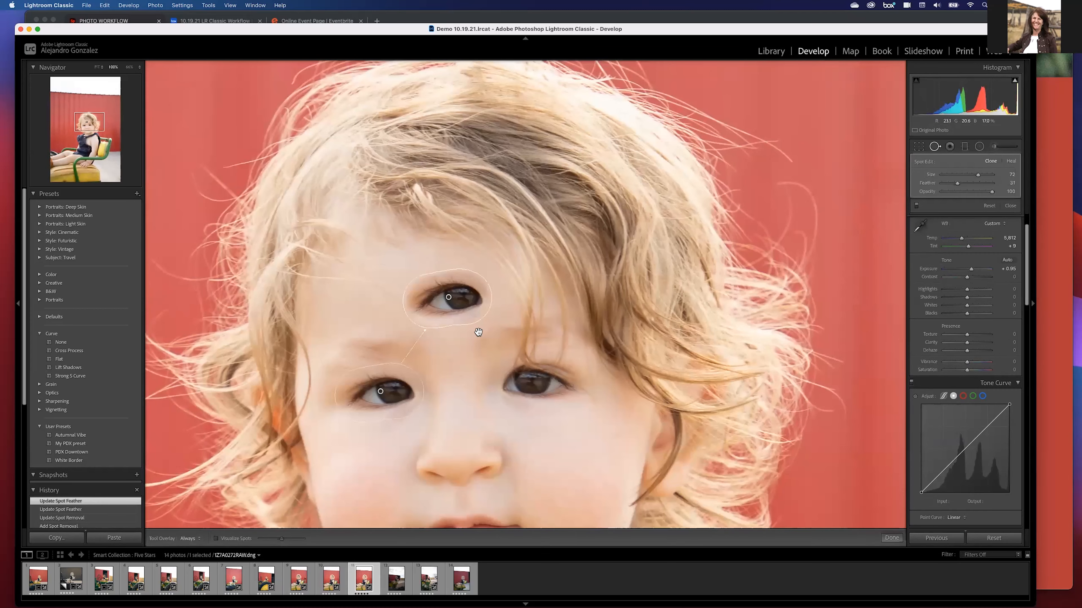
pyautogui.press('Delete')
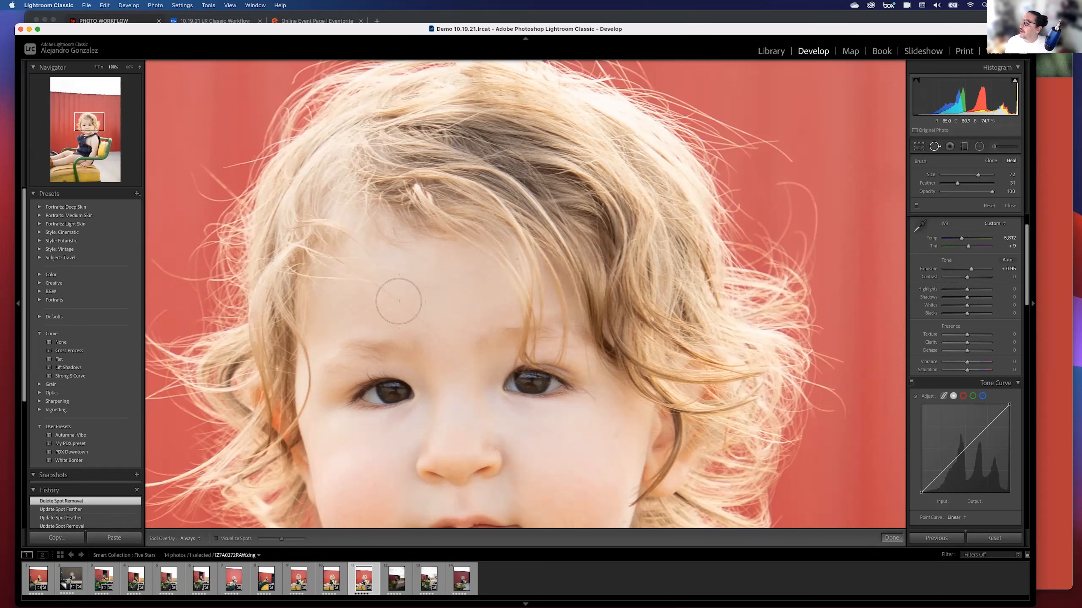
# - Set up the Adjustment Brush for the child's face with brush size 6.0 and Saturation -100
pyautogui.moveTo(512, 287); pyautogui.dragTo(552, 230)
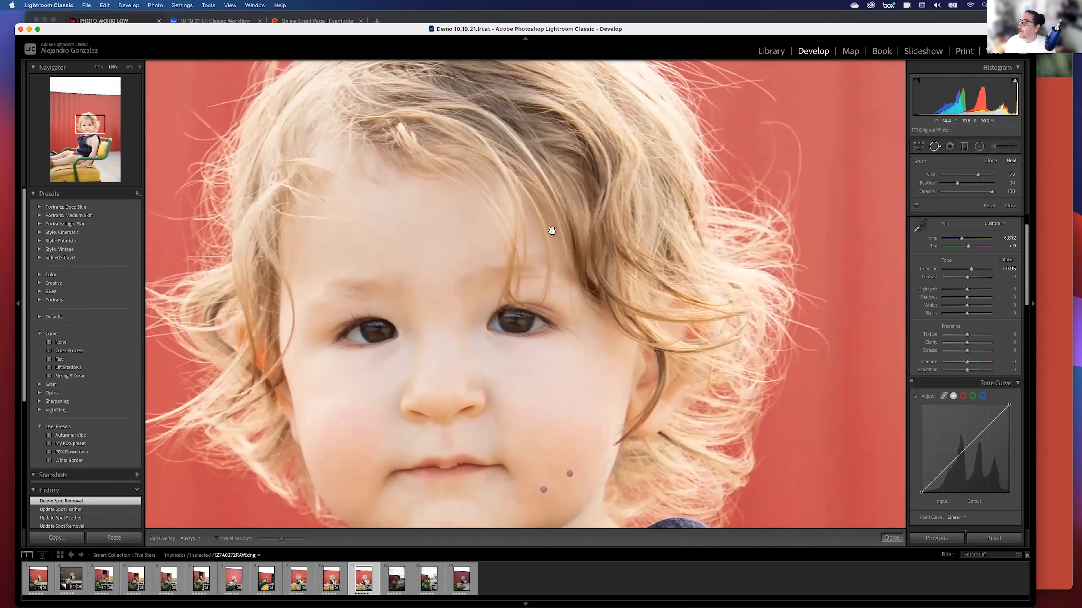
pyautogui.click(993, 147)
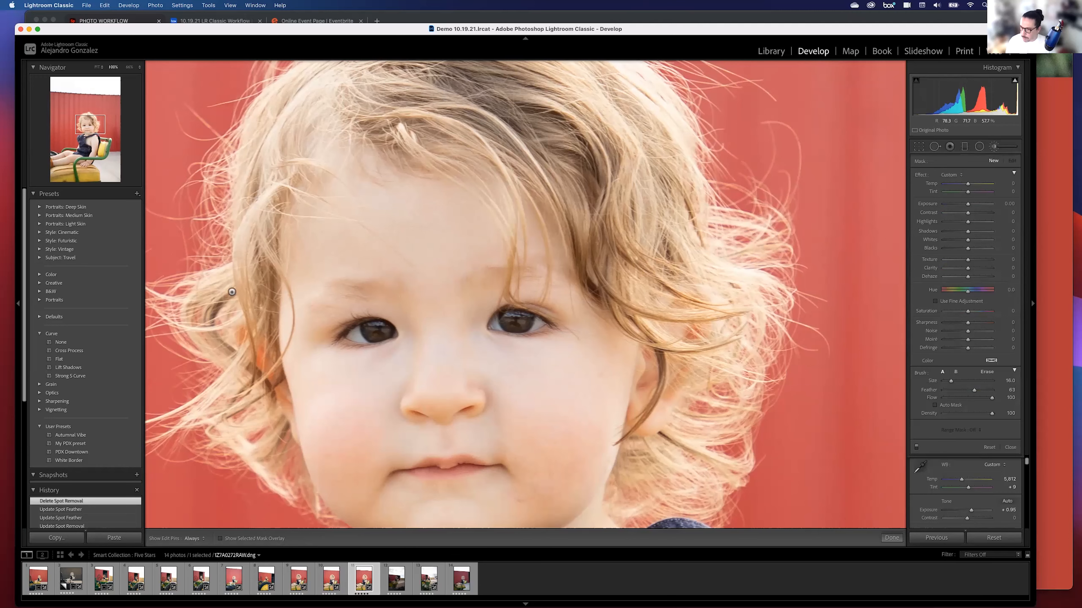
pyautogui.moveTo(316, 280); pyautogui.dragTo(365, 194)
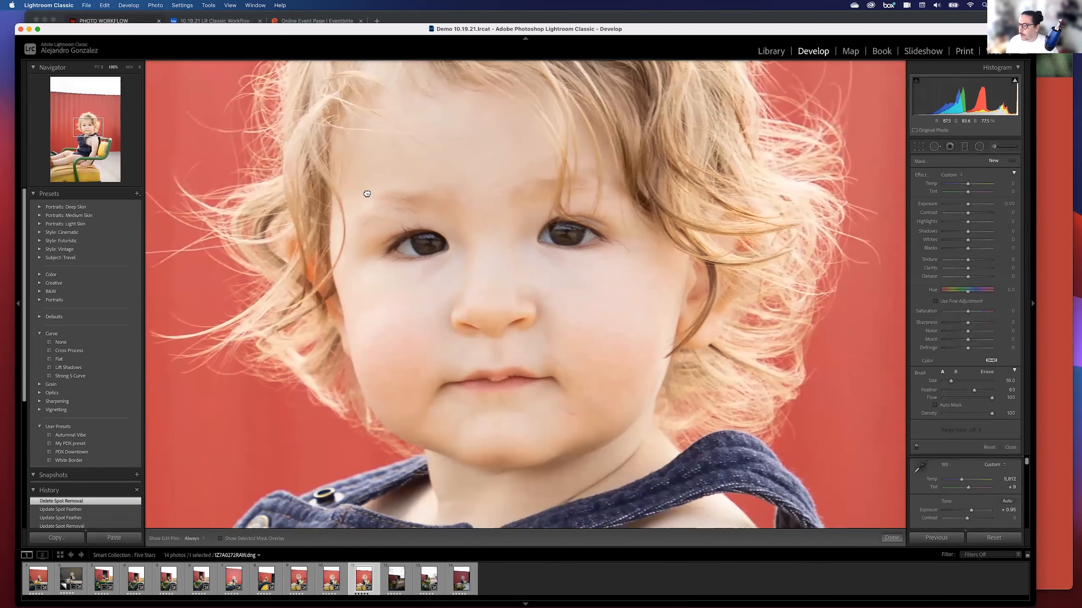
pyautogui.click(330, 193)
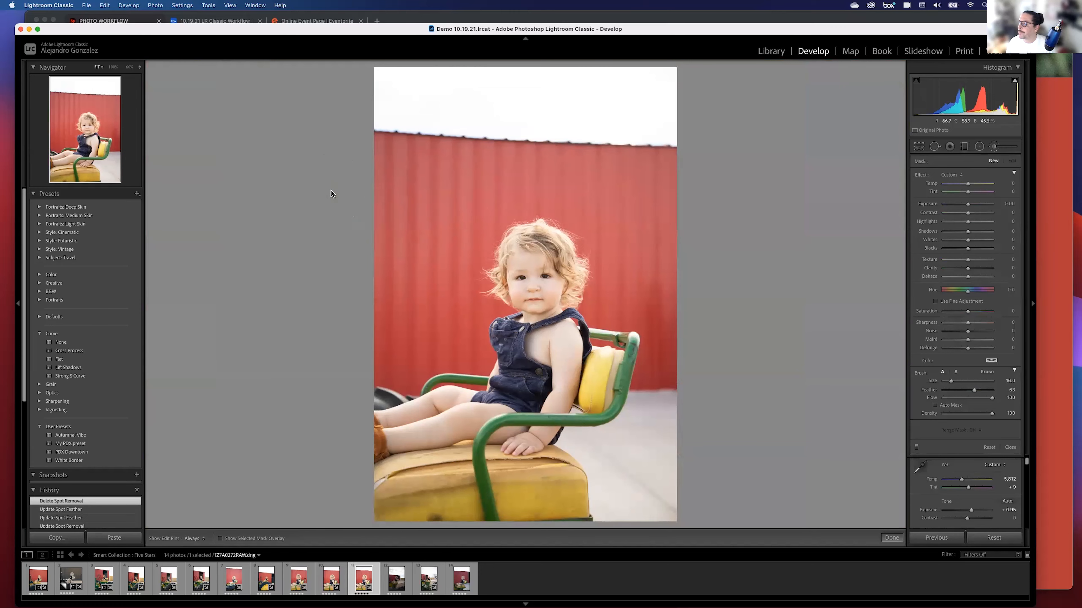
pyautogui.click(369, 285)
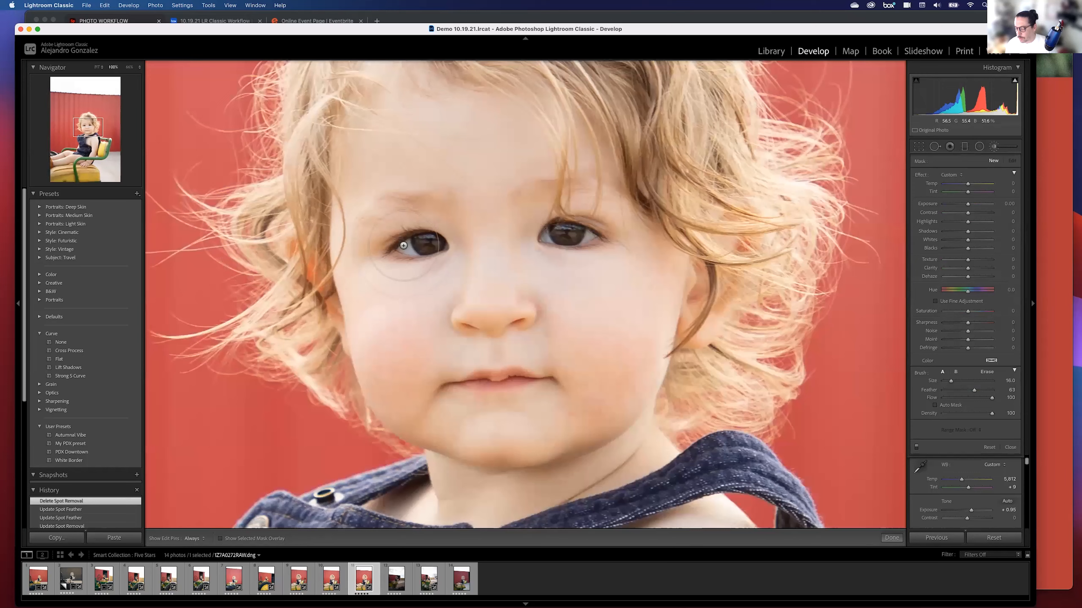
pyautogui.press('[')
pyautogui.press('[')
pyautogui.press('[')
pyautogui.press('[')
pyautogui.press('[')
pyautogui.press('[')
pyautogui.press('[')
pyautogui.press('[')
pyautogui.press('[')
pyautogui.press('[')
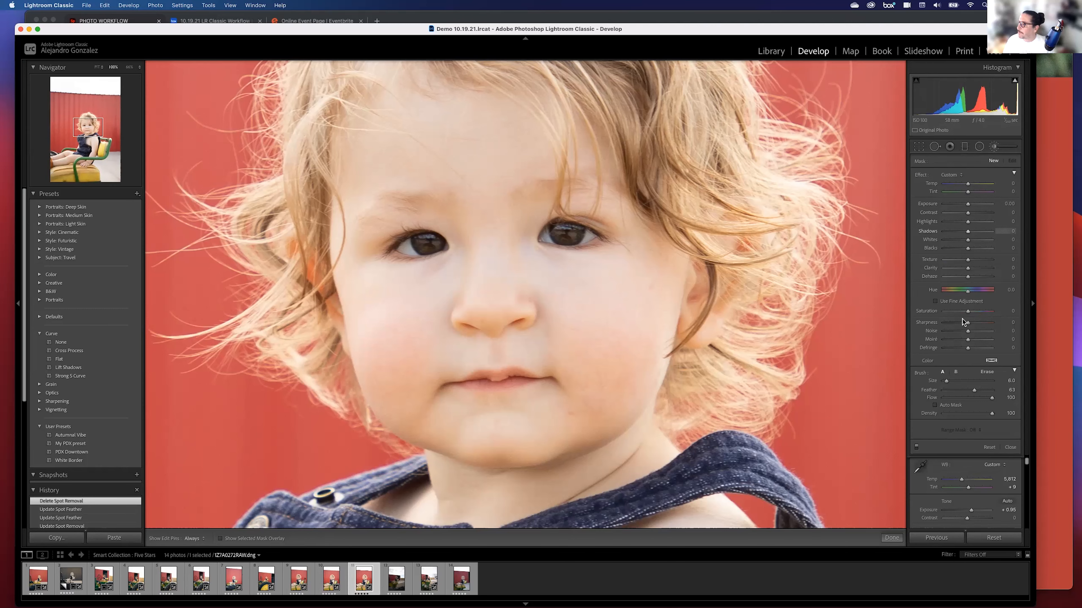
pyautogui.moveTo(968, 311); pyautogui.dragTo(944, 311)
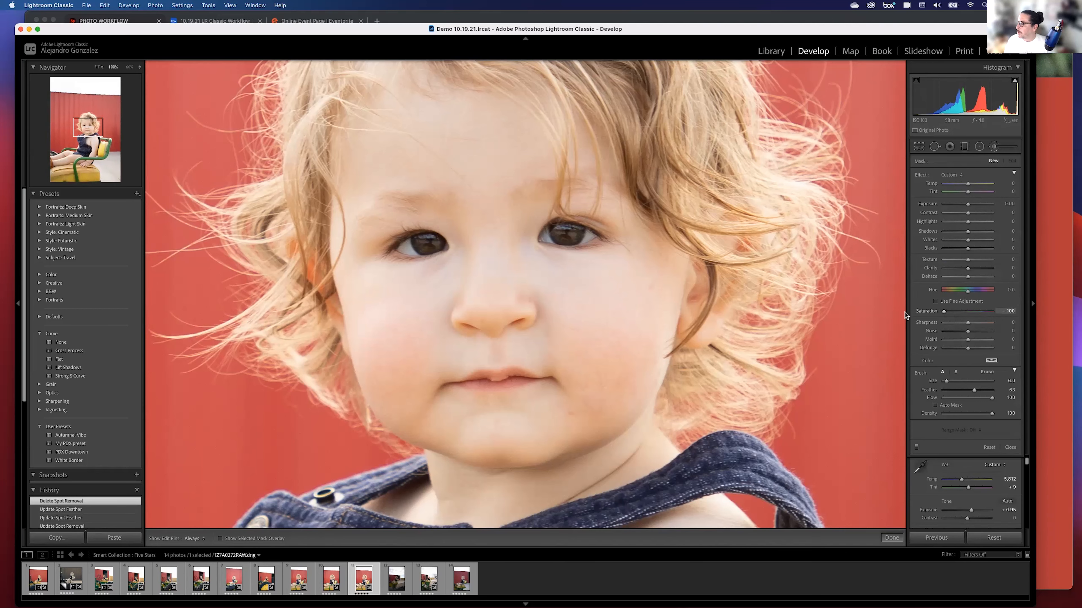
# - Paint the desaturation over the red wall beside the child and across the face with a larger brush
pyautogui.scroll(5, 209, 358)
pyautogui.moveTo(200, 436)
pyautogui.mouseDown()
pyautogui.moveTo(271, 465)
pyautogui.moveTo(292, 362)
pyautogui.moveTo(225, 424)
pyautogui.moveTo(245, 426)
pyautogui.moveTo(321, 370)
pyautogui.moveTo(454, 344)
pyautogui.moveTo(350, 218)
pyautogui.moveTo(539, 307)
pyautogui.moveTo(364, 294)
pyautogui.moveTo(513, 450)
pyautogui.moveTo(407, 441)
pyautogui.moveTo(301, 490)
pyautogui.mouseUp()
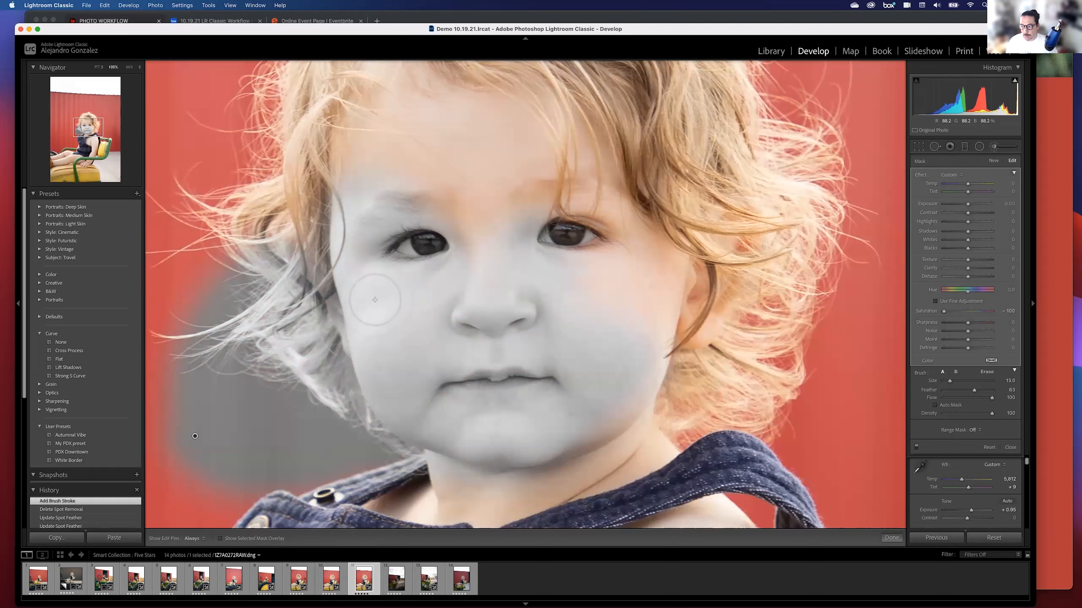
pyautogui.scroll(-5, 374, 300)
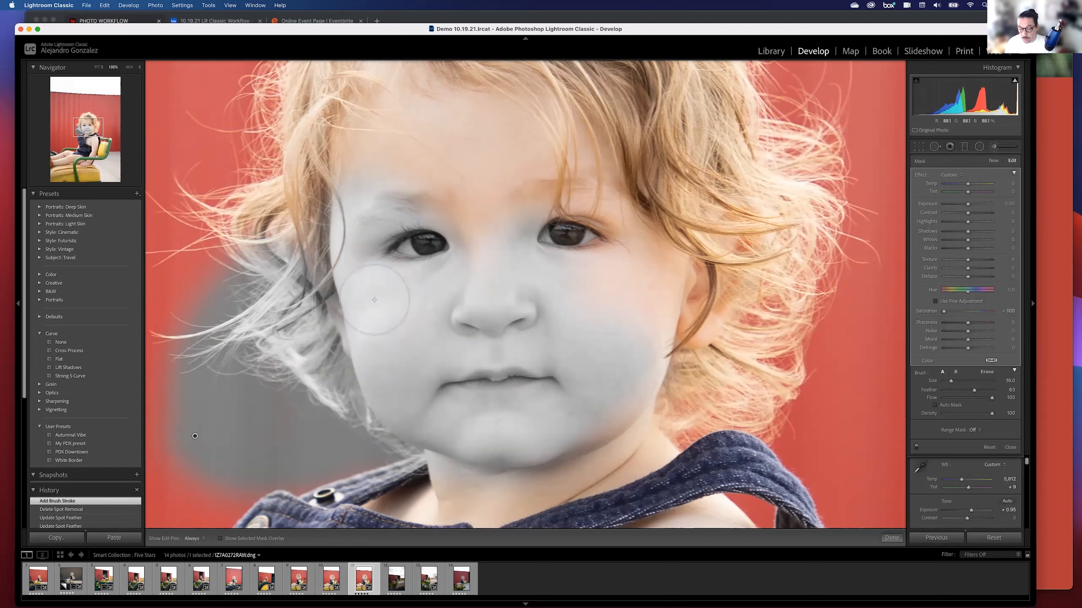
pyautogui.press(']')
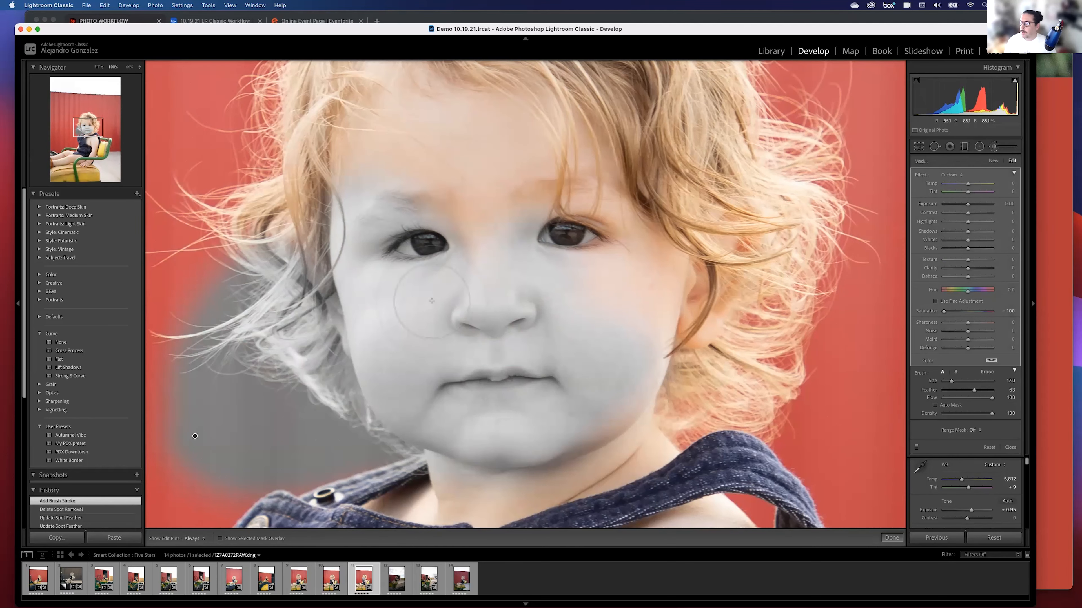
# - Extend the desaturation over the rest of the child's face and the hair, painting in full view
pyautogui.press('z')
pyautogui.moveTo(528, 261)
pyautogui.mouseDown()
pyautogui.moveTo(556, 280)
pyautogui.moveTo(564, 273)
pyautogui.moveTo(569, 294)
pyautogui.moveTo(546, 308)
pyautogui.moveTo(508, 265)
pyautogui.mouseUp()
pyautogui.scroll(-6, 502, 275)
pyautogui.press('h')
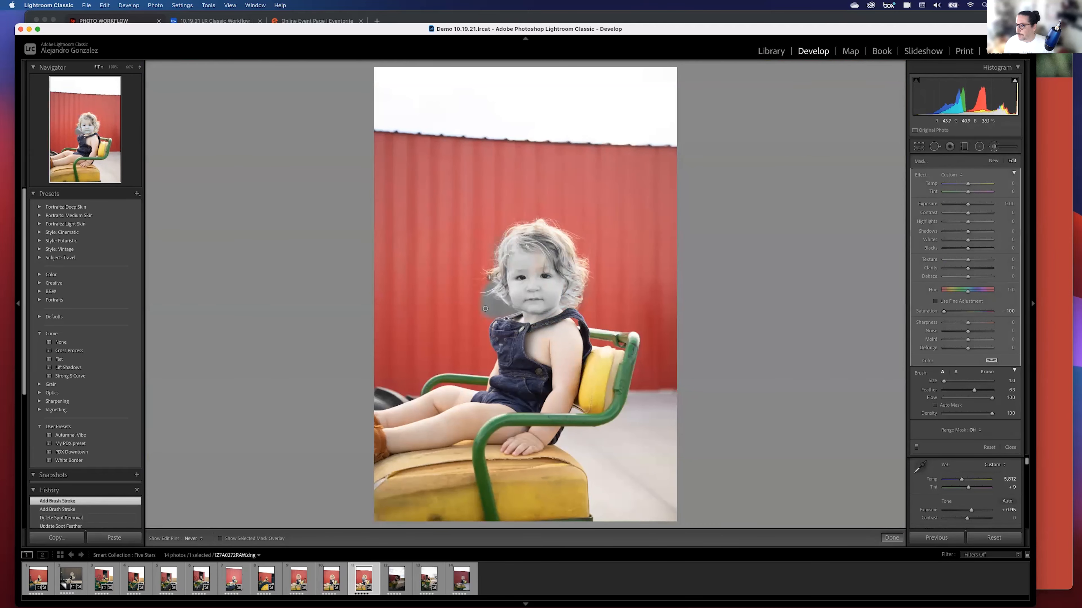
pyautogui.scroll(5, 544, 234)
pyautogui.moveTo(535, 236)
pyautogui.mouseDown()
pyautogui.moveTo(554, 271)
pyautogui.moveTo(526, 267)
pyautogui.mouseUp()
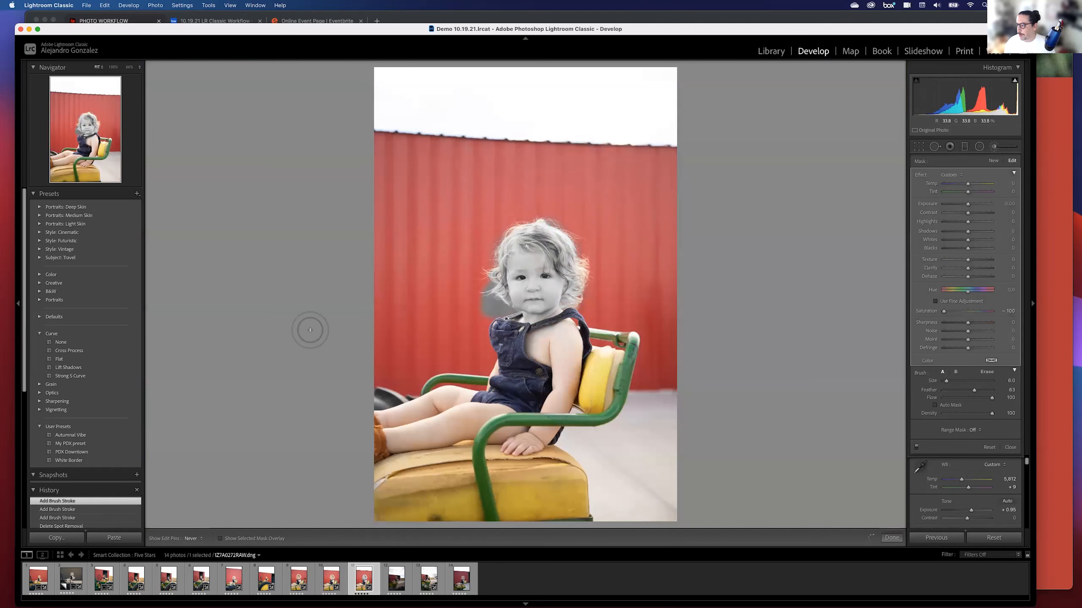
pyautogui.press('z')
pyautogui.press('h')
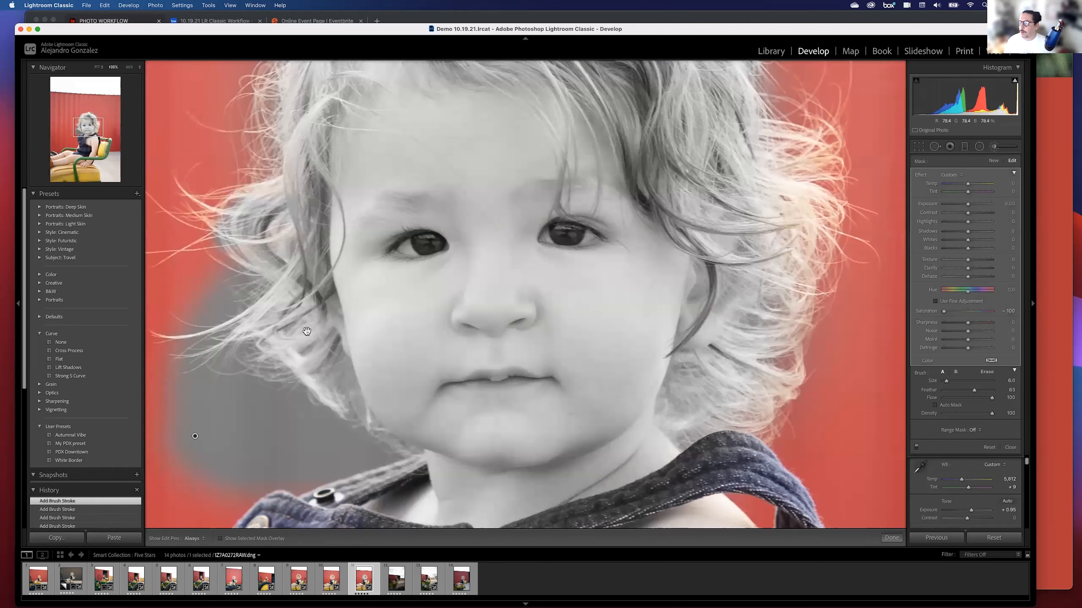
# - Erase the desaturation from the red wall beside the child's hair, cheek and denim strap, varying the eraser size
pyautogui.moveTo(330, 320); pyautogui.dragTo(462, 237)
pyautogui.scroll(8, 283, 354)
pyautogui.scroll(3, 283, 353)
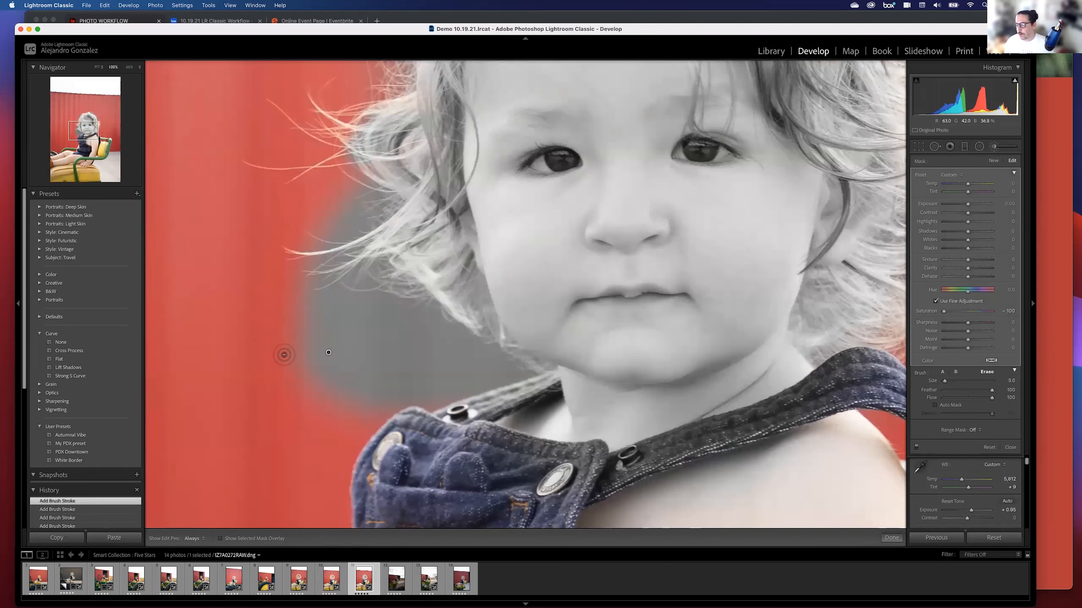
pyautogui.press('alt')
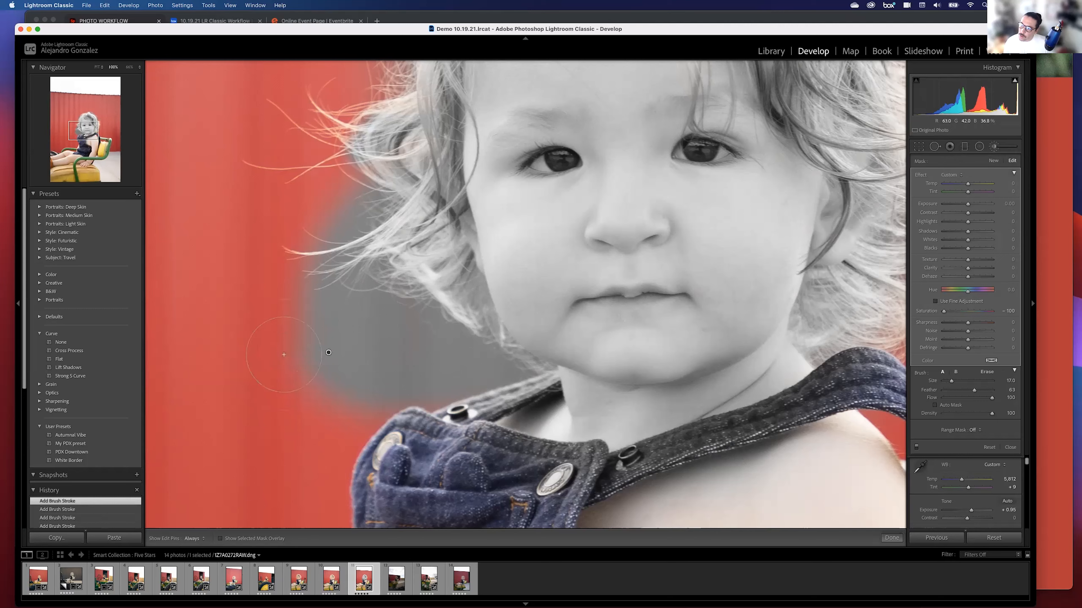
pyautogui.moveTo(313, 299)
pyautogui.mouseDown()
pyautogui.moveTo(321, 359)
pyautogui.moveTo(353, 400)
pyautogui.moveTo(313, 299)
pyautogui.mouseUp()
pyautogui.scroll(5, 297, 362)
pyautogui.moveTo(297, 361)
pyautogui.mouseDown()
pyautogui.moveTo(419, 372)
pyautogui.moveTo(354, 337)
pyautogui.moveTo(372, 329)
pyautogui.moveTo(459, 385)
pyautogui.moveTo(507, 409)
pyautogui.mouseUp()
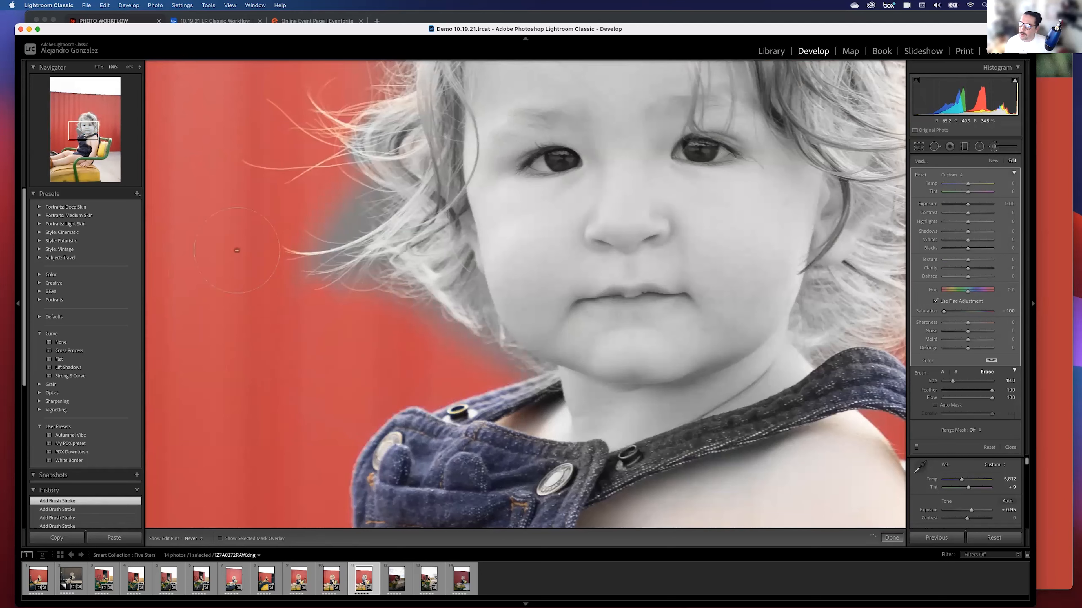
pyautogui.moveTo(354, 211); pyautogui.dragTo(330, 227)
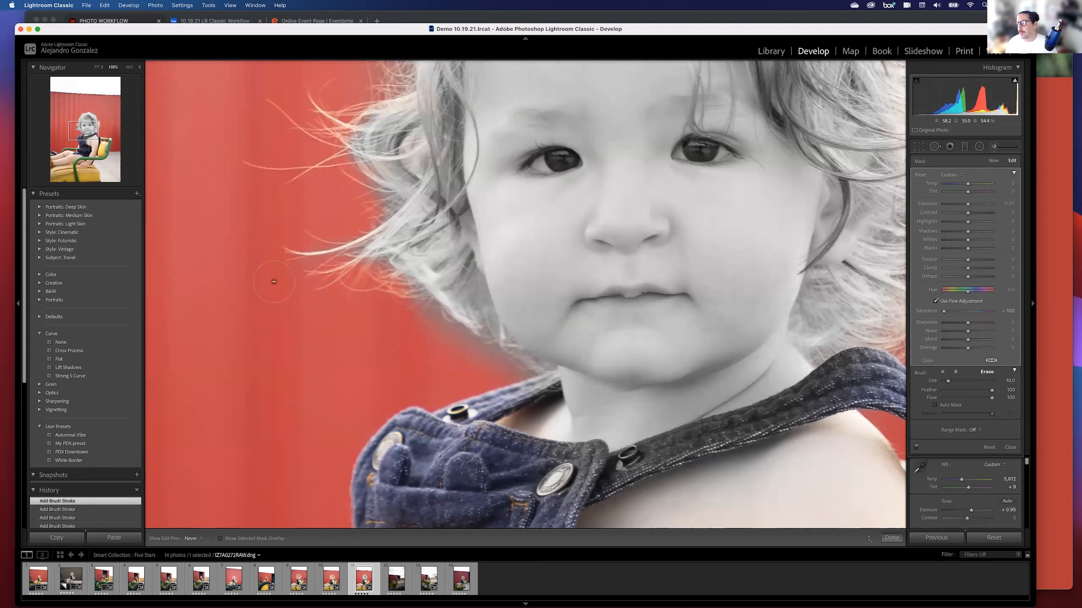
pyautogui.moveTo(430, 353)
pyautogui.mouseDown()
pyautogui.moveTo(401, 351)
pyautogui.moveTo(333, 218)
pyautogui.moveTo(278, 194)
pyautogui.mouseUp()
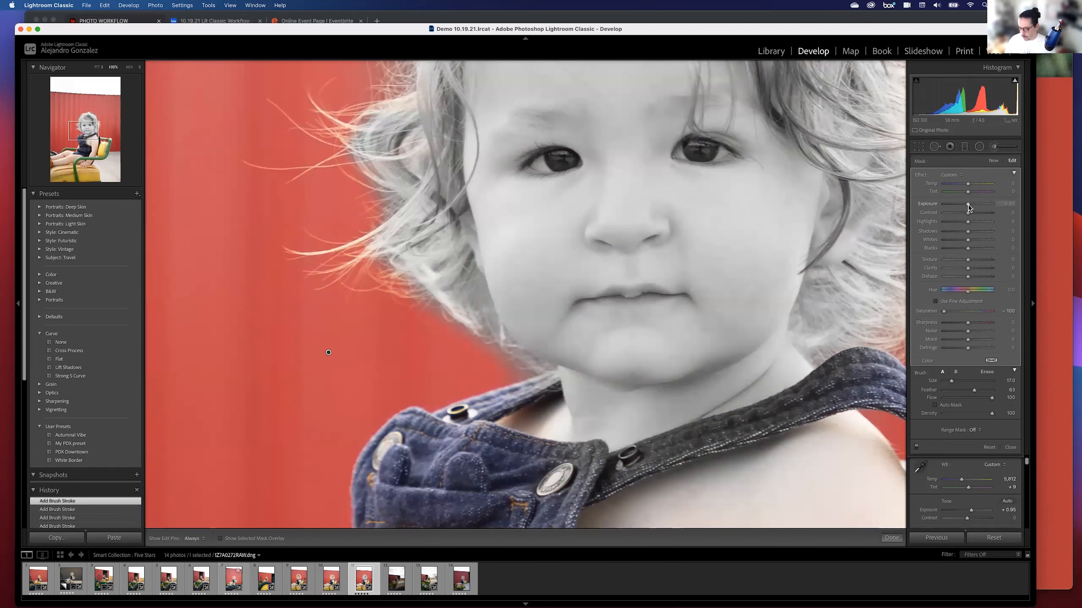
# - Set the brush adjustment's Exposure to -0.03, reset its Saturation to 0, and set Sharpness to 30
pyautogui.moveTo(969, 208); pyautogui.dragTo(966, 213)
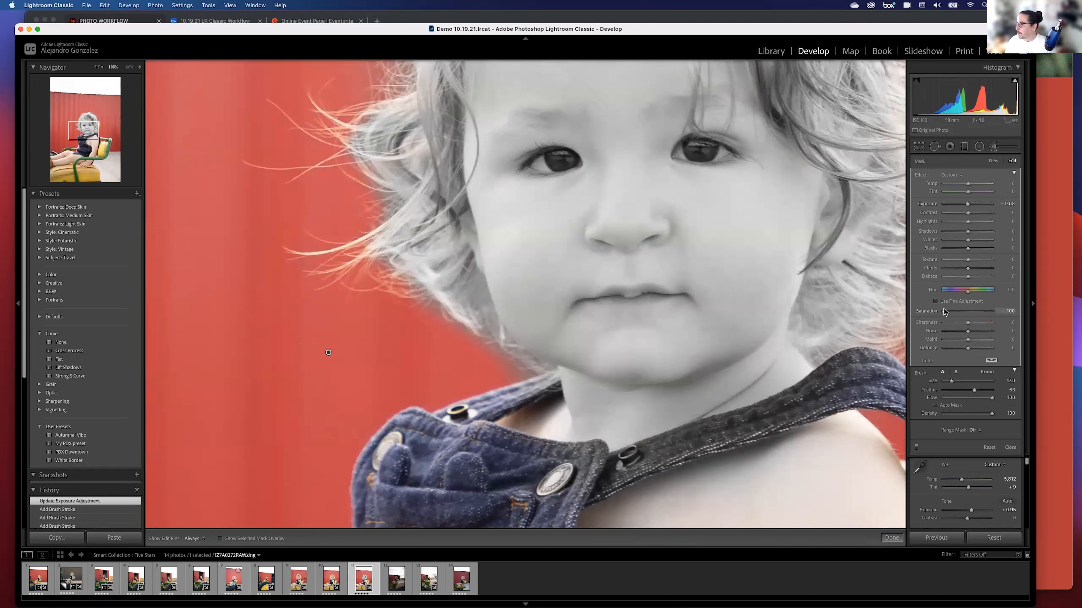
pyautogui.doubleClick(930, 312)
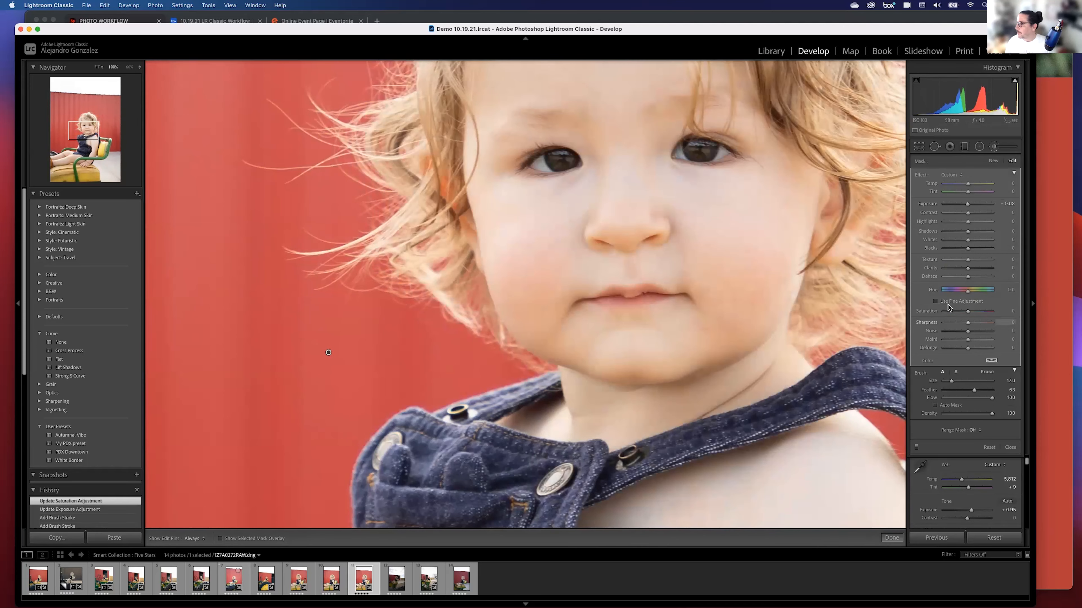
pyautogui.moveTo(967, 323); pyautogui.dragTo(975, 324)
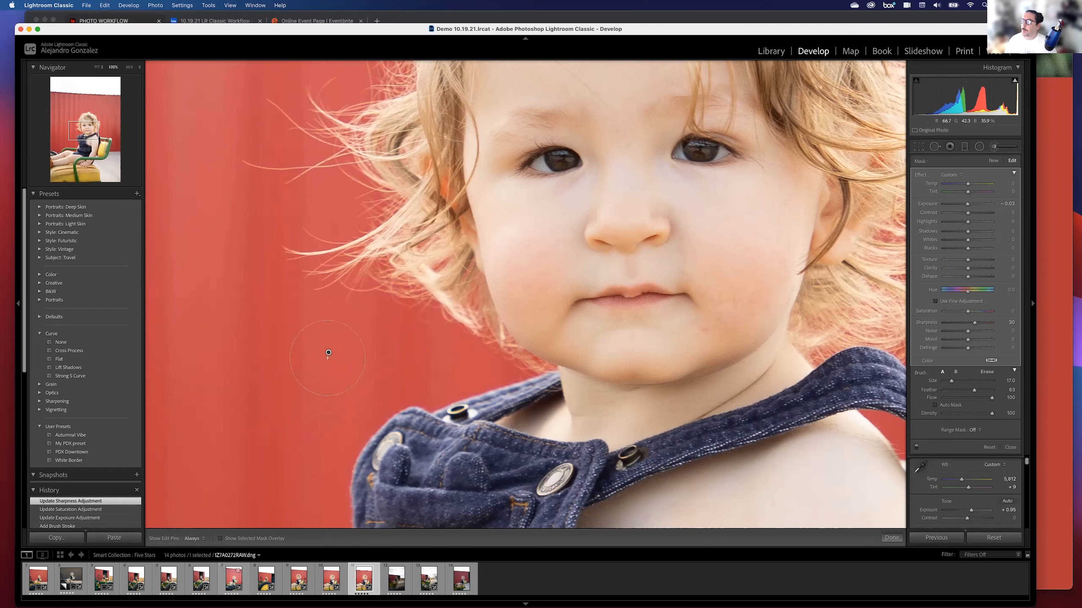
# - Delete the painted brush adjustment from the portrait and load the Iris Enhance effect for the Adjustment Brush
pyautogui.moveTo(329, 352)
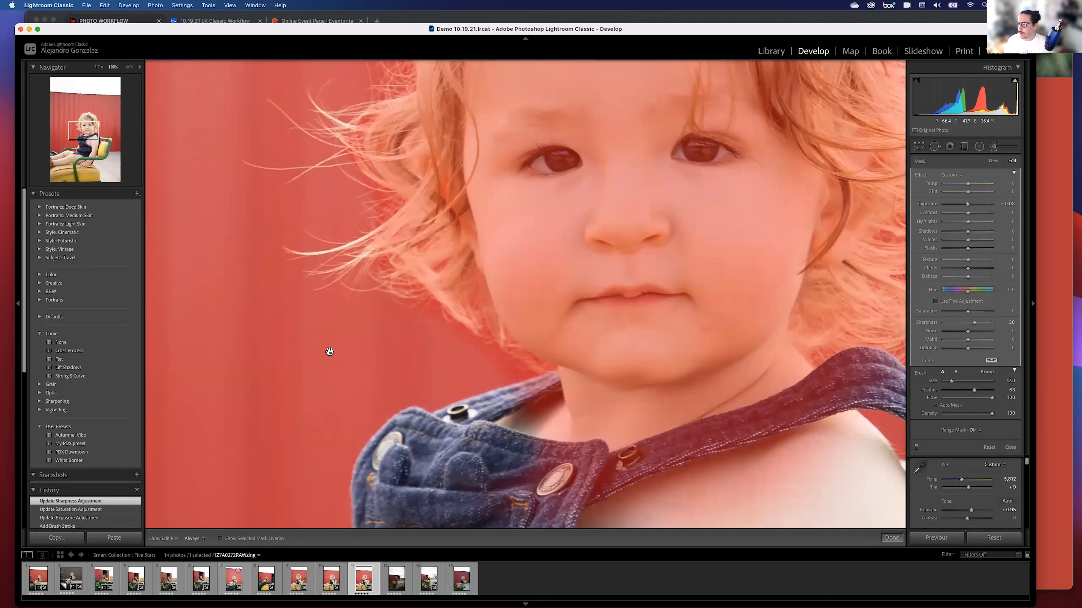
pyautogui.press('Delete')
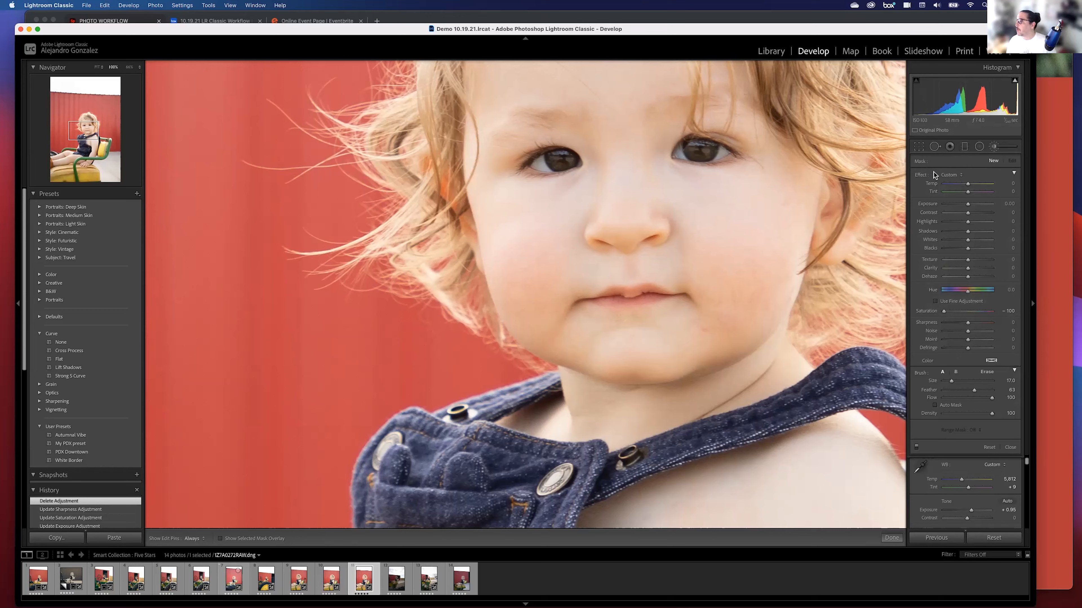
pyautogui.click(948, 175)
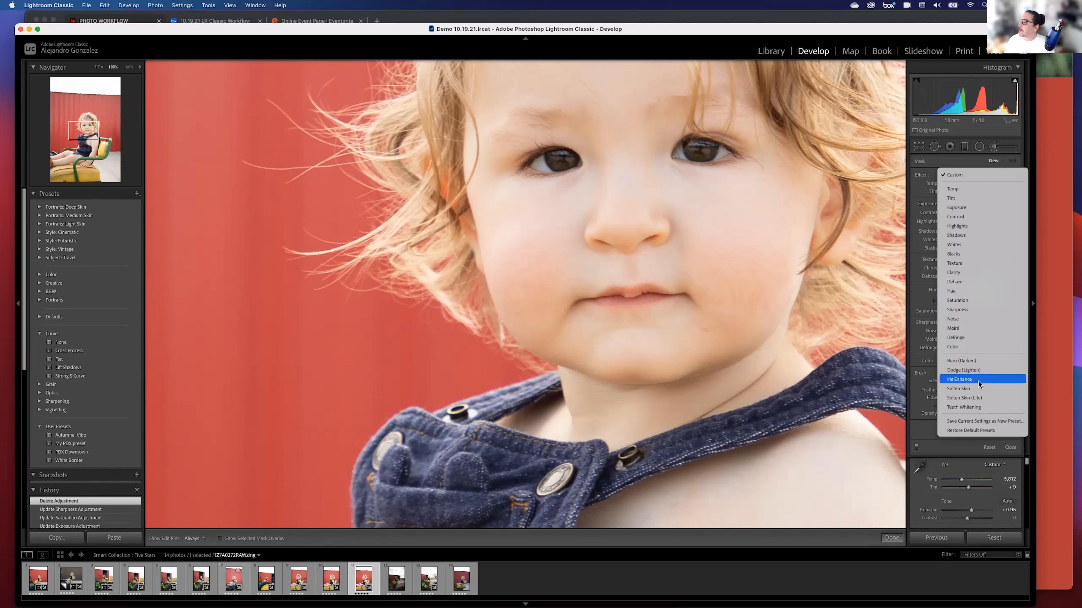
pyautogui.click(956, 380)
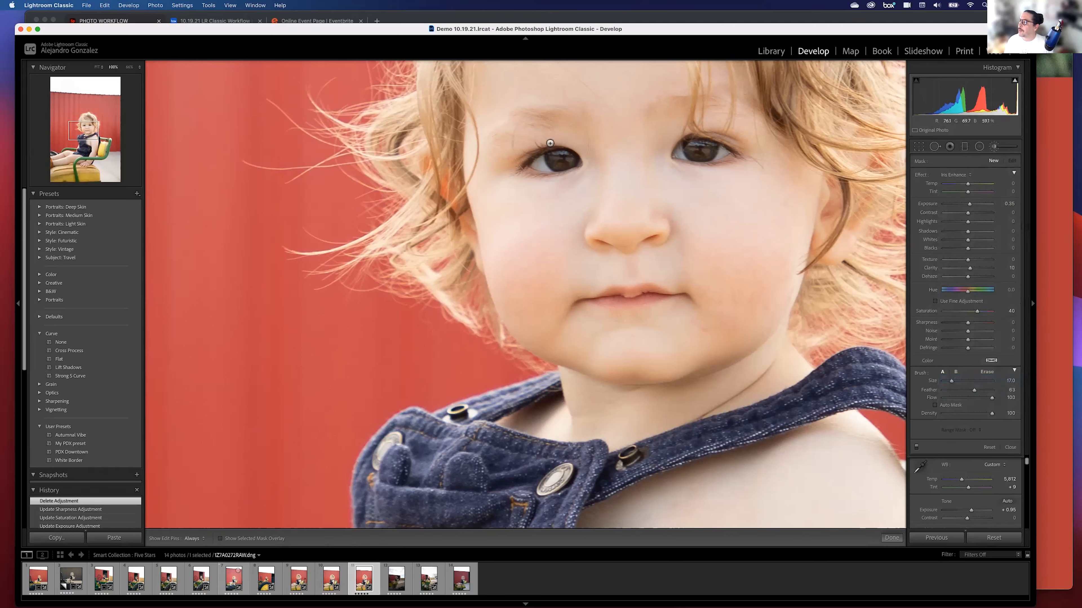
# - Paint the Iris Enhance effect over both of the child's eyes with a brush size of 6.0
pyautogui.scroll(-6, 557, 155)
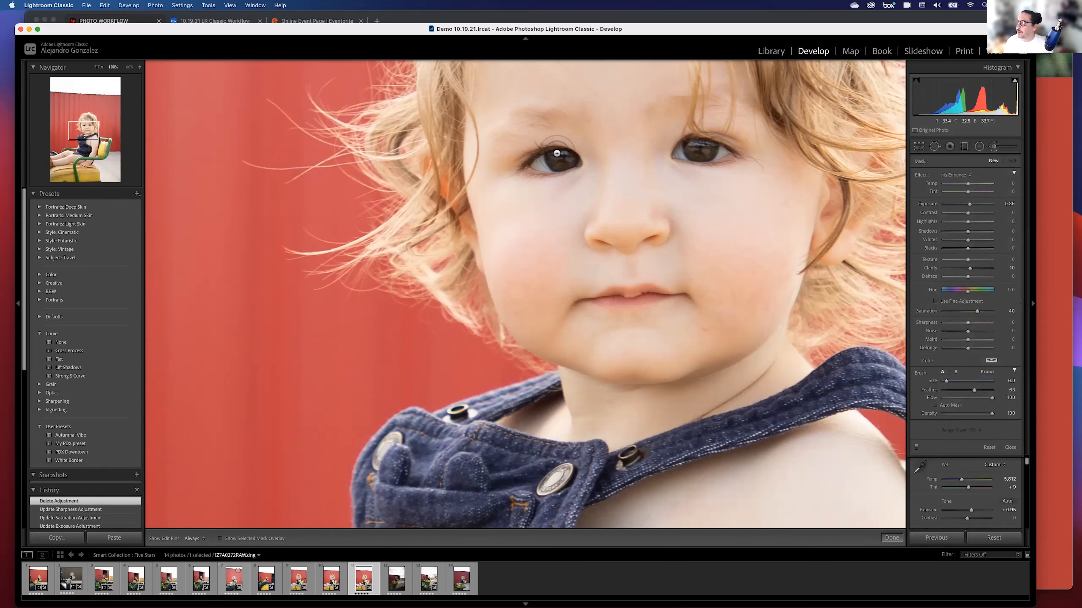
pyautogui.scroll(2, 557, 157)
pyautogui.press('h')
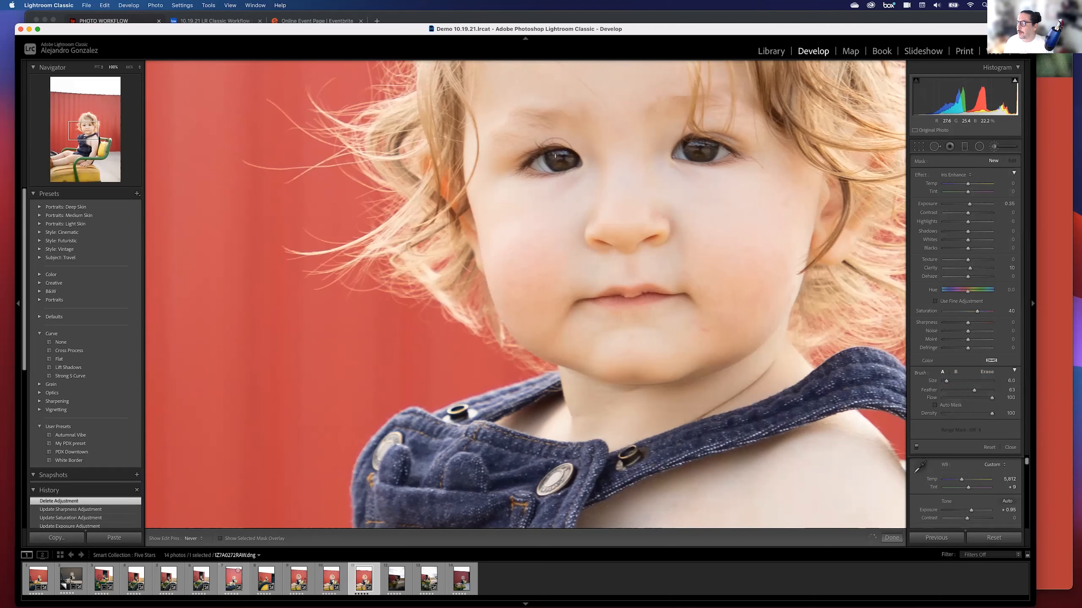
pyautogui.click(571, 160)
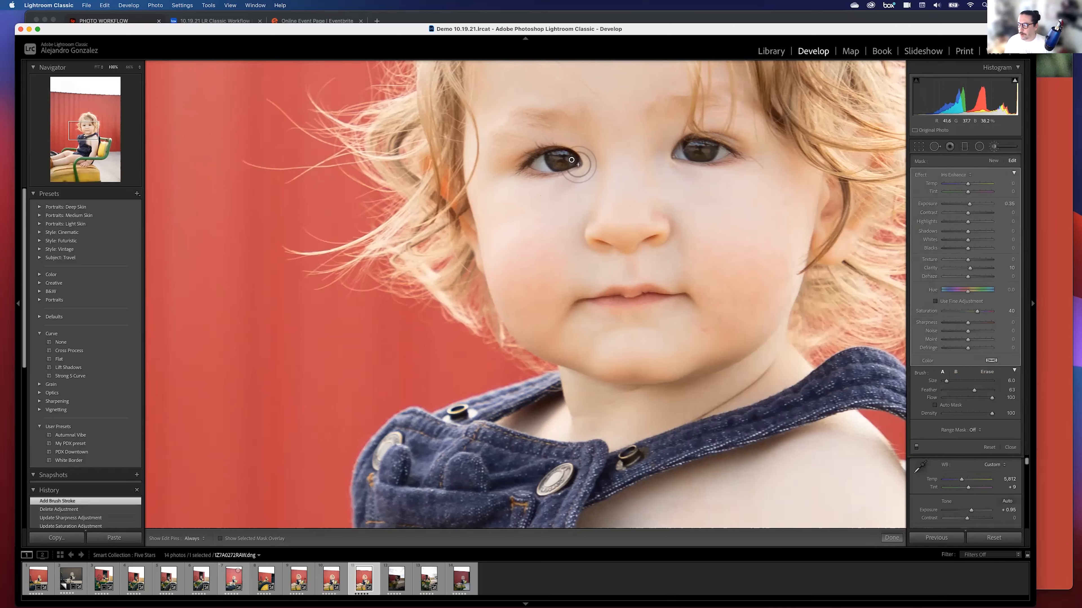
pyautogui.moveTo(571, 162)
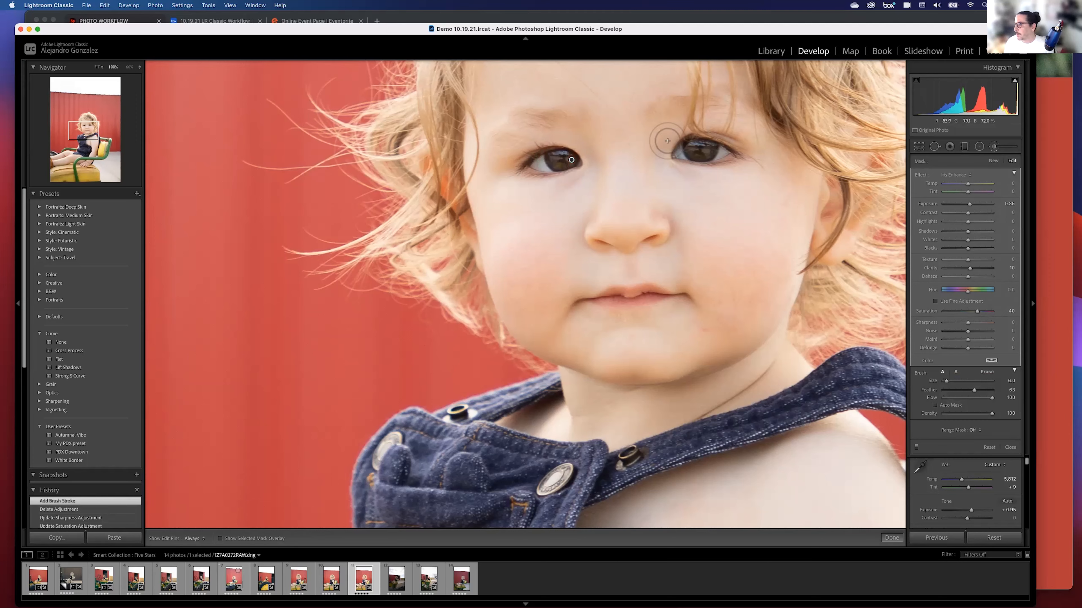
pyautogui.press('h')
pyautogui.moveTo(697, 143); pyautogui.dragTo(707, 154)
pyautogui.press('h')
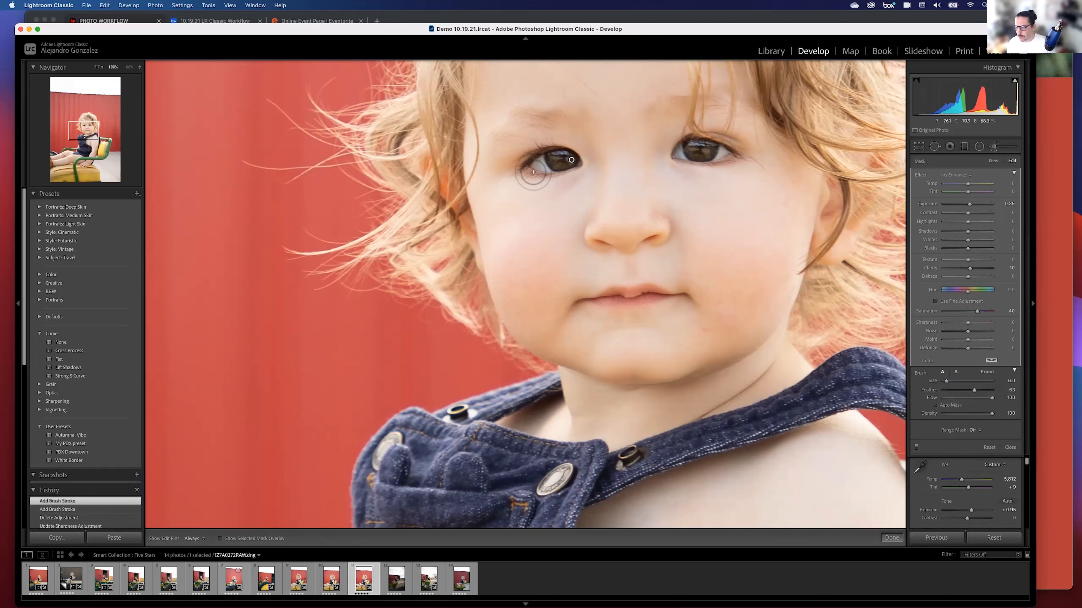
# - Erase the iris mask's spill from the skin and lids around both eyes, with the mask overlay shown only while erasing
pyautogui.moveTo(570, 162)
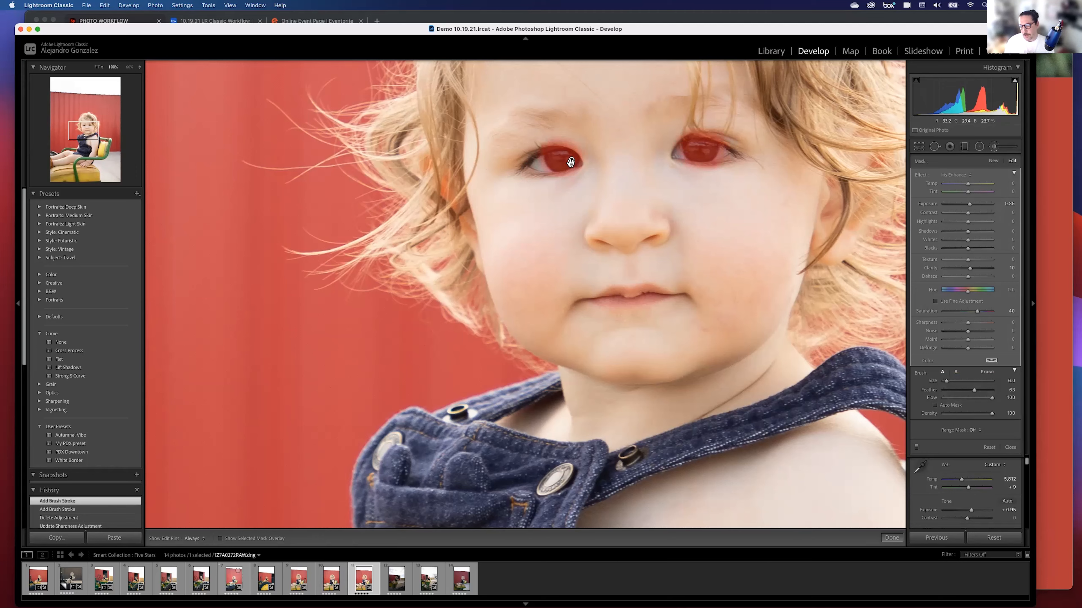
pyautogui.click(221, 539)
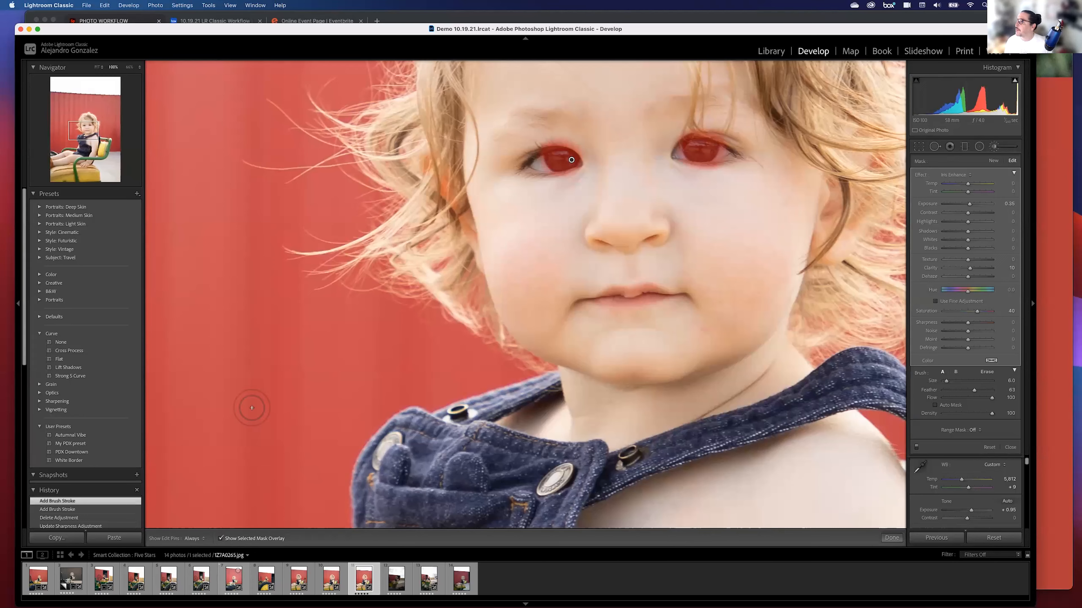
pyautogui.press('alt')
pyautogui.scroll(-8, 542, 140)
pyautogui.moveTo(541, 140)
pyautogui.mouseDown()
pyautogui.moveTo(585, 148)
pyautogui.moveTo(539, 135)
pyautogui.moveTo(576, 176)
pyautogui.moveTo(561, 178)
pyautogui.moveTo(588, 162)
pyautogui.moveTo(580, 143)
pyautogui.moveTo(532, 142)
pyautogui.mouseUp()
pyautogui.moveTo(693, 128)
pyautogui.mouseDown()
pyautogui.moveTo(670, 134)
pyautogui.moveTo(678, 133)
pyautogui.mouseUp()
pyautogui.moveTo(689, 169)
pyautogui.mouseDown()
pyautogui.moveTo(731, 165)
pyautogui.moveTo(727, 141)
pyautogui.moveTo(717, 165)
pyautogui.moveTo(676, 160)
pyautogui.mouseUp()
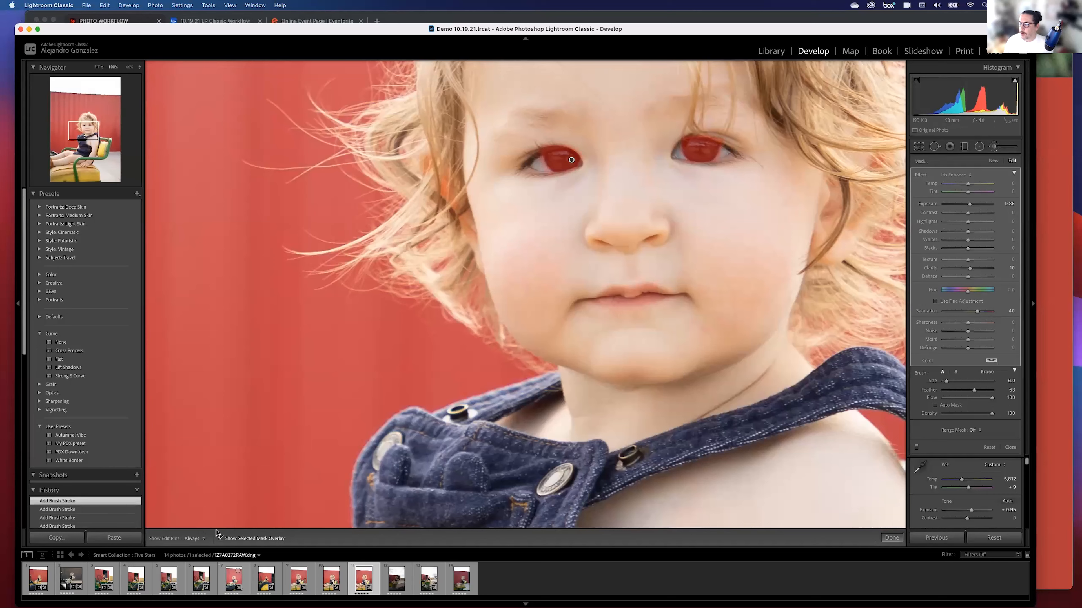
pyautogui.click(221, 538)
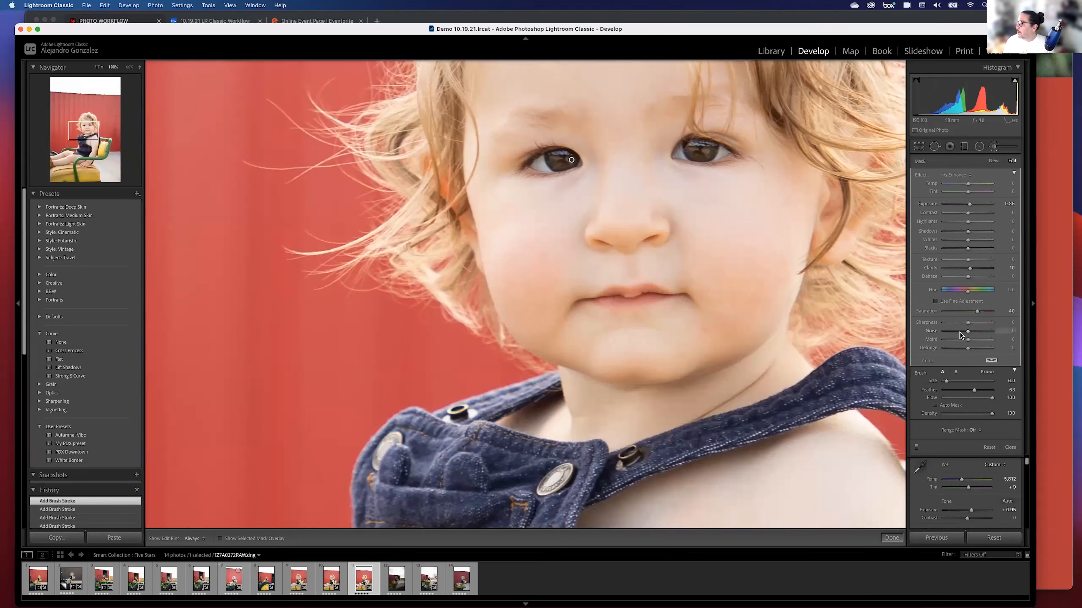
# - Lower the eye adjustment's Saturation to about 20, try Exposure at 2.00, and reset Exposure to 0
pyautogui.moveTo(977, 313); pyautogui.dragTo(973, 313)
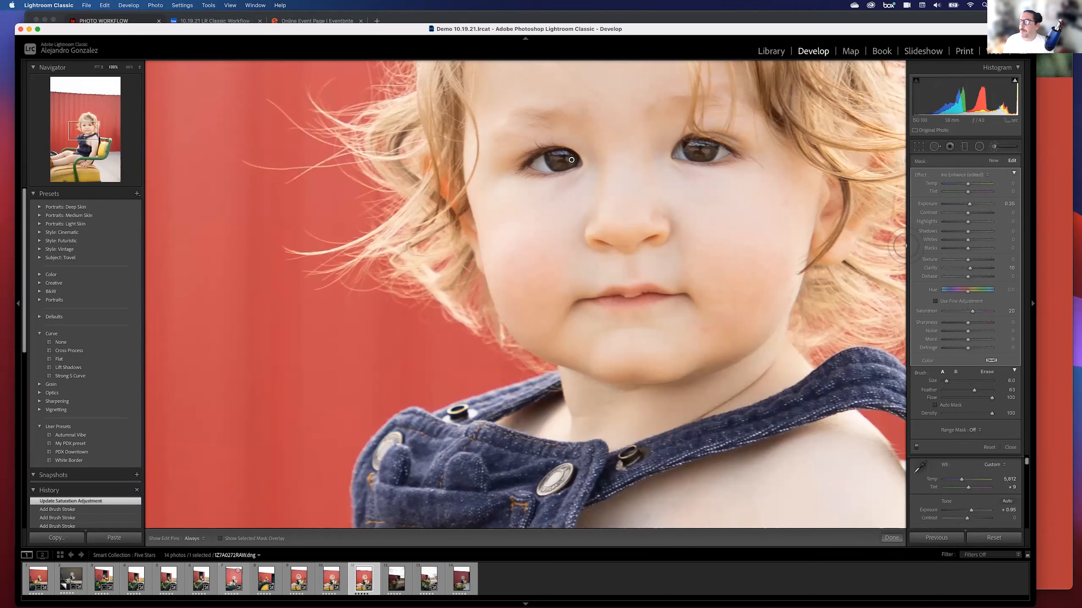
pyautogui.moveTo(952, 207); pyautogui.dragTo(977, 211)
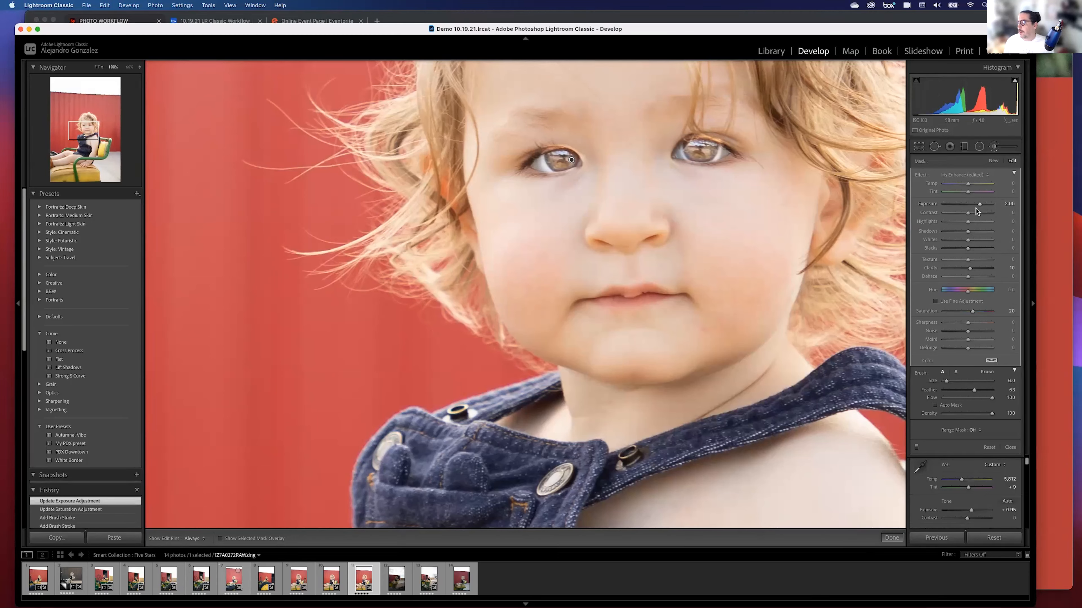
pyautogui.doubleClick(926, 203)
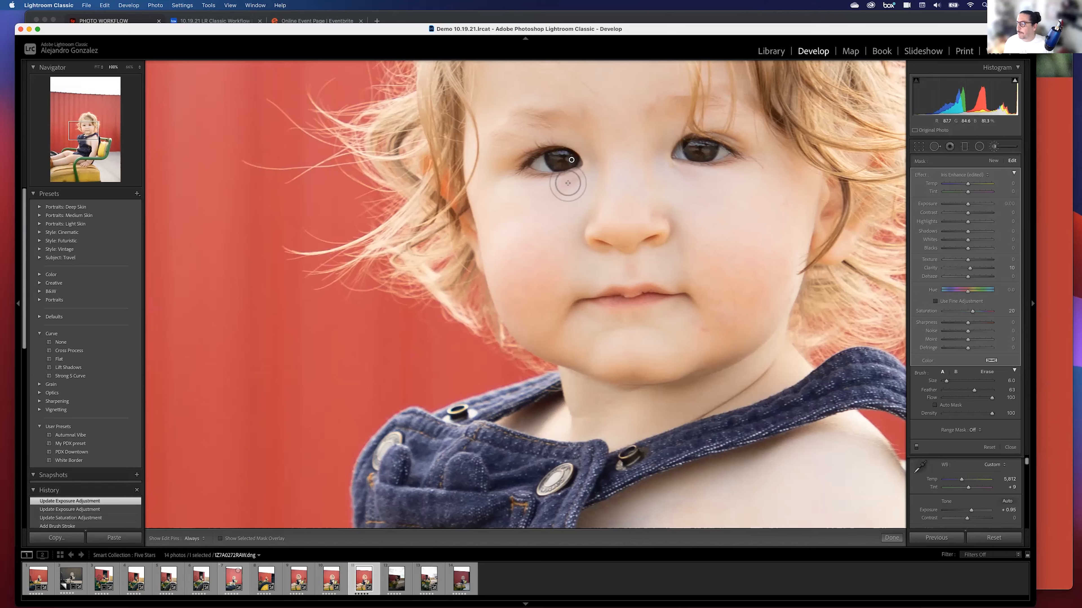
pyautogui.press('z')
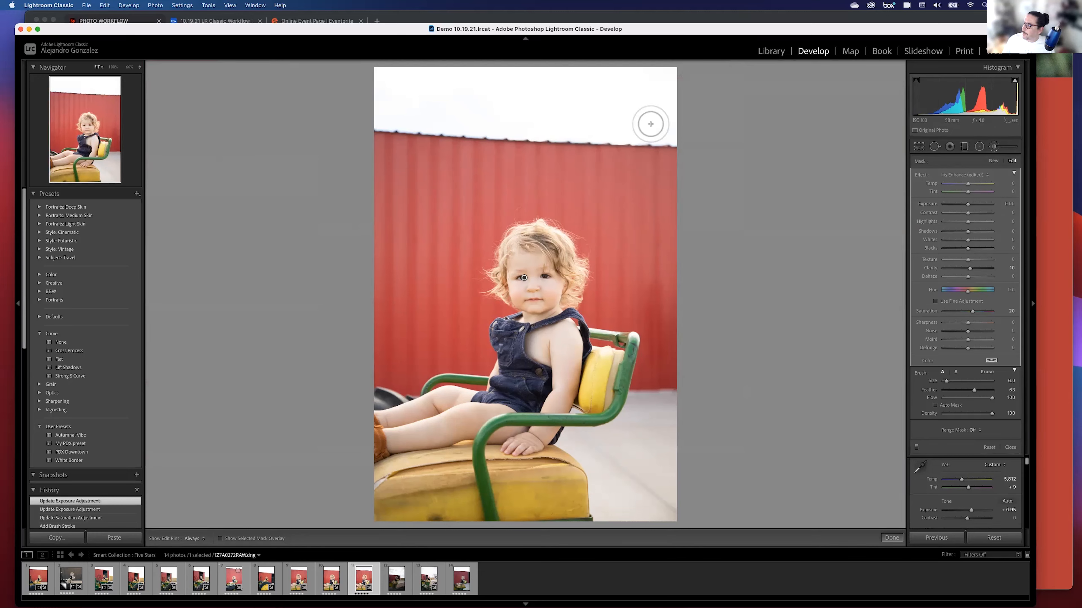
# - Paint a new brush adjustment over the entire white sky, checking its coverage with the mask overlay
pyautogui.click(993, 161)
pyautogui.scroll(5, 443, 99)
pyautogui.press('h')
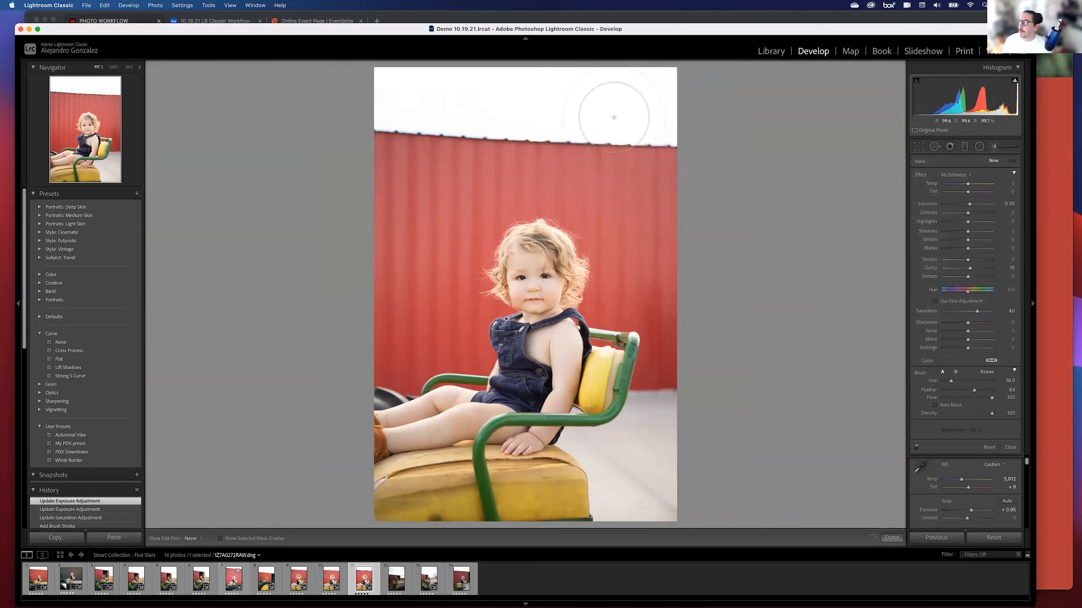
pyautogui.click(390, 86)
pyautogui.press('h')
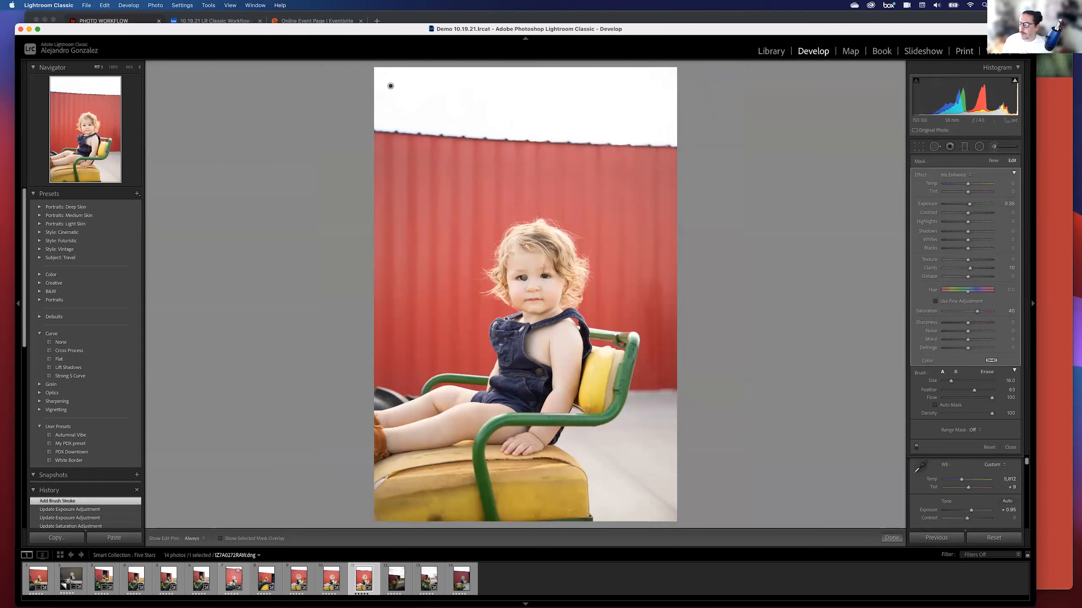
pyautogui.click(220, 539)
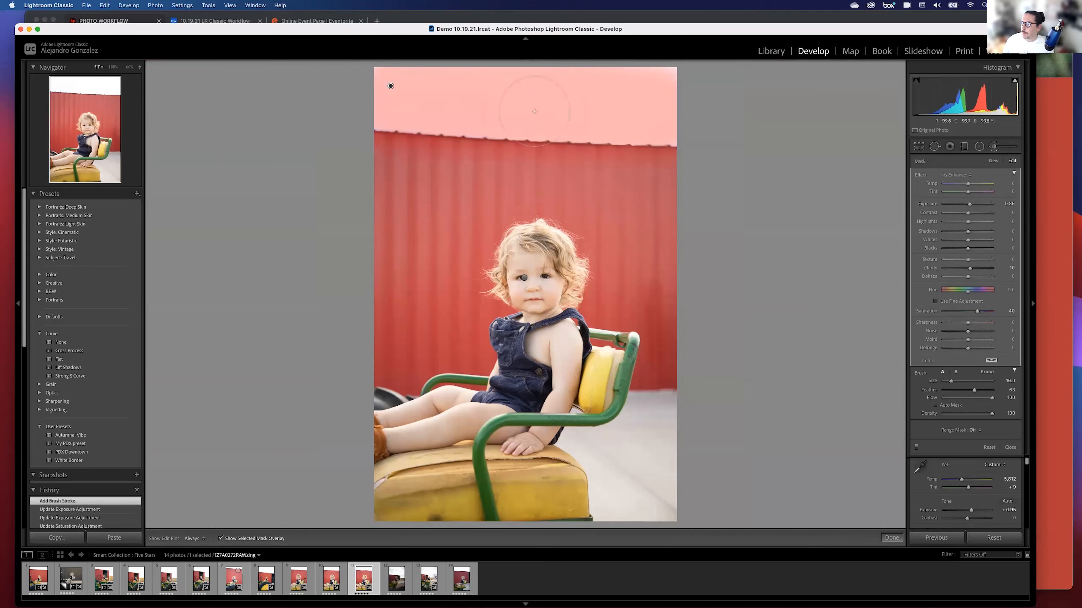
pyautogui.moveTo(654, 78); pyautogui.dragTo(374, 78)
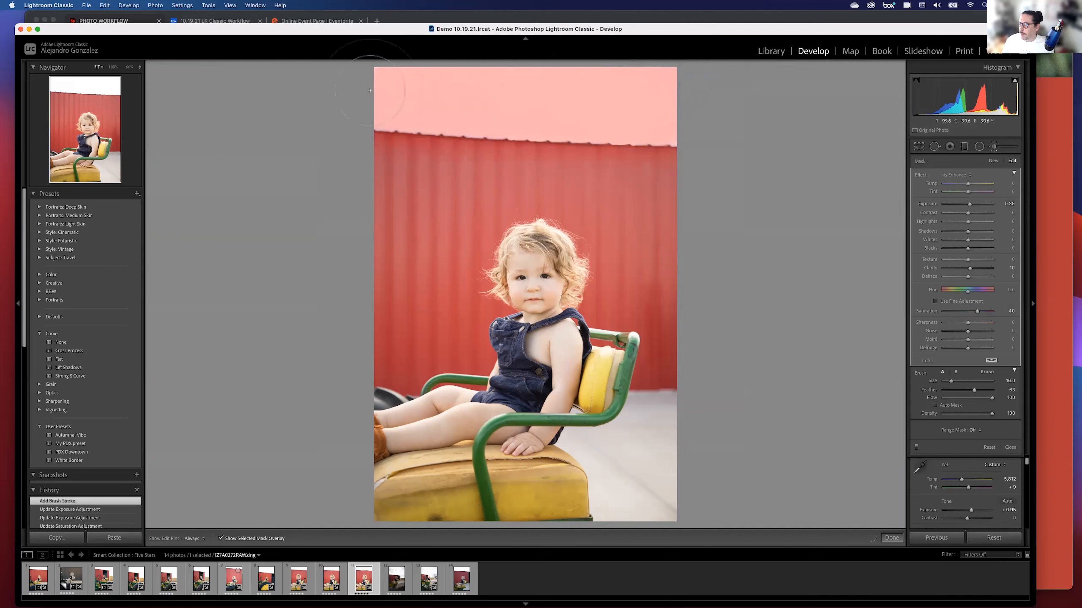
pyautogui.click(220, 538)
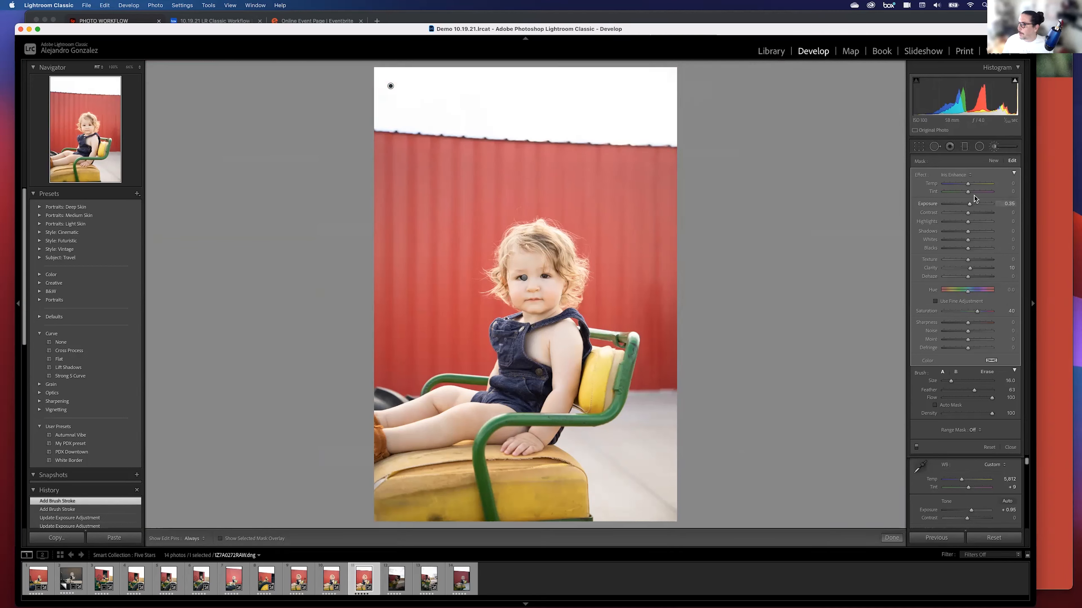
# - Reset the sky adjustment's effect sliders and lower its Exposure to -2.68
pyautogui.doubleClick(919, 176)
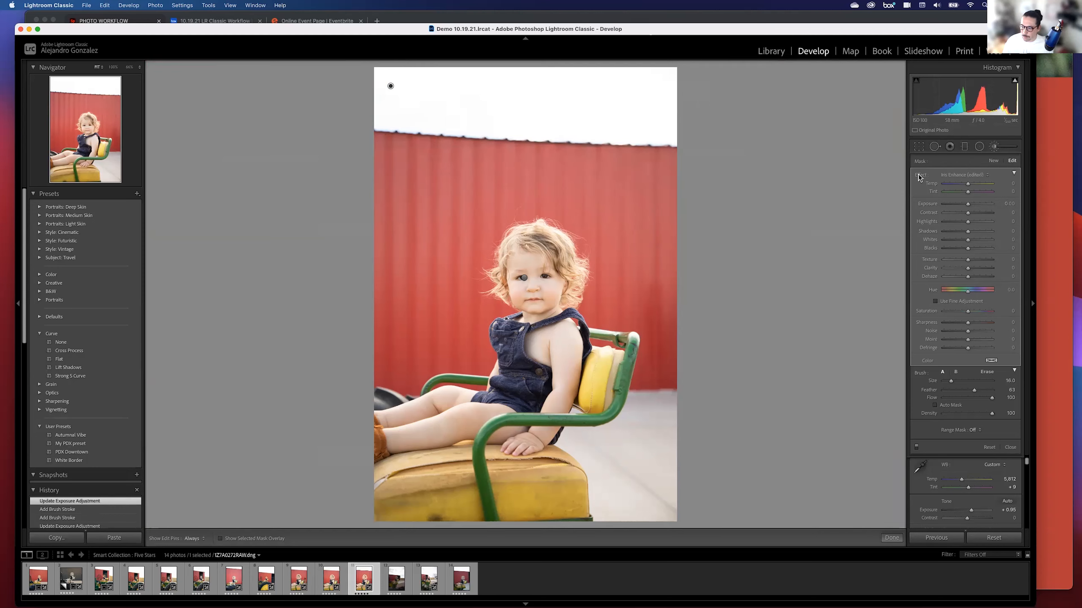
pyautogui.moveTo(964, 204); pyautogui.dragTo(952, 205)
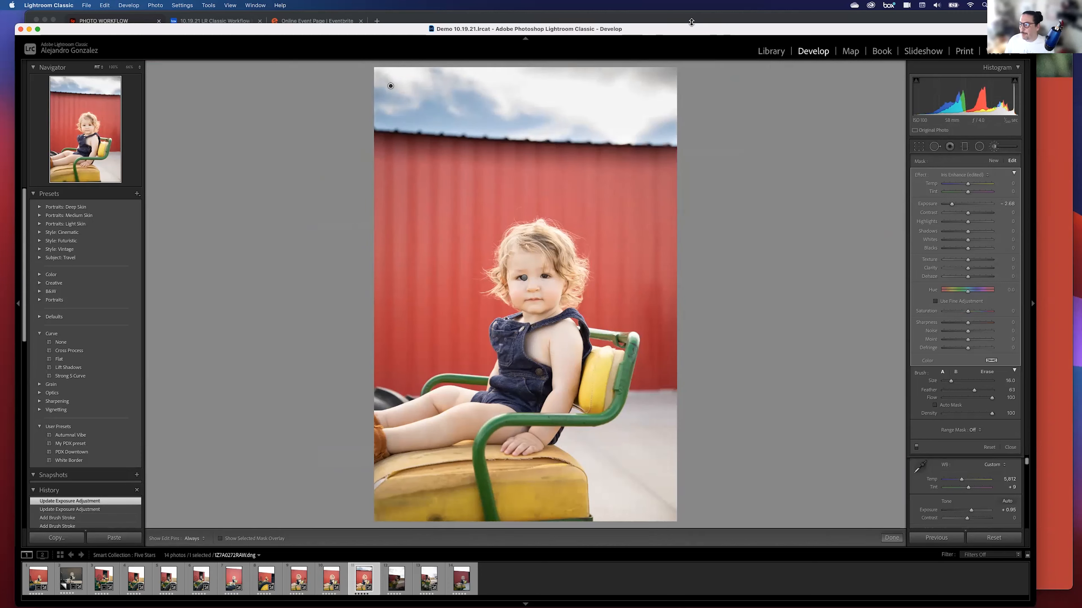
# - Erase the sky darkening from the top edge of the red wall and warm the sky adjustment's Temp
pyautogui.press('alt')
pyautogui.press('h')
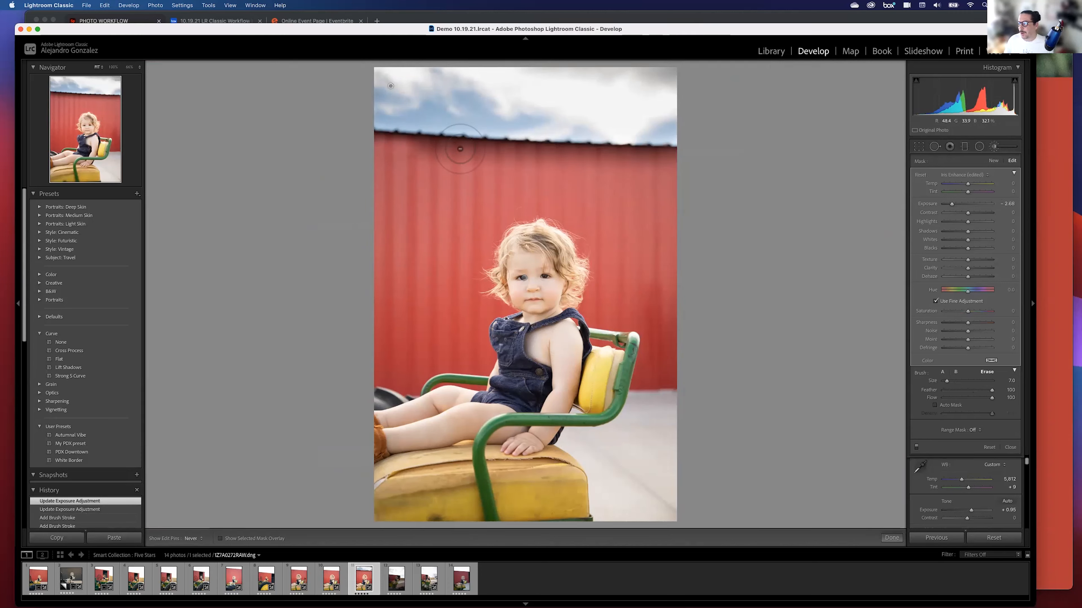
pyautogui.moveTo(377, 152)
pyautogui.mouseDown()
pyautogui.moveTo(459, 152)
pyautogui.moveTo(374, 149)
pyautogui.mouseUp()
pyautogui.press('h')
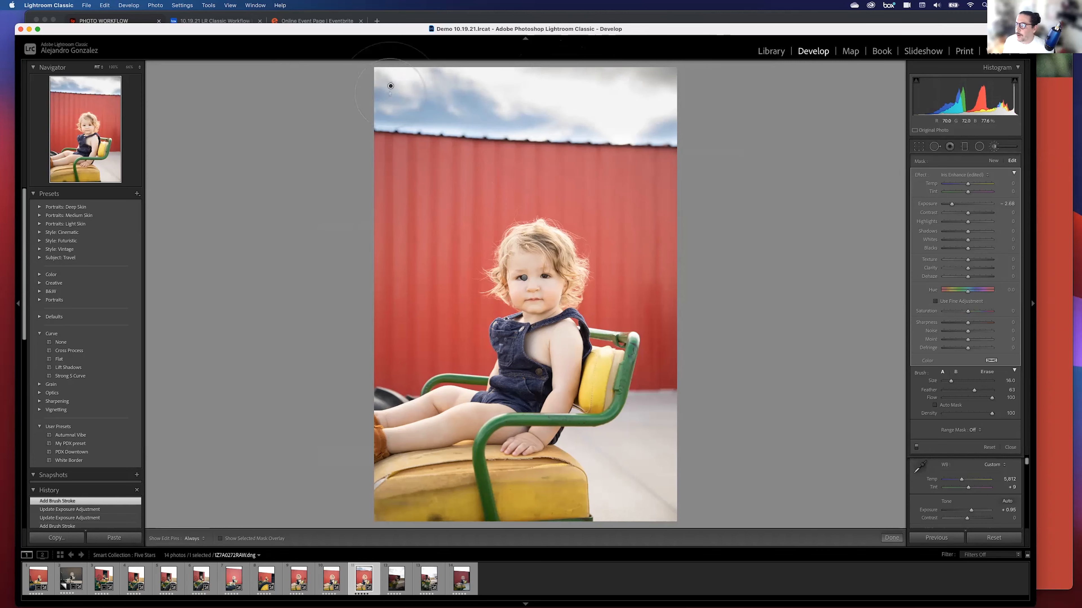
pyautogui.moveTo(390, 86)
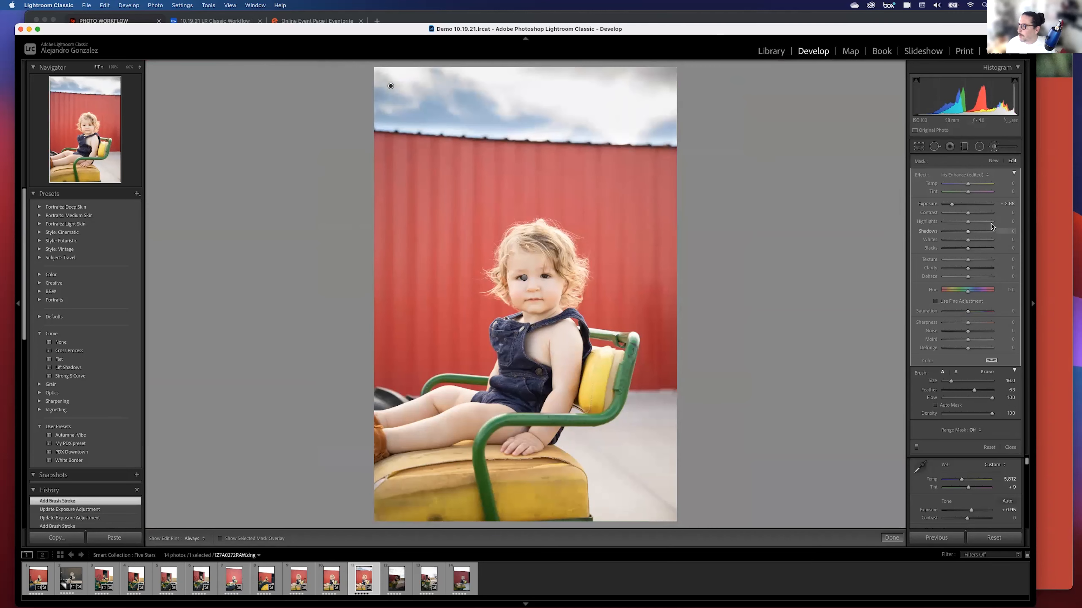
pyautogui.moveTo(972, 187); pyautogui.dragTo(984, 188)
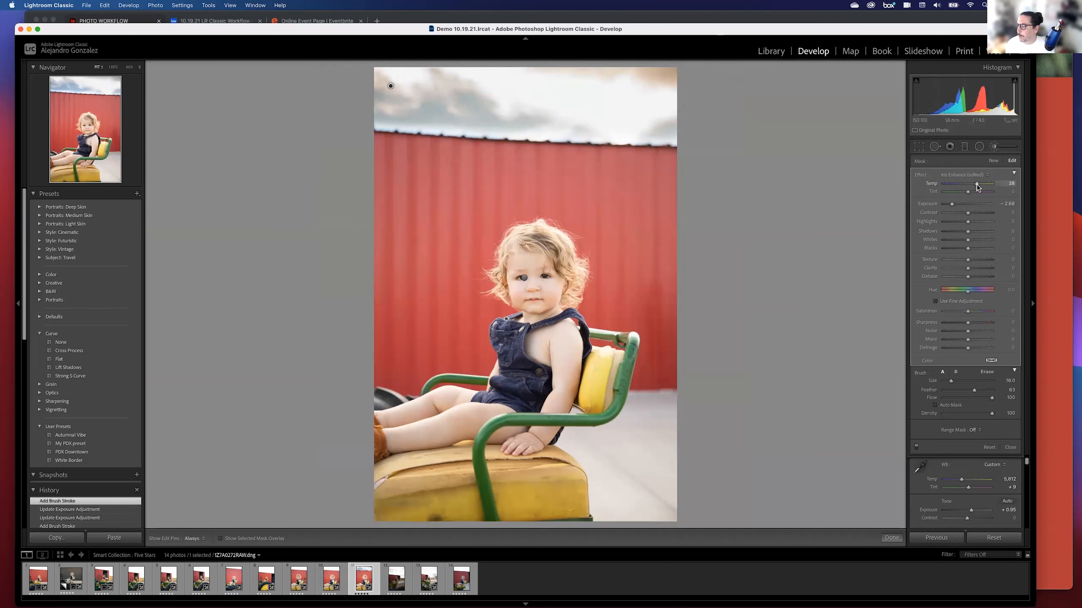
# - Delete the eye adjustment, undo that deletion, and delete the sky's brush adjustment
pyautogui.click(524, 279)
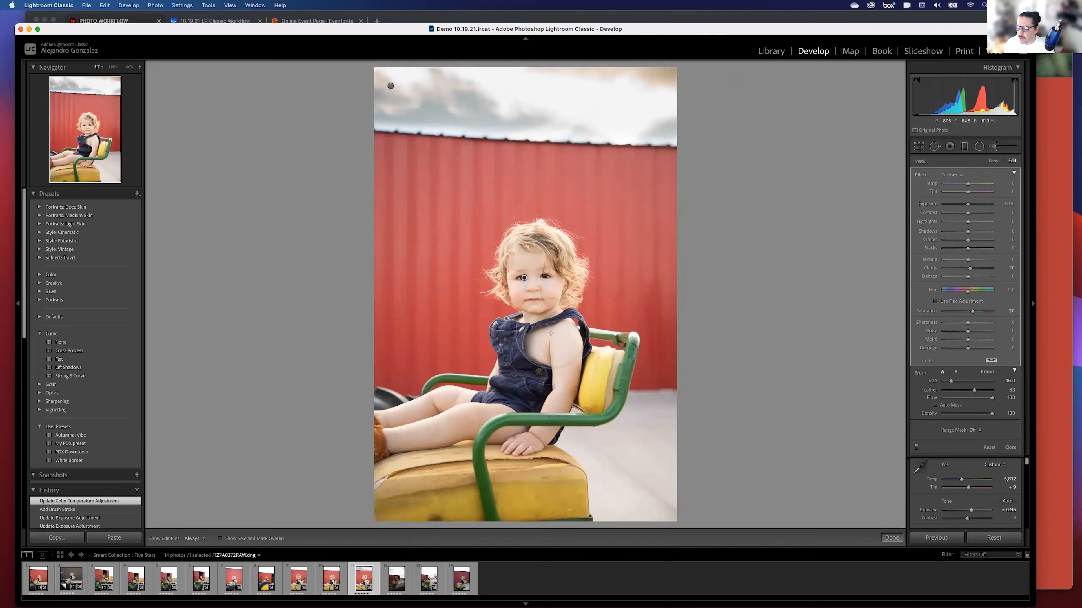
pyautogui.press('Delete')
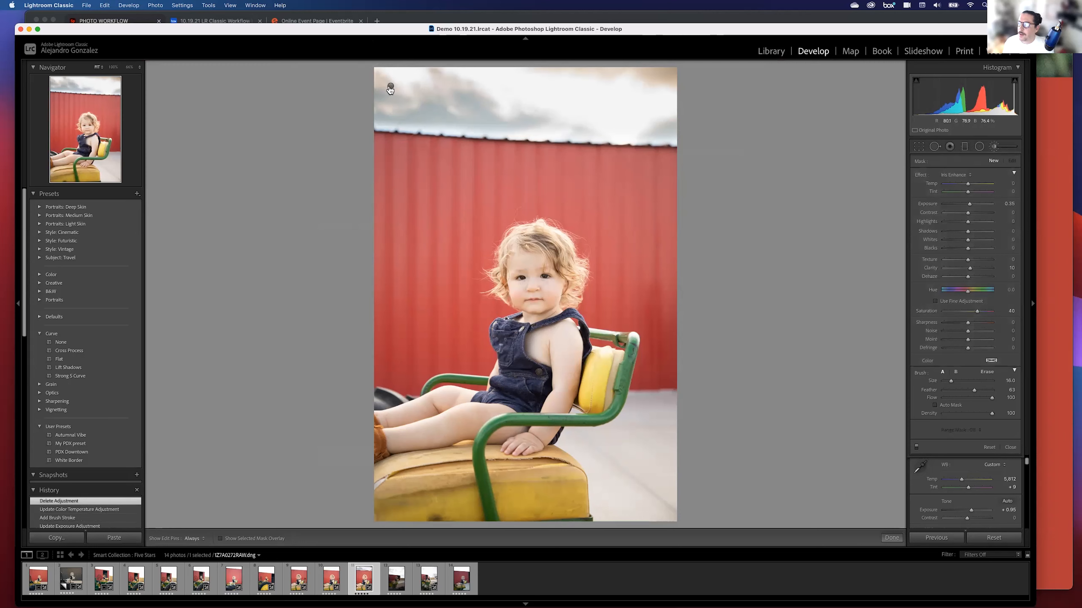
pyautogui.press('super+z')
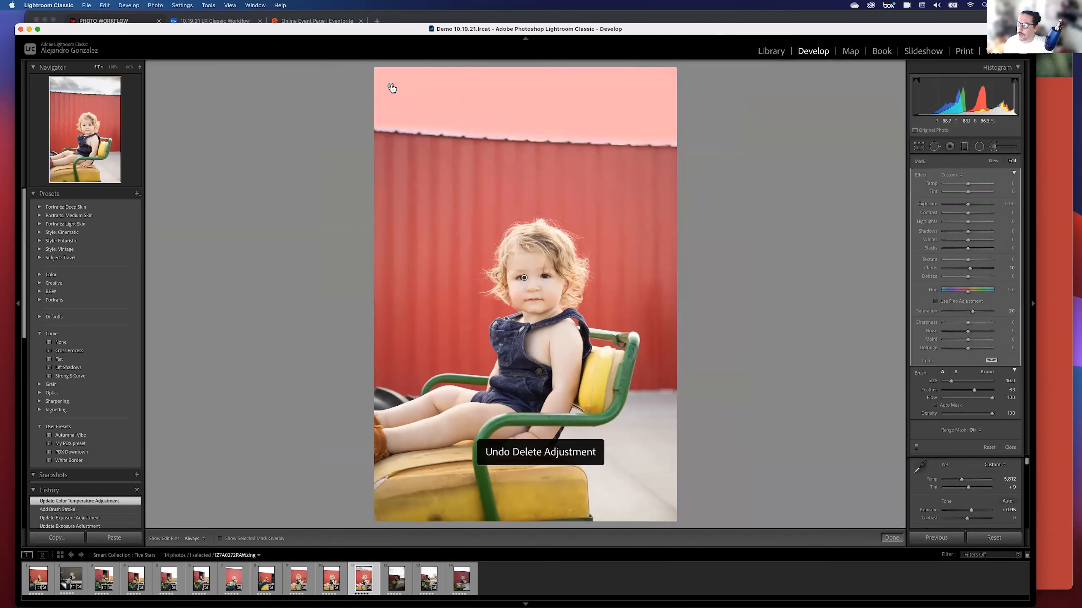
pyautogui.press('Delete')
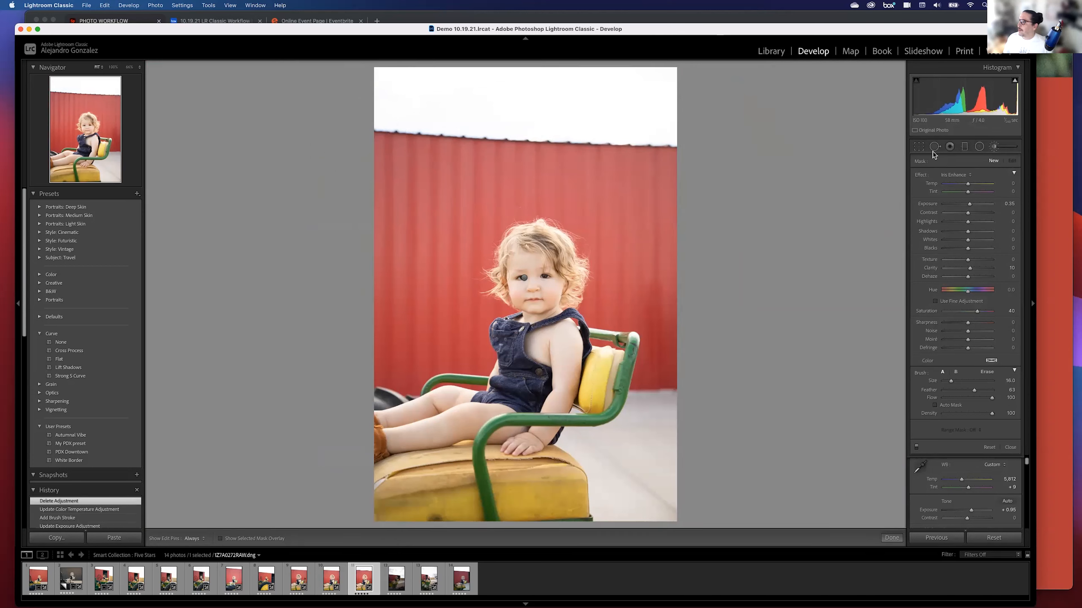
# - Try a large radial filter centred on the child's face with its effect sliders reset and Exposure lowered, and delete it
pyautogui.click(979, 147)
pyautogui.moveTo(527, 292); pyautogui.dragTo(661, 460)
pyautogui.moveTo(525, 290)
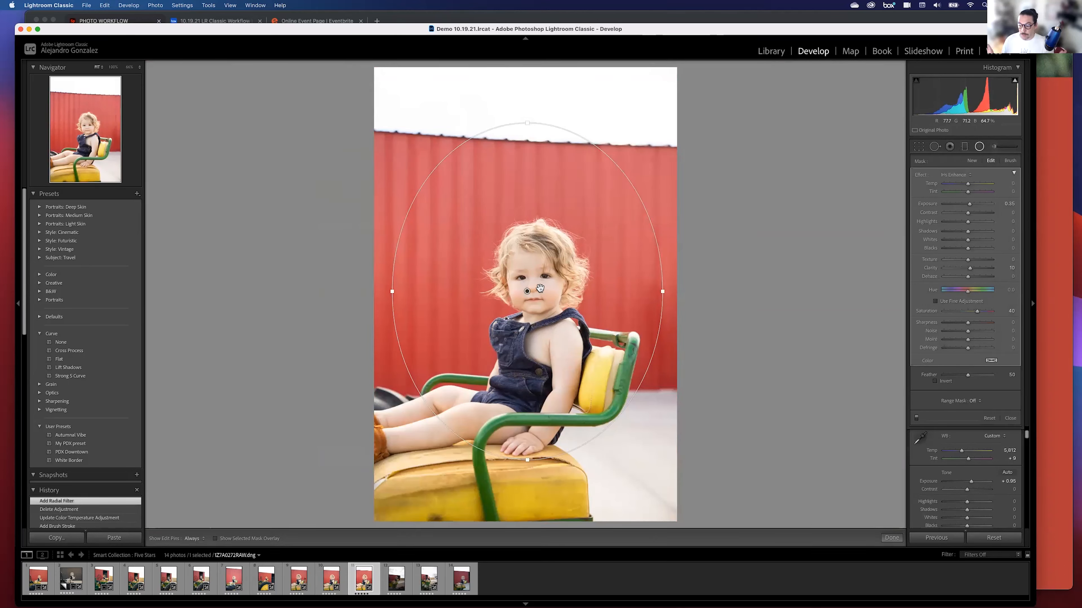
pyautogui.doubleClick(919, 175)
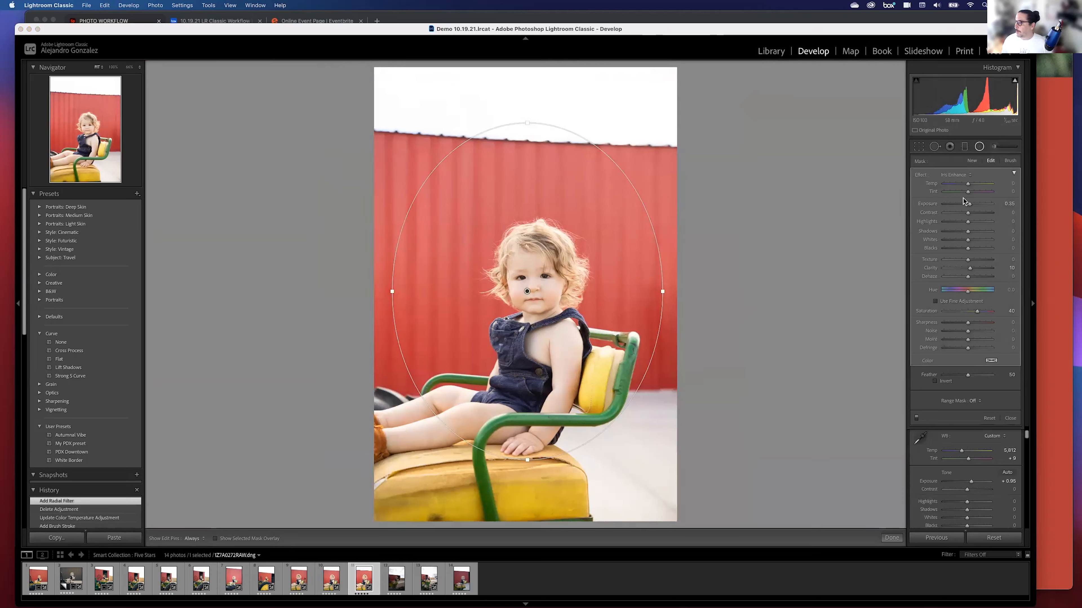
pyautogui.moveTo(967, 204); pyautogui.dragTo(958, 204)
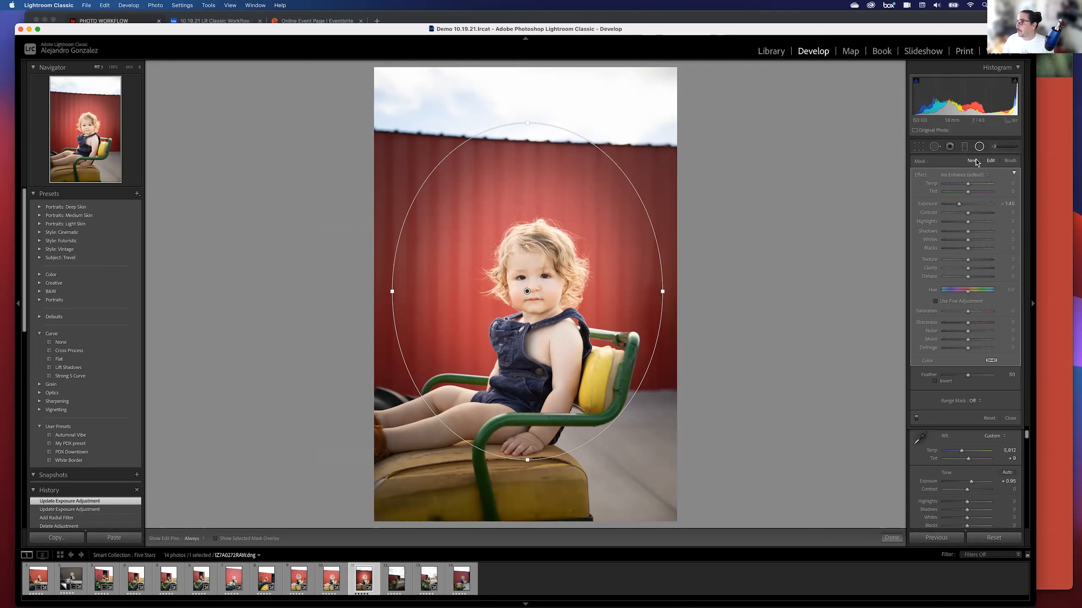
pyautogui.press('BackSpace')
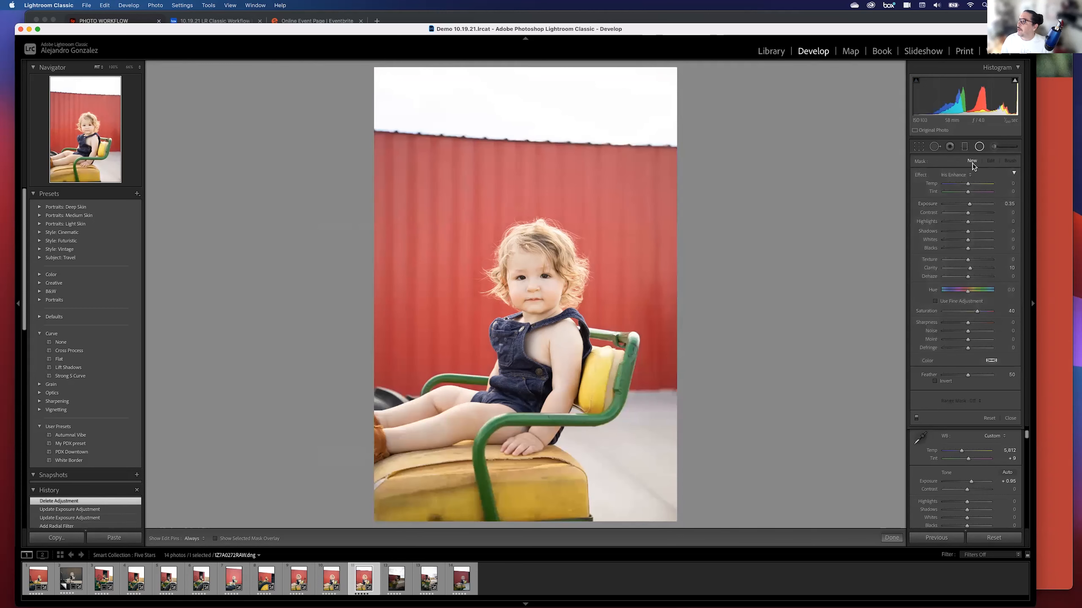
# - Draw a graduated filter from the sky down to the wall's roofline, tilted to follow the roof edge
pyautogui.click(964, 147)
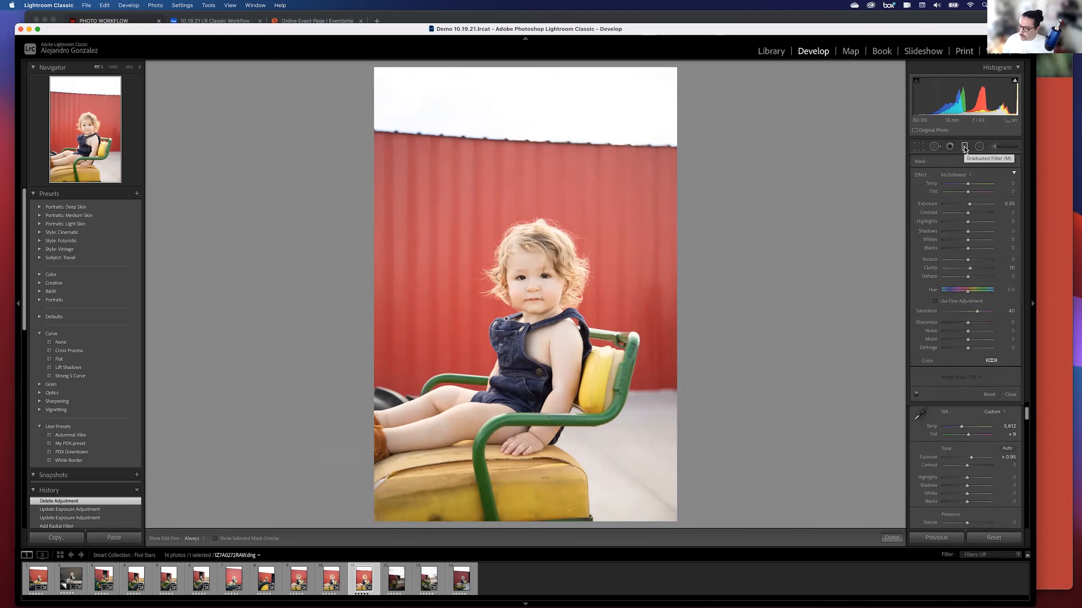
pyautogui.moveTo(529, 99); pyautogui.dragTo(527, 149)
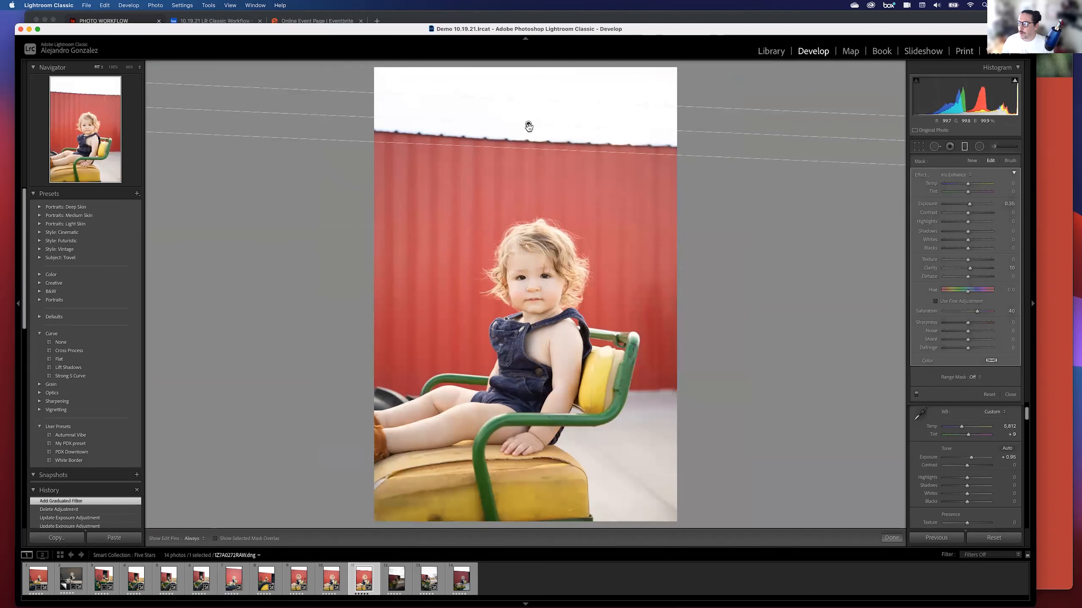
pyautogui.moveTo(528, 126)
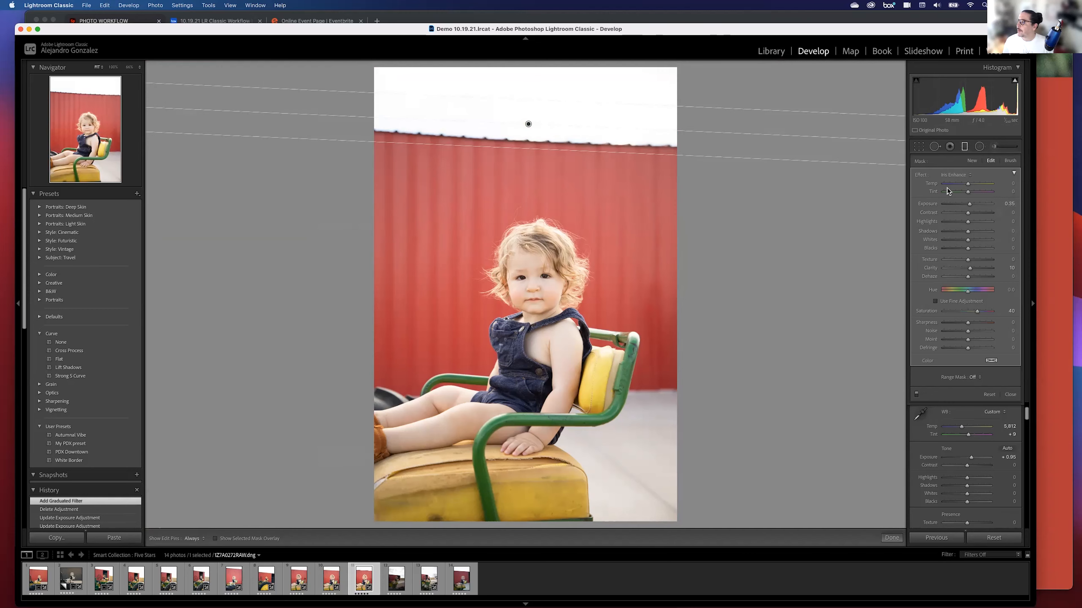
# - Reset the graduated filter's effect sliders, lower its Exposure to about -2.86, and shift the filter down onto the wall's roofline
pyautogui.doubleClick(919, 175)
pyautogui.moveTo(968, 208); pyautogui.dragTo(950, 204)
pyautogui.moveTo(531, 149)
pyautogui.mouseDown()
pyautogui.moveTo(531, 161)
pyautogui.moveTo(549, 129)
pyautogui.moveTo(527, 138)
pyautogui.mouseUp()
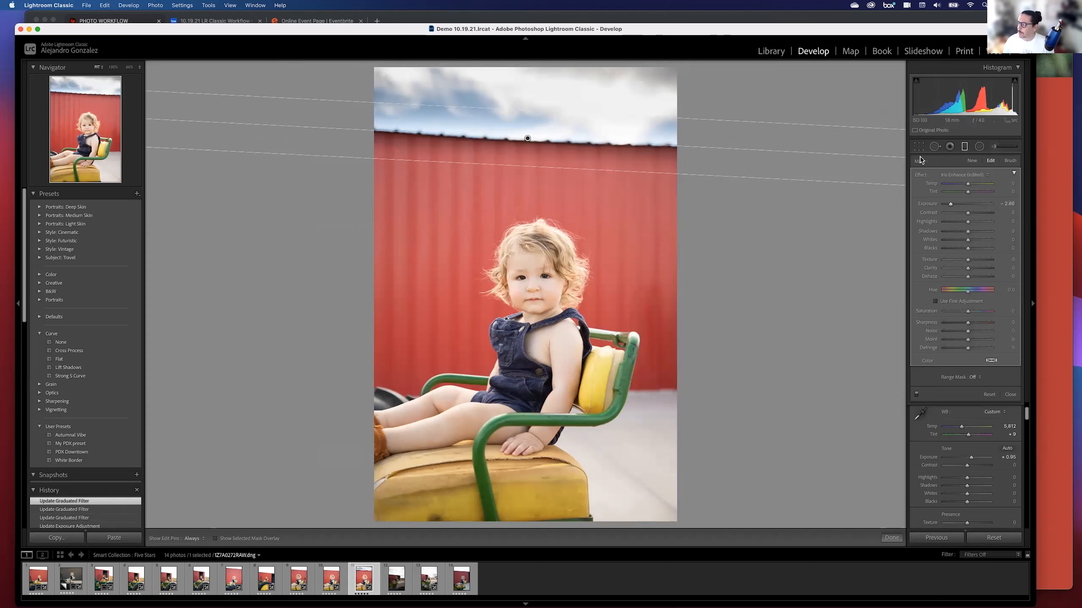
# - Try eye corrections on the child's eyes with the Red Eye Correction tool, and delete each correction
pyautogui.click(950, 146)
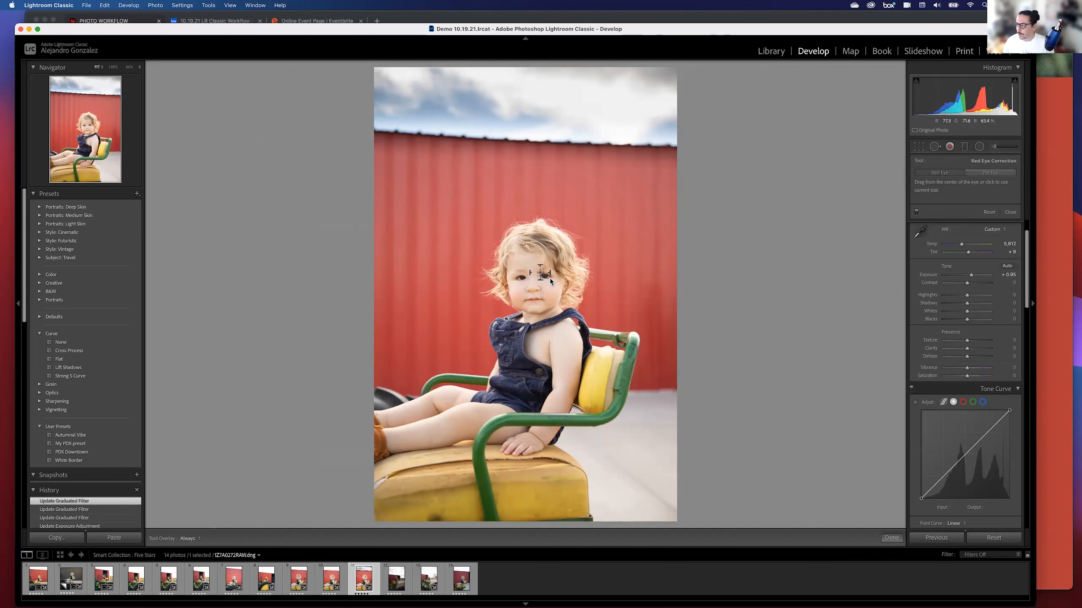
pyautogui.click(540, 273)
pyautogui.press('BackSpace')
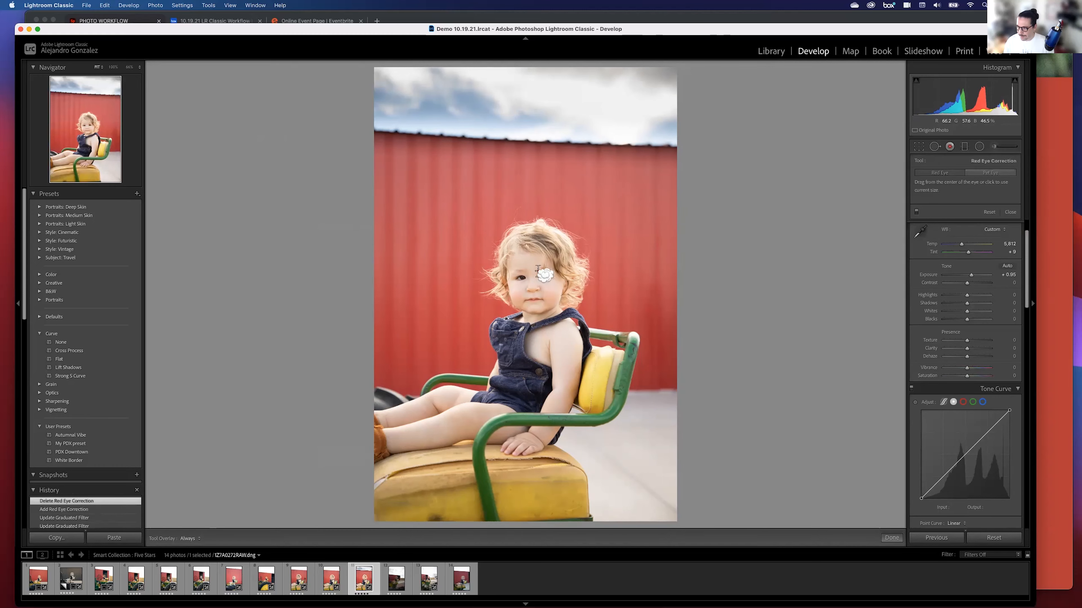
pyautogui.press('z')
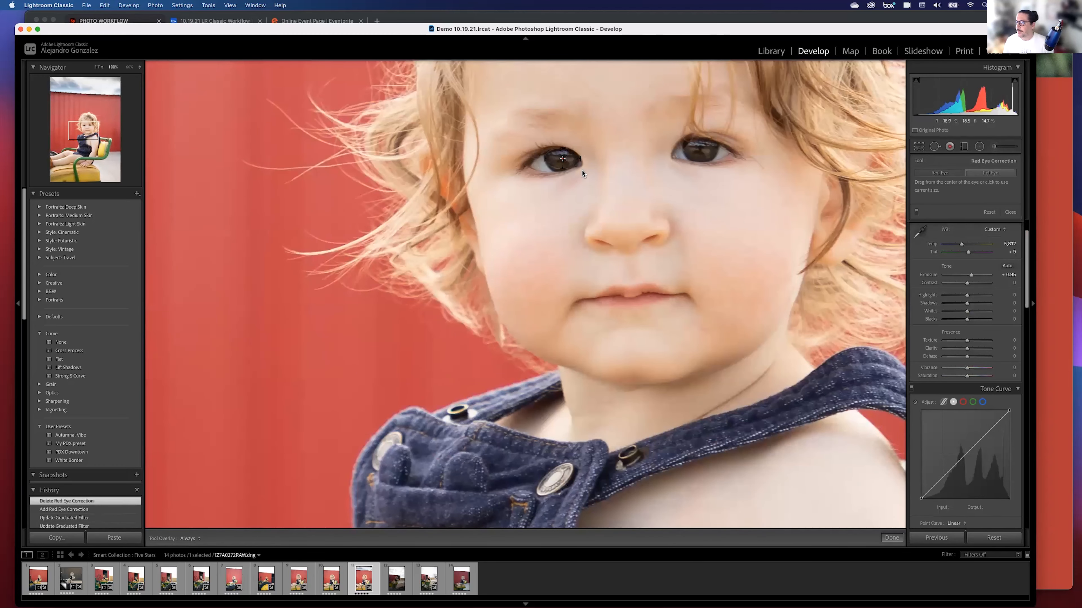
pyautogui.moveTo(602, 178); pyautogui.dragTo(610, 191)
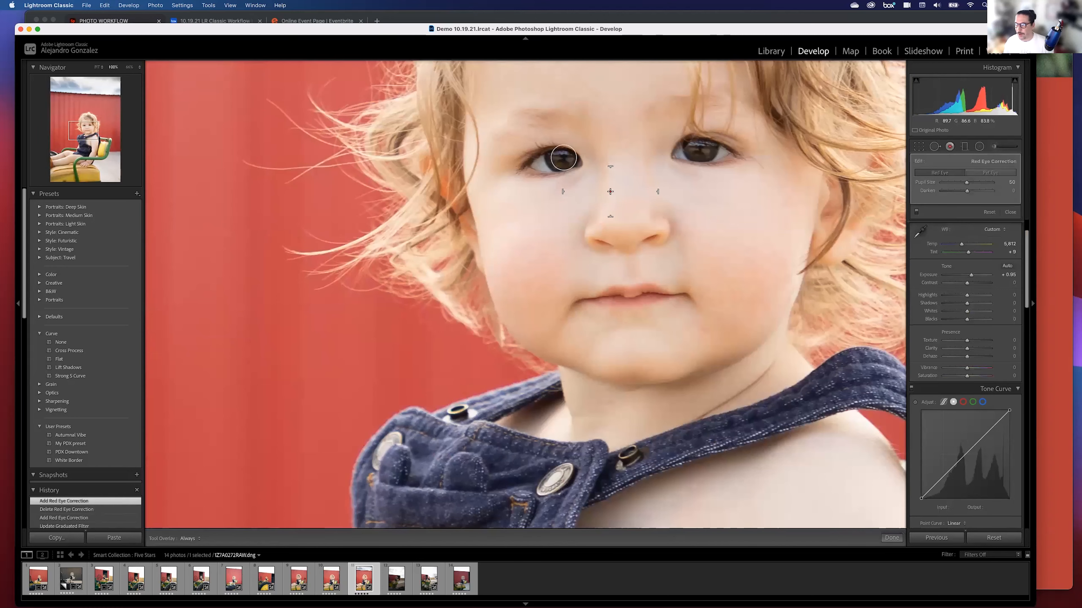
pyautogui.press('Delete')
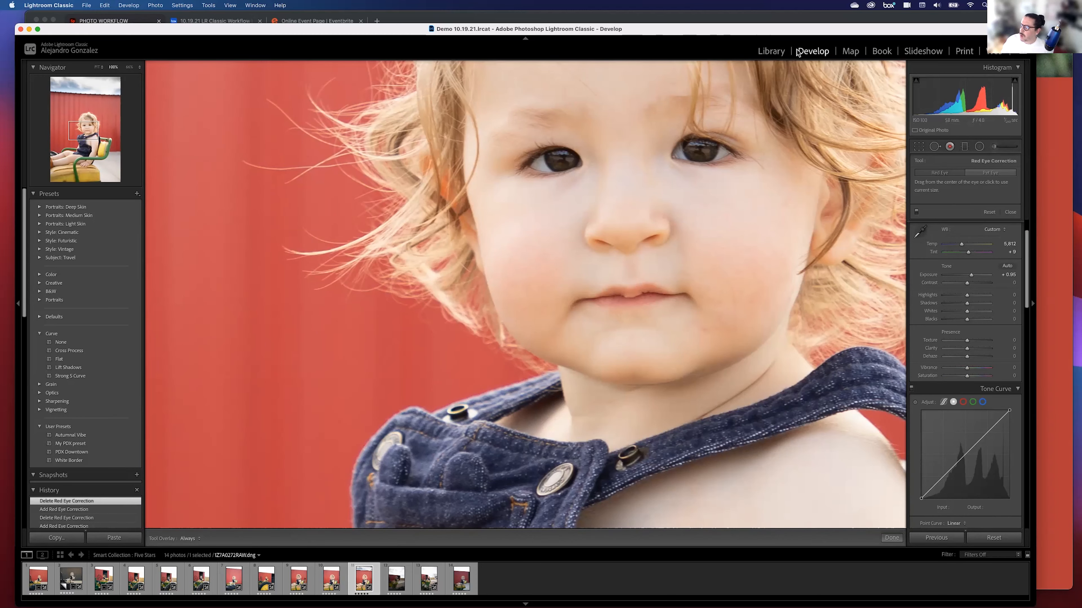
# - Select the first, second, third, eighth and eleventh photos in the Library grid and open the export settings for them
pyautogui.press('g')
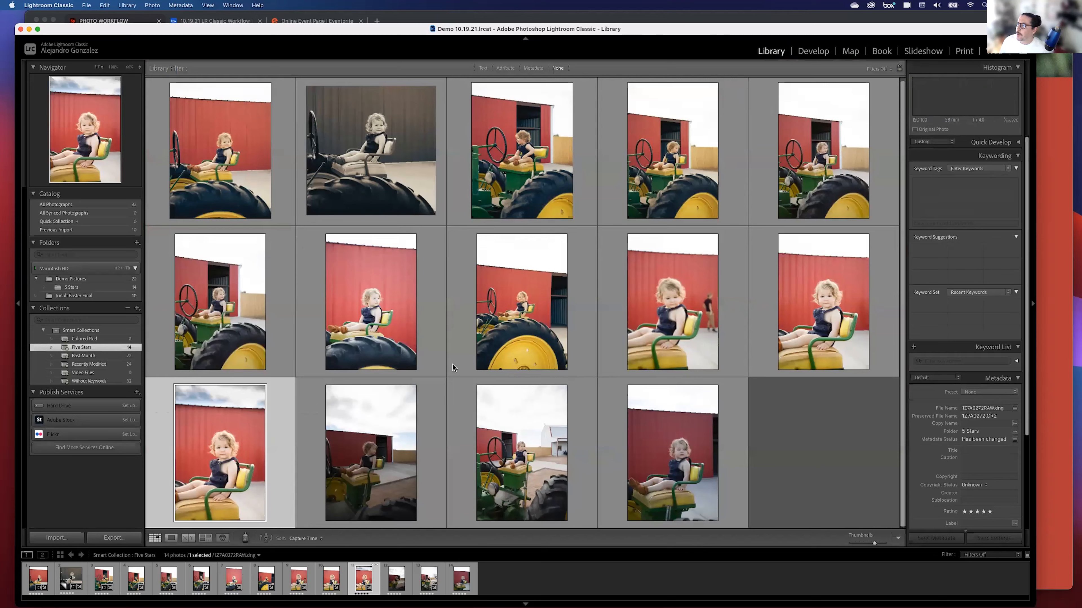
pyautogui.click(234, 171)
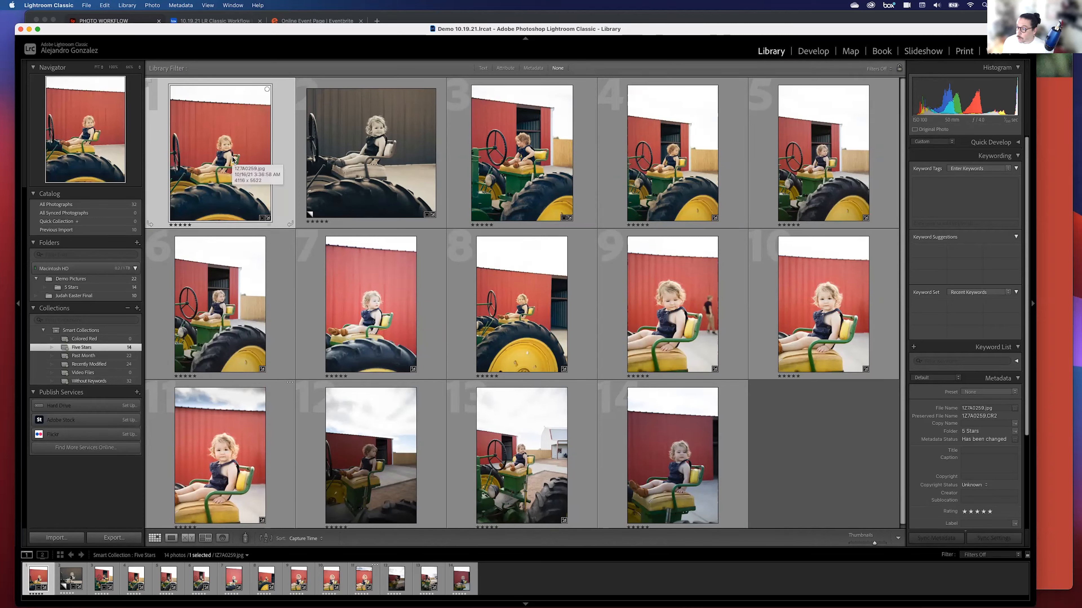
pyautogui.keyDown('super'); pyautogui.click(366, 158); pyautogui.keyUp('super')
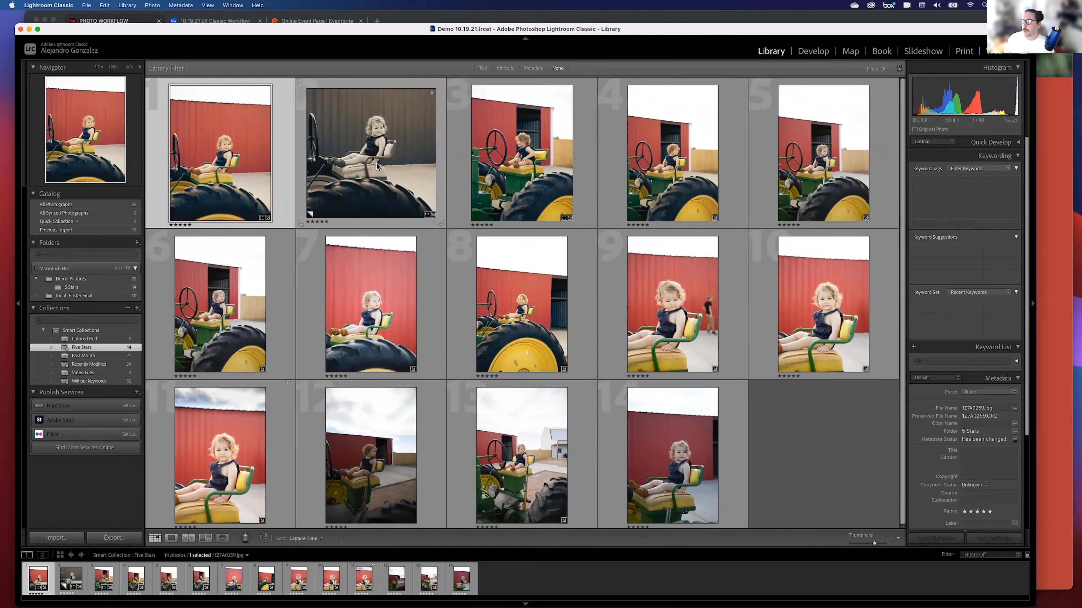
pyautogui.keyDown('super'); pyautogui.click(586, 172); pyautogui.keyUp('super')
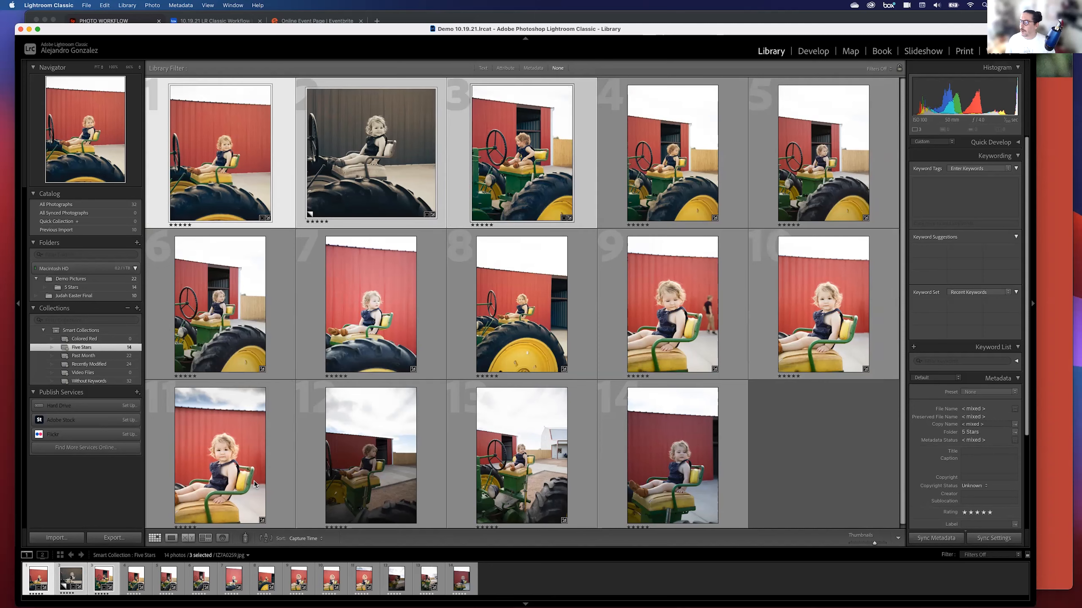
pyautogui.keyDown('super'); pyautogui.click(231, 463); pyautogui.keyUp('super')
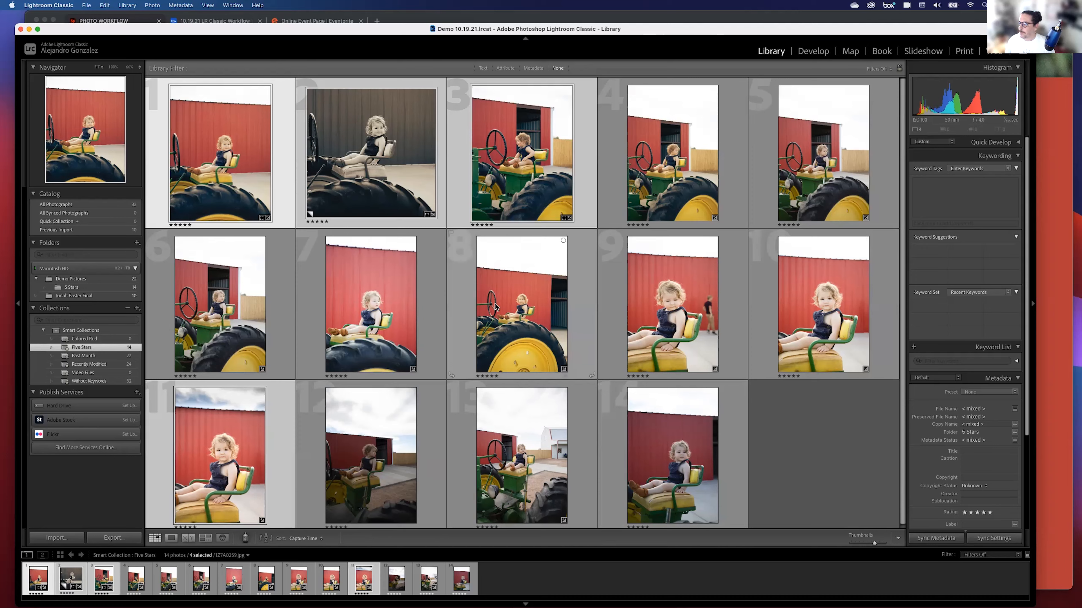
pyautogui.keyDown('super'); pyautogui.click(507, 299); pyautogui.keyUp('super')
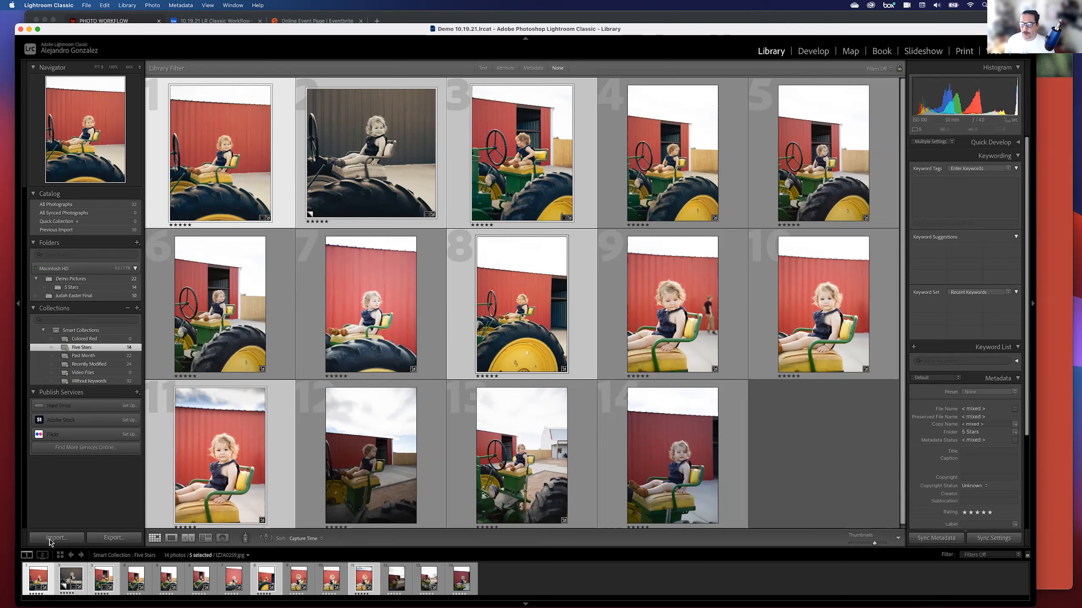
pyautogui.click(118, 539)
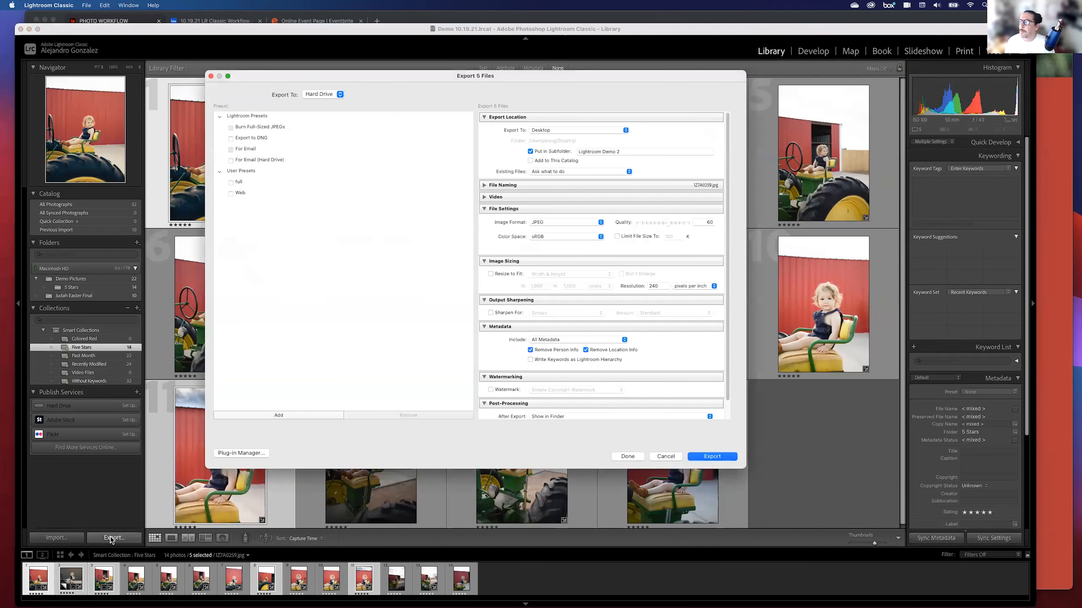
# - Load the Burn Full-Sized JPEGs export preset, and switch the export target to Hard Drive
pyautogui.click(255, 126)
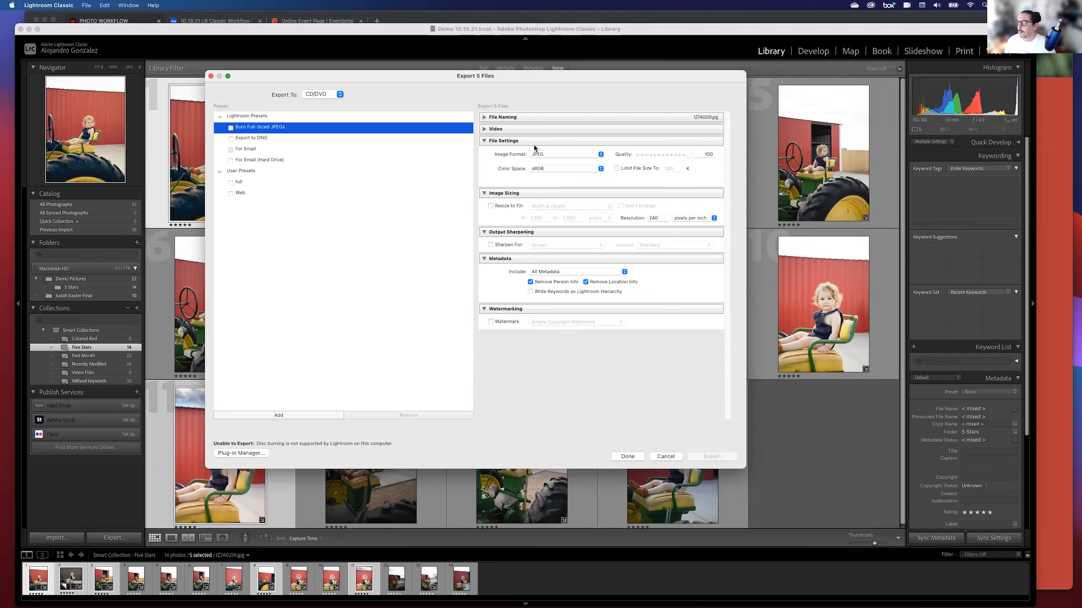
pyautogui.click(485, 118)
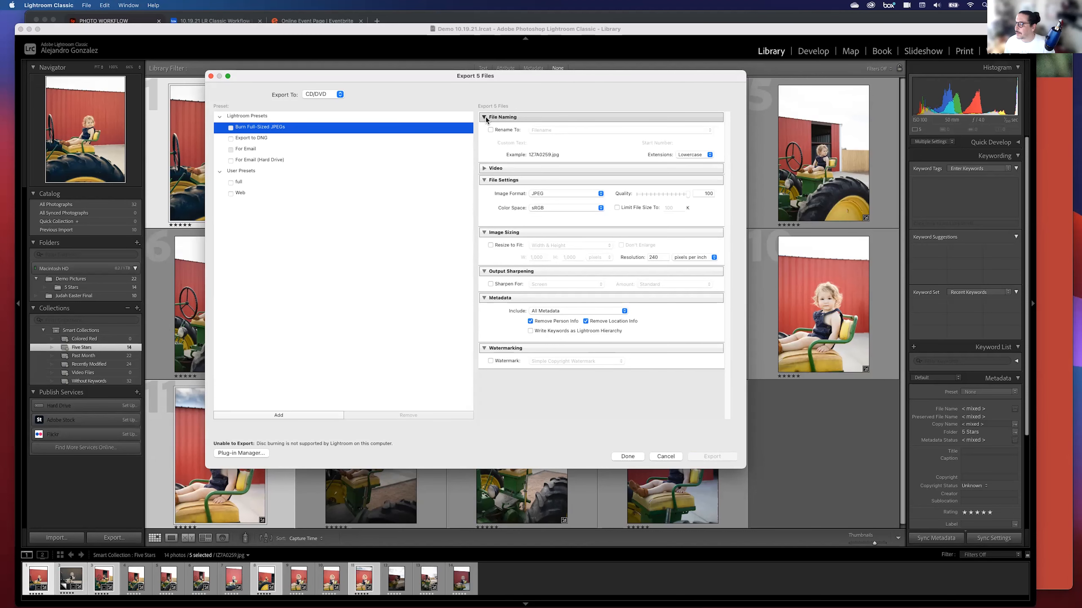
pyautogui.click(484, 117)
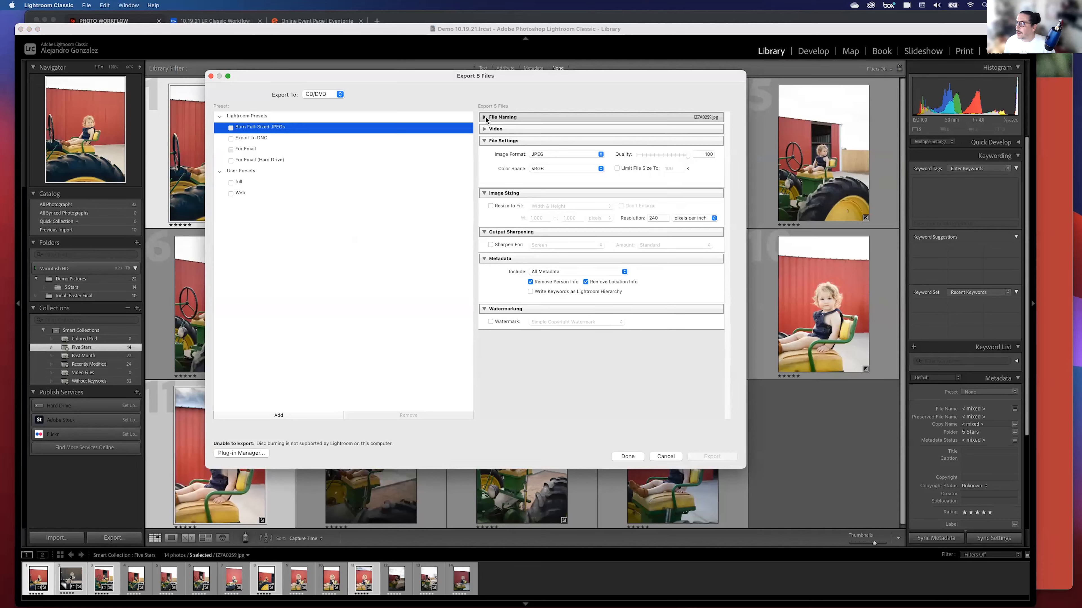
pyautogui.click(249, 117)
pyautogui.click(340, 94)
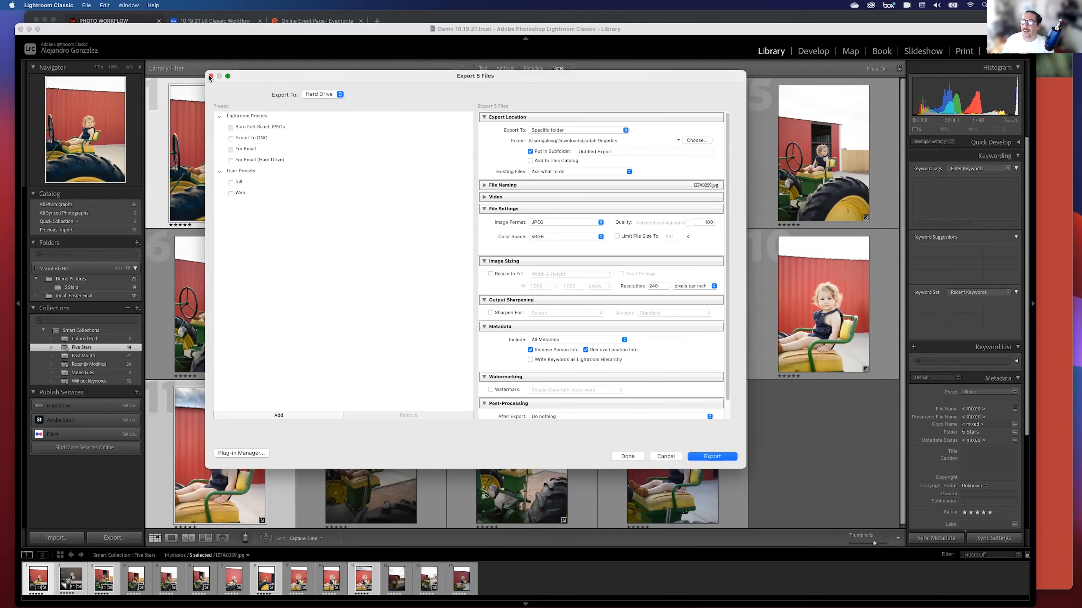
pyautogui.click(331, 97)
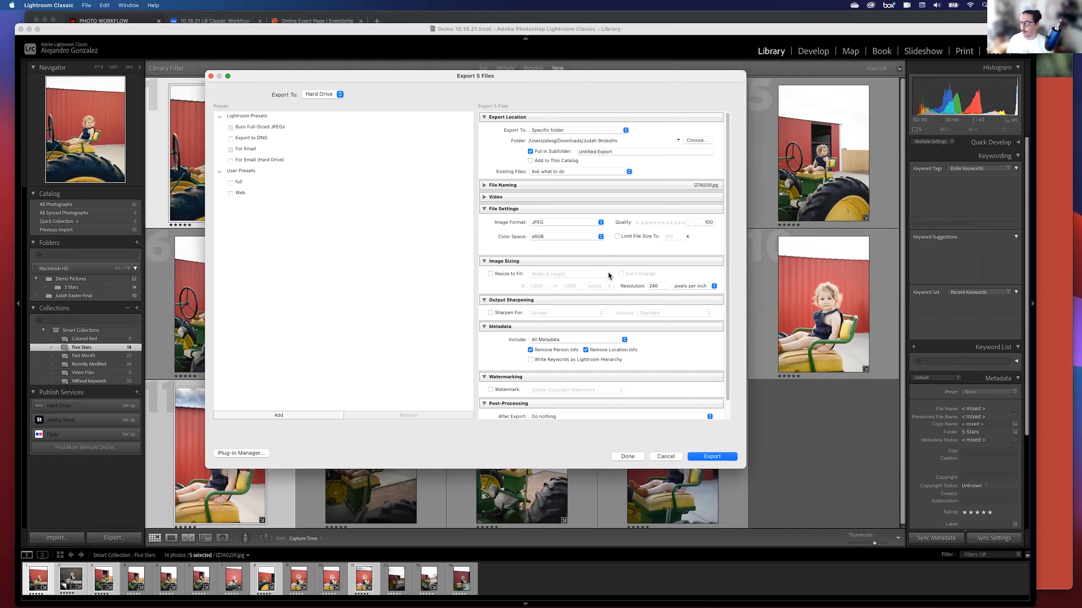
# - Keep the export location as a specific folder and browse to Demo Pictures inside Pictures
pyautogui.click(536, 132)
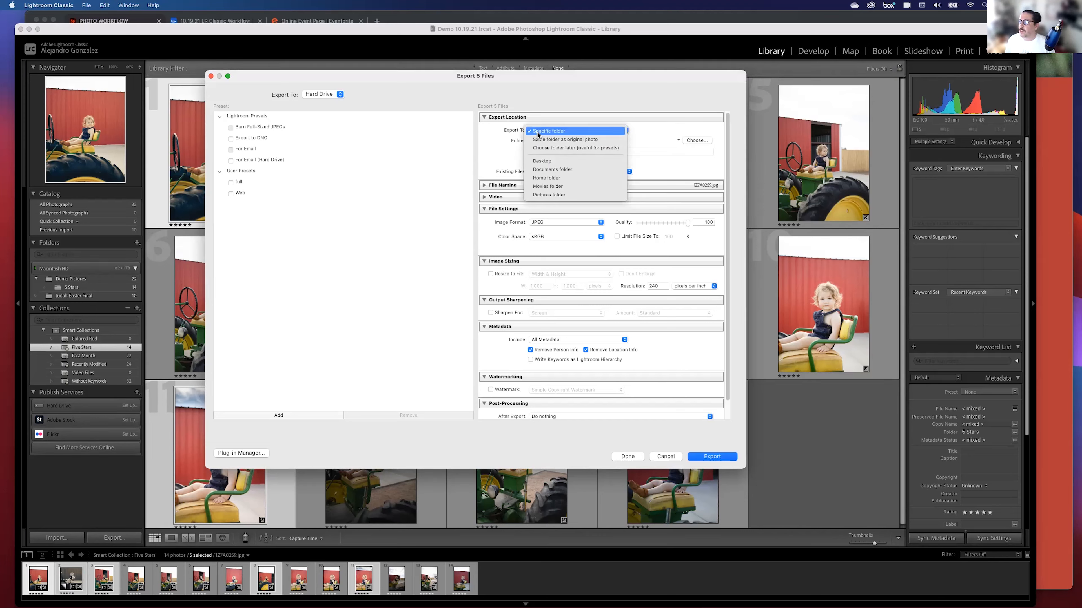
pyautogui.click(537, 132)
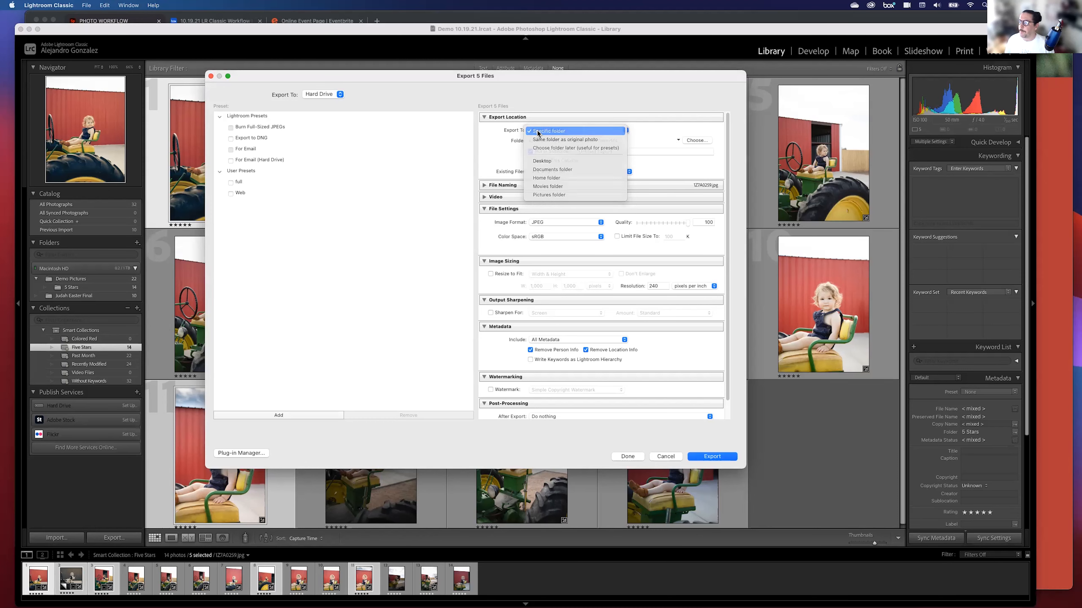
pyautogui.click(691, 141)
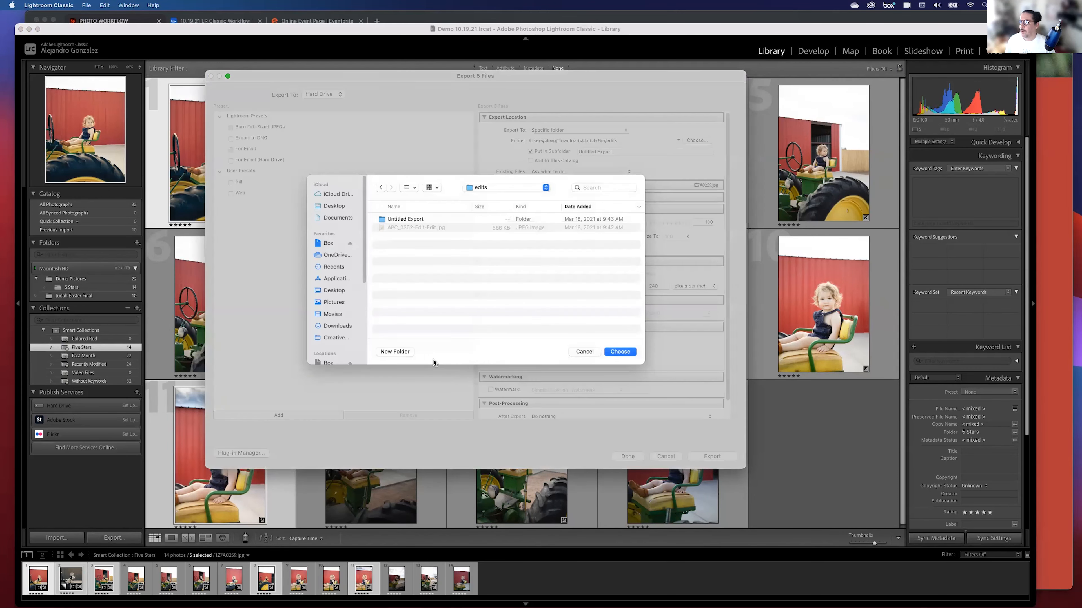
pyautogui.click(486, 190)
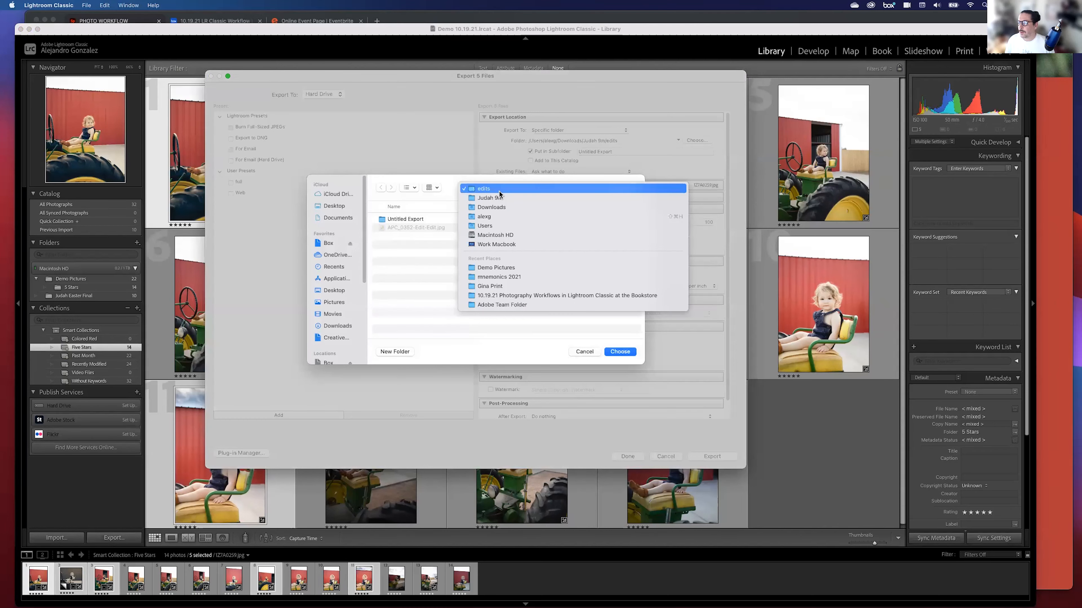
pyautogui.click(355, 255)
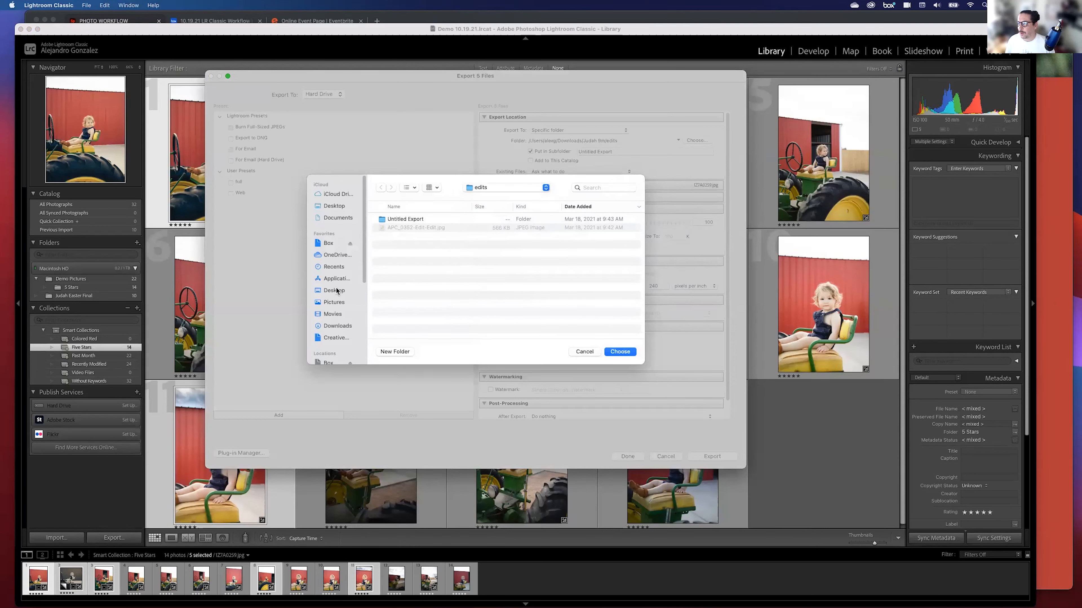
pyautogui.click(335, 303)
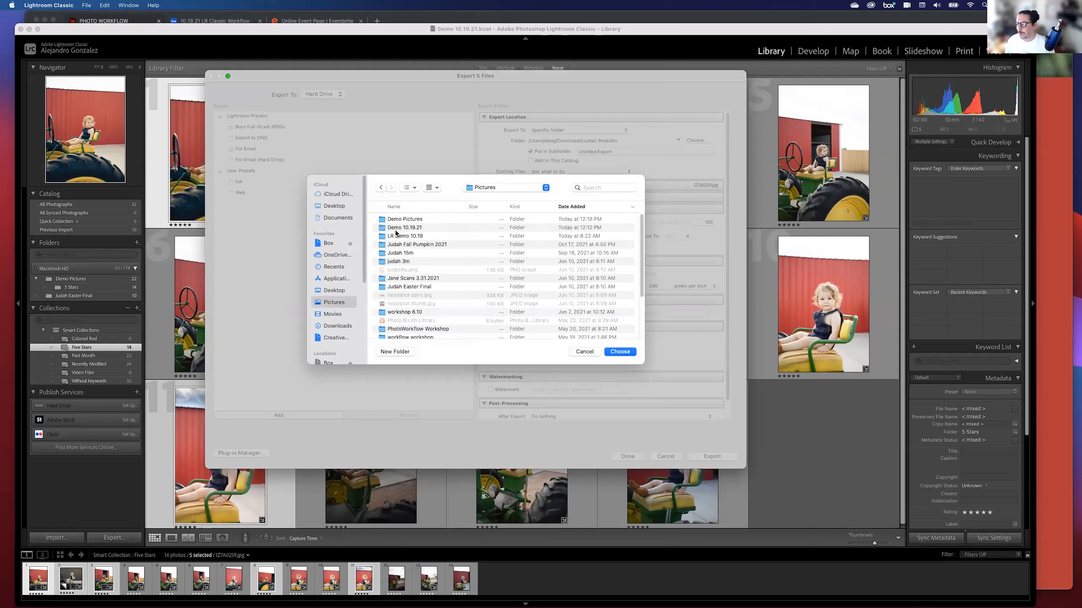
pyautogui.doubleClick(393, 220)
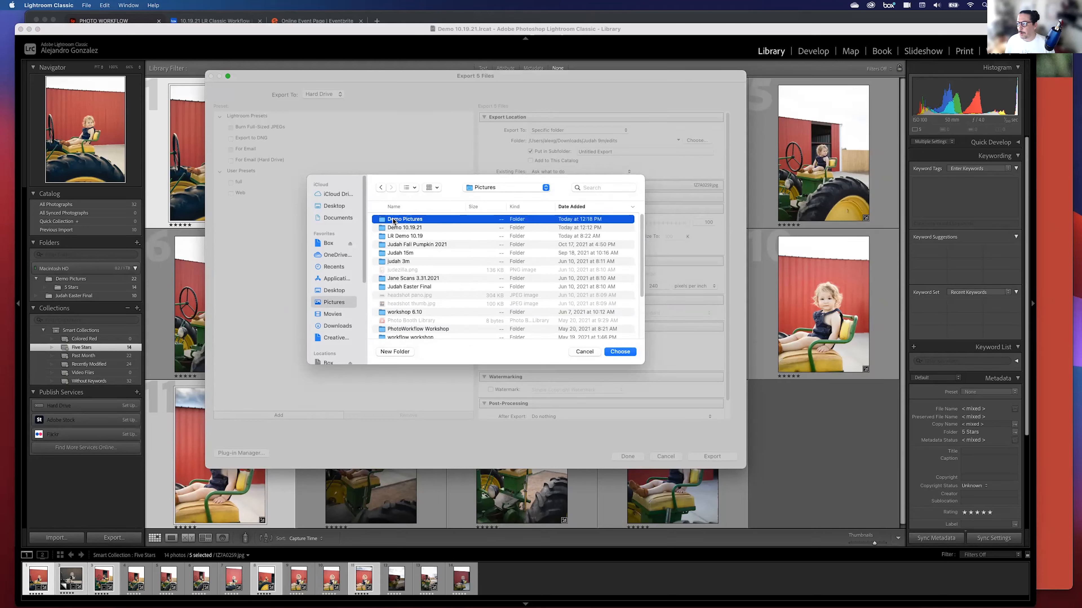
# - Create a folder named Full Size JPEG inside Demo Pictures and choose it as the export folder, with no subfolder
pyautogui.click(394, 352)
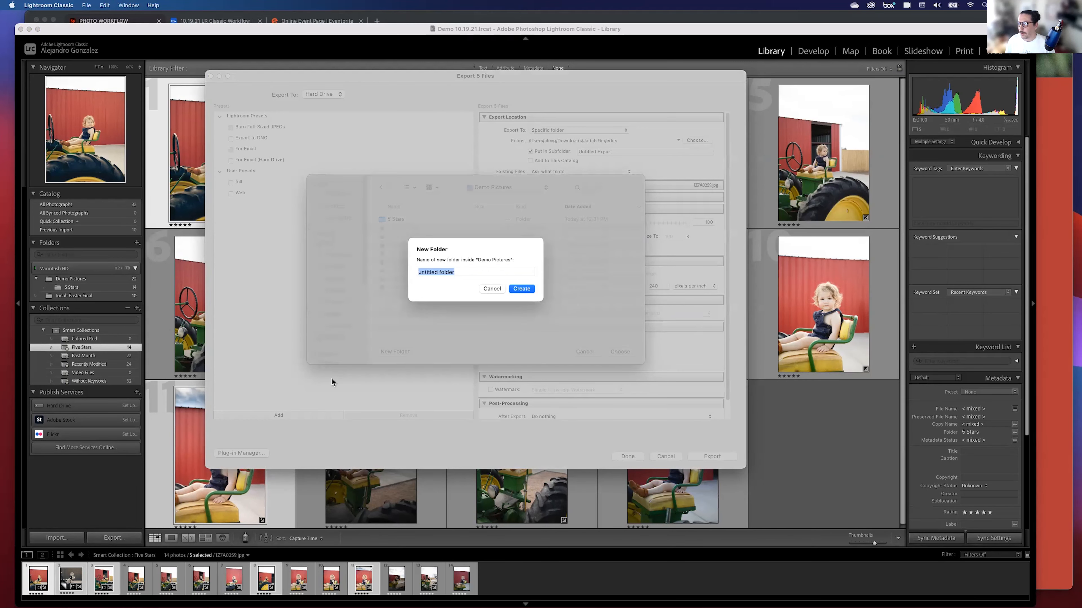
pyautogui.write('F')
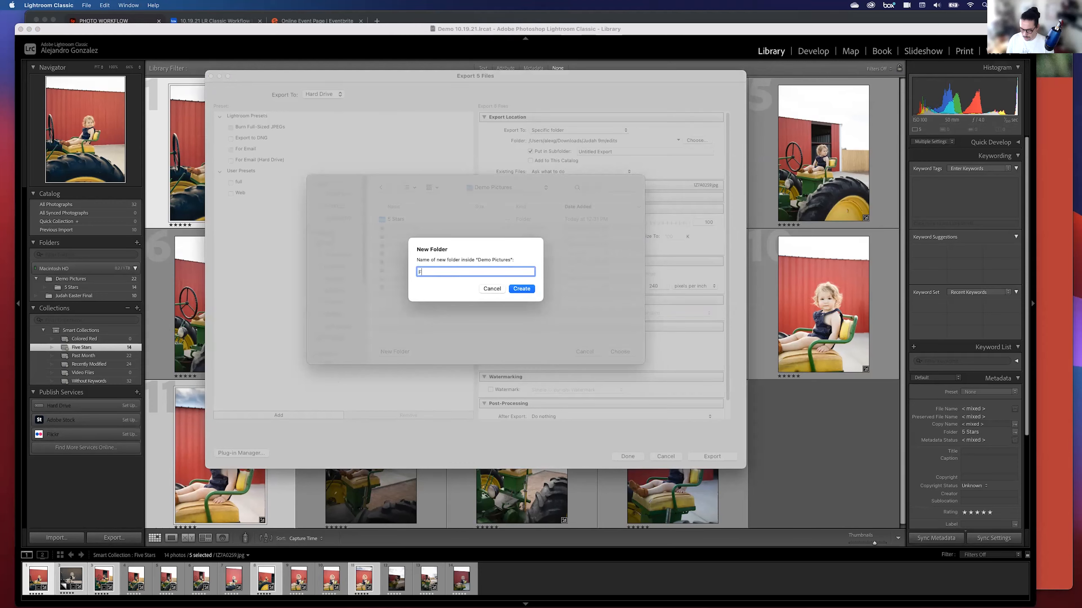
pyautogui.write('ull Size JPEG')
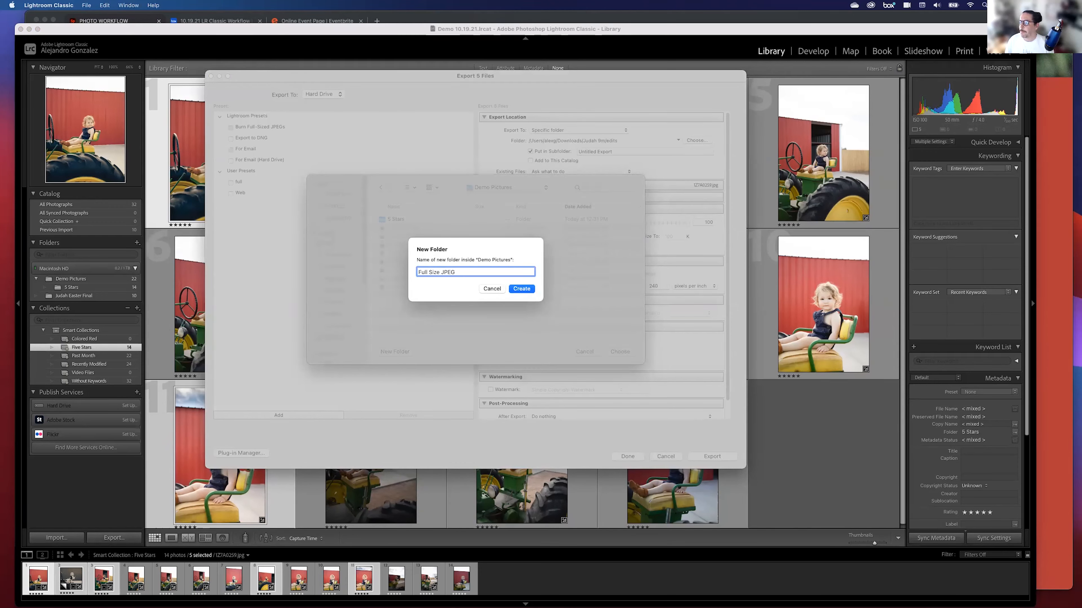
pyautogui.press('Return')
pyautogui.click(606, 349)
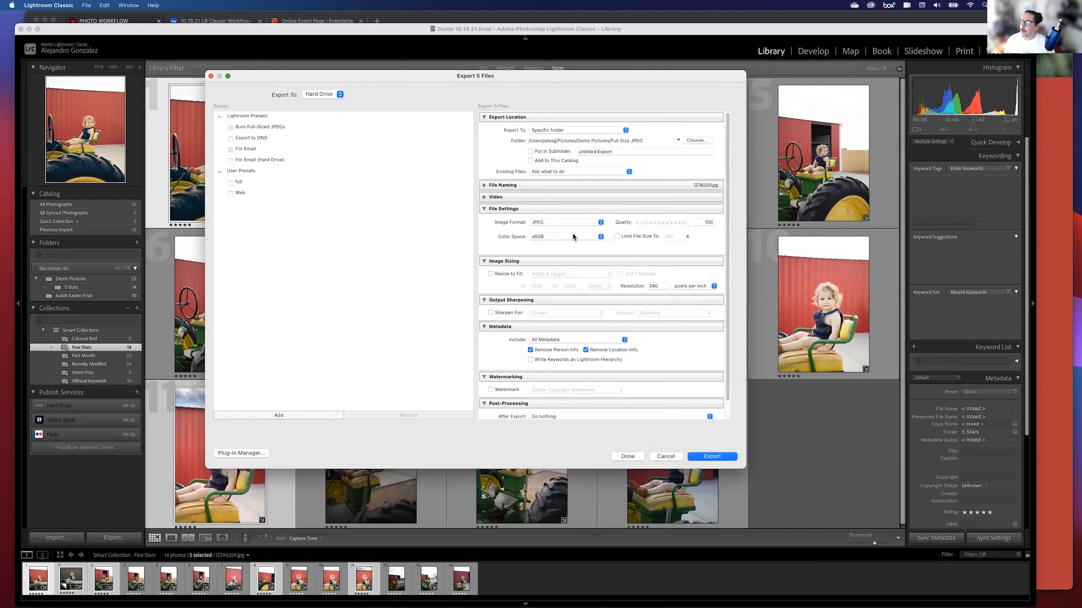
# - Keep JPEG as the export image format and set its quality to 75
pyautogui.click(535, 224)
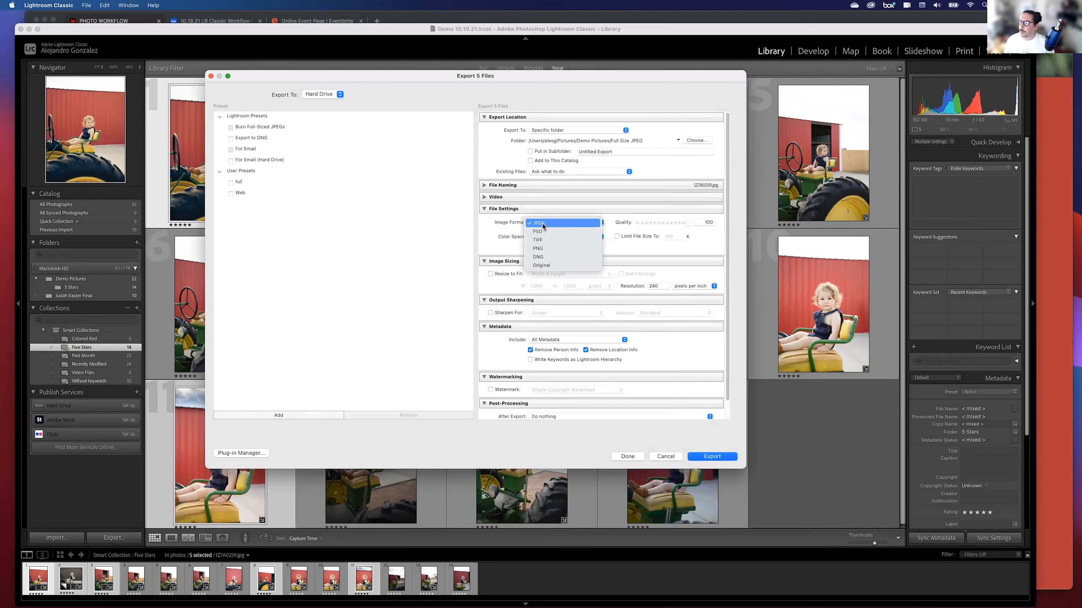
pyautogui.click(568, 225)
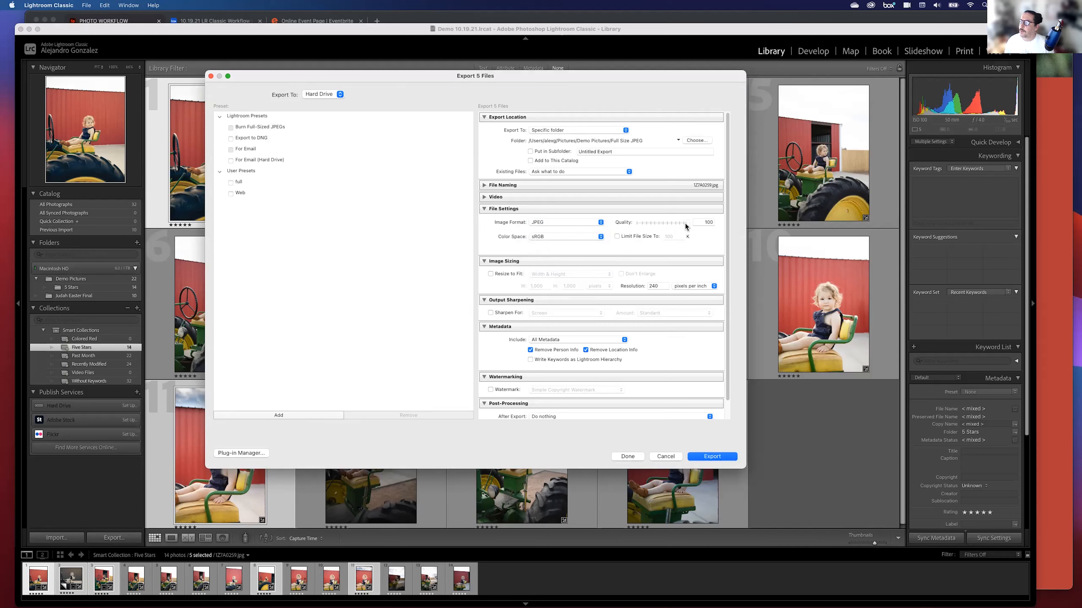
pyautogui.moveTo(687, 226); pyautogui.dragTo(674, 226)
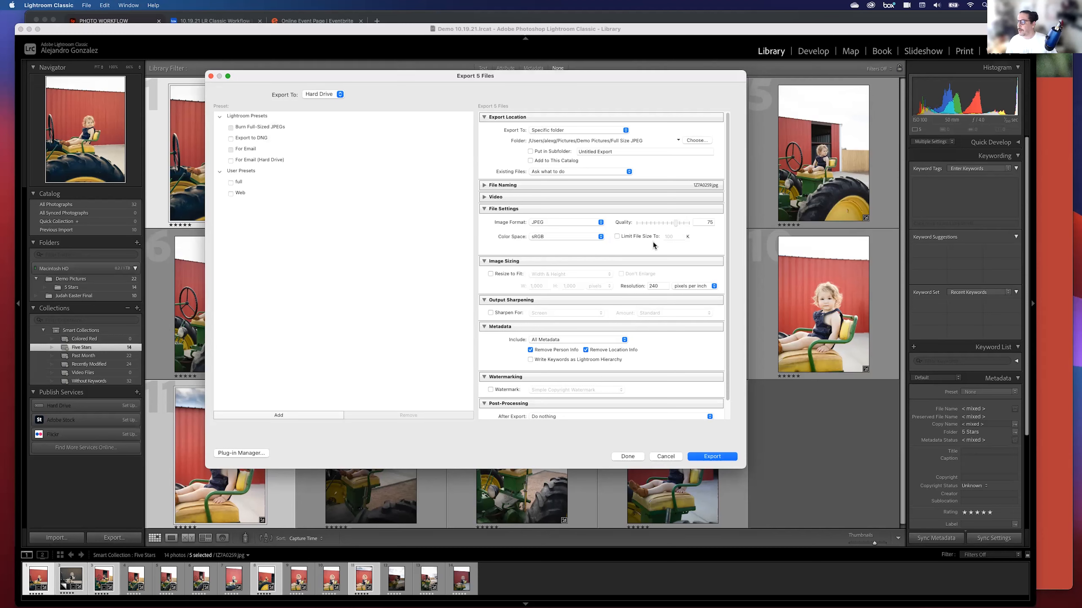
pyautogui.click(491, 274)
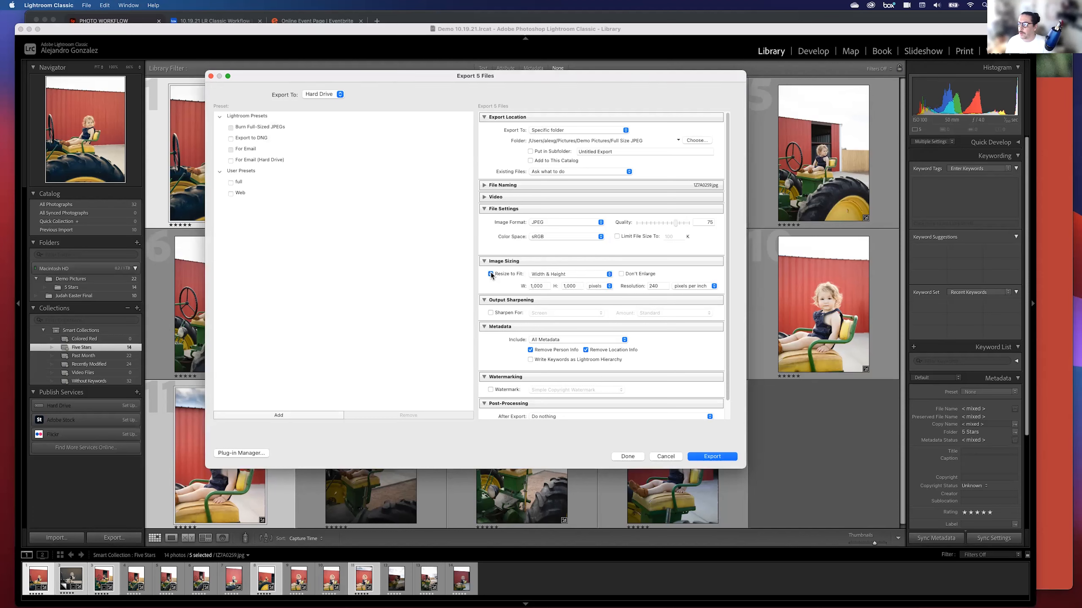
pyautogui.click(599, 275)
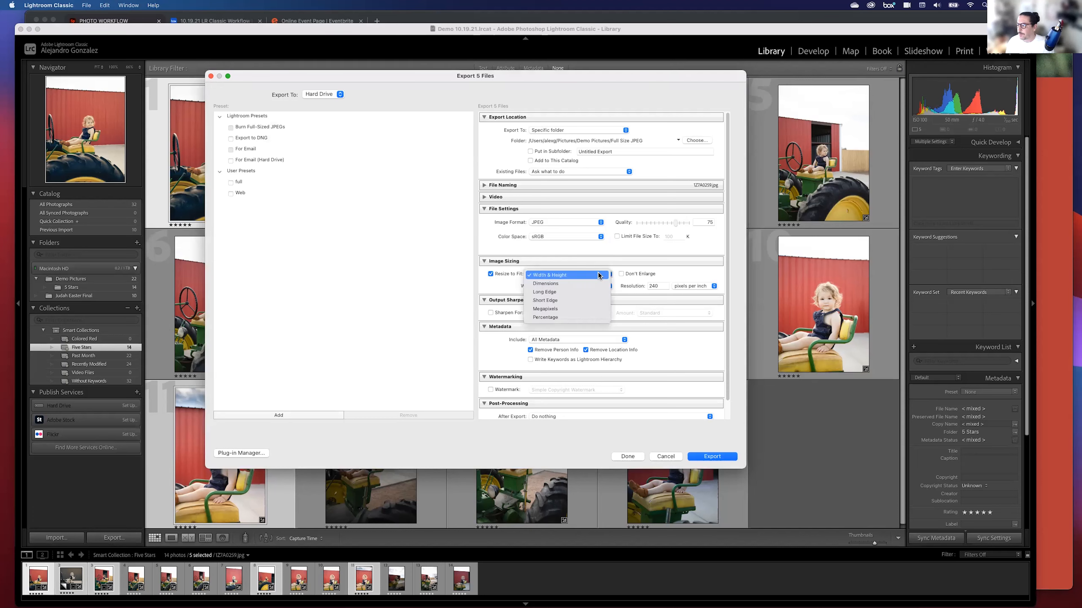
pyautogui.click(572, 291)
pyautogui.click(572, 286)
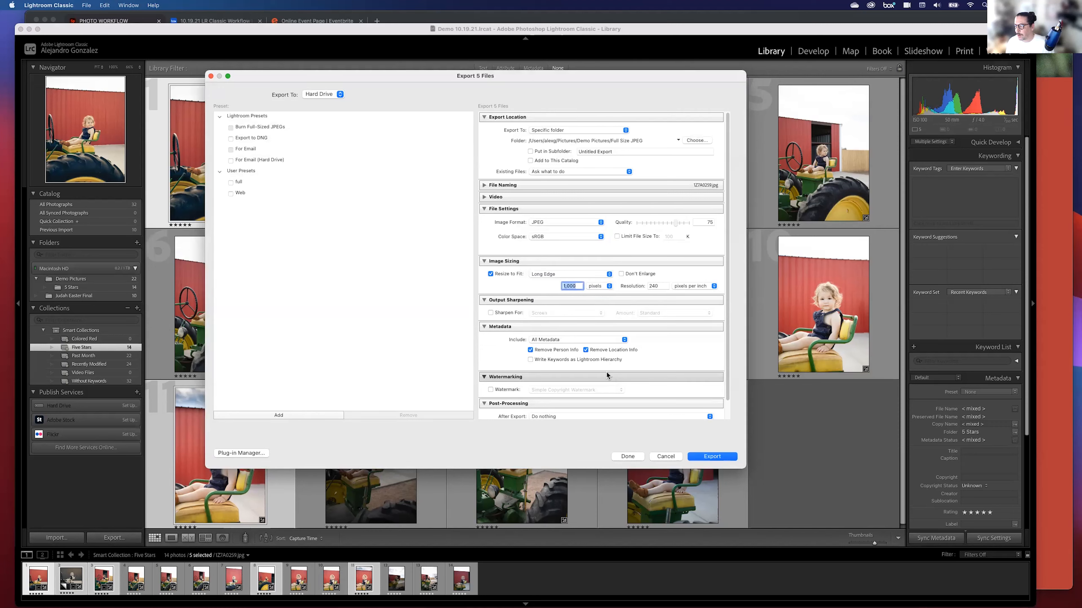
pyautogui.write('2')
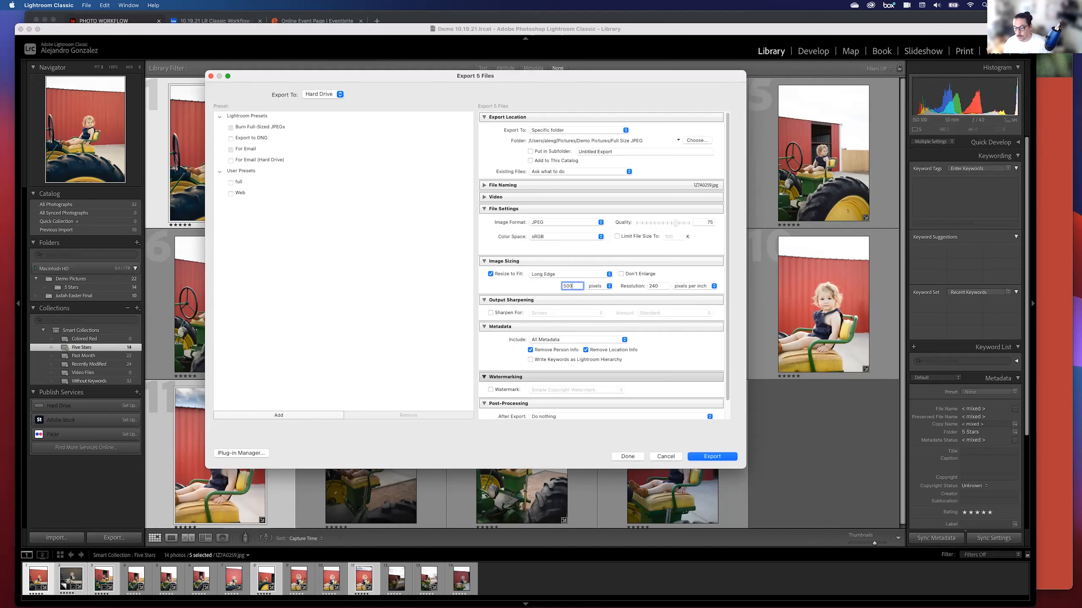
pyautogui.click(490, 274)
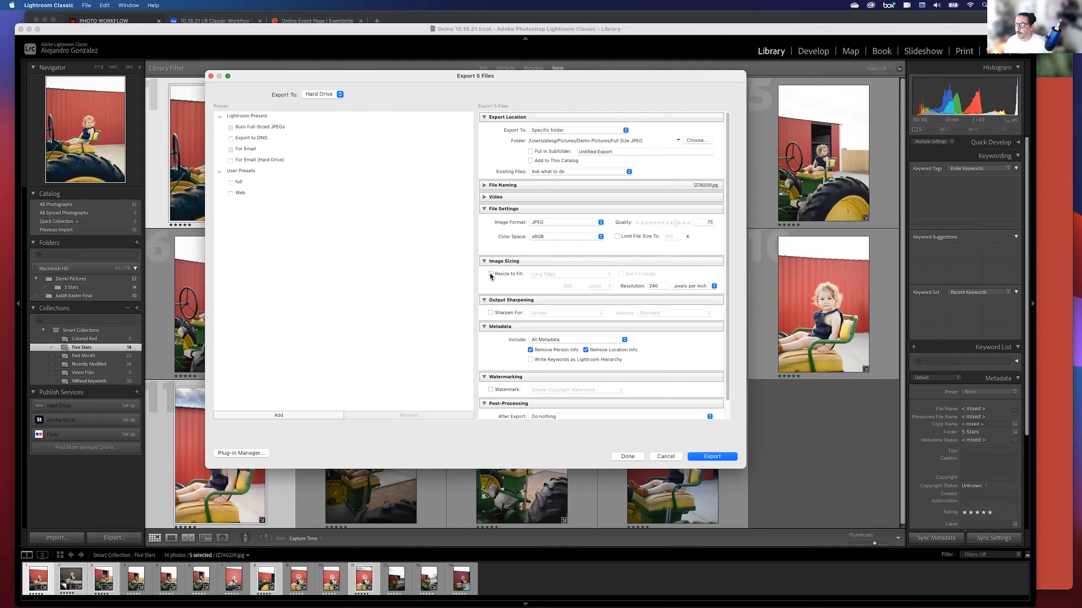
# - Collapse the Output Sharpening, Metadata, Watermarking and Post-Processing settings, and export the selected photos without resizing
pyautogui.click(485, 300)
pyautogui.click(484, 314)
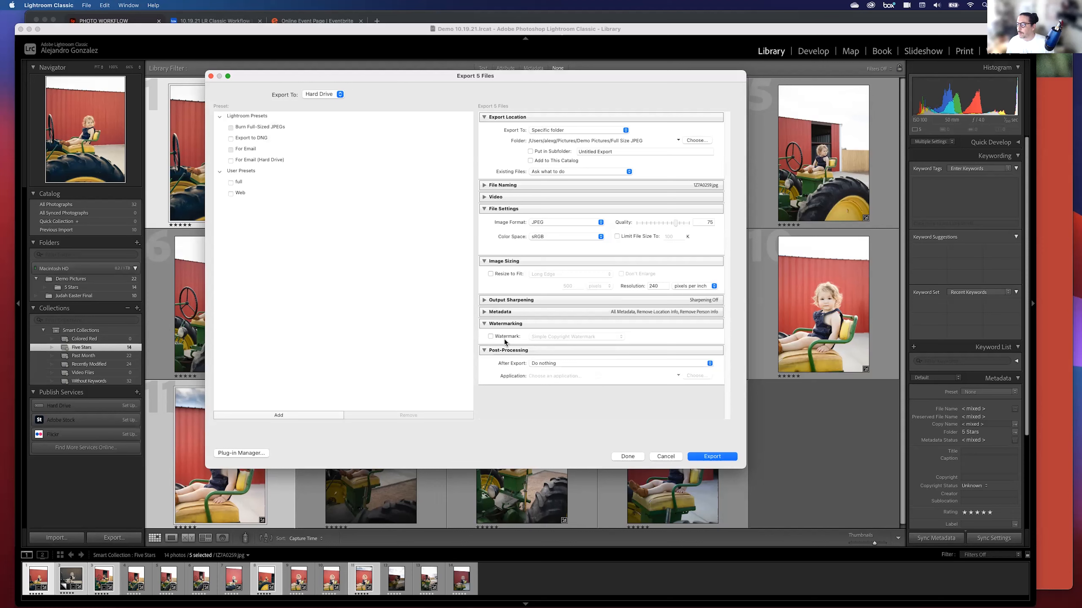
pyautogui.click(484, 324)
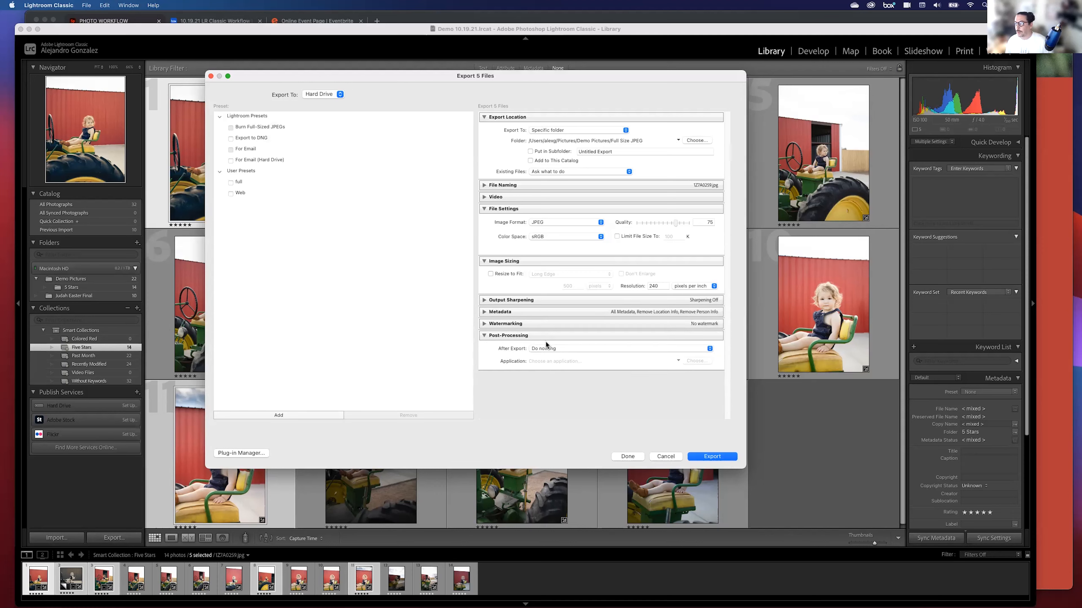
pyautogui.click(484, 336)
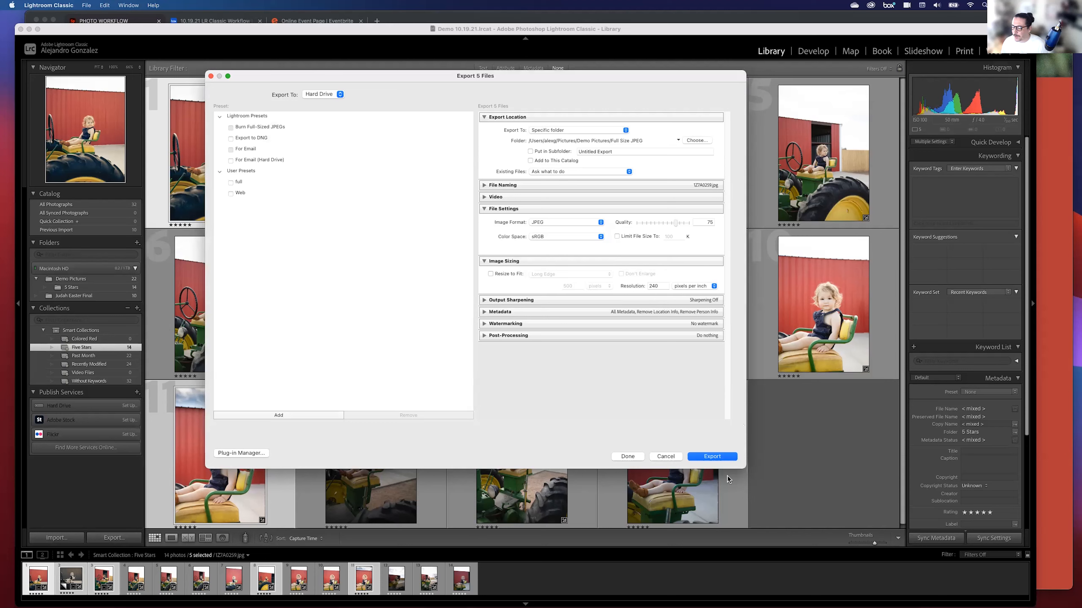
pyautogui.click(717, 457)
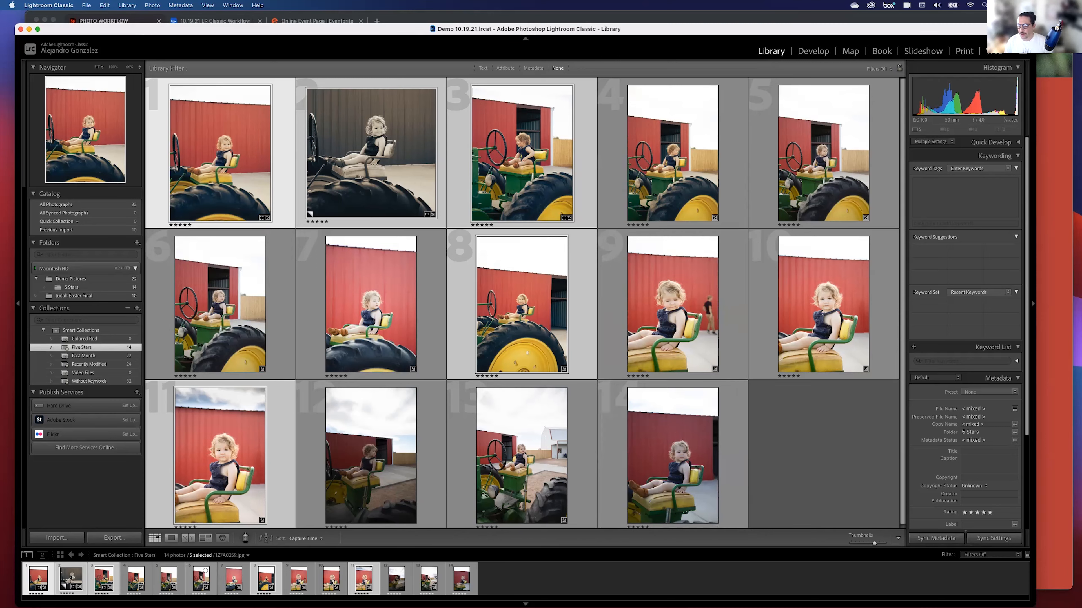
# - Switch to Finder and open the Full Size JPEG folder inside Demo Pictures in Pictures
pyautogui.press('super+Tab')
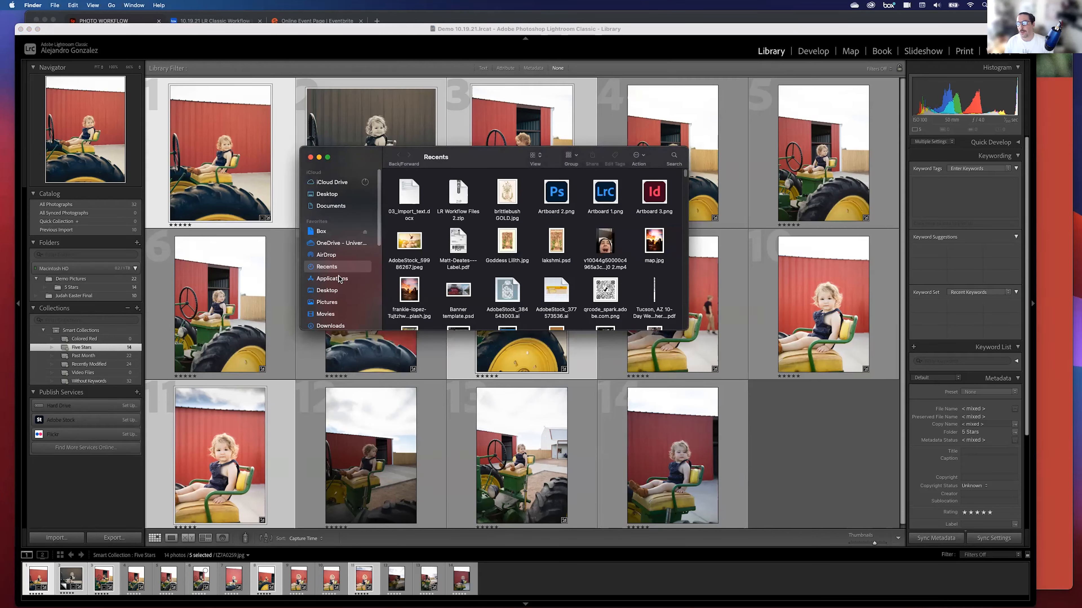
pyautogui.click(331, 303)
pyautogui.click(400, 215)
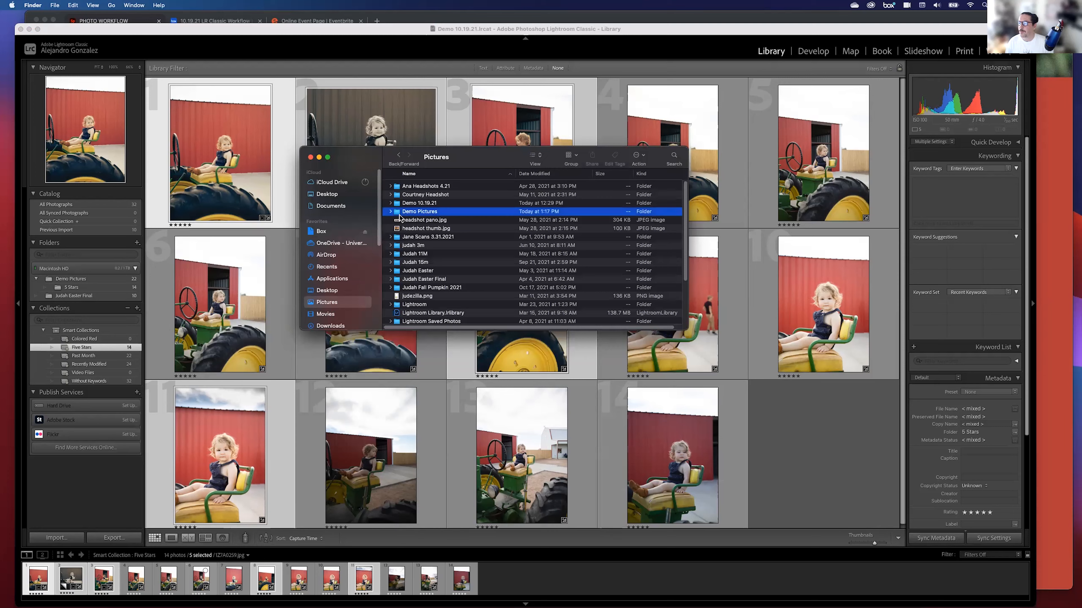
pyautogui.doubleClick(400, 213)
pyautogui.scroll(-1, 422, 279)
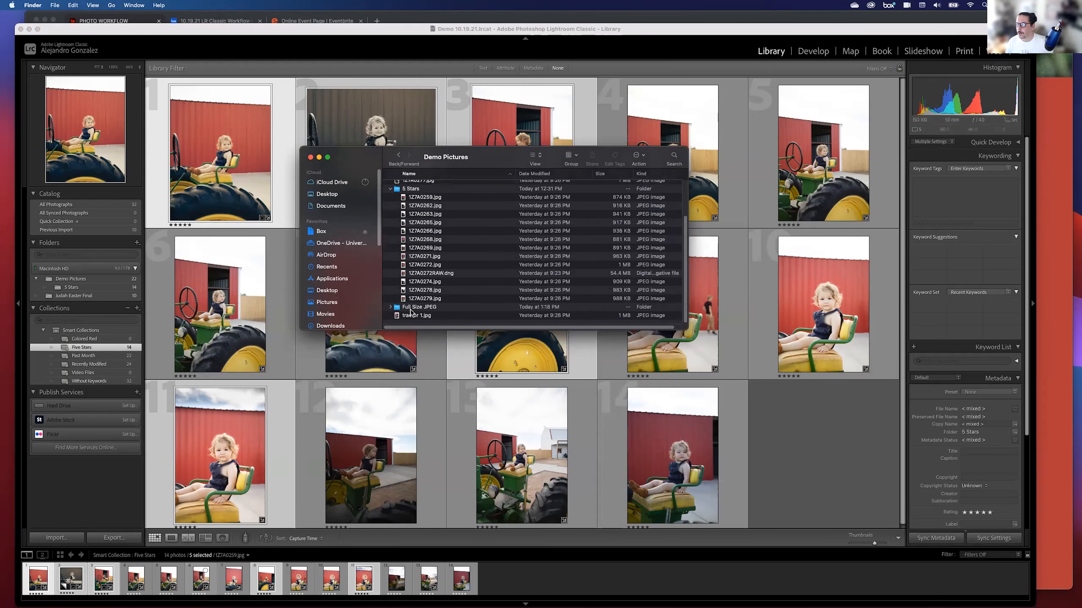
pyautogui.doubleClick(428, 308)
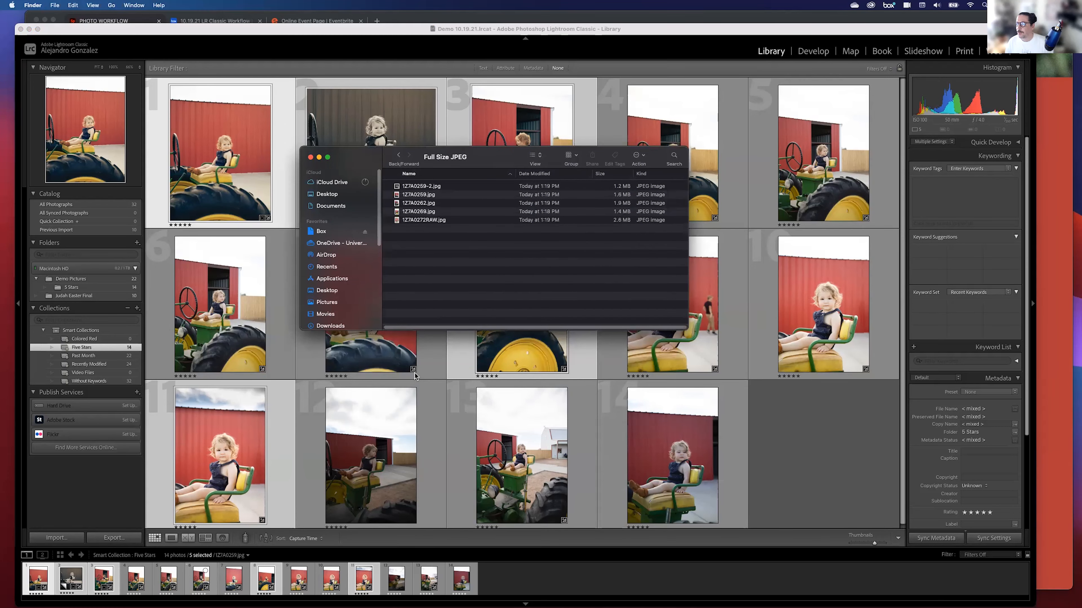
# - Preview the exported JPEGs one after another, compare 1Z7A0259-2.jpg with 1Z7A0259.jpg, and return to Lightroom Classic
pyautogui.click(422, 187)
pyautogui.press('space')
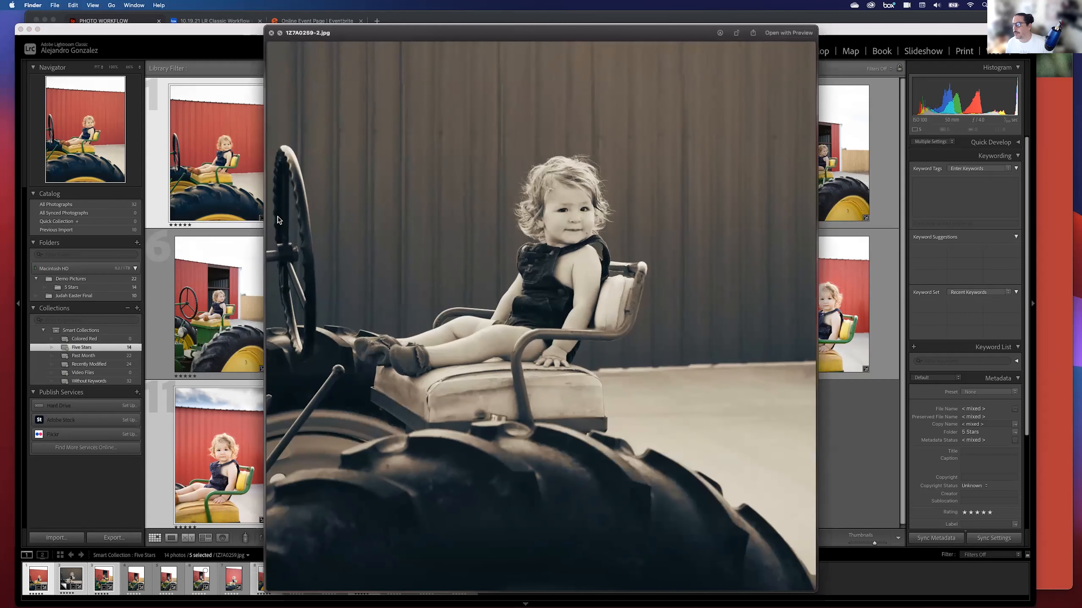
pyautogui.press('Down')
pyautogui.press('Down')
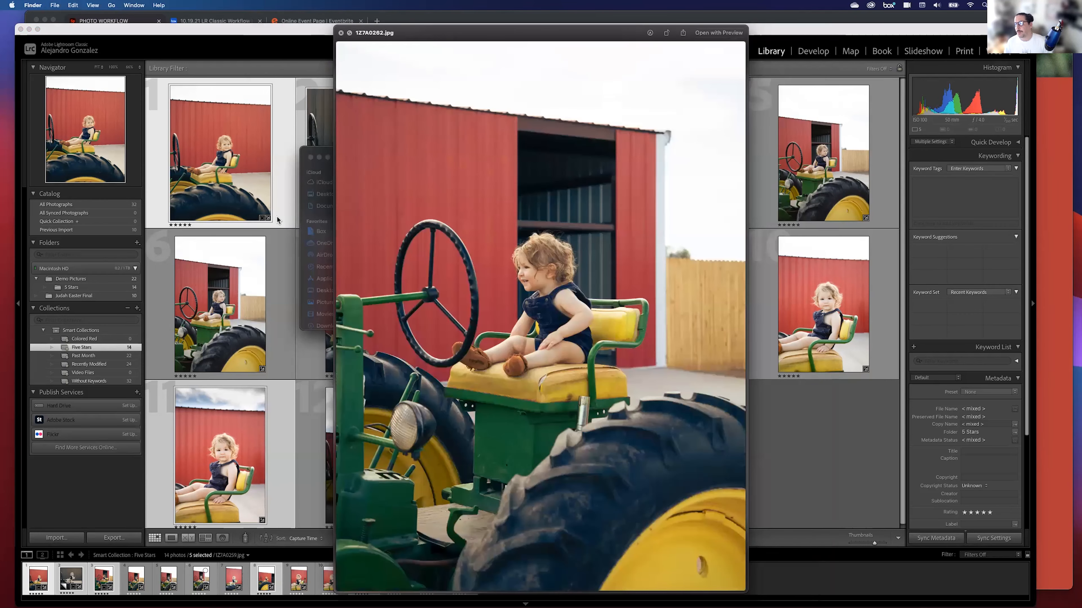
pyautogui.press('Down')
pyautogui.press('Down')
pyautogui.press('Down')
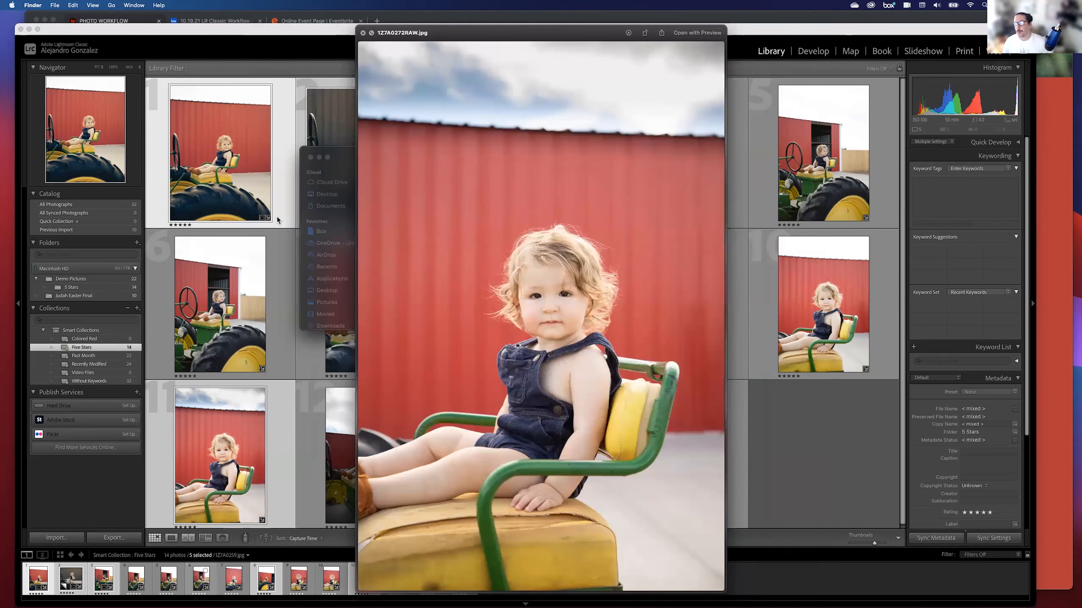
pyautogui.press('Up')
pyautogui.press('Up')
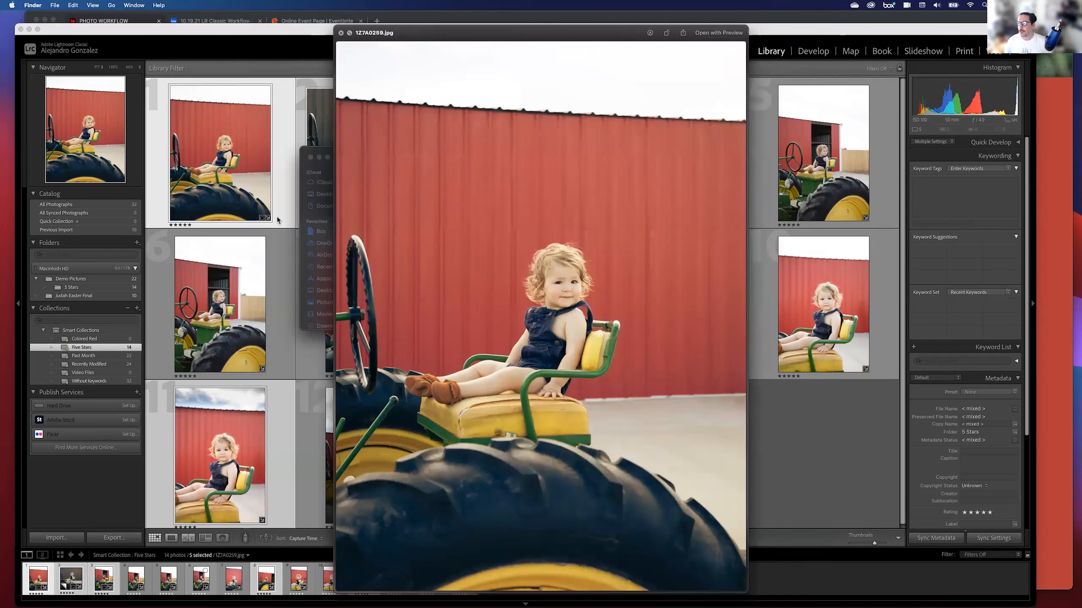
pyautogui.press('Up')
pyautogui.press('Down')
pyautogui.press('Up')
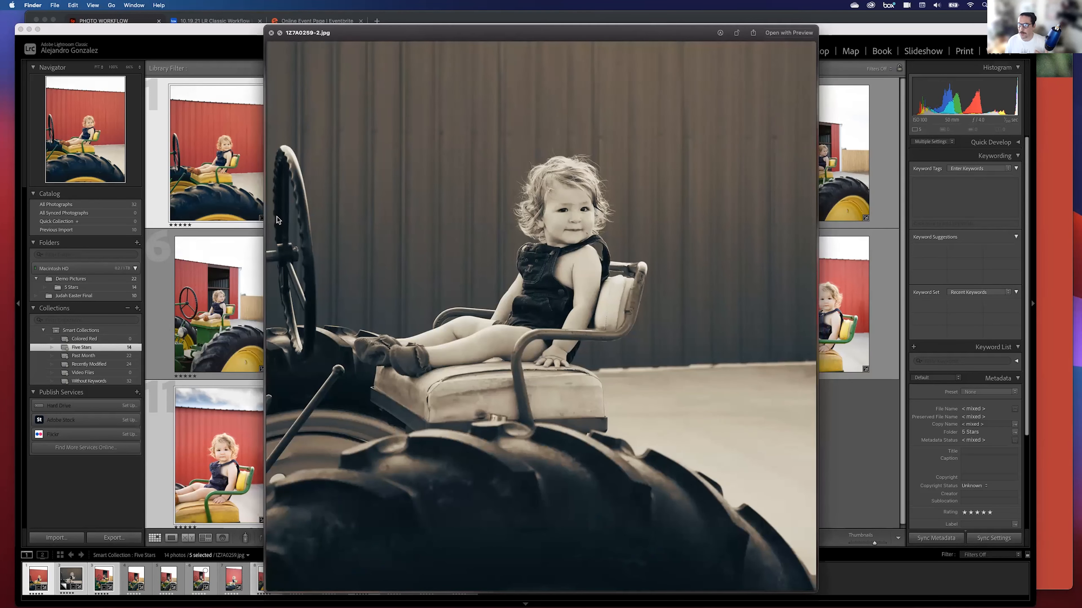
pyautogui.press('Down')
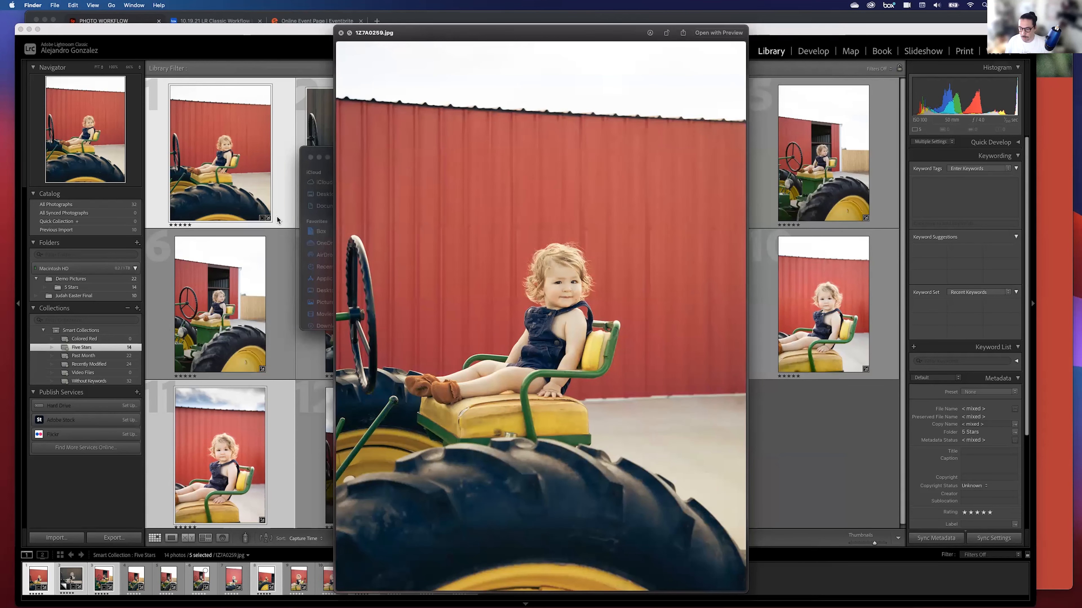
pyautogui.press('Right')
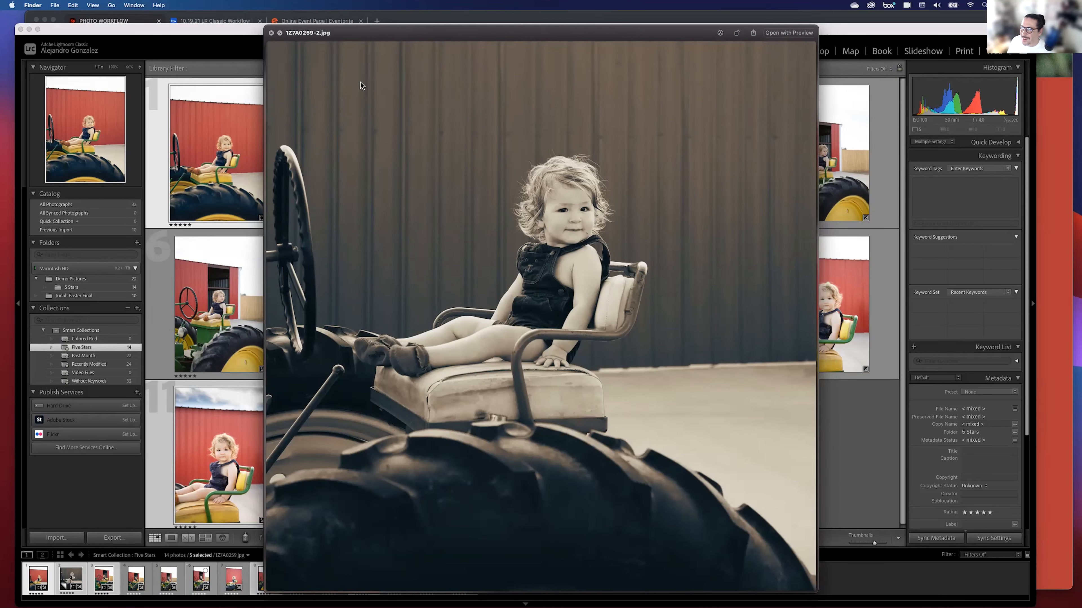
pyautogui.click(271, 33)
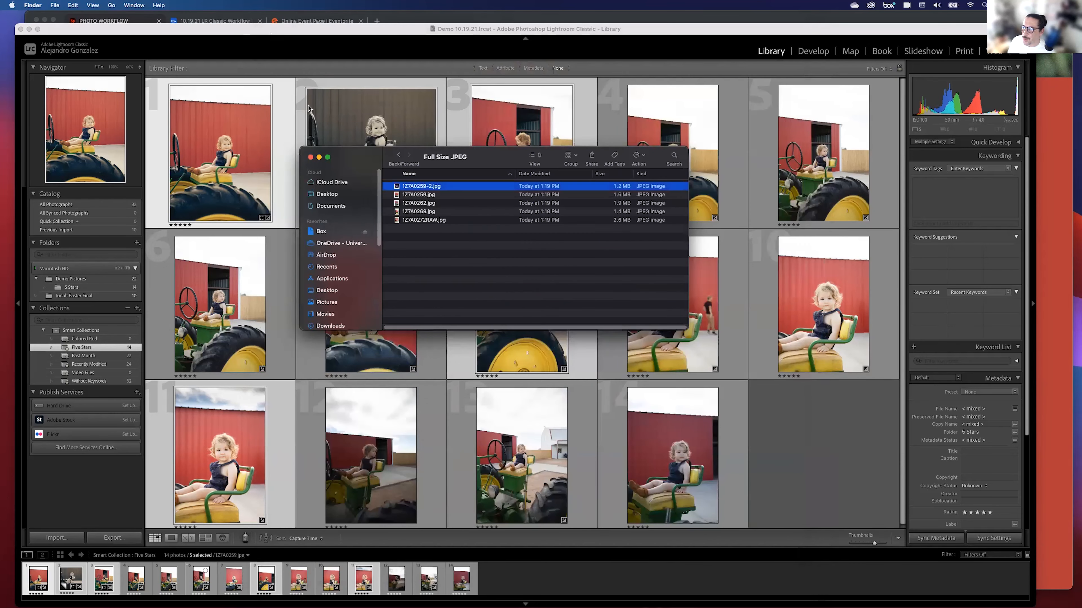
pyautogui.click(250, 59)
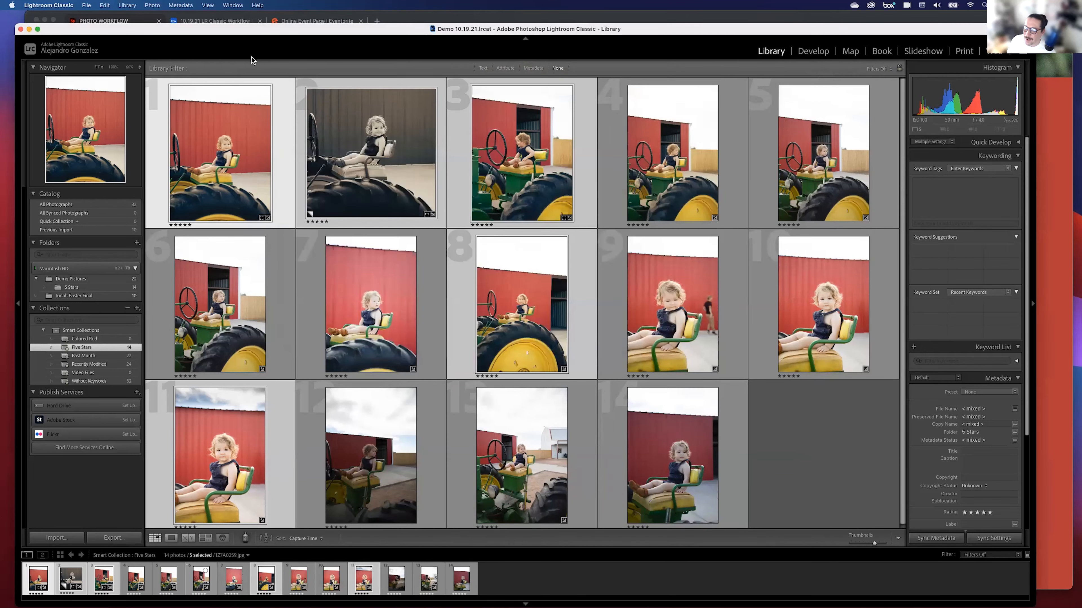